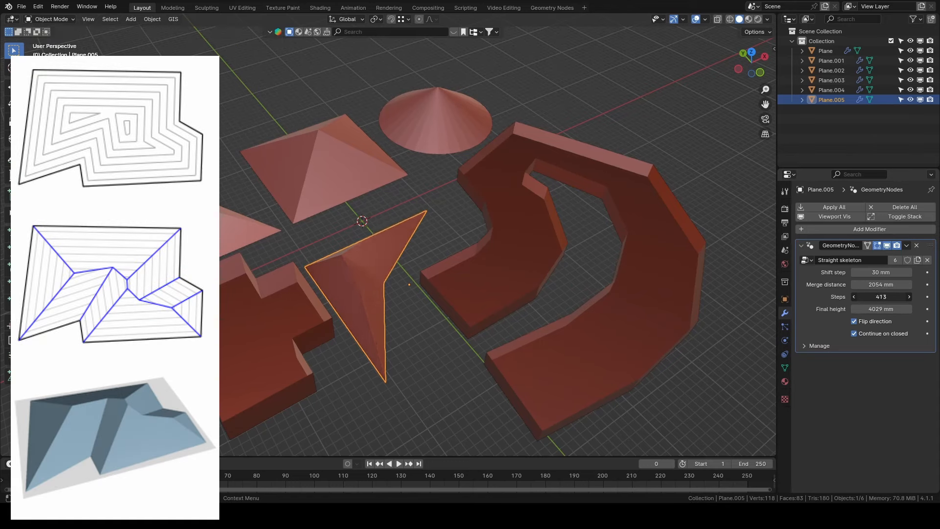
Select the stepped-outline roof object and raise its Steps value in the Straight skeleton modifier.
left_click(268, 337)
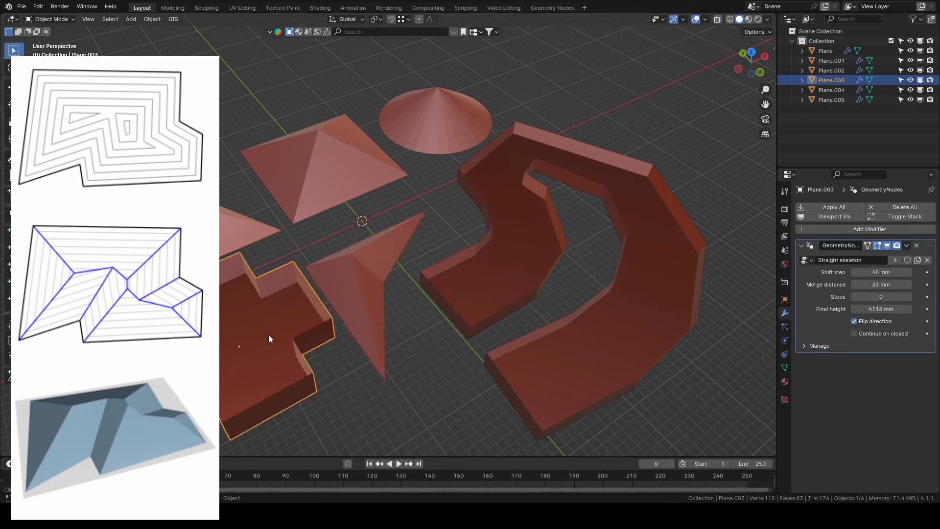
left_click_drag(881, 297, 920, 296)
left_click(547, 240)
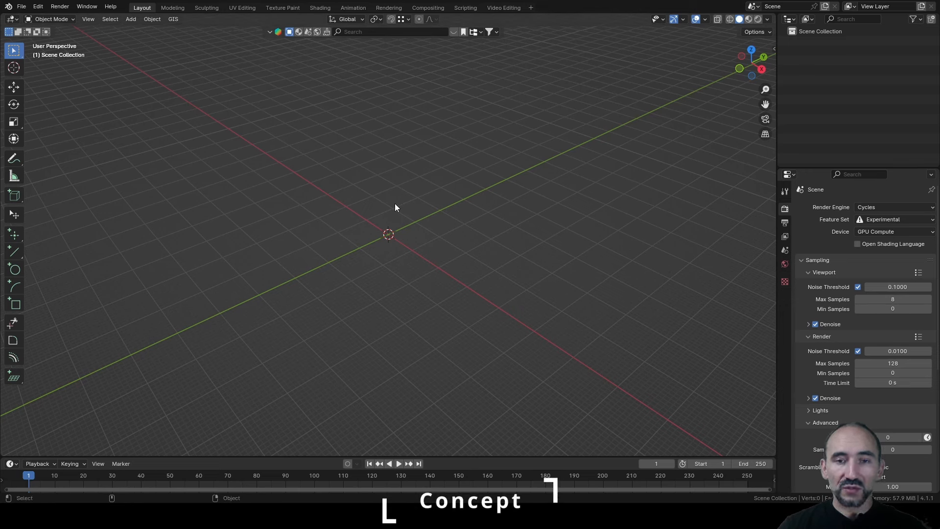
Sketch a freehand annotation of a quadrilateral outline with two crossing lines inside it, beside the origin.
left_click(14, 159)
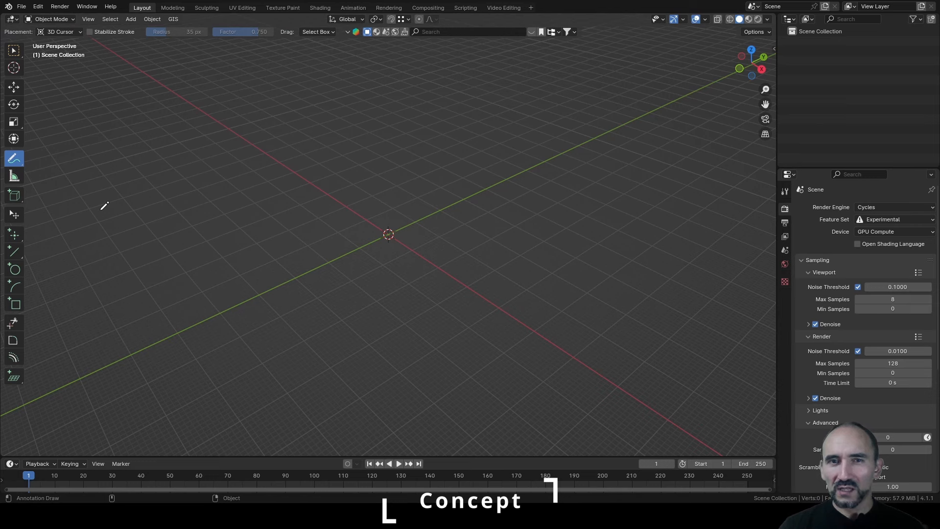
left_click_drag(78, 215, 86, 204)
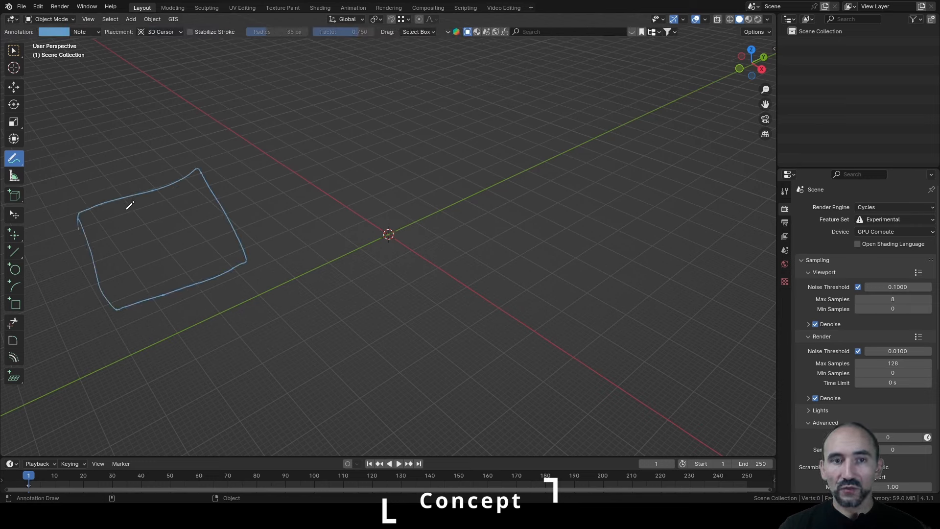
left_click_drag(223, 212, 165, 288)
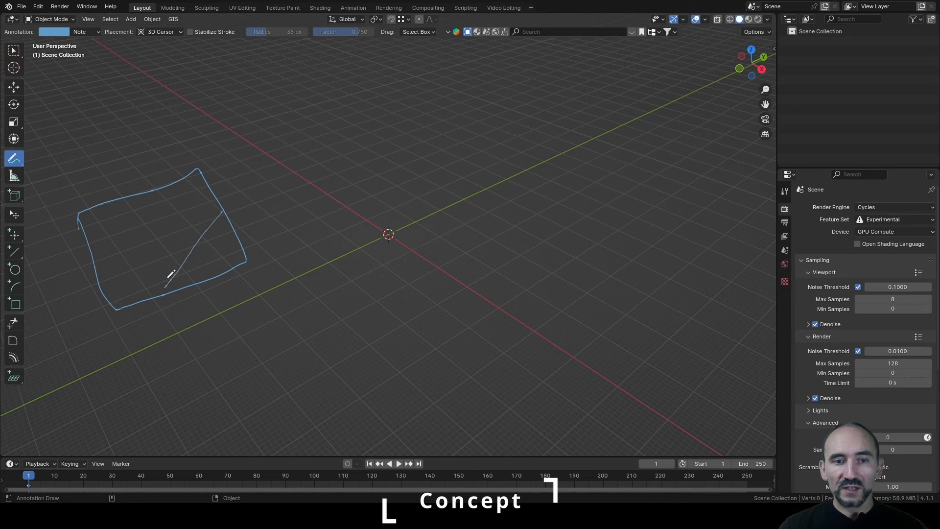
left_click_drag(162, 190, 189, 254)
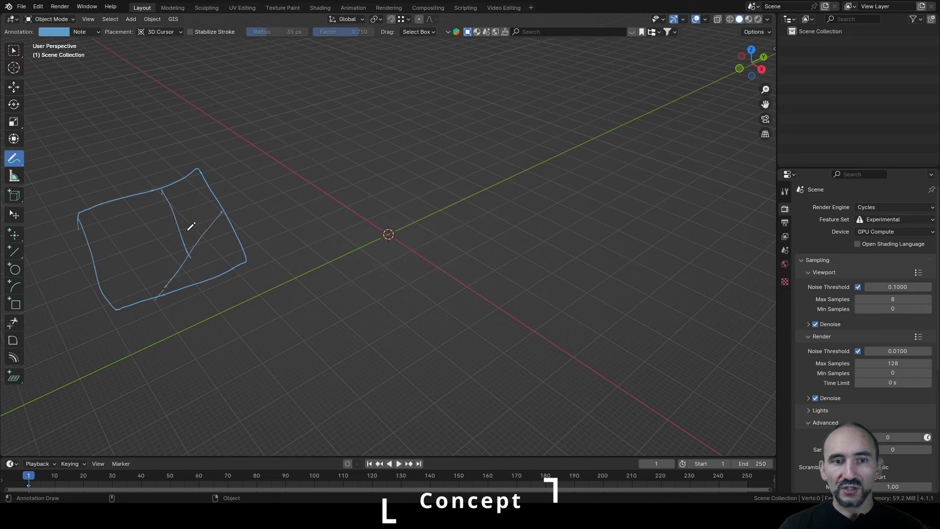
Annotate arrows pointing inward at the quadrilateral's sides and draw an inset outline with marked, connected corners.
left_click_drag(127, 167, 134, 189)
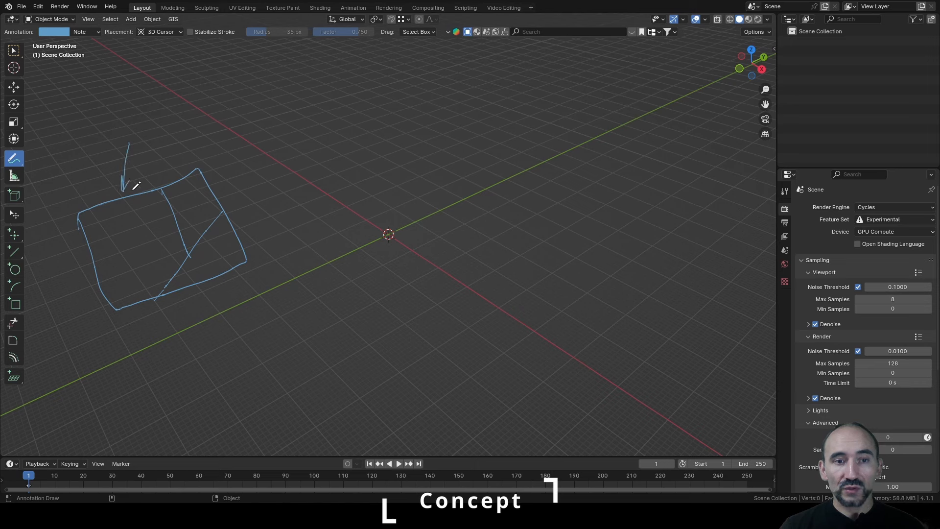
mouse_move(235, 161)
left_mouse_down()
mouse_move(214, 184)
mouse_move(227, 179)
left_mouse_up()
mouse_move(55, 281)
left_mouse_down()
mouse_move(85, 261)
mouse_move(81, 269)
left_mouse_up()
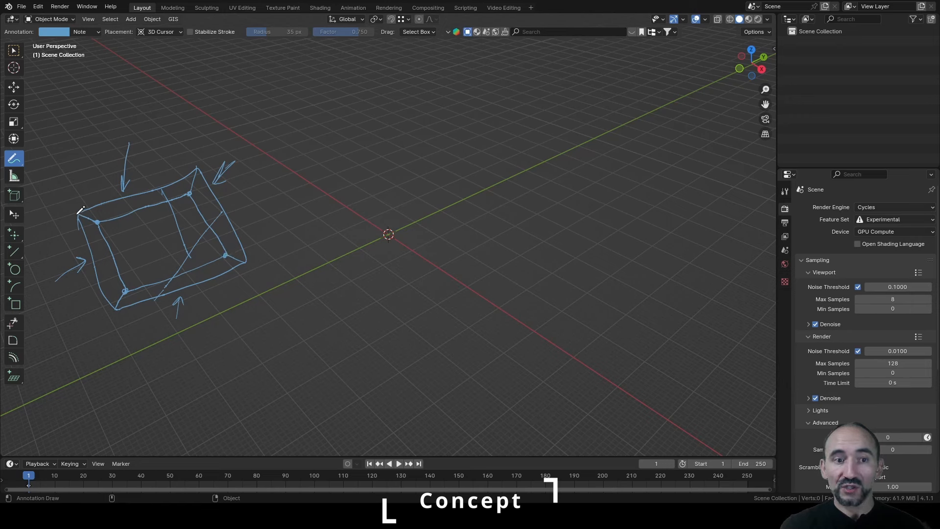
Annotate dashed paths from two adjacent inset corners to a shared meeting point, then mark and circle that point.
left_click_drag(106, 227, 112, 228)
left_click_drag(117, 230, 122, 232)
mouse_move(125, 233)
left_mouse_down()
mouse_move(137, 236)
mouse_move(129, 241)
left_mouse_up()
left_click_drag(129, 284, 132, 276)
left_click_drag(135, 273, 145, 258)
left_click_drag(147, 254, 151, 244)
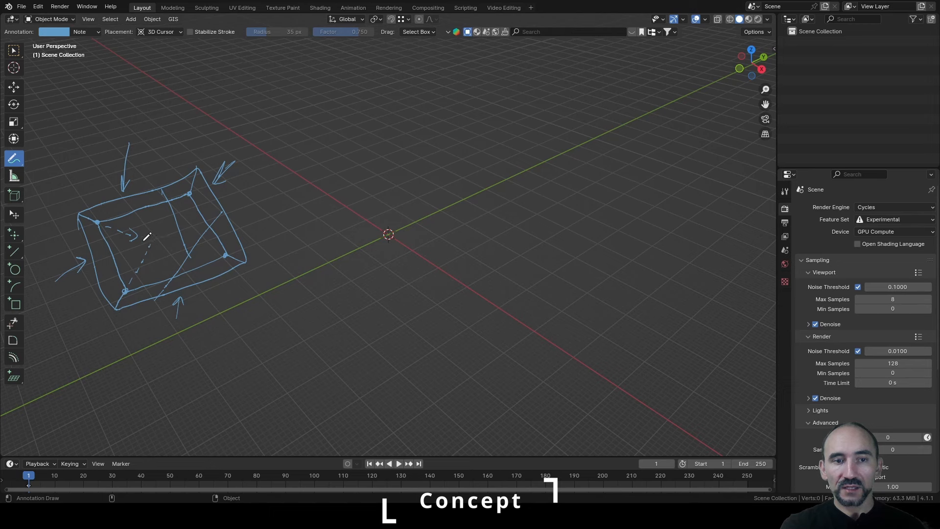
left_click(149, 244)
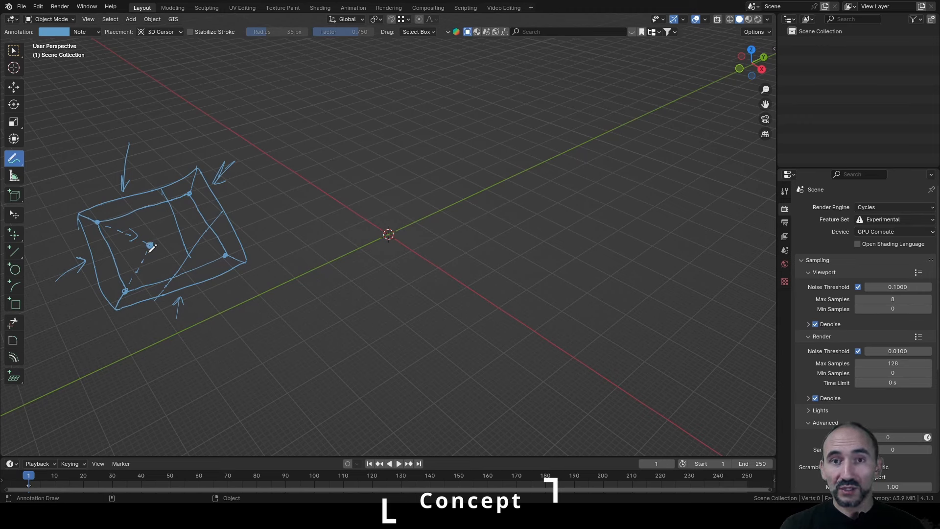
mouse_move(147, 234)
left_mouse_down()
mouse_move(164, 245)
mouse_move(142, 235)
mouse_move(141, 251)
left_mouse_up()
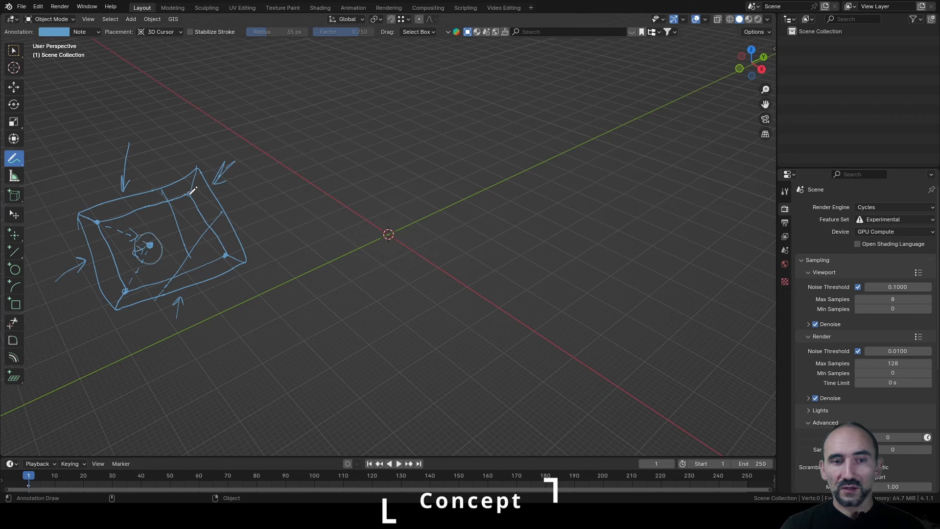
Annotate the remaining skeleton lines from the corners to a central ridge, plus an upward arrow beside the outline.
mouse_move(193, 189)
left_mouse_down()
mouse_move(182, 231)
mouse_move(205, 240)
mouse_move(166, 239)
left_mouse_up()
mouse_move(149, 247)
left_mouse_down()
mouse_move(125, 292)
mouse_move(148, 252)
mouse_move(240, 260)
left_mouse_up()
mouse_move(199, 176)
left_mouse_down()
mouse_move(184, 233)
mouse_move(139, 230)
mouse_move(203, 237)
mouse_move(151, 232)
left_mouse_up()
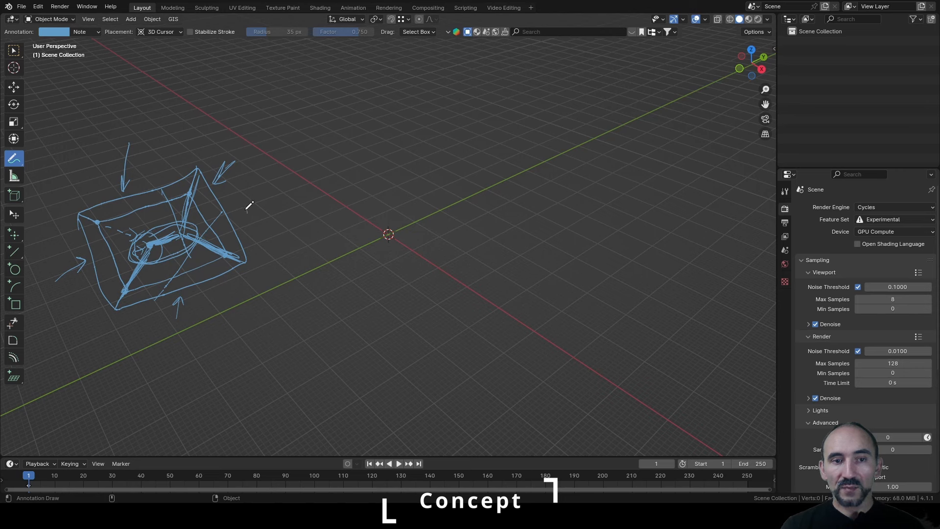
mouse_move(246, 212)
left_mouse_down()
mouse_move(248, 171)
mouse_move(251, 191)
left_mouse_up()
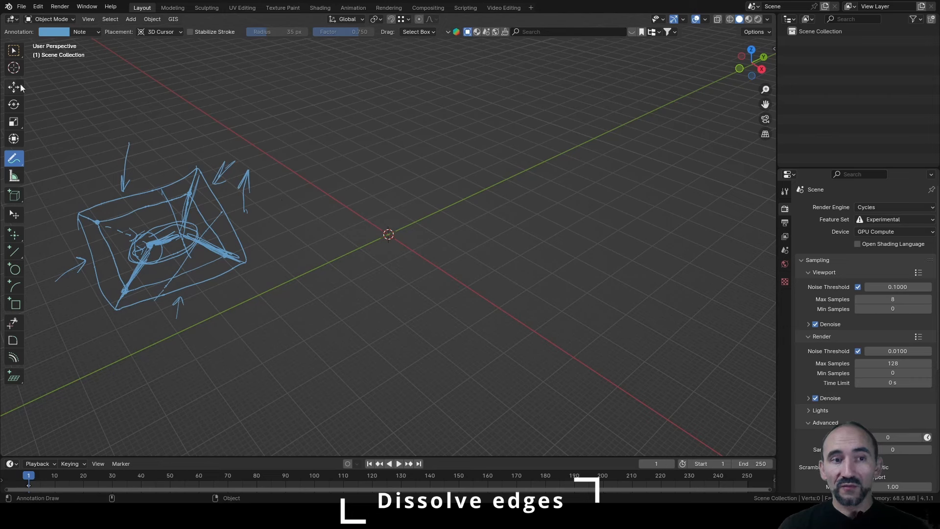
Switch from the Annotate tool to the selection tool and add a plane mesh at the origin.
left_click(14, 50)
key("shift+a")
mouse_move(377, 220)
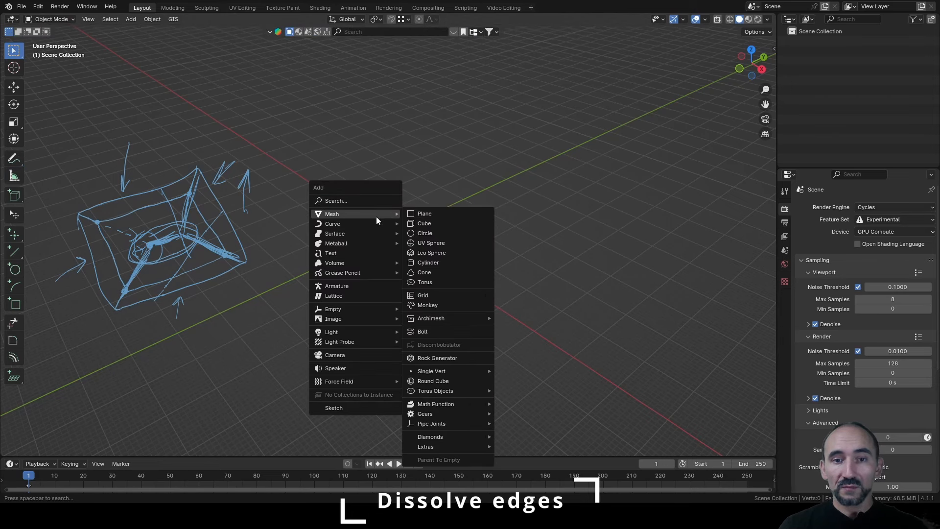
left_click(440, 217)
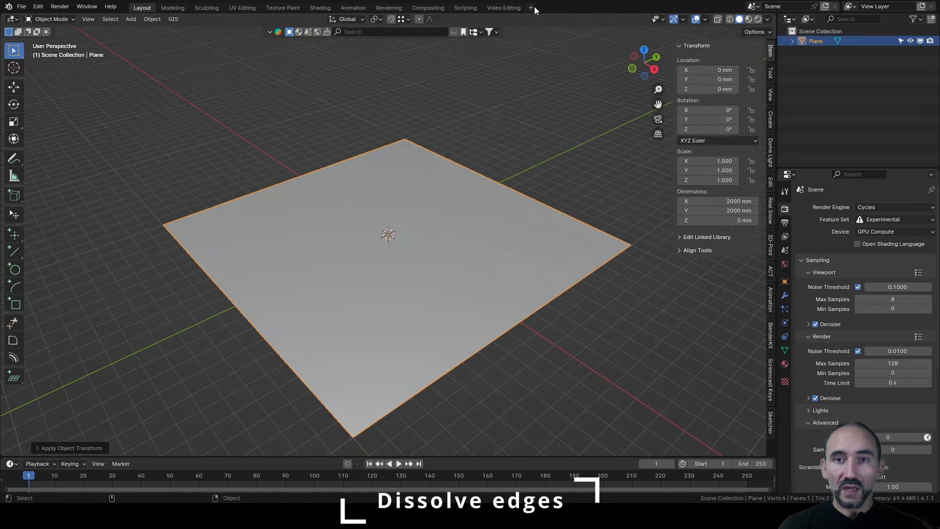
Add a Geometry Nodes workspace and create a new geometry node tree on the plane.
left_click(533, 7)
mouse_move(529, 25)
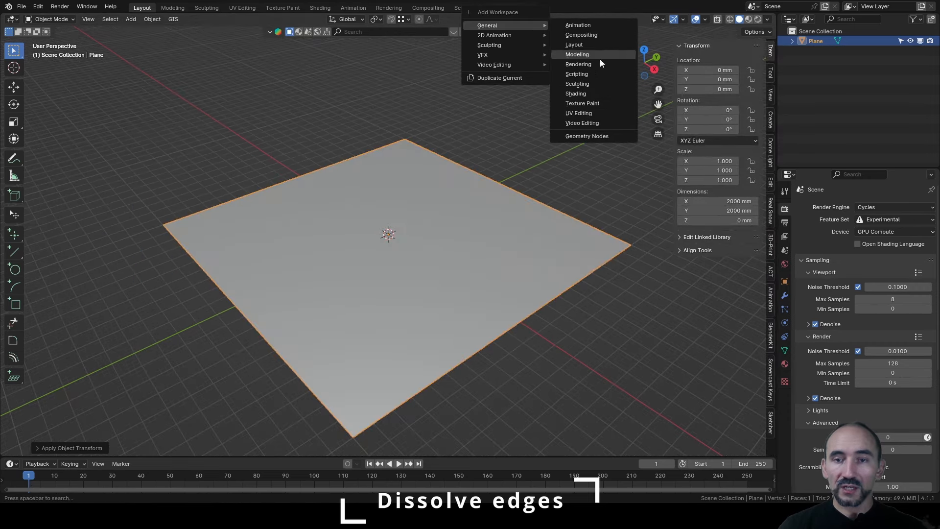
left_click(601, 137)
left_click(388, 240)
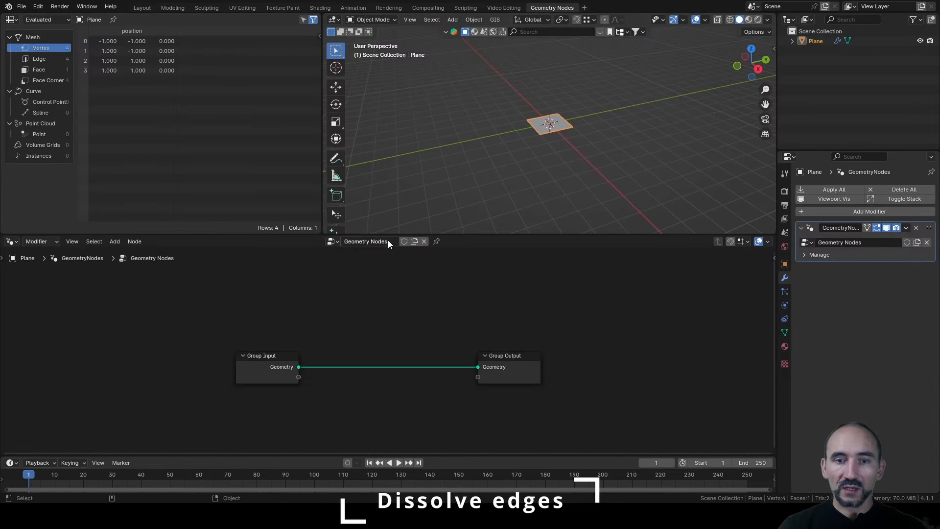
Move the Group Output node far away from Group Input to make room for more nodes.
middle_click_drag(600, 131, 608, 145)
middle_click_drag(522, 343, 273, 316)
left_click_drag(275, 335, 699, 333)
left_click(437, 326)
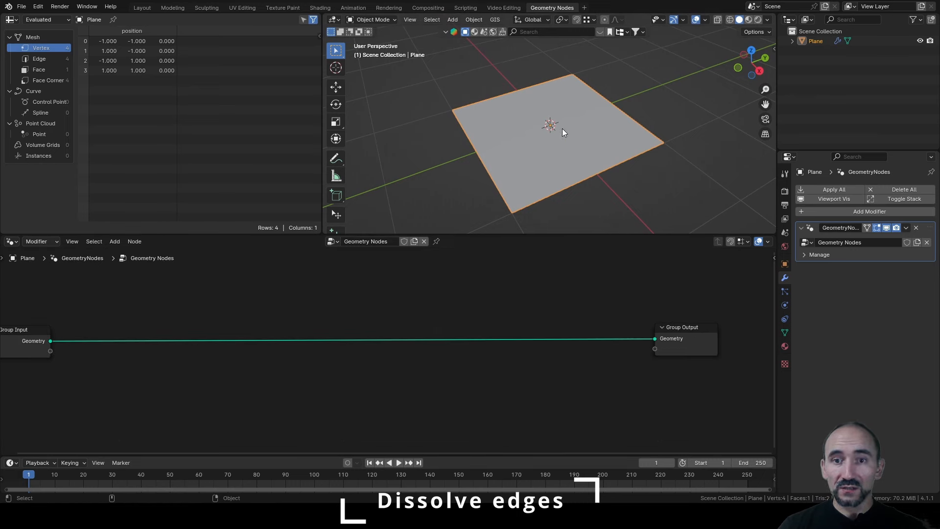
Enter Edit Mode on the plane and subdivide it with 2 cuts.
key("Tab")
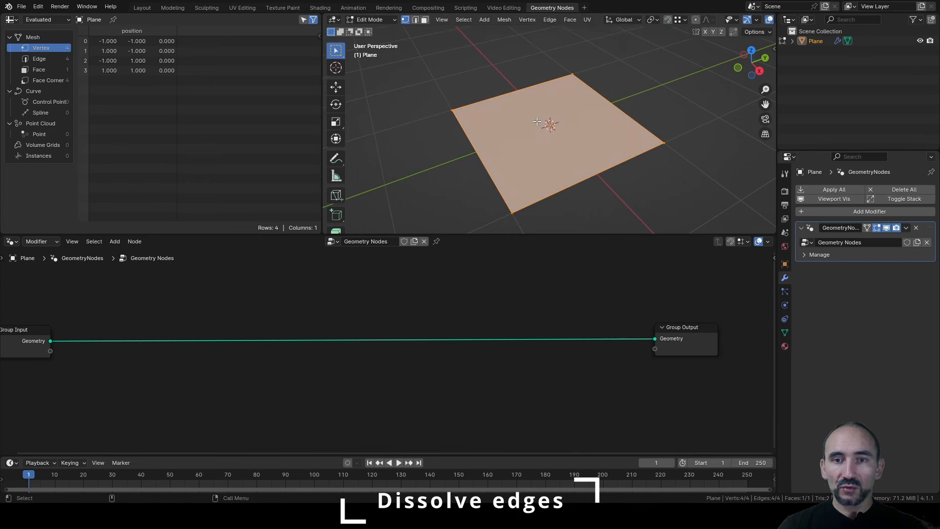
right_click(537, 121)
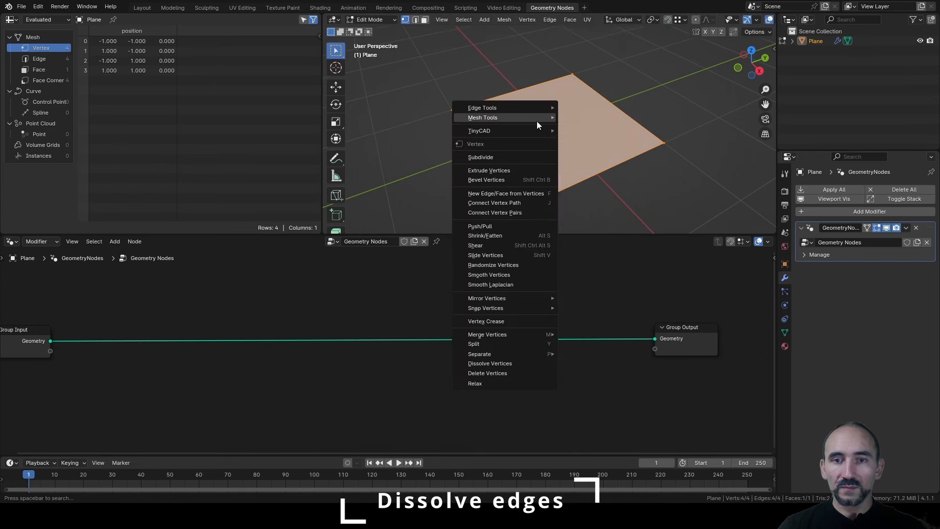
left_click(536, 120)
left_click(385, 228)
left_click(482, 159)
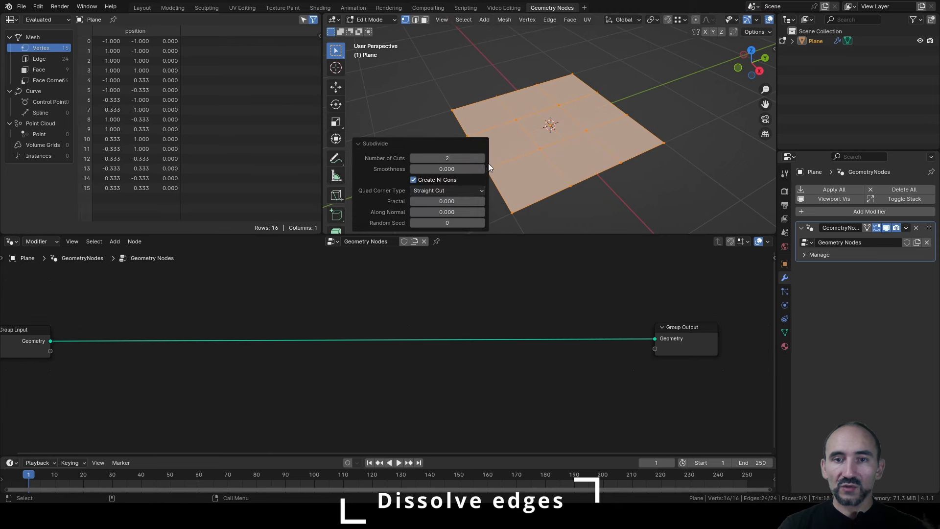
Knife-cut a line from an inner grid vertex of the plane across two faces to the far outer corner.
left_click(658, 146)
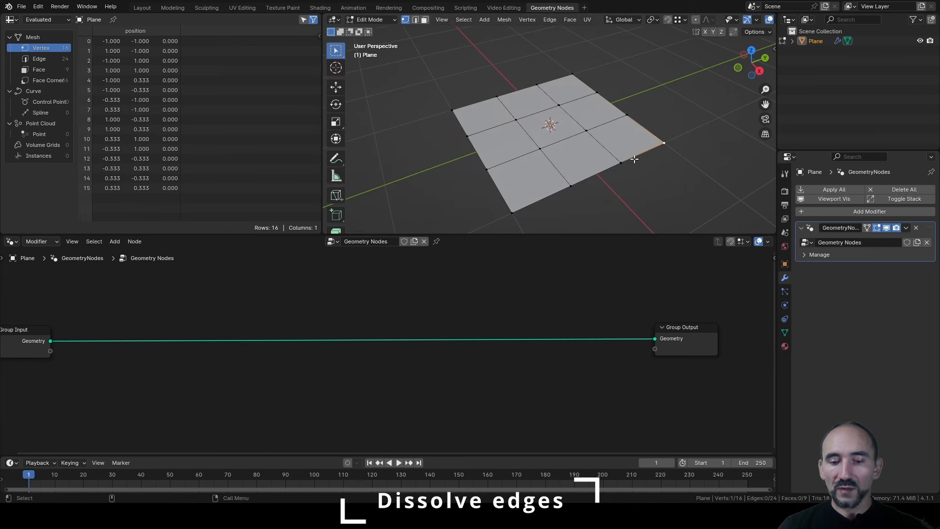
key("k")
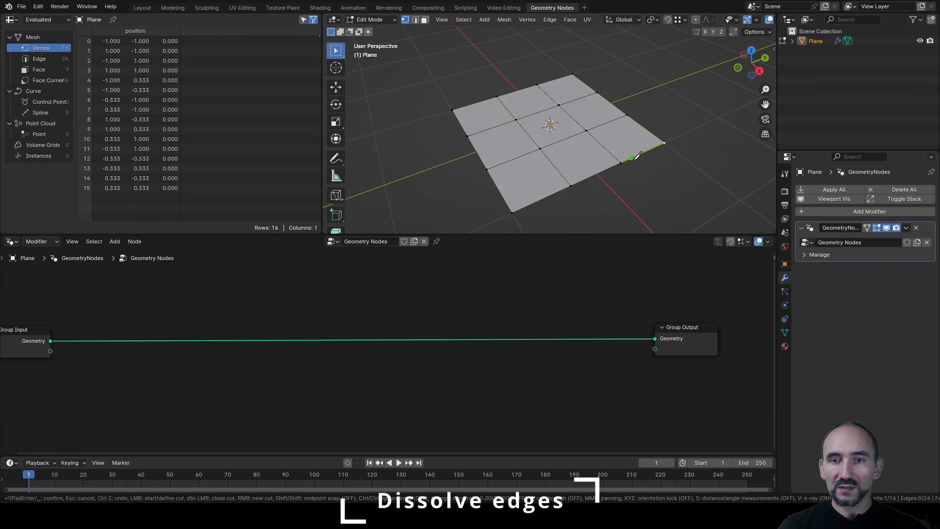
left_click(559, 105)
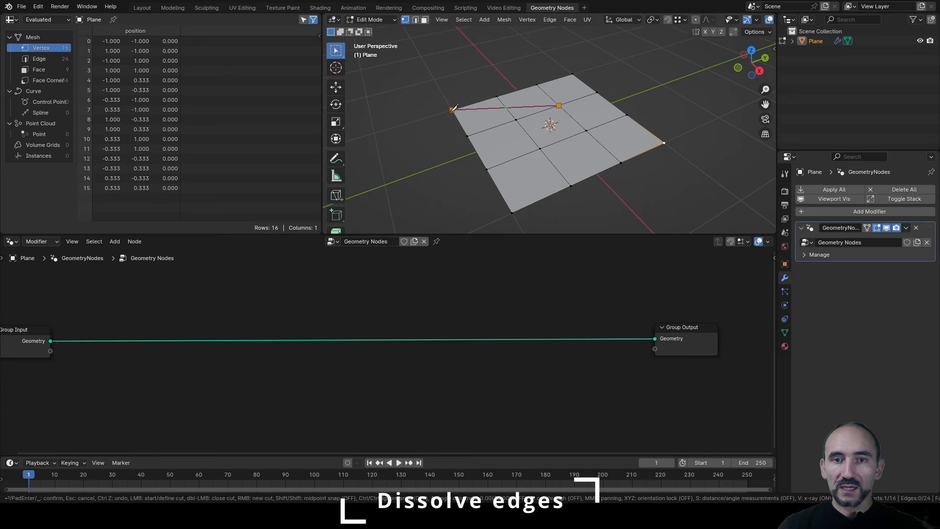
left_click(451, 109)
key("Return")
Raise one inner grid vertex about 257 mm along the Z axis.
middle_click_drag(450, 111, 514, 137)
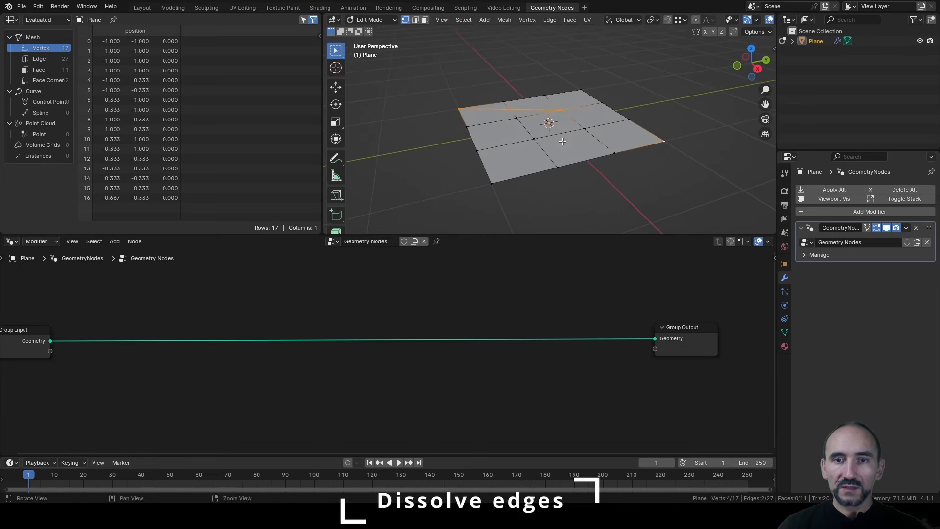
left_click(551, 158)
key("g")
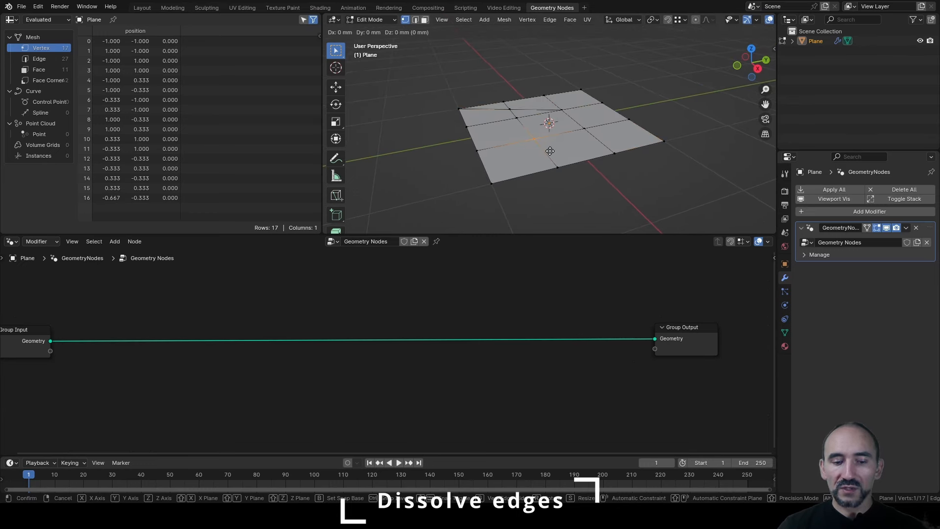
key("z")
left_click(551, 132)
Lower the neighbouring inner grid vertex about 277 mm along the Z axis.
left_click_drag(580, 120, 595, 138)
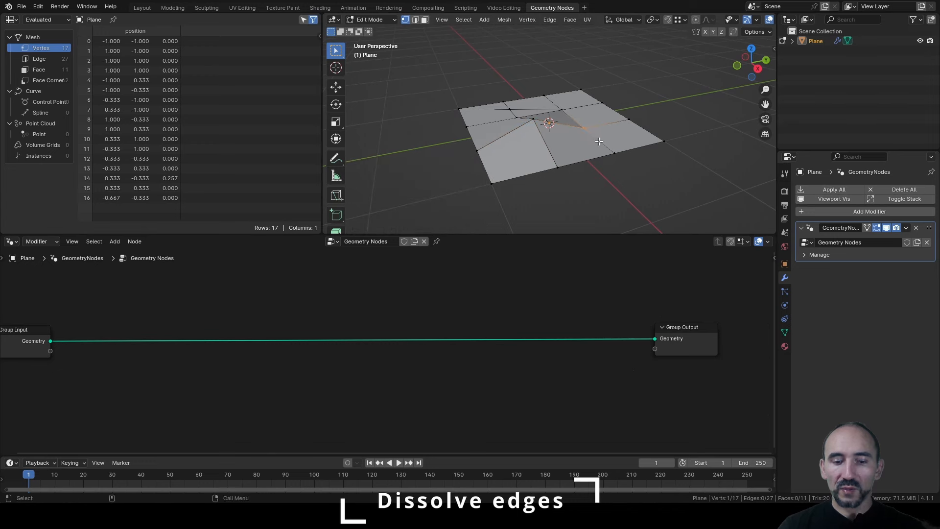
key("g")
key("z")
left_click(599, 161)
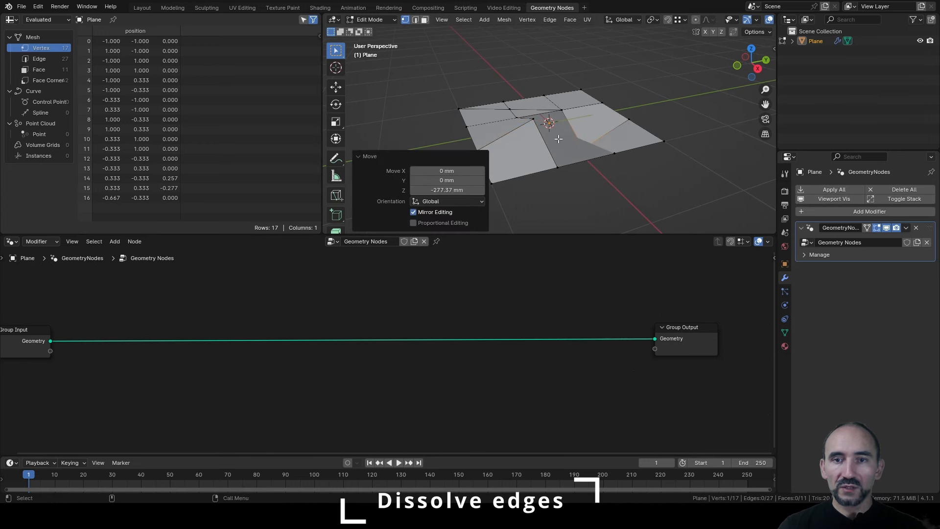
middle_click_drag(600, 161, 567, 164)
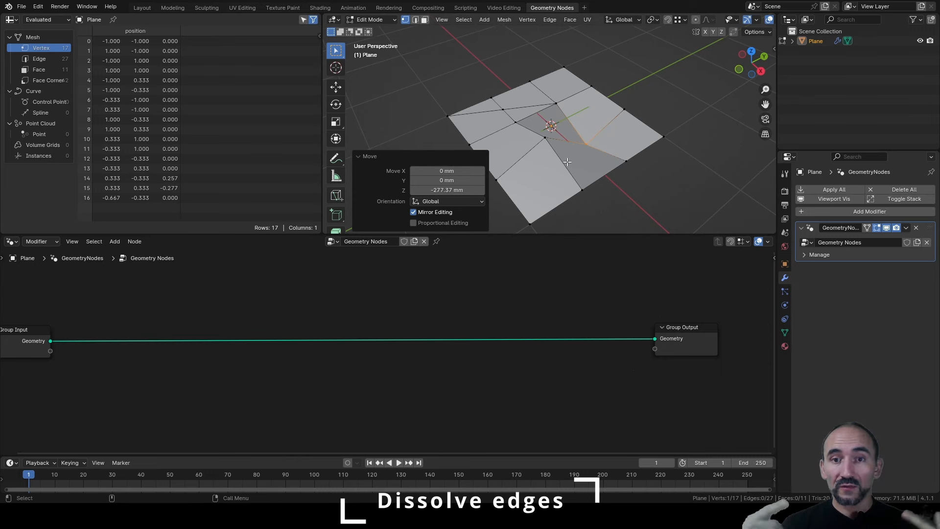
Add an Edge Neighbors node below the link between Group Input and Group Output.
middle_click_drag(190, 318, 214, 279)
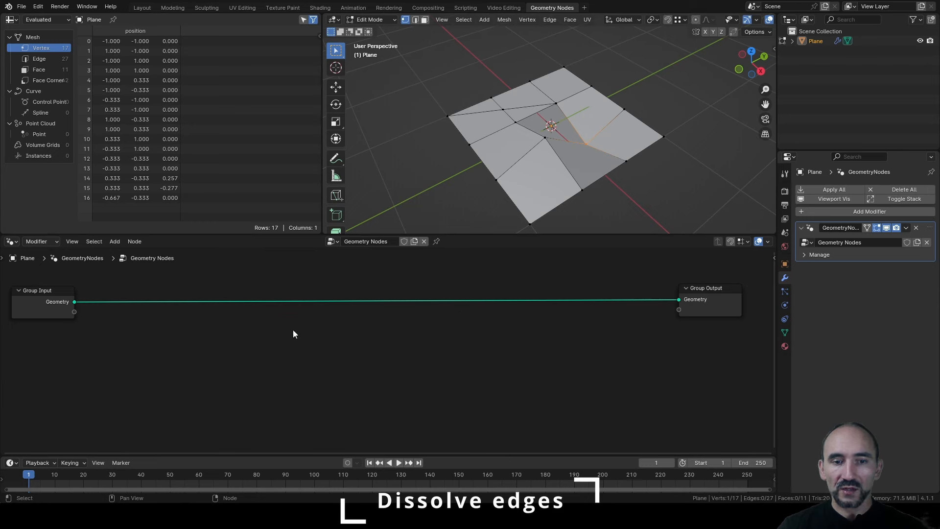
key("F3")
type("edge nei")
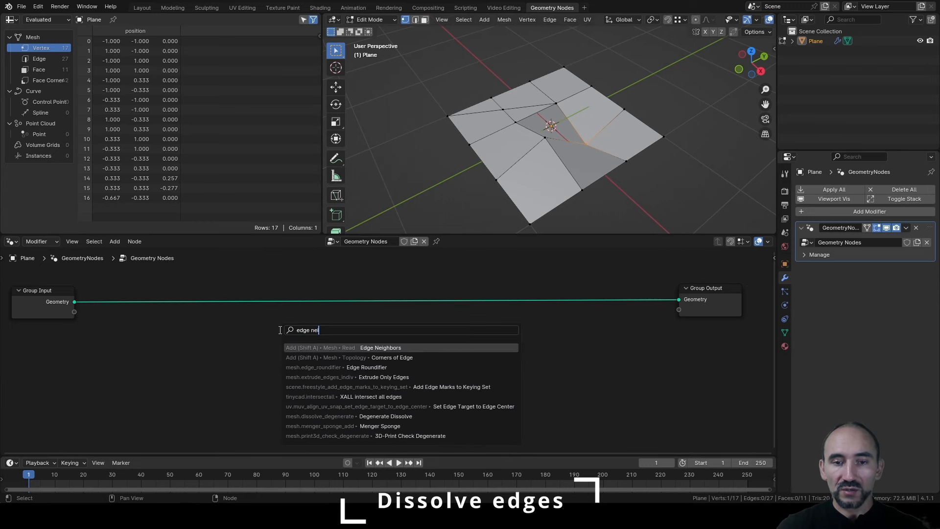
key("Return")
left_click(181, 349)
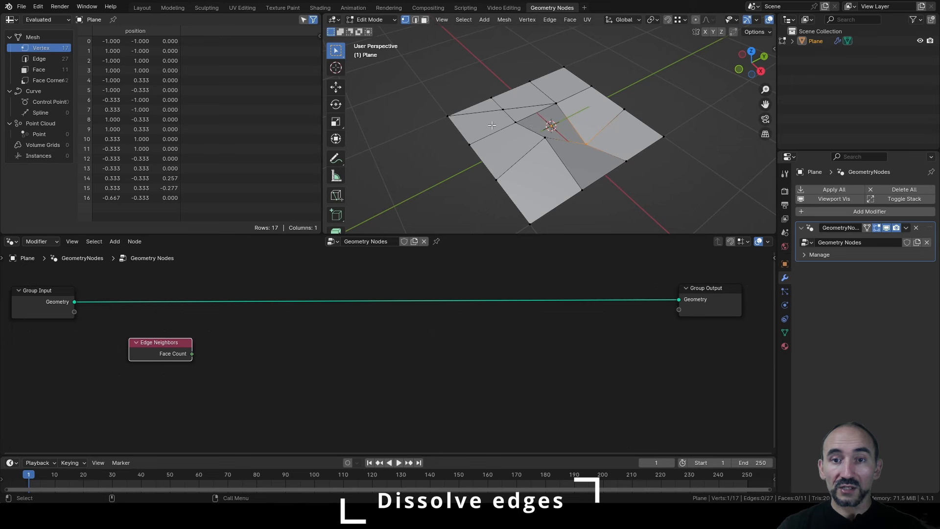
Feed Face Count into a new integer Compare node set to Greater Than with B at 1.
left_click_drag(193, 354, 249, 344)
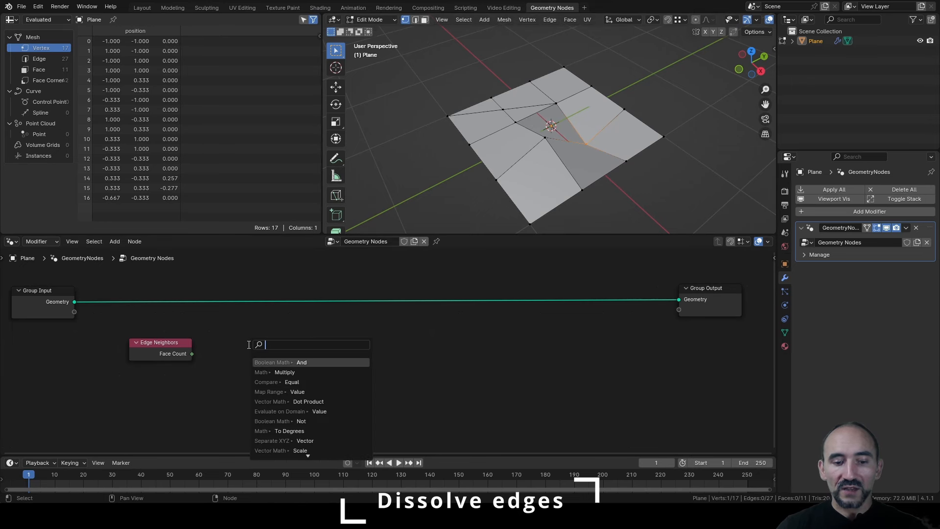
left_click(279, 382)
left_click(236, 357)
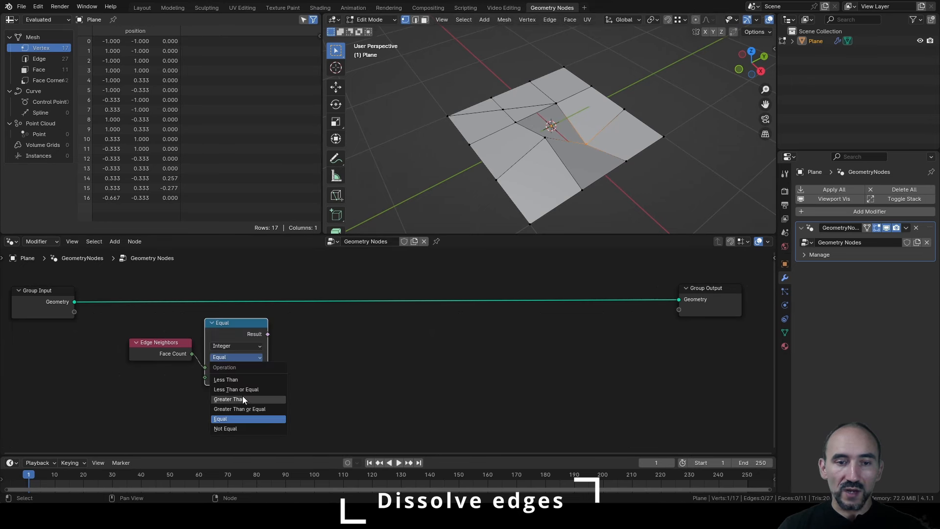
left_click(243, 396)
left_click(235, 378)
type("1")
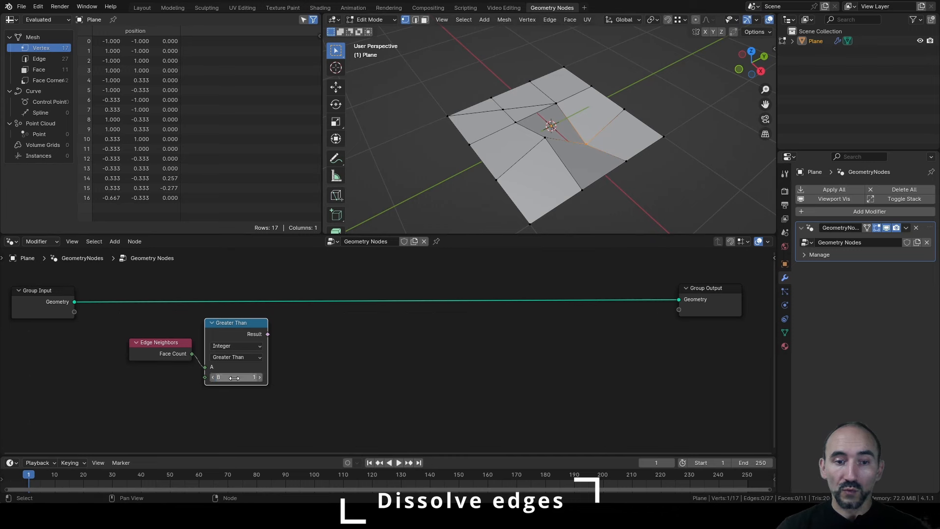
Insert a Delete Geometry node between Group Input and Group Output, with its Selection fed by the Greater Than result.
key("Return")
middle_click_drag(363, 338, 335, 359)
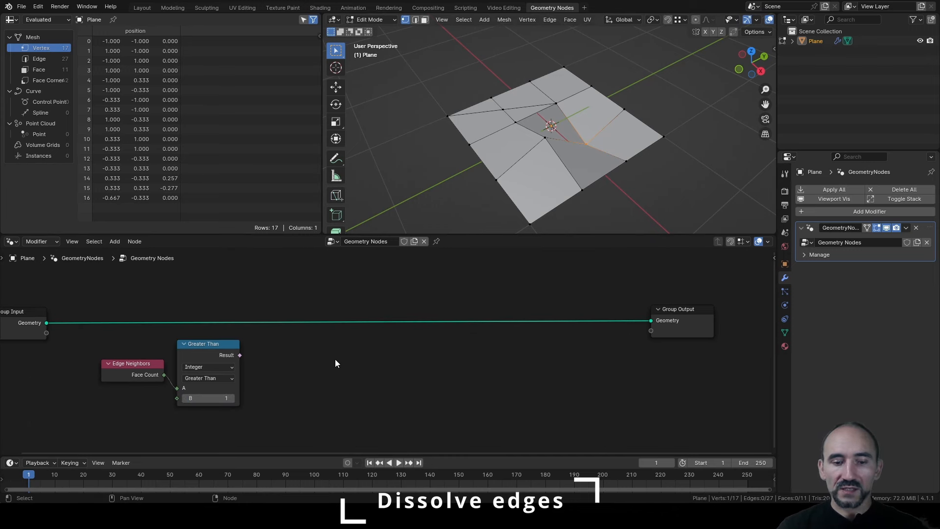
key("F3")
type("del geo")
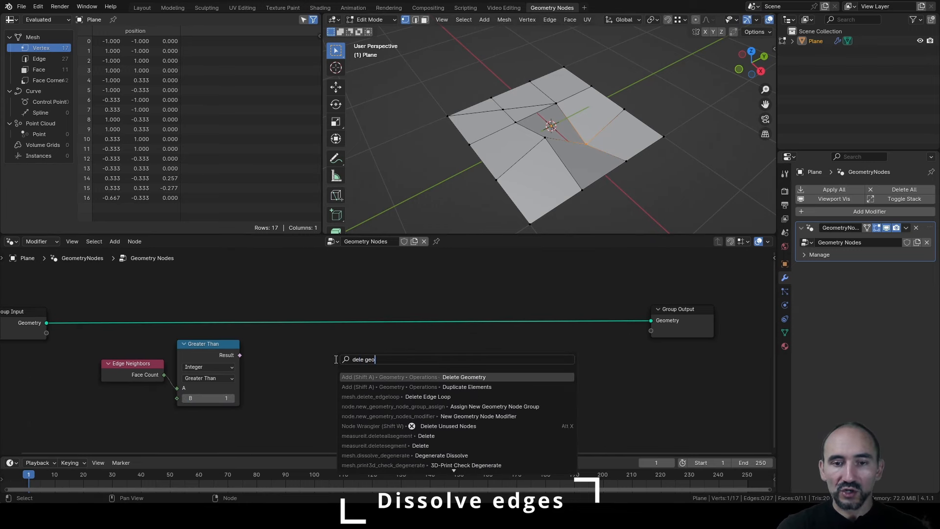
key("Return")
left_click(255, 303)
left_click_drag(239, 355, 256, 336)
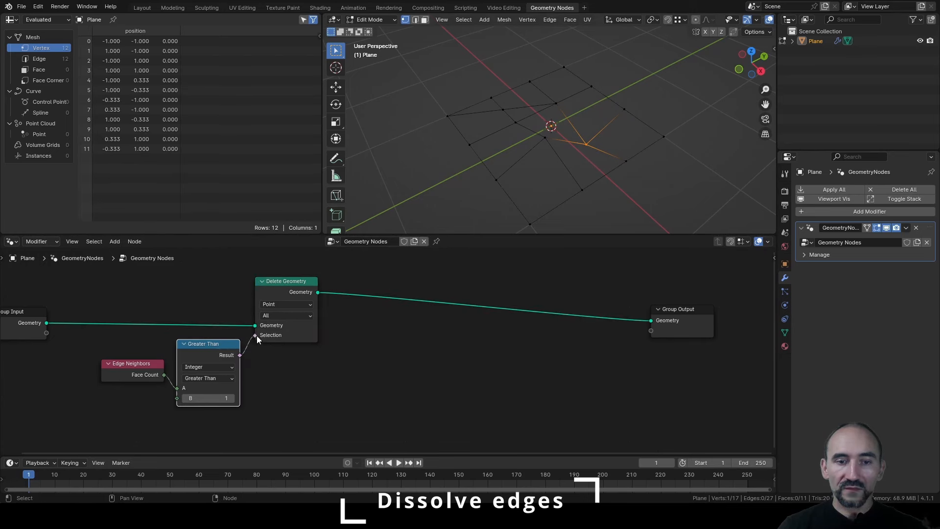
Set the Delete Geometry domain to Edge and return the plane to Object Mode.
left_click(277, 305)
left_click(287, 337)
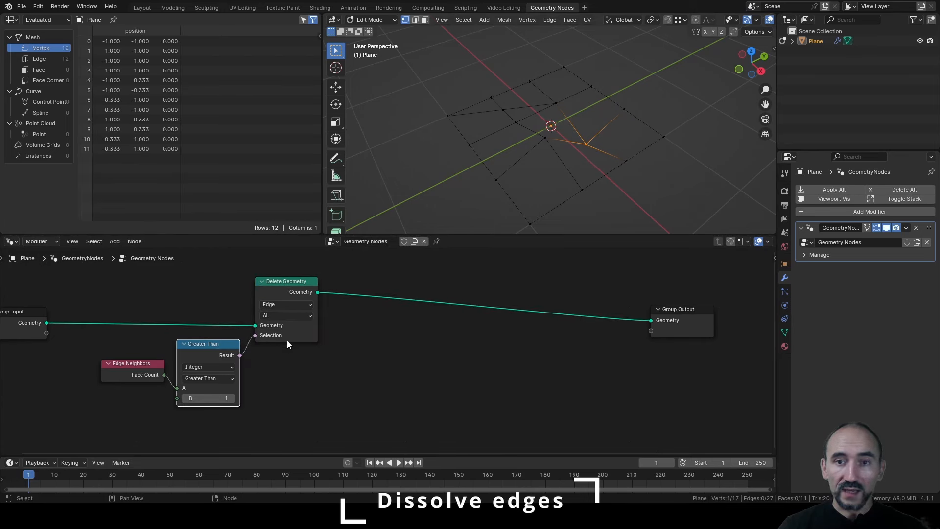
right_click(287, 340)
key("Tab")
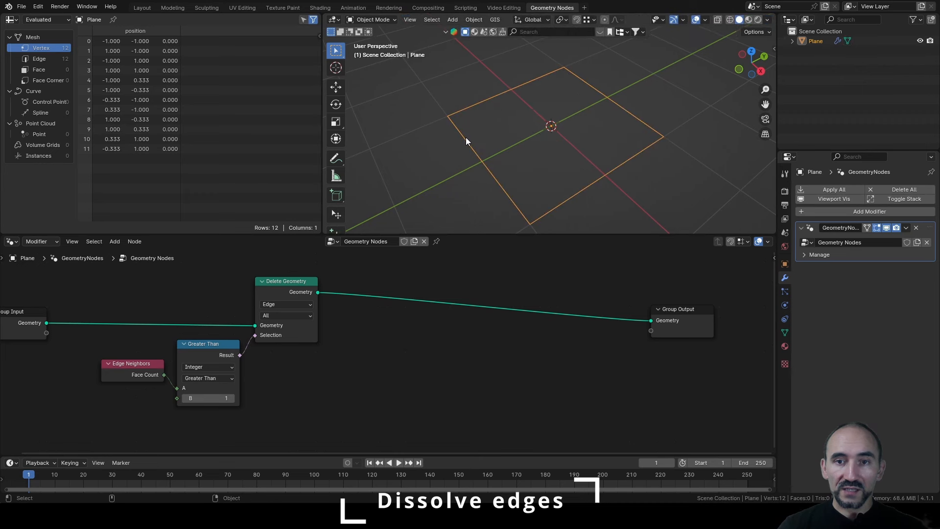
Enclose the Edge Neighbors, Greater Than and Delete Geometry nodes in a frame labelled "Dissolve edges".
left_click(276, 288)
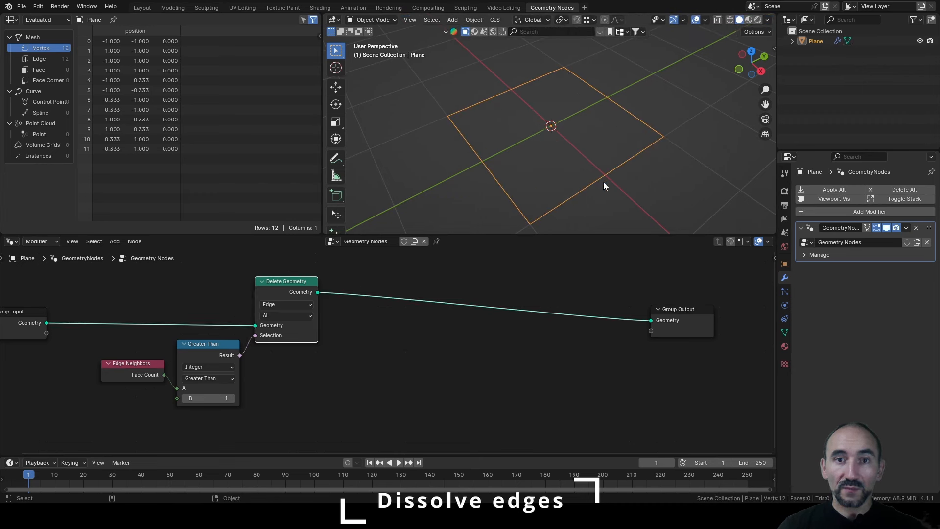
left_click_drag(278, 413, 122, 314)
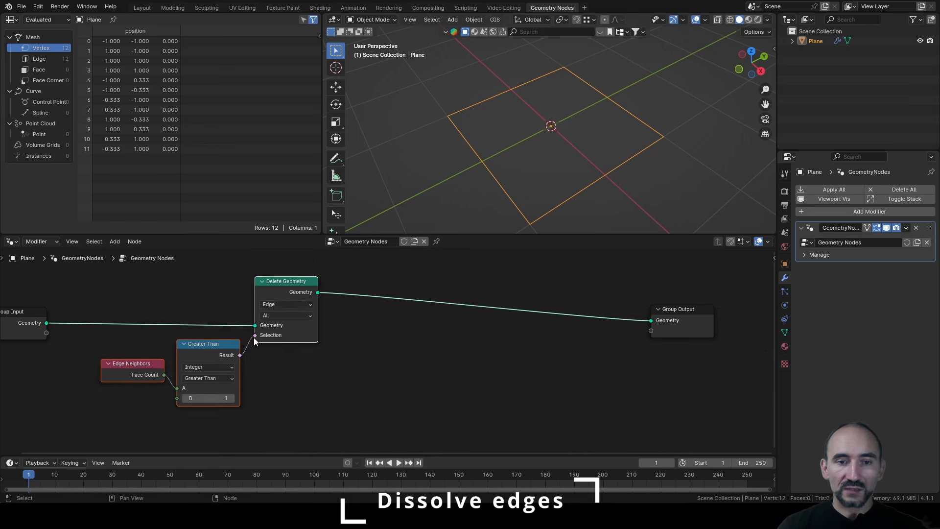
key("ctrl+j")
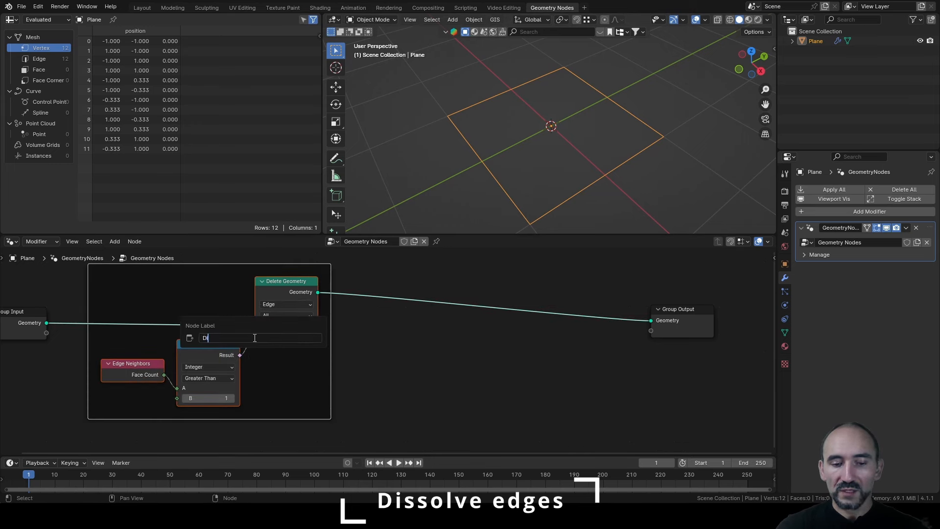
type("ve edges")
key("Return")
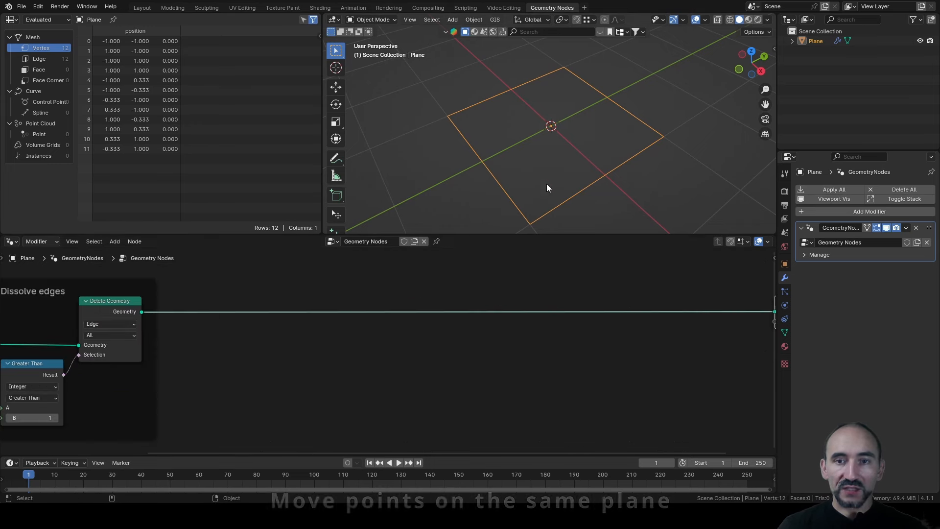
In Edit Mode, raise the plane's nearest corner vertex about 346 mm along the Z axis, then return to Object Mode.
middle_click_drag(611, 150, 605, 128)
key("Tab")
left_click(513, 184)
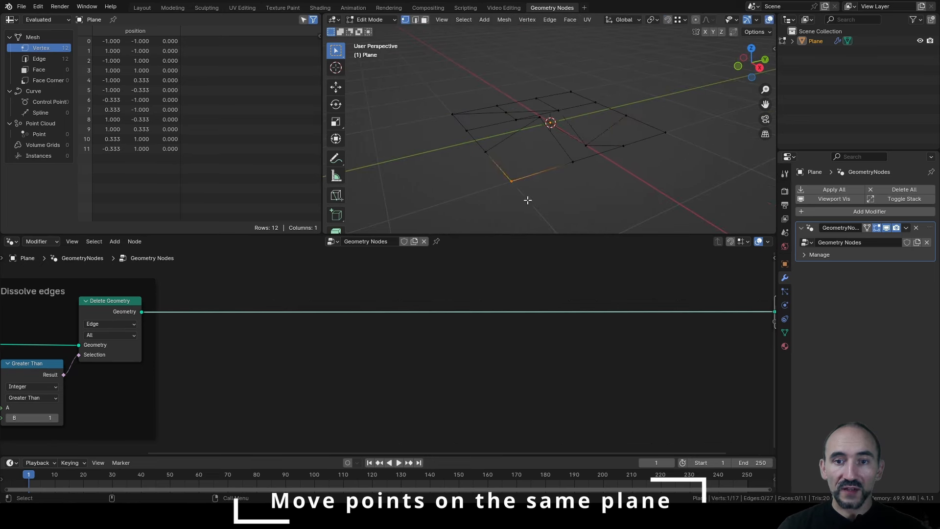
key("g")
key("z")
left_click(526, 160)
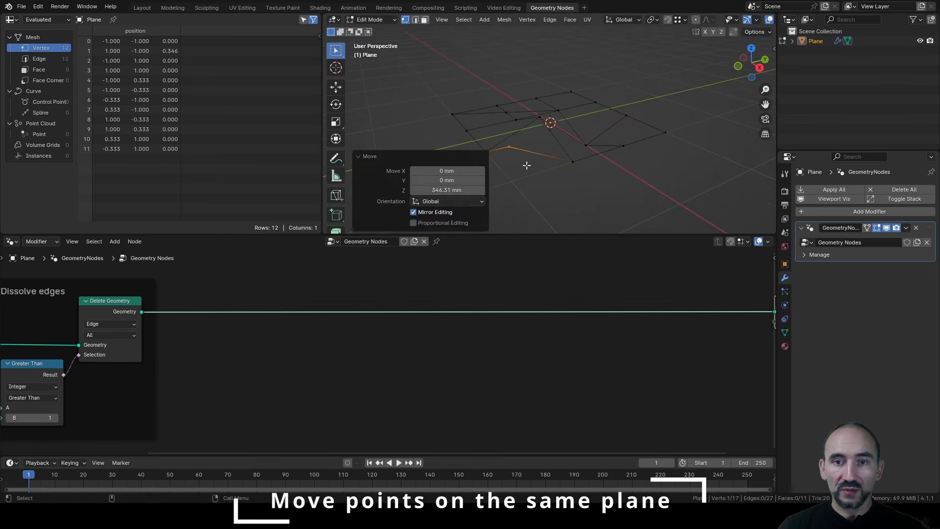
key("Tab")
middle_click_drag(527, 161, 482, 94)
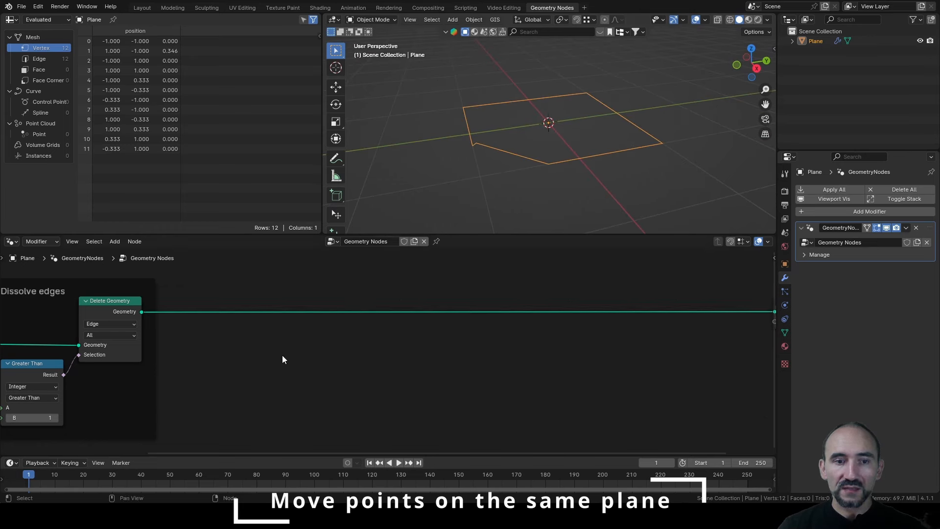
Insert a Set Position node on the link between Delete Geometry and Group Output.
left_click_drag(142, 312, 340, 325)
type("position")
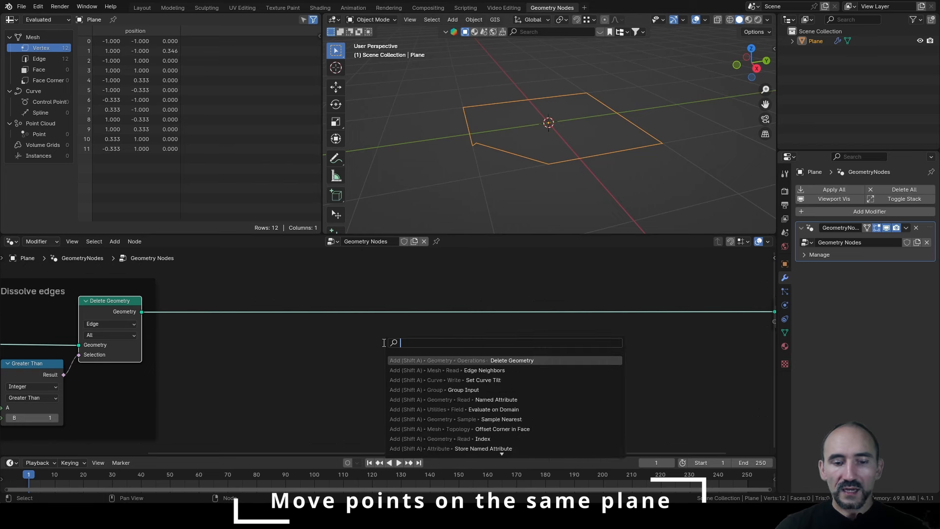
key("Return")
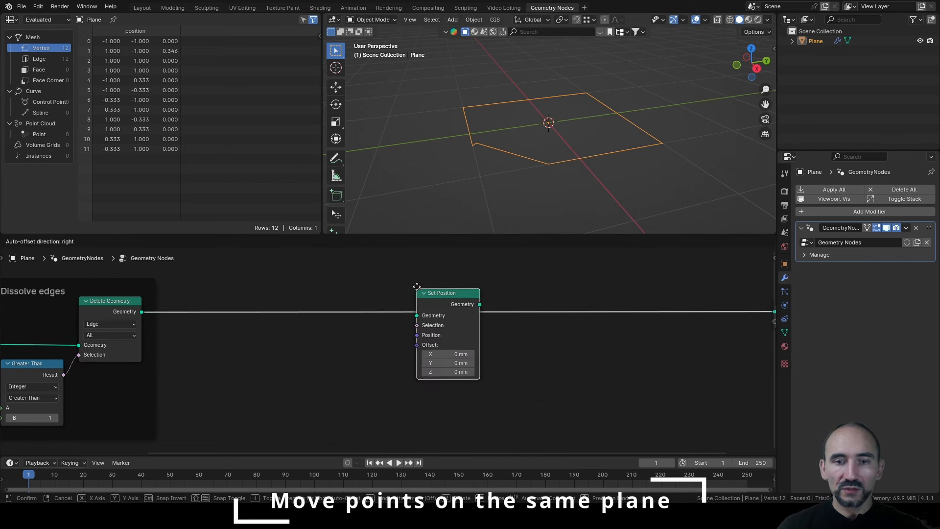
left_click(416, 283)
Add a Position node between Delete Geometry and Set Position and feed it into a new Separate XYZ node.
key("shift+a")
type("posit")
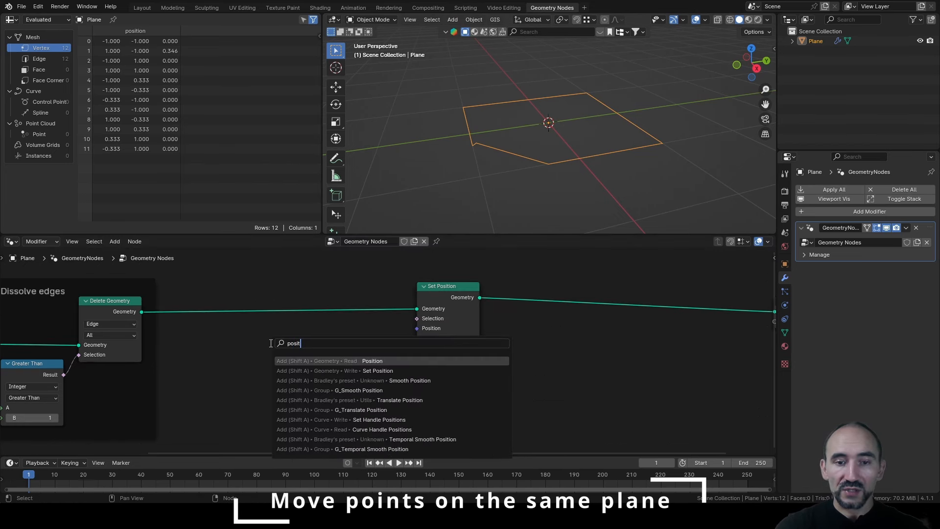
key("Return")
left_click(195, 333)
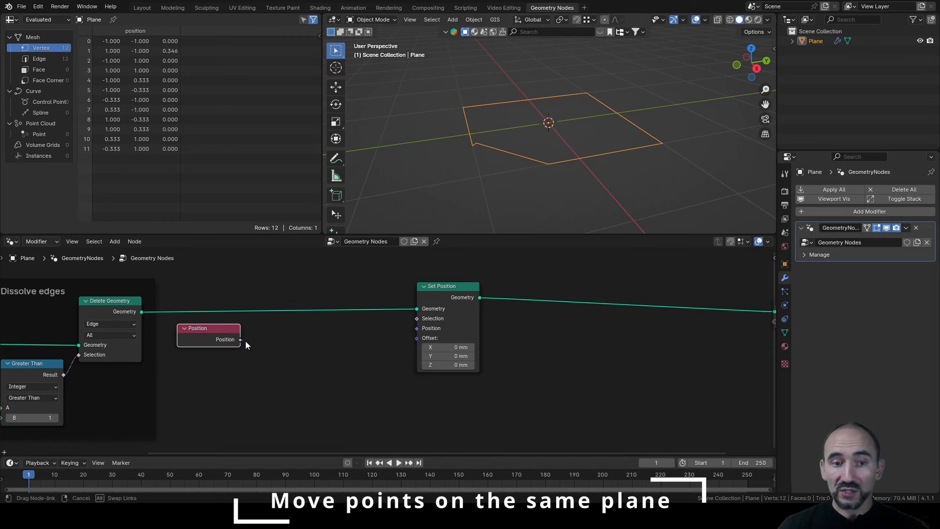
left_click_drag(241, 339, 271, 342)
type("separ")
key("Return")
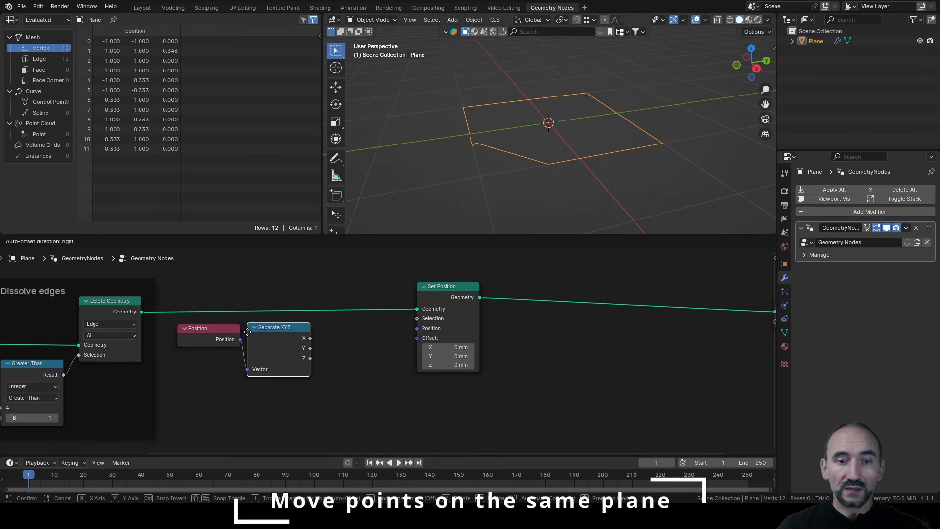
left_click(248, 331)
Add a Combine XYZ node taking only the separated X and Y, and feed its vector into Set Position's Position.
key("shift+a")
type("combin")
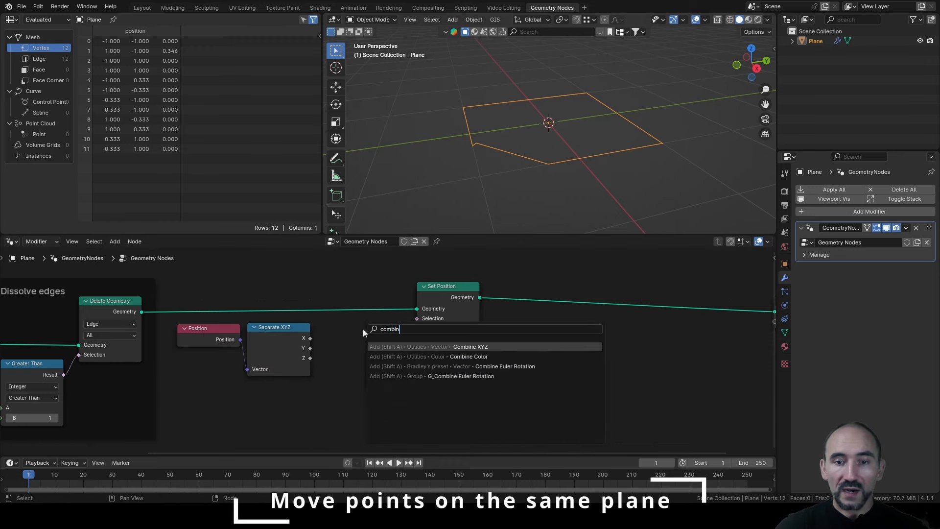
key("Return")
left_click(323, 320)
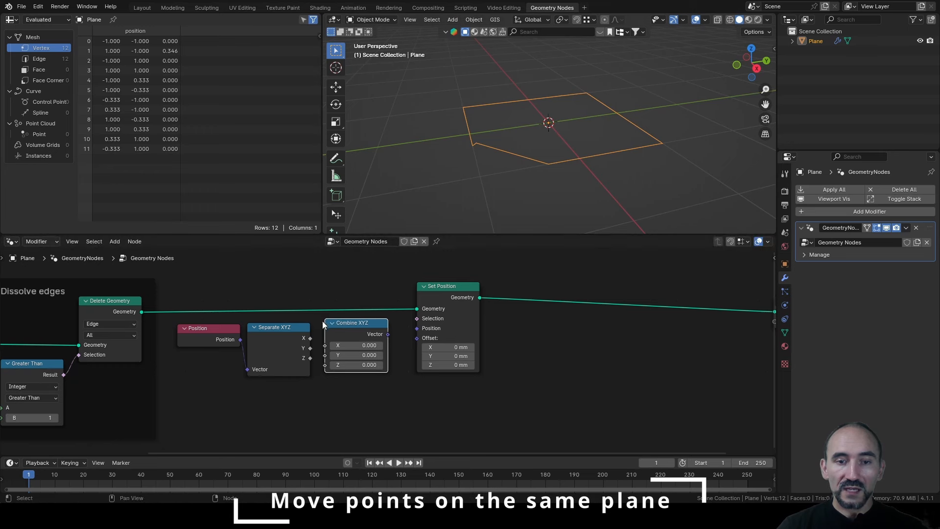
right_click_drag(294, 339, 369, 357, "alt")
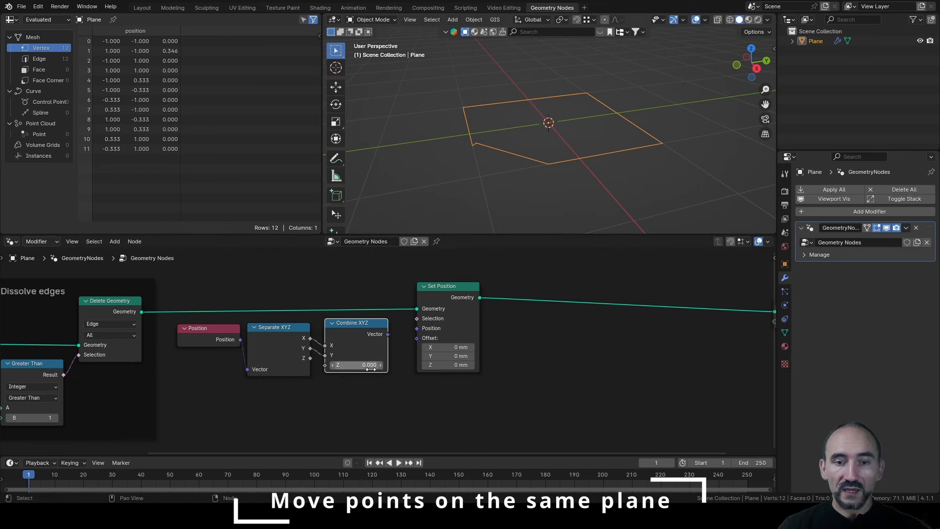
left_click_drag(387, 334, 418, 329)
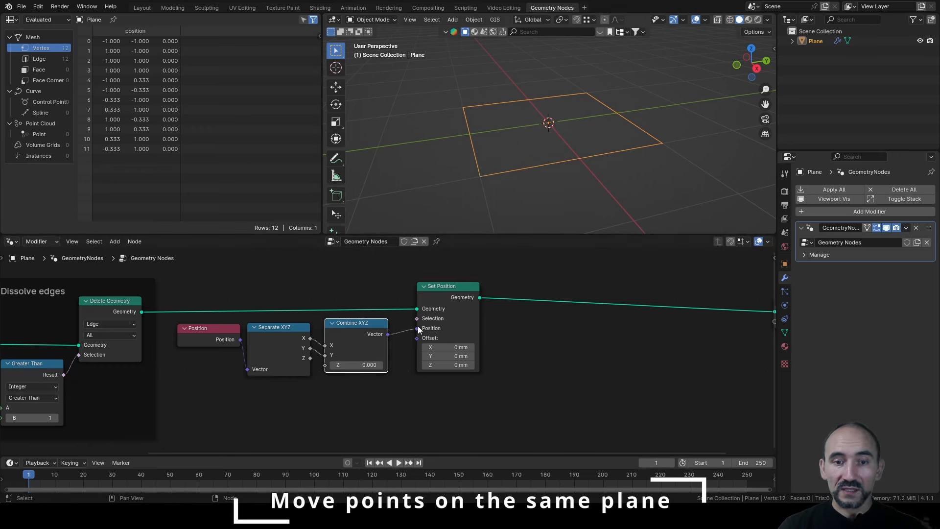
Collapse the Combine XYZ and Separate XYZ nodes and move Set Position closer to them.
key("h")
left_click(288, 336)
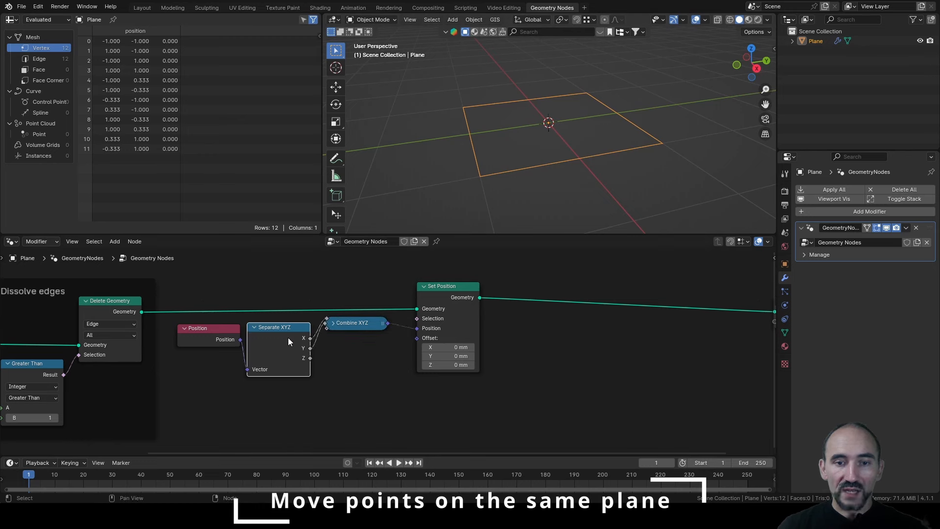
key("h")
left_click_drag(442, 286, 425, 290)
Enclose the Position, Separate XYZ, Combine XYZ and Set Position nodes in a frame labelled "Move all on the same XY plane".
left_click(195, 304)
left_click_drag(195, 305, 489, 356)
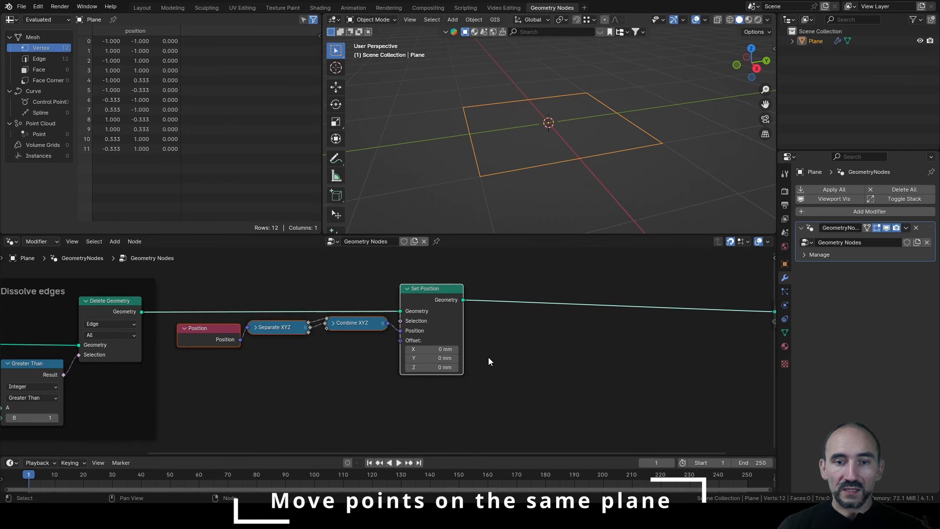
key("ctrl+j")
key("F2")
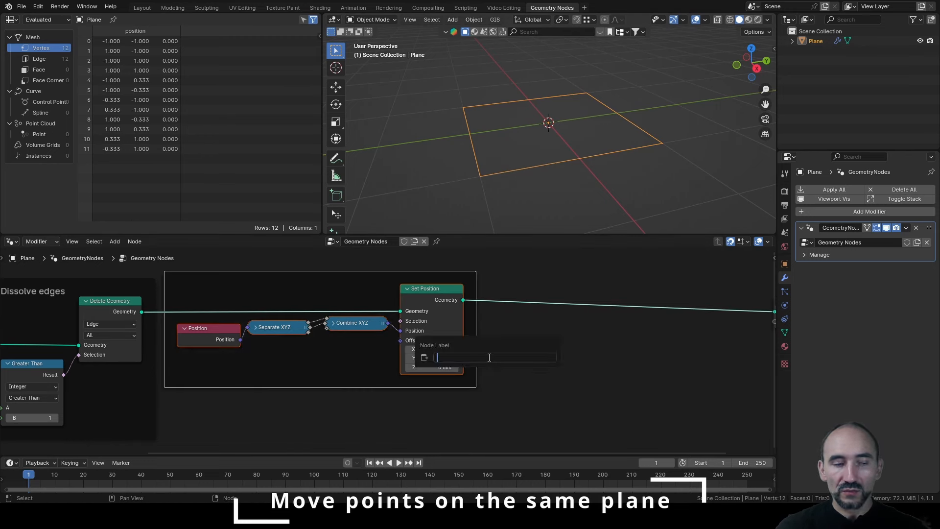
type("Move all on the same X")
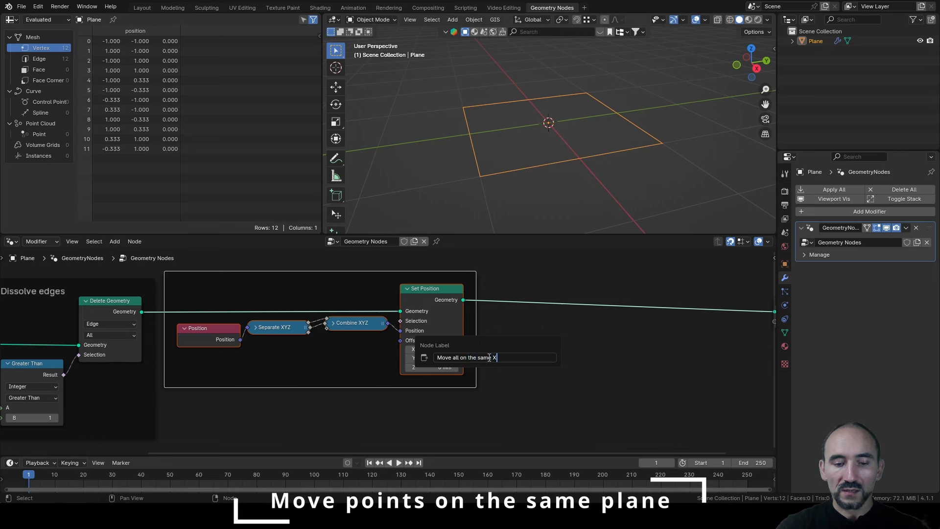
type("Y plane")
key("Return")
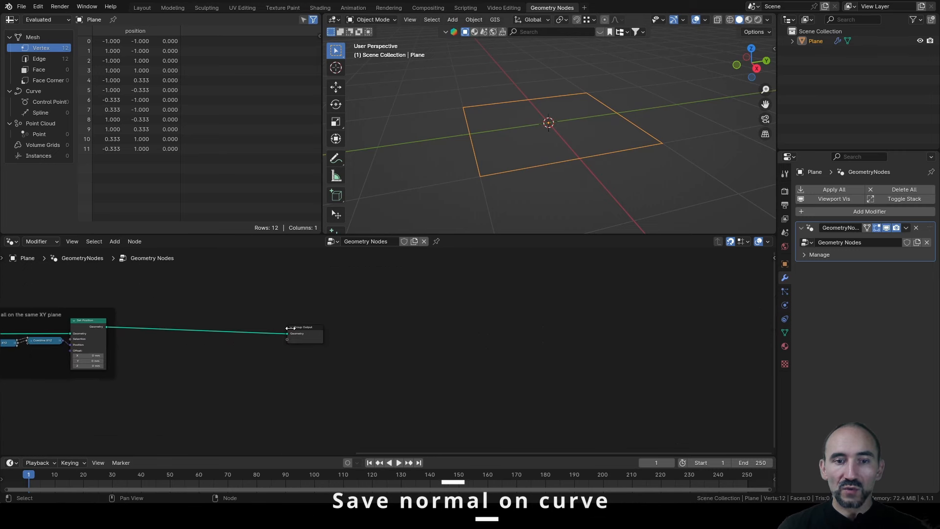
Move Group Output farther from Set Position to make room for more nodes, and widen the spreadsheet's data set list.
key("g")
left_click(699, 323)
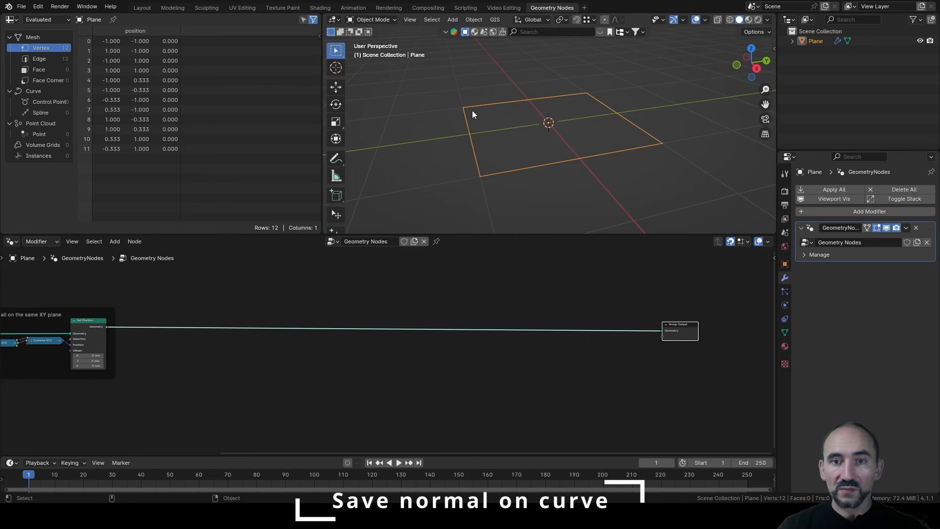
middle_click_drag(503, 138, 572, 135)
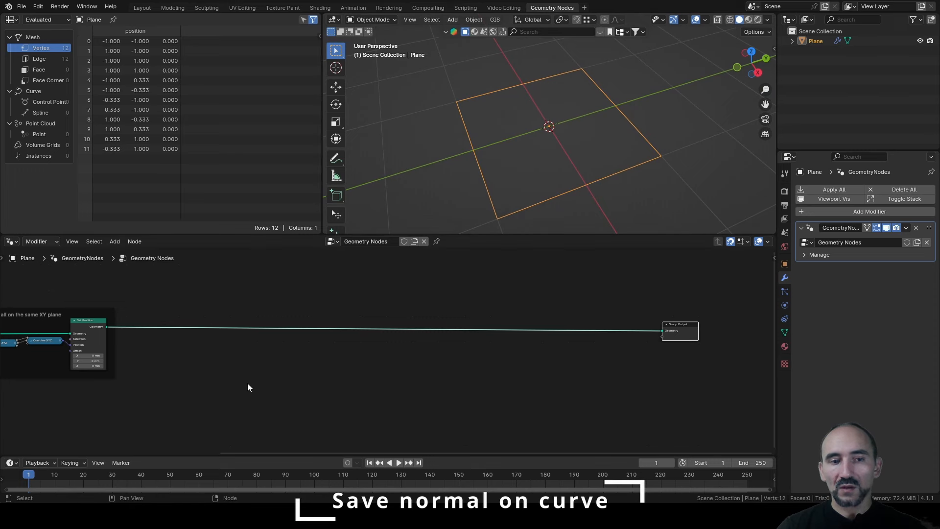
scroll(210, 348, "up", 4)
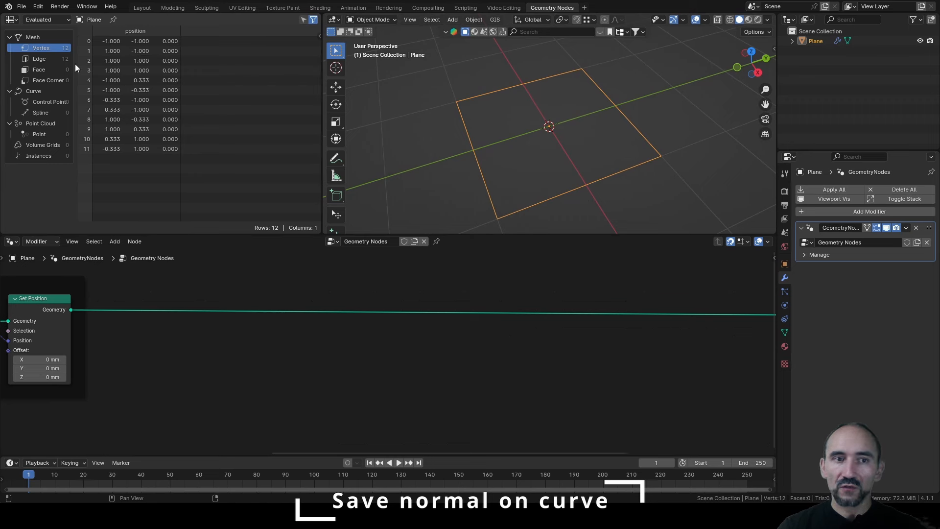
left_click_drag(75, 63, 88, 64)
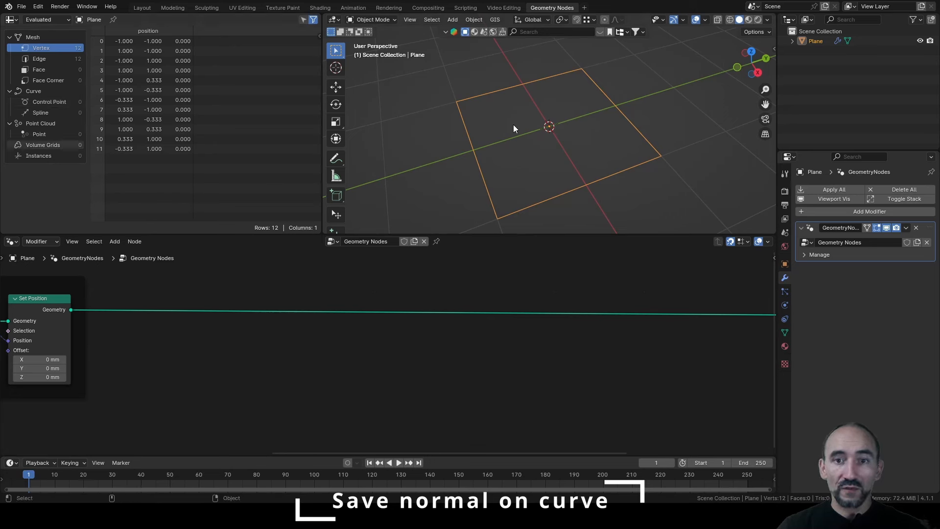
Insert a Mesh to Curve node on the link right after Set Position.
key("F3")
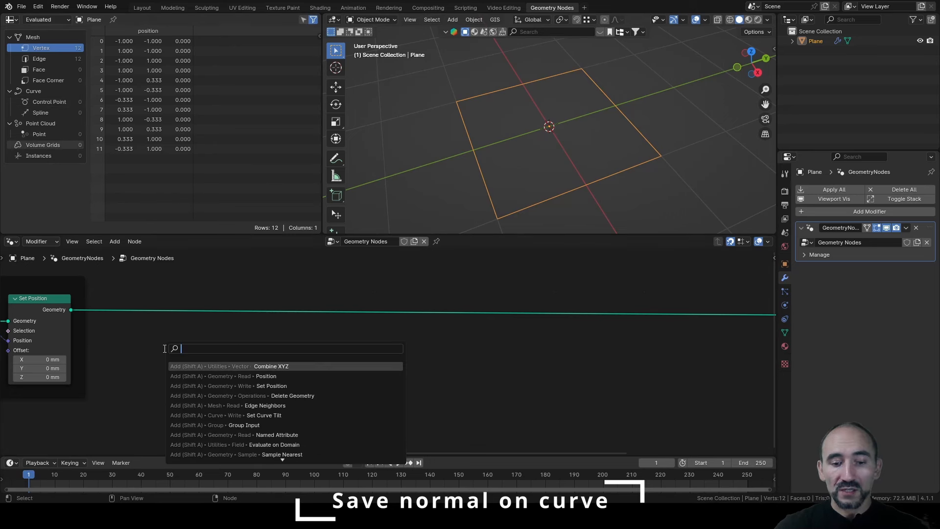
type("mesh to cur")
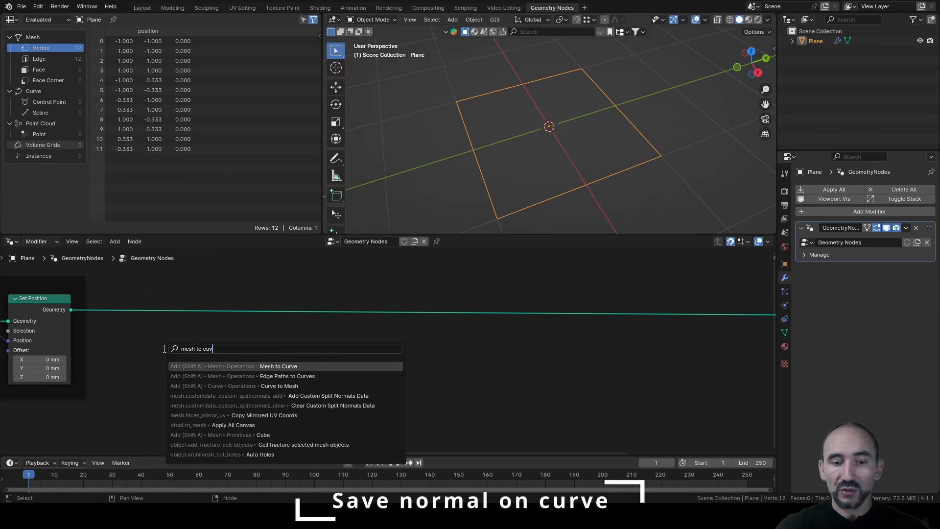
key("Return")
left_click(138, 296)
Insert a Store Named Attribute node after Mesh to Curve and set its data type to Vector.
key("F3")
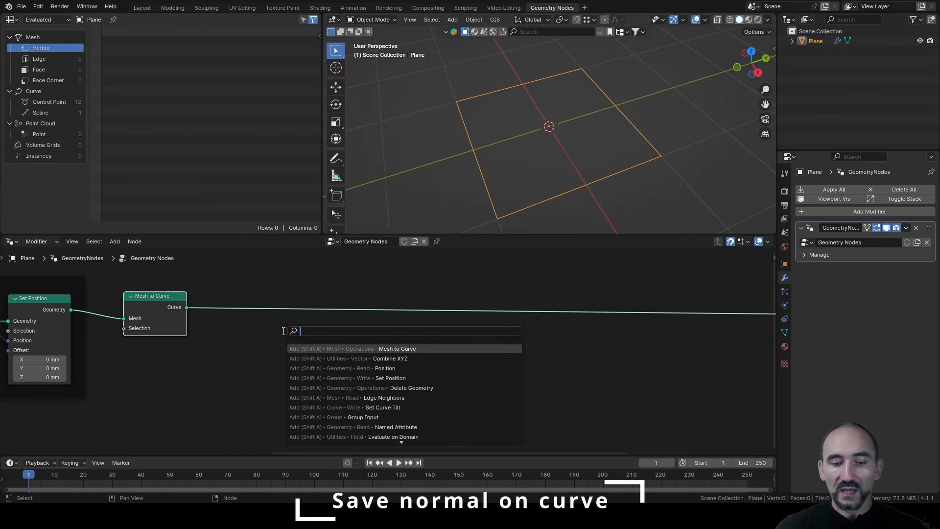
type("store n")
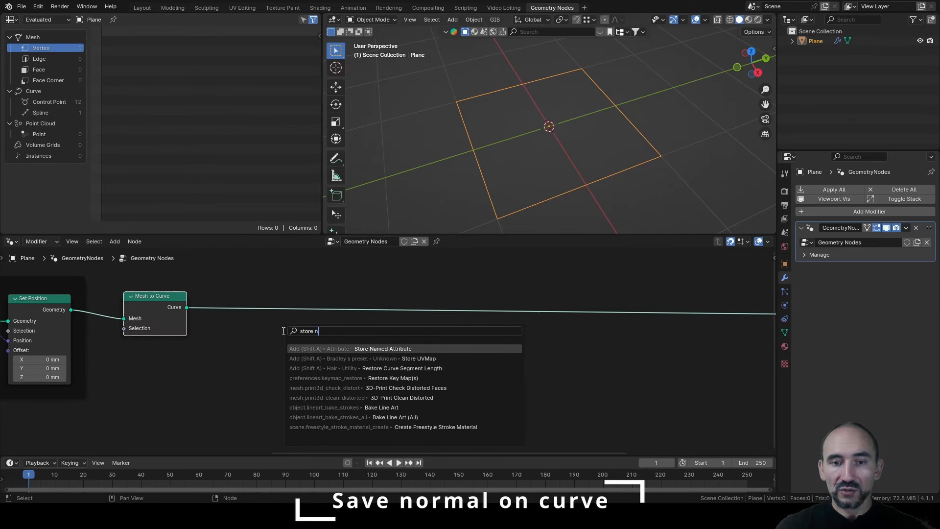
key("Return")
left_click(328, 296)
left_click(369, 319)
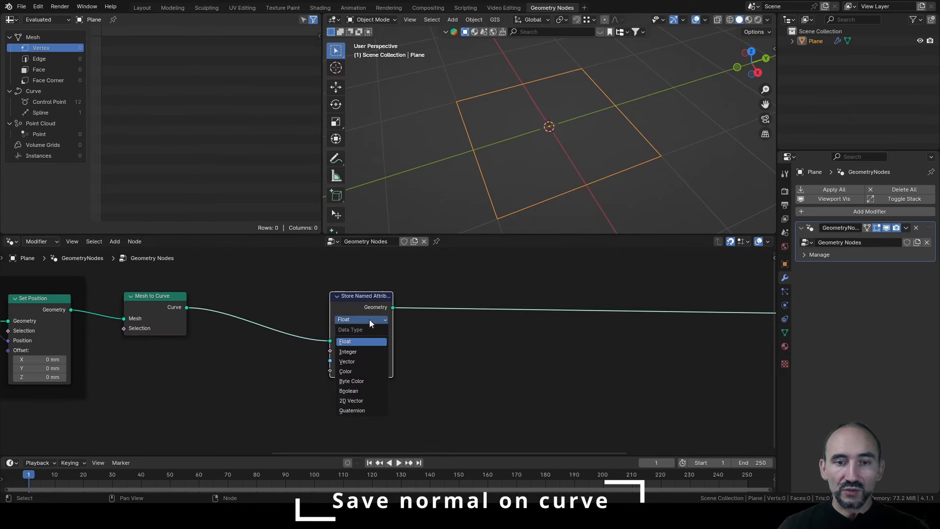
left_click(347, 361)
left_click_drag(360, 302, 369, 293)
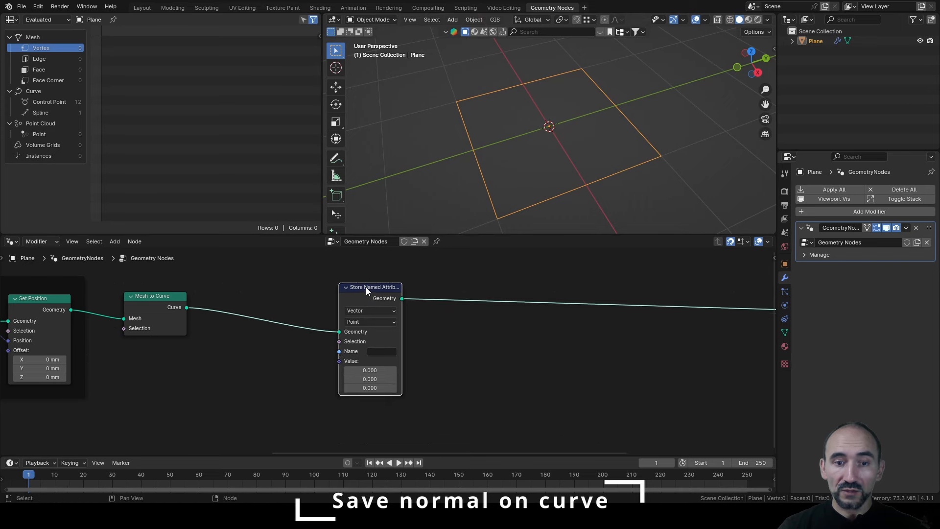
Add a Normal node directly below the Mesh to Curve node.
key("F3")
type("normal")
key("Return")
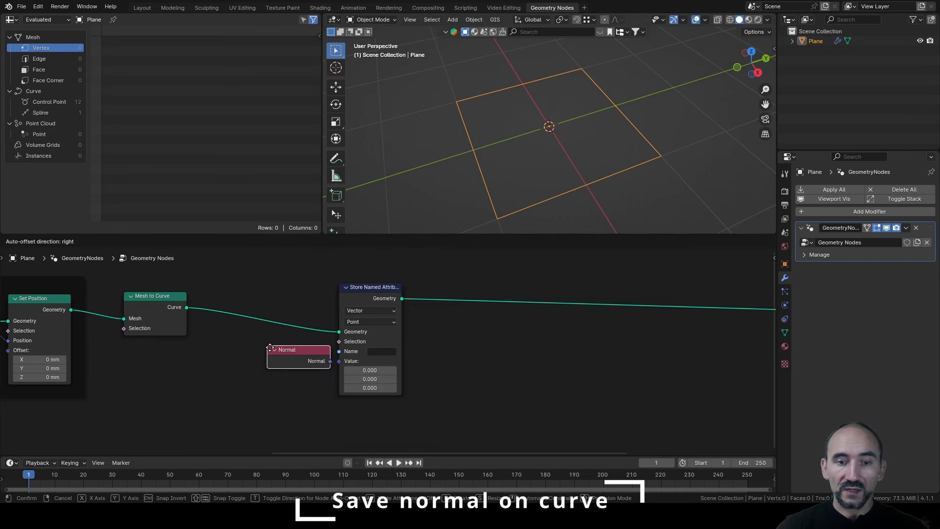
left_click(199, 354)
left_click(248, 357)
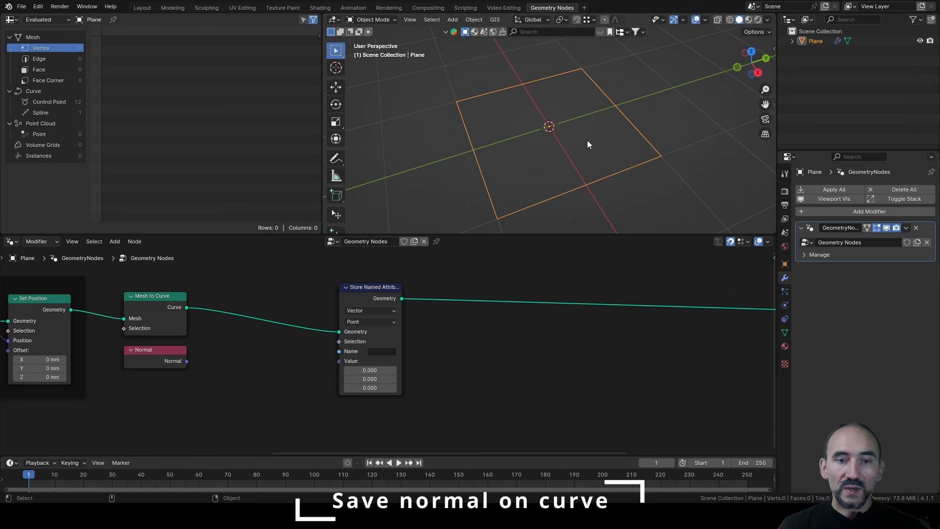
Reposition the Normal node under Mesh to Curve and add a Curve Tangent node below it.
middle_click_drag(134, 361, 548, 362)
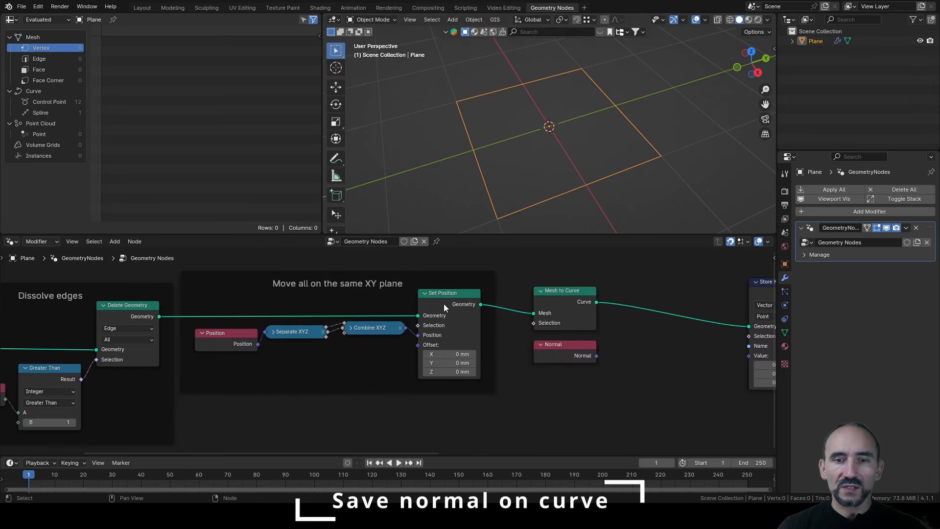
middle_click_drag(521, 169, 482, 125)
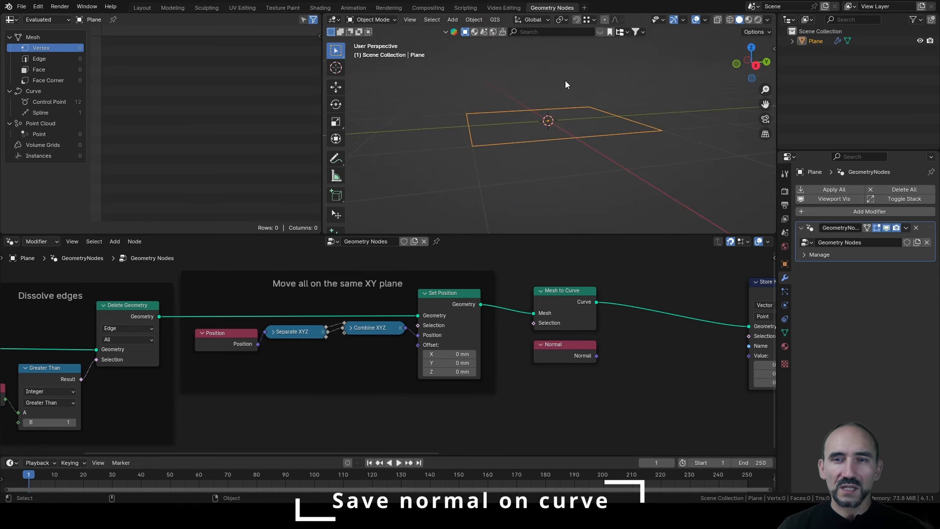
middle_click_drag(665, 323, 348, 350)
scroll(343, 351, "up", 1)
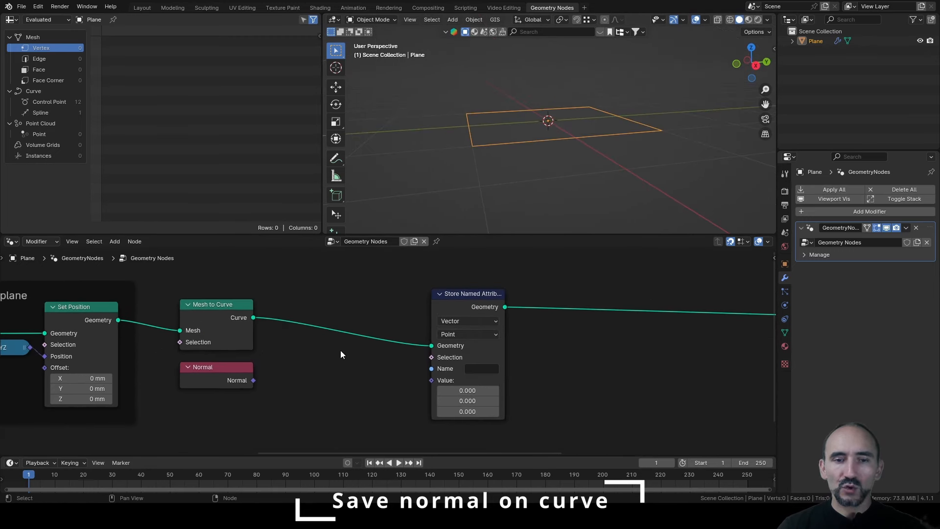
left_click(224, 372)
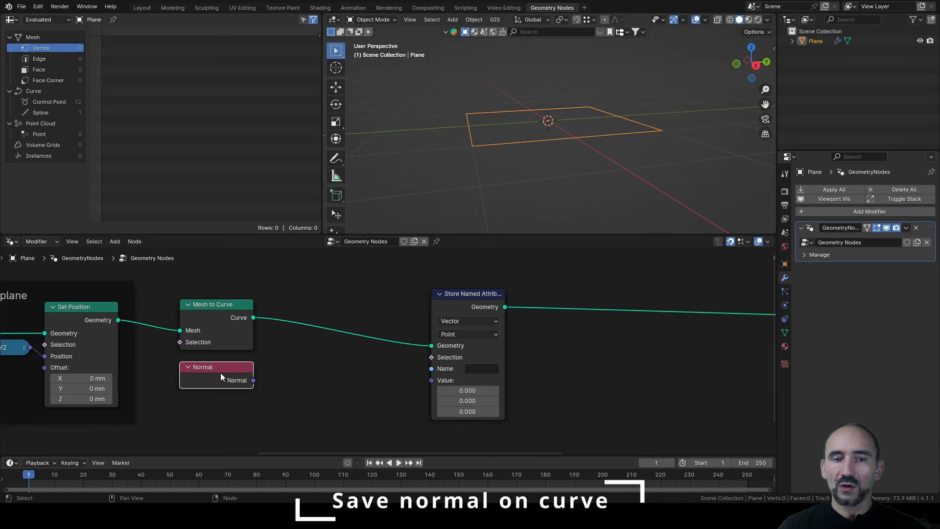
key("g")
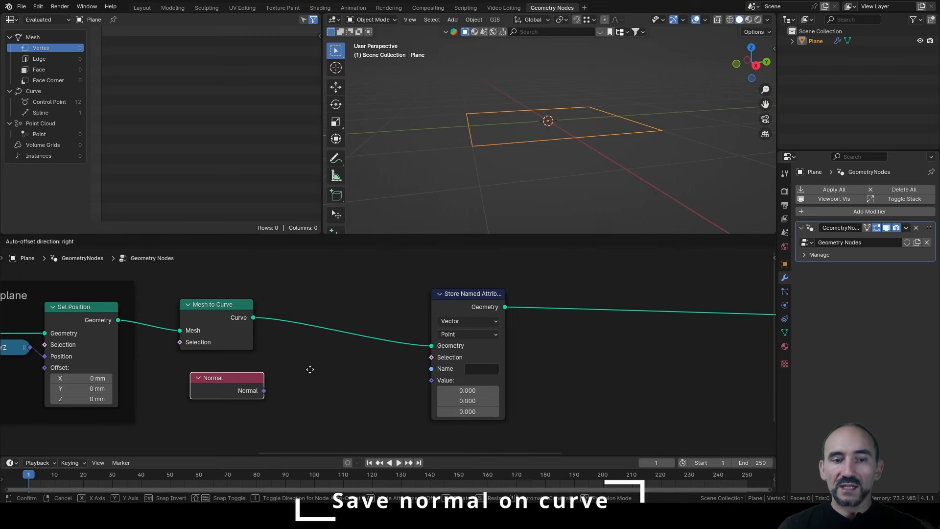
scroll(317, 359, "down", 2)
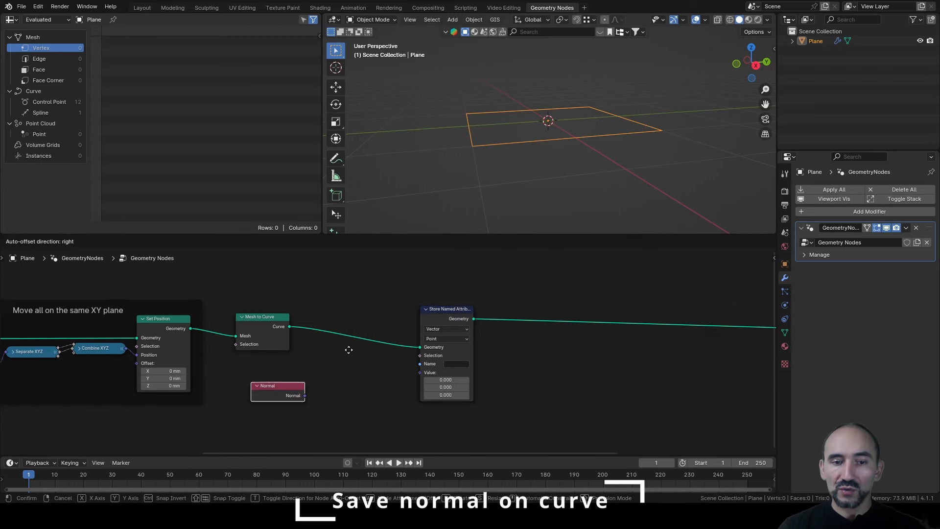
left_click(326, 327)
left_click(310, 363)
key("shift+a")
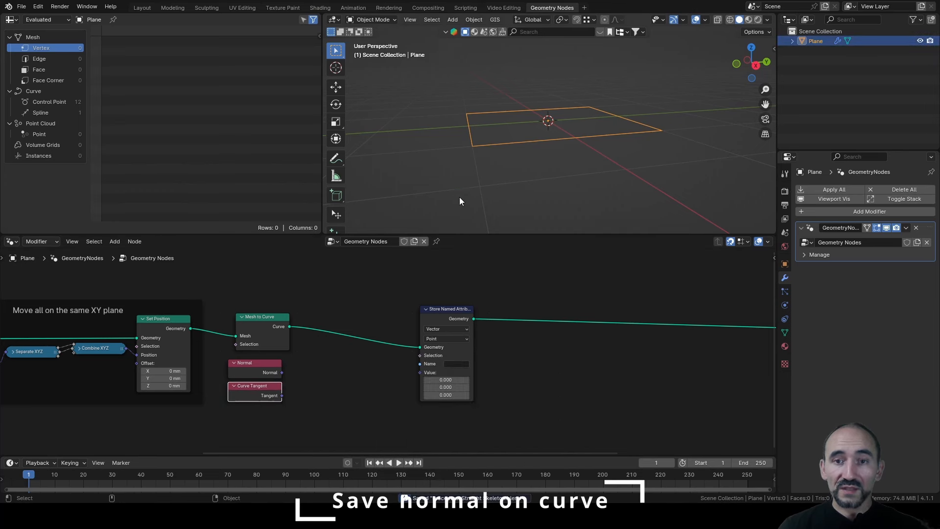
Annotate the four corners of the square outline in the viewport with arrows showing the curve tangent directions.
middle_click_drag(460, 196, 533, 179)
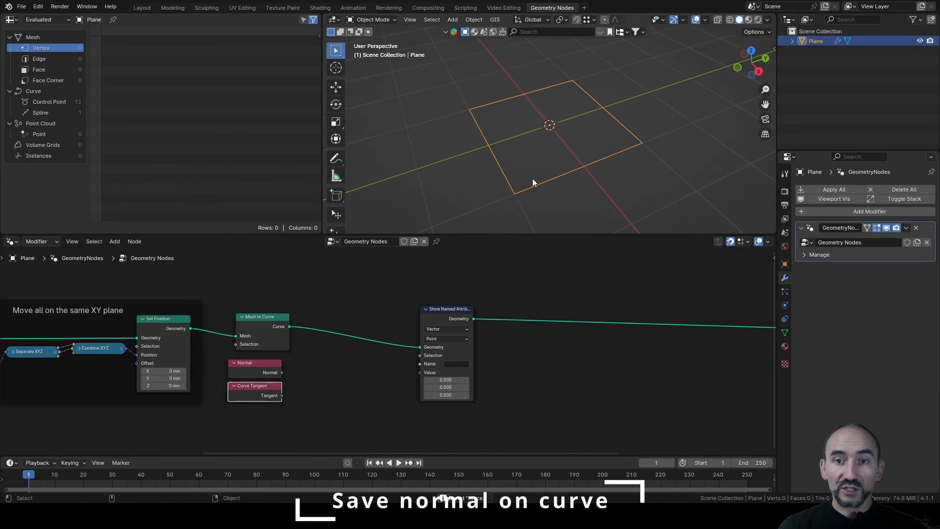
mouse_move(516, 196)
left_mouse_down()
mouse_move(552, 196)
mouse_move(541, 202)
left_mouse_up()
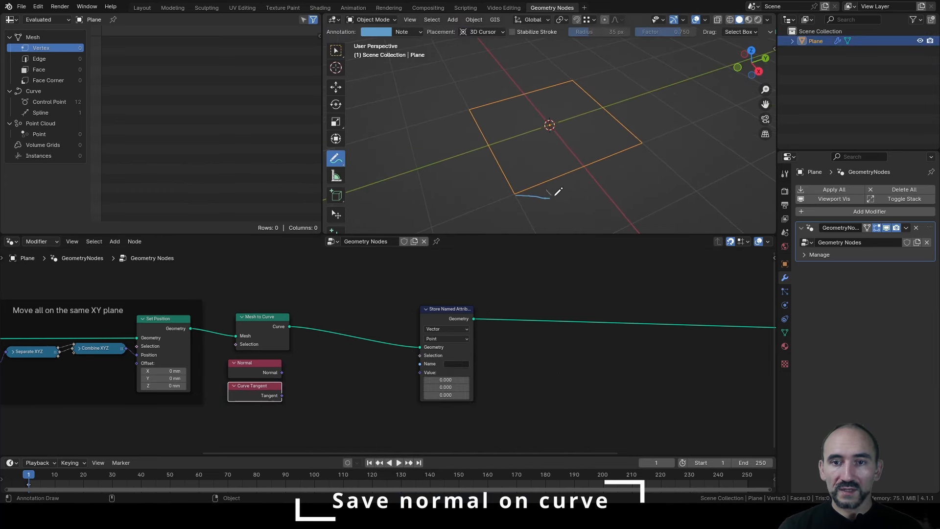
mouse_move(642, 141)
left_mouse_down()
mouse_move(644, 119)
mouse_move(648, 128)
left_mouse_up()
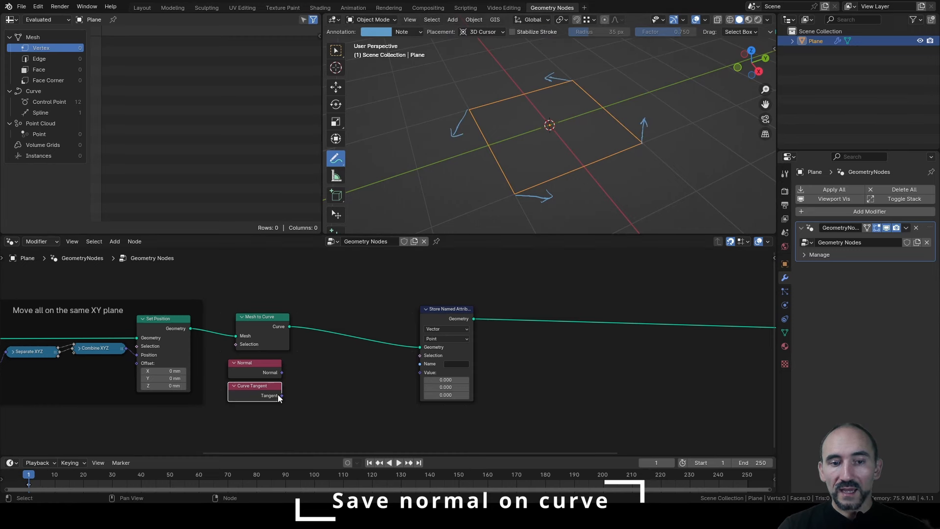
Feed the Curve Tangent output into a new Cross Product vector math node with its other vector's Z at -1.
left_click(310, 395)
key("shift+a")
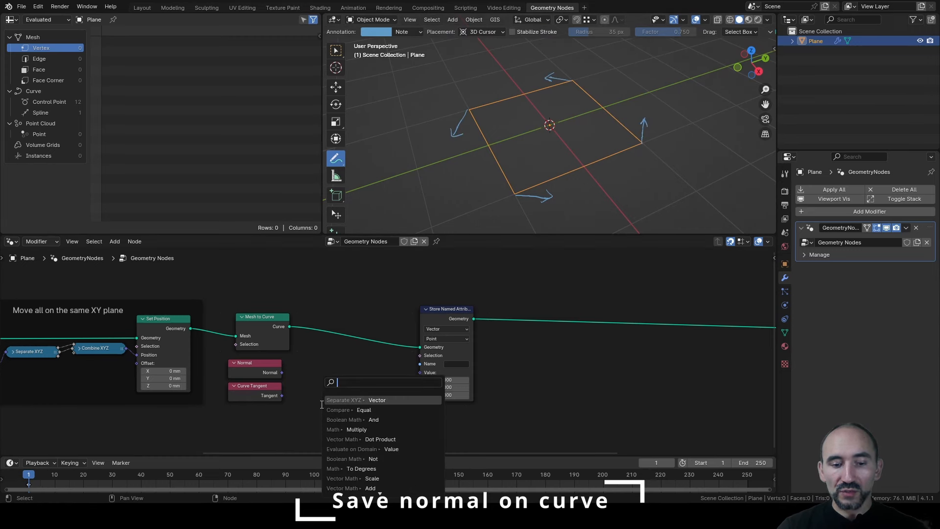
type("cross")
key("Return")
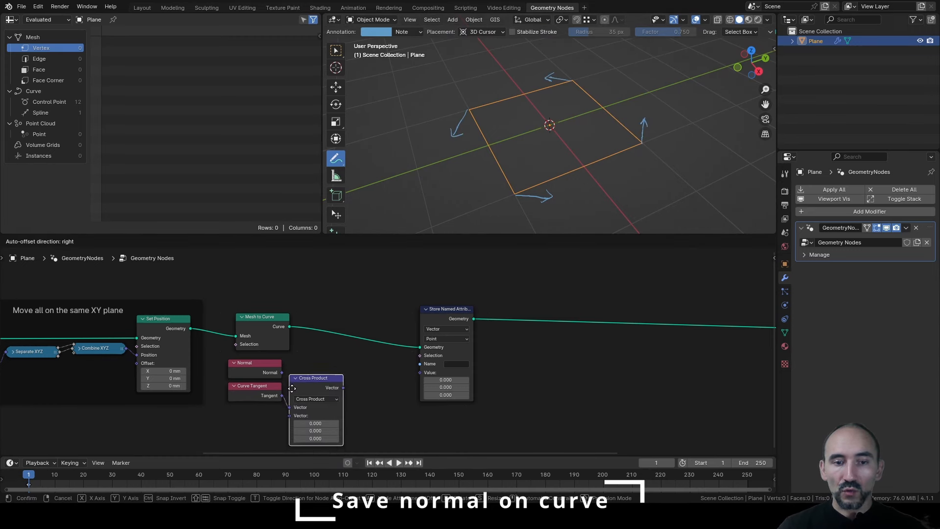
left_click(291, 395)
double_click(274, 415)
type("-1")
key("Return")
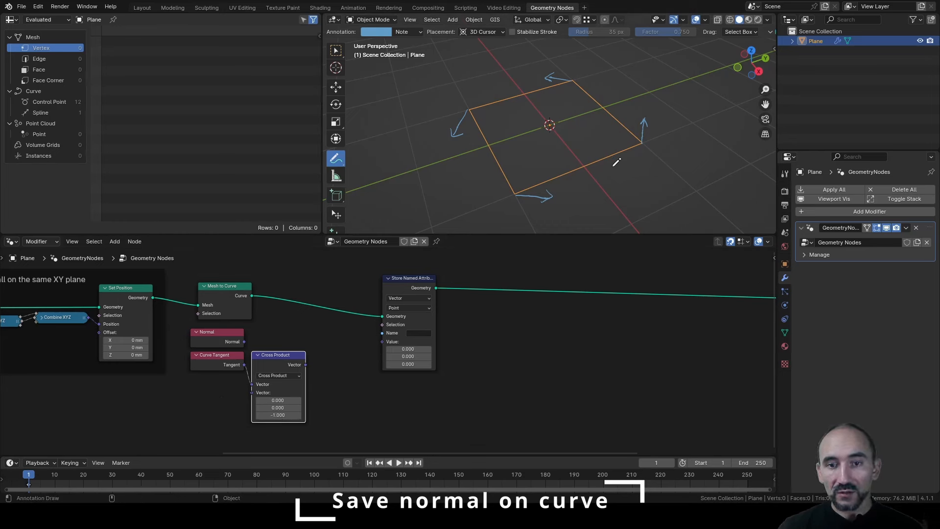
Annotate each corner of the square outline with a downward arrow and an arrow pointing outward.
left_click_drag(516, 195, 512, 227)
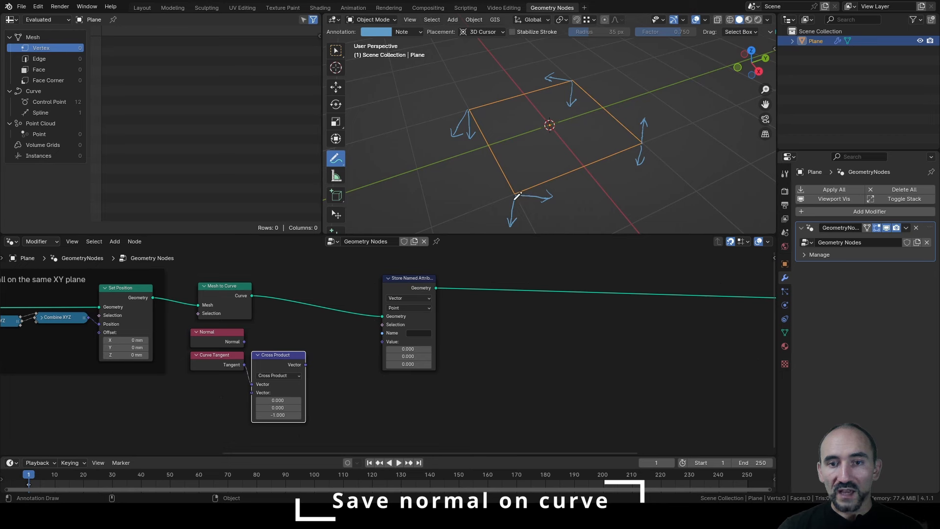
left_click_drag(517, 191, 496, 216)
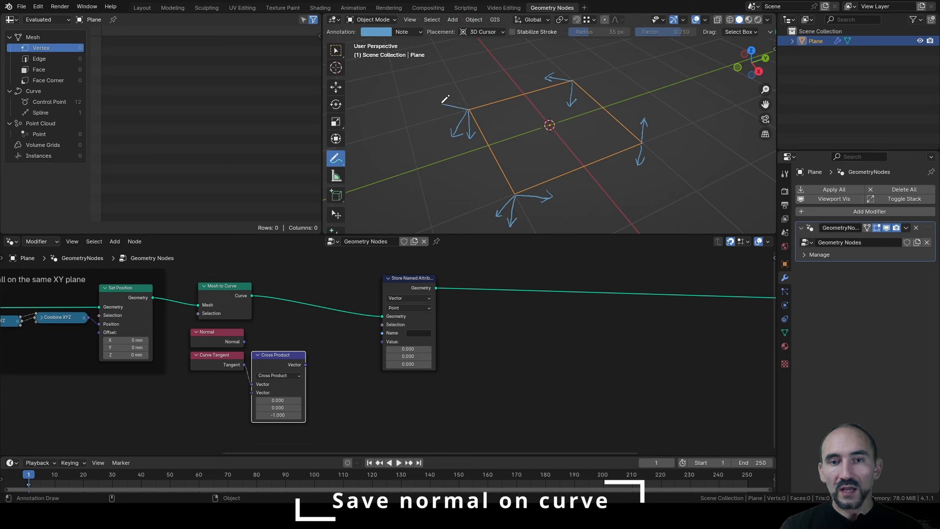
left_click_drag(448, 97, 442, 109)
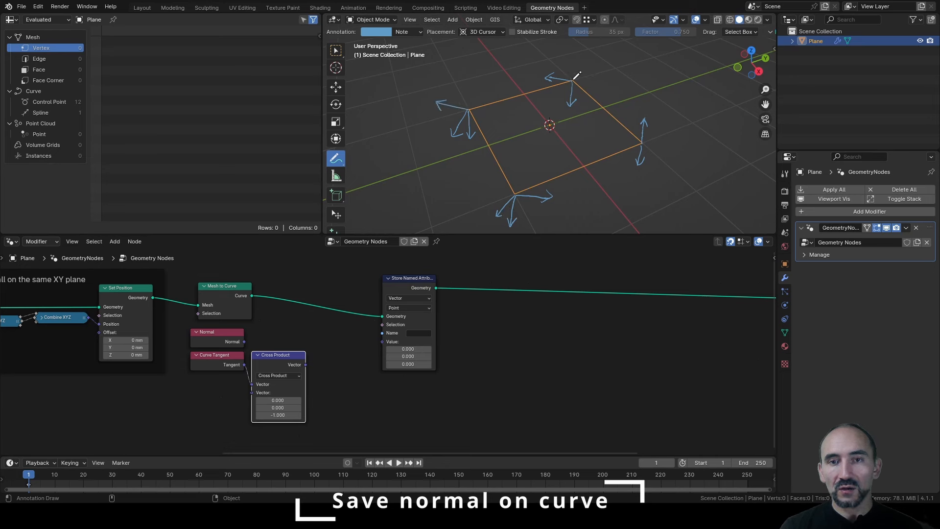
left_click_drag(572, 80, 584, 65)
left_click_drag(642, 145, 675, 147)
left_click_drag(669, 141, 676, 147)
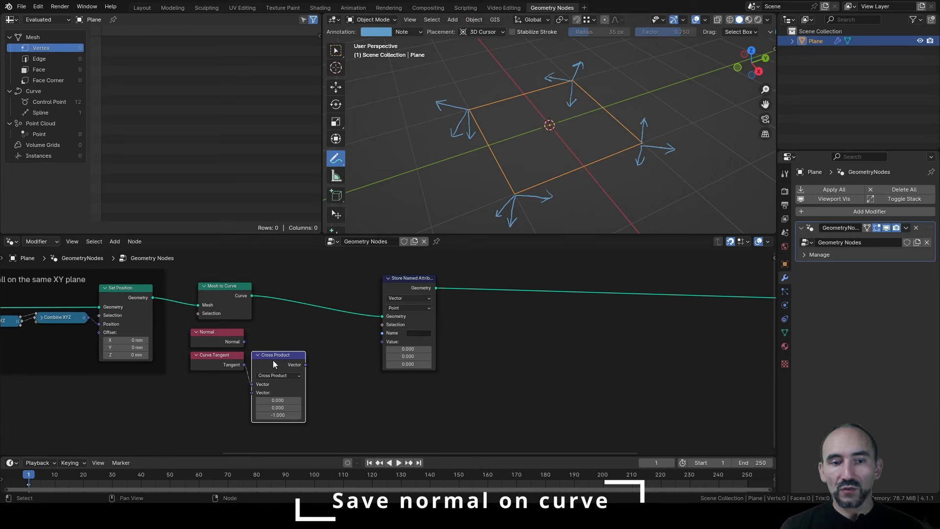
Swap the Cross Product inputs so Curve Tangent is second and the first vector's Z is -1, and delete the Normal node.
mouse_move(272, 358)
left_mouse_down()
mouse_move(281, 349)
mouse_move(273, 344)
left_mouse_up()
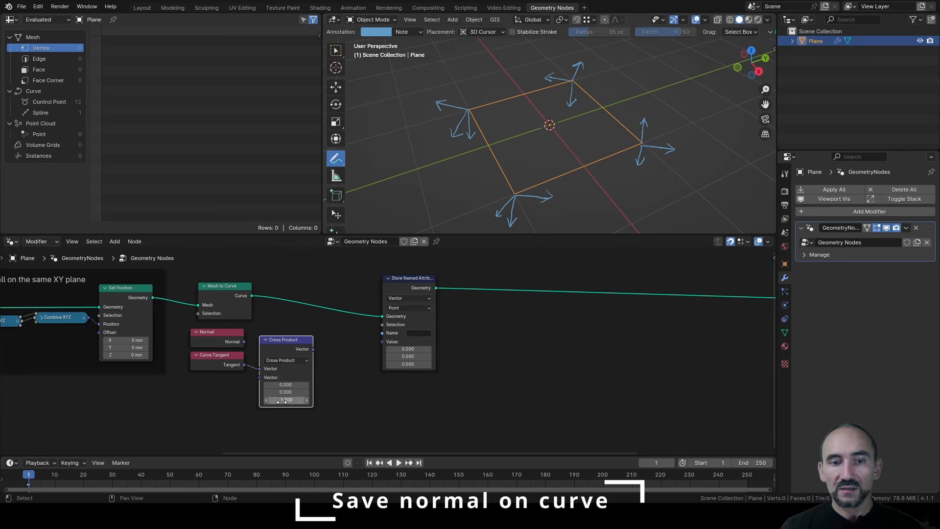
left_click_drag(313, 349, 341, 336)
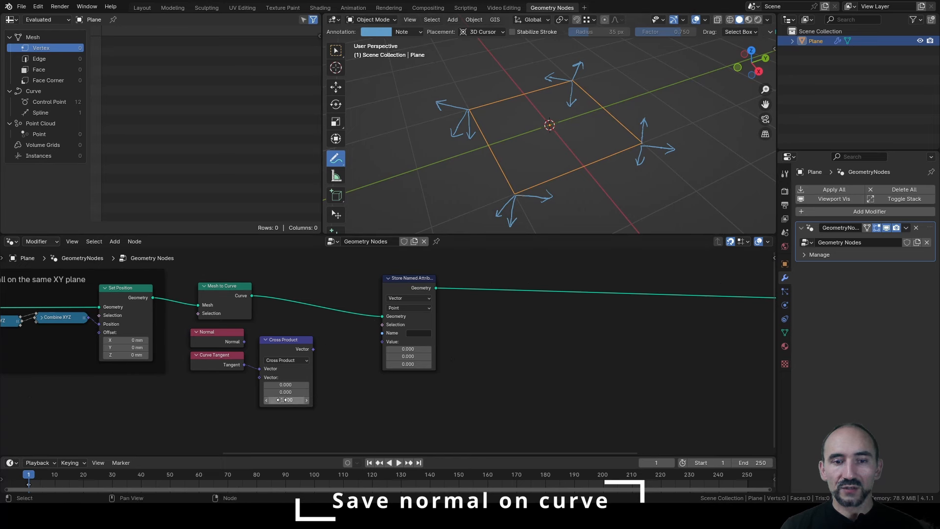
left_click(227, 364)
left_click_drag(228, 364, 243, 407)
type("-1")
key("Return")
left_click(222, 334)
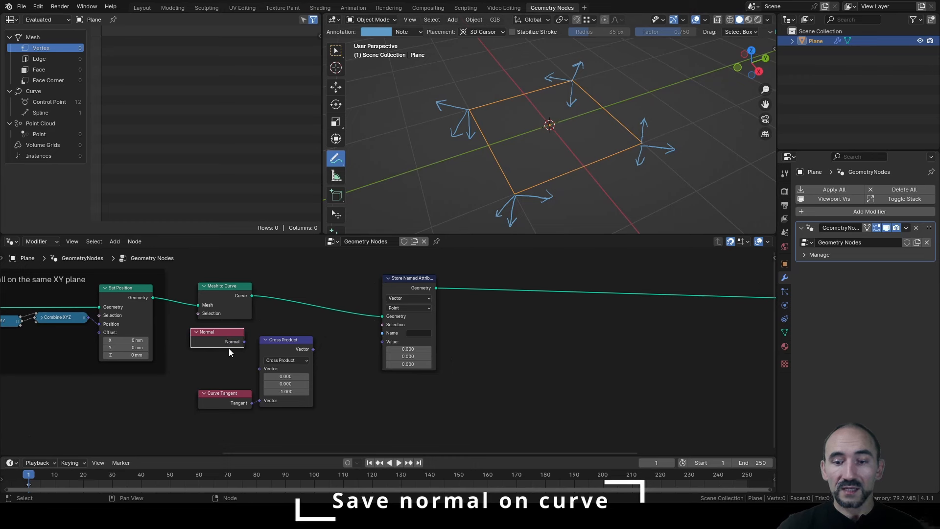
key("x")
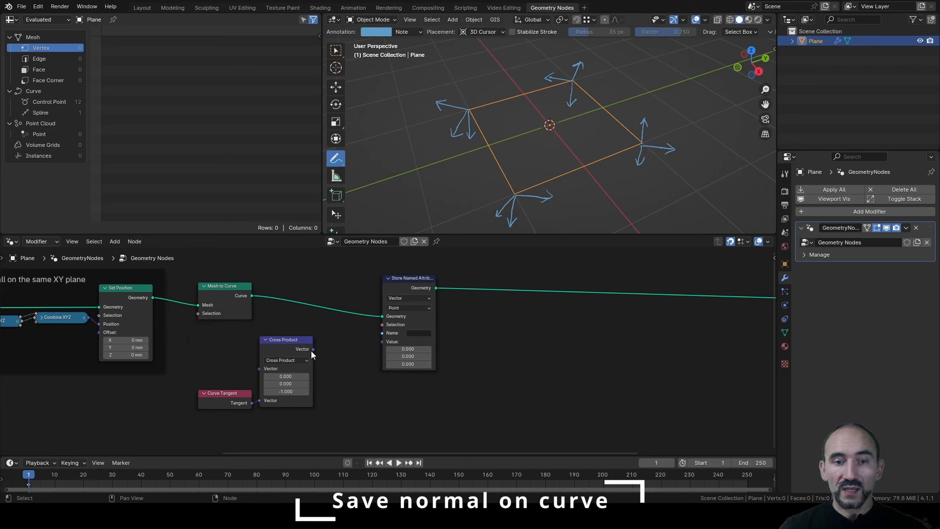
Link the Cross Product result to the Store Named Attribute value and name the attribute v_normal.
left_click_drag(313, 349, 390, 332)
left_click_drag(403, 281, 342, 273)
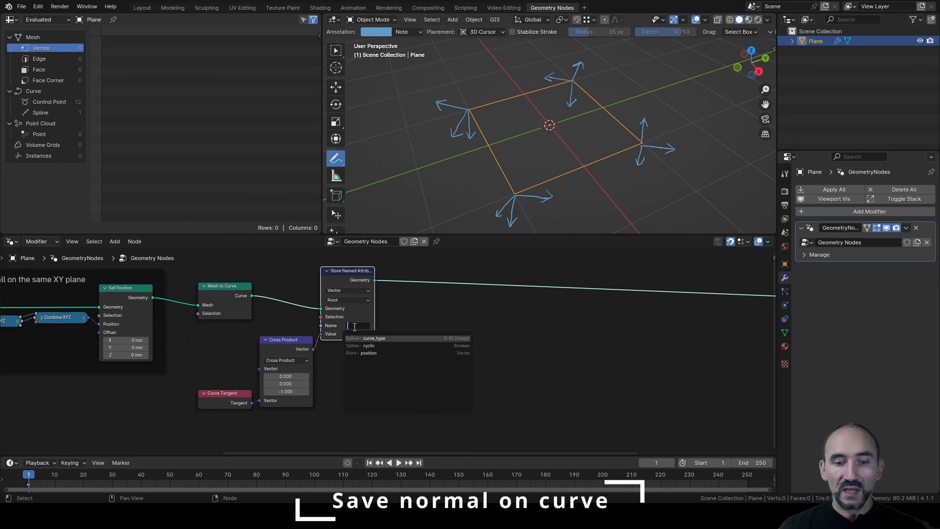
left_click(355, 326)
type("v_normal")
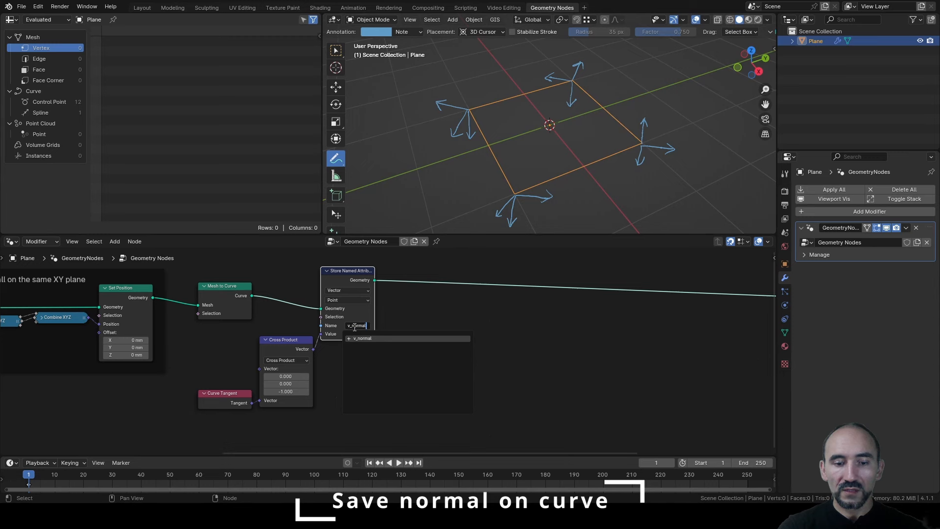
key("Return")
Tidy the curve normal nodes and enclose them in a frame labelled "Save normal on curve".
left_click_drag(291, 341, 284, 319)
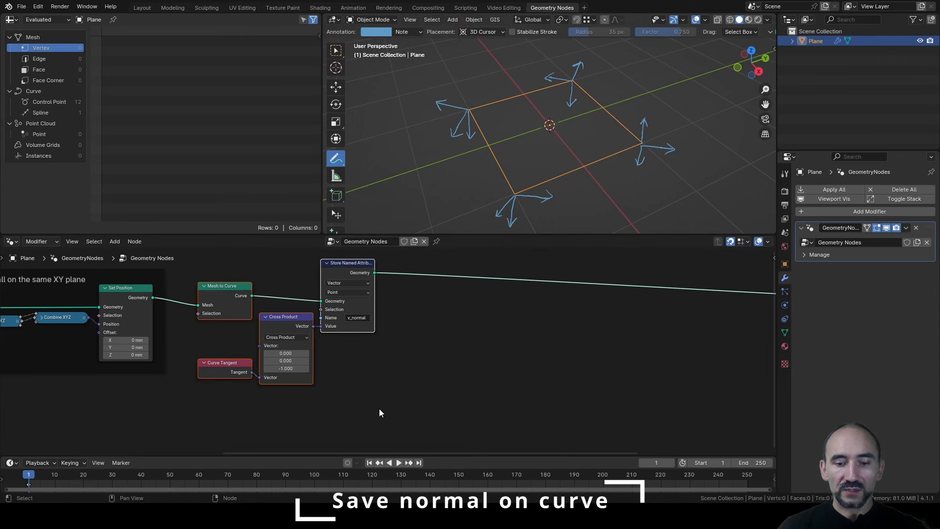
key("ctrl+j")
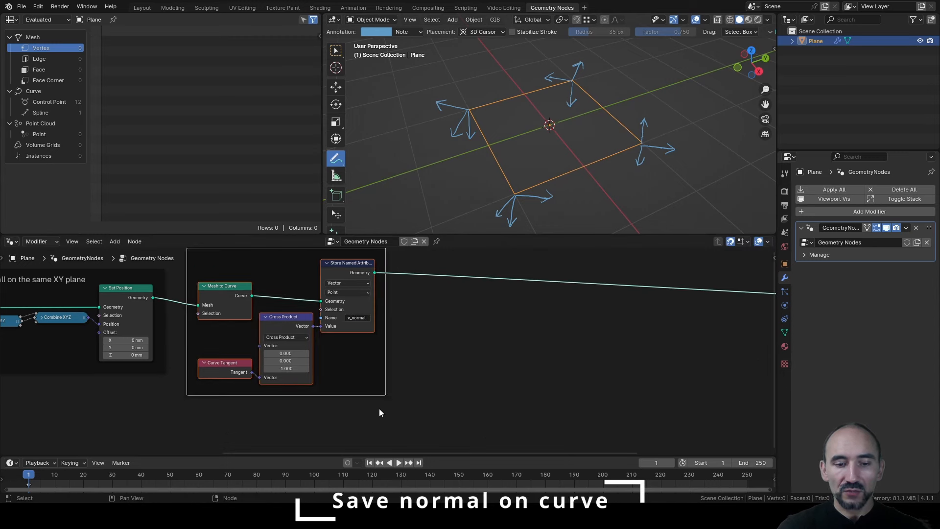
key("F2")
type("Save ")
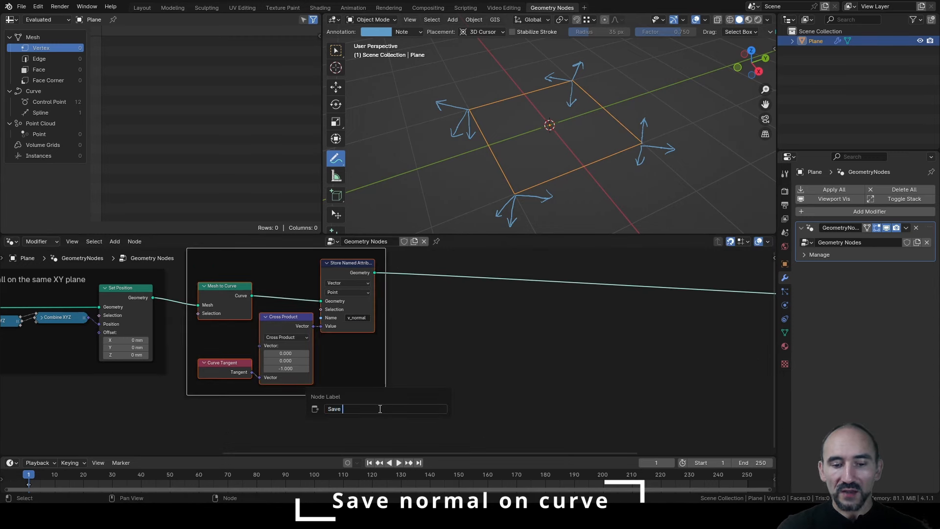
type("normal on curve")
key("Return")
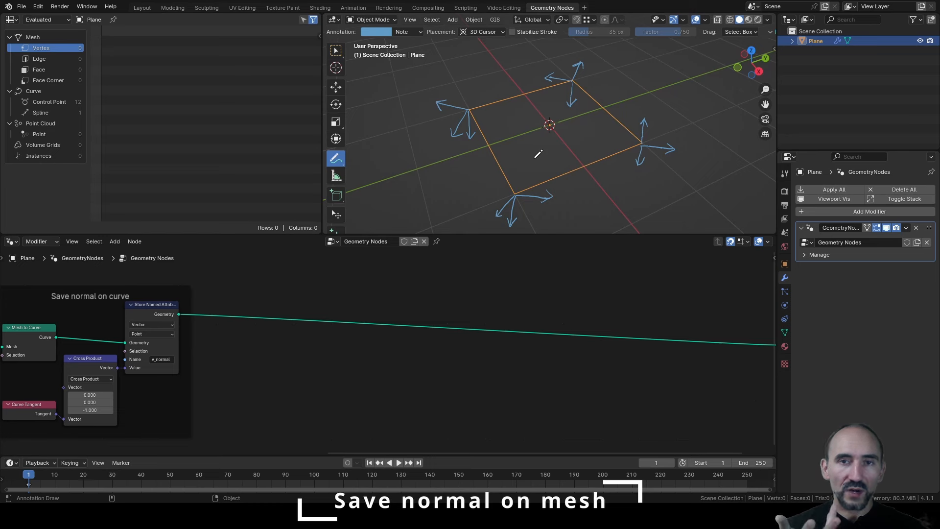
Add a Fill Curve node fed by the Store Named Attribute geometry and set it to N-gons.
left_click_drag(179, 314, 262, 326)
type("fill")
key("Return")
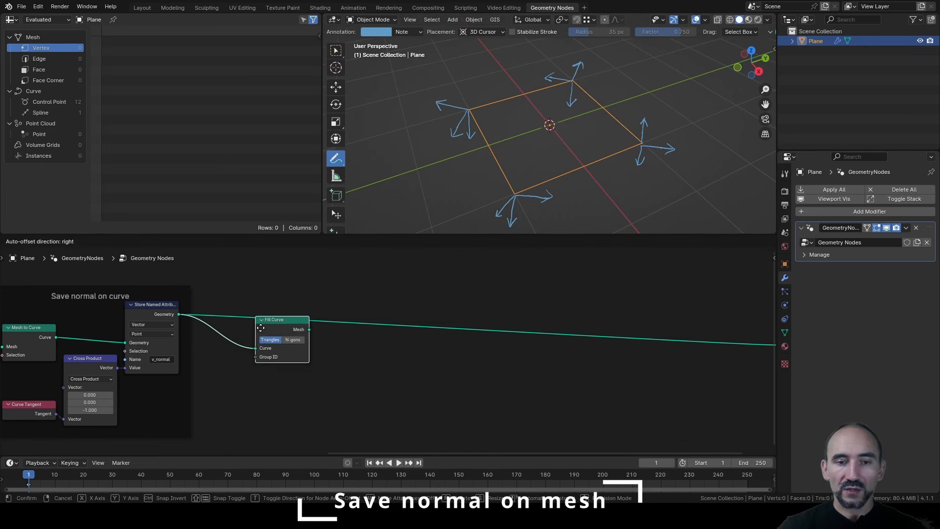
left_click(279, 314)
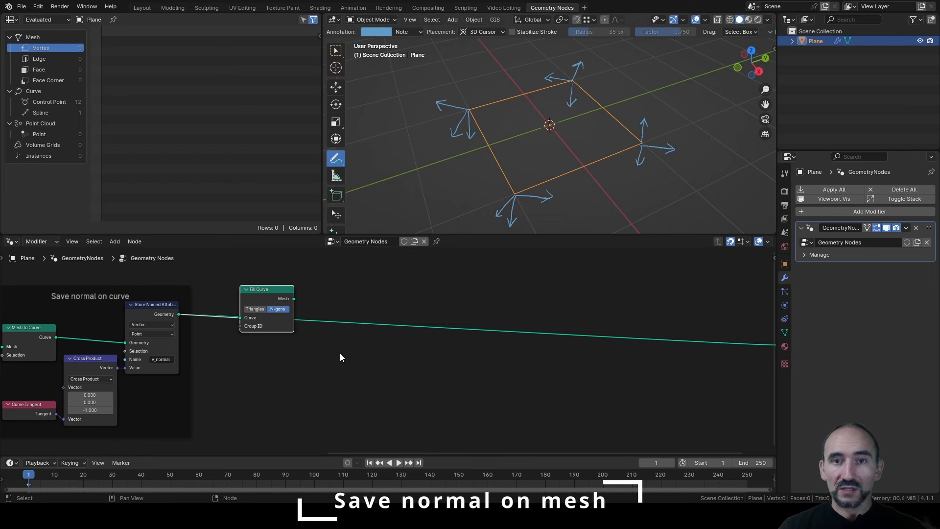
Link the Fill Curve mesh into the output chain in place of the curve geometry and adjust the node's position.
left_click(274, 295, "alt+shift")
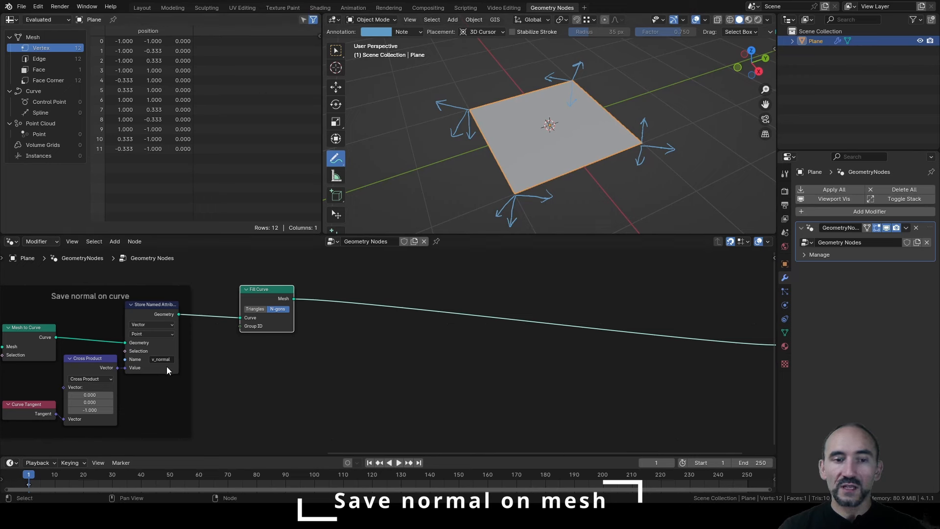
mouse_move(167, 368)
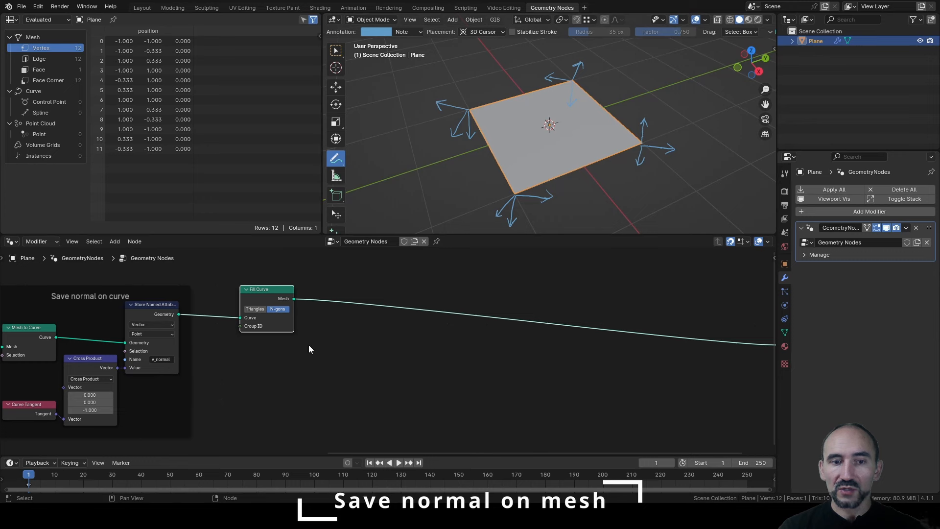
left_click_drag(263, 290, 270, 290)
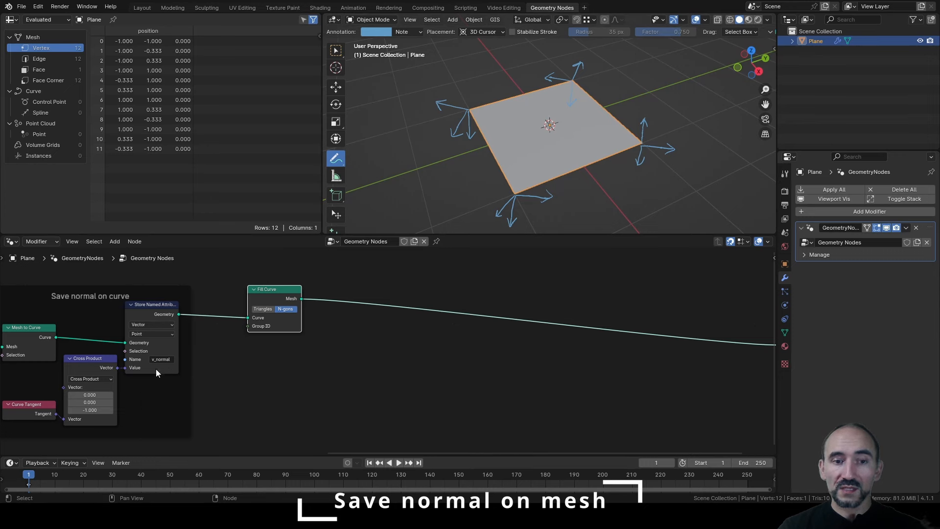
Add a Sample Index node fed by the Store Named Attribute geometry and set its data type to Vector.
left_click_drag(179, 314, 314, 356)
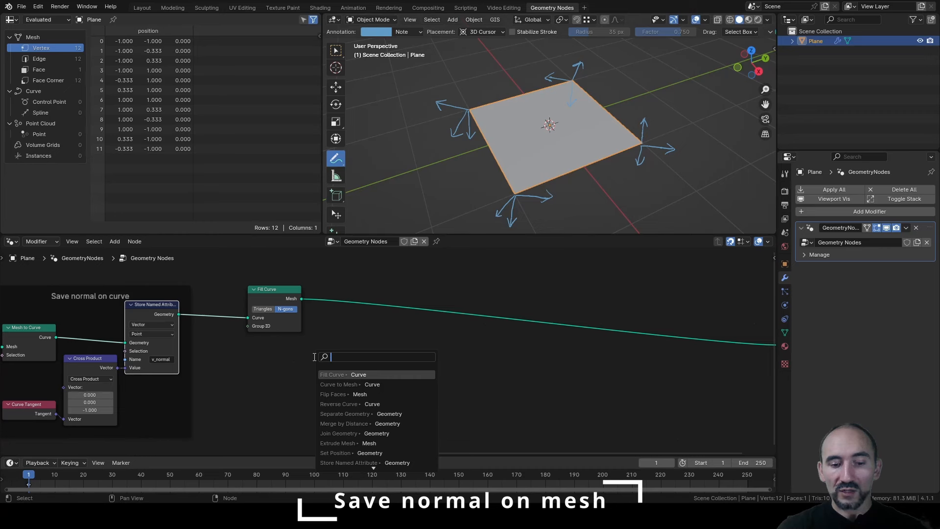
type("sample ind")
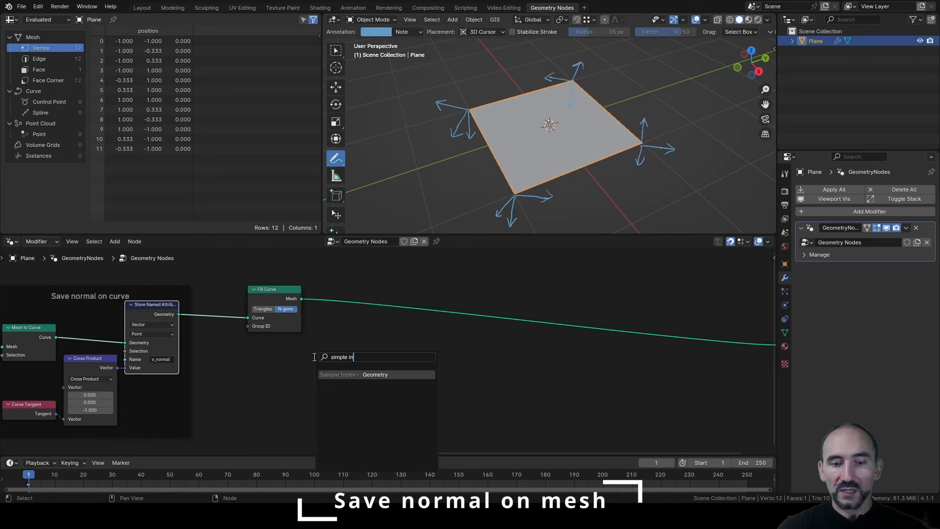
key("Return")
left_click(306, 349)
left_click(328, 362)
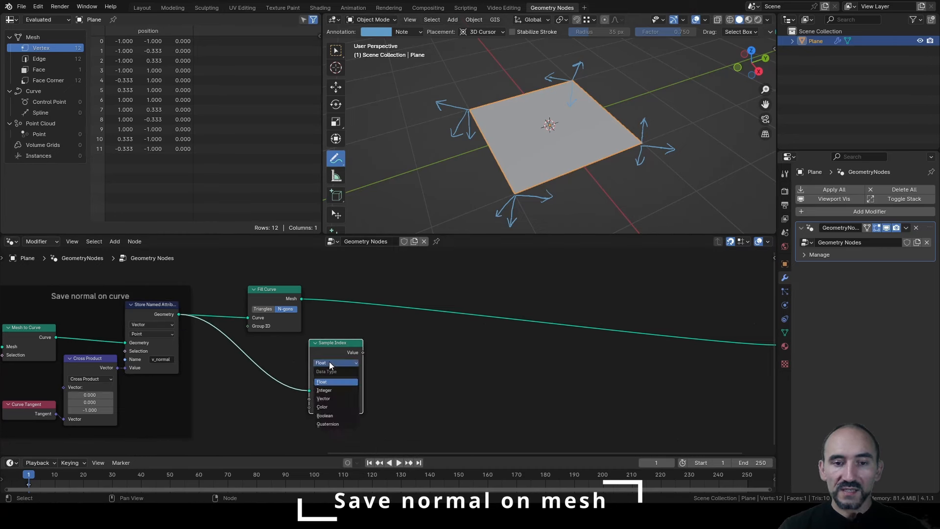
left_click(335, 399)
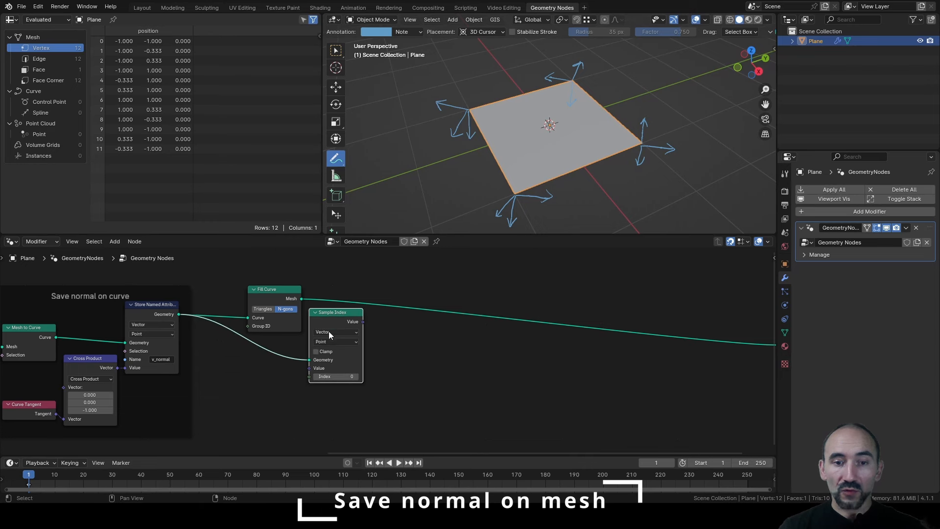
Add a Vector Named Attribute node reading v_normal and link its Attribute to the Sample Index value.
key("F3")
type("name")
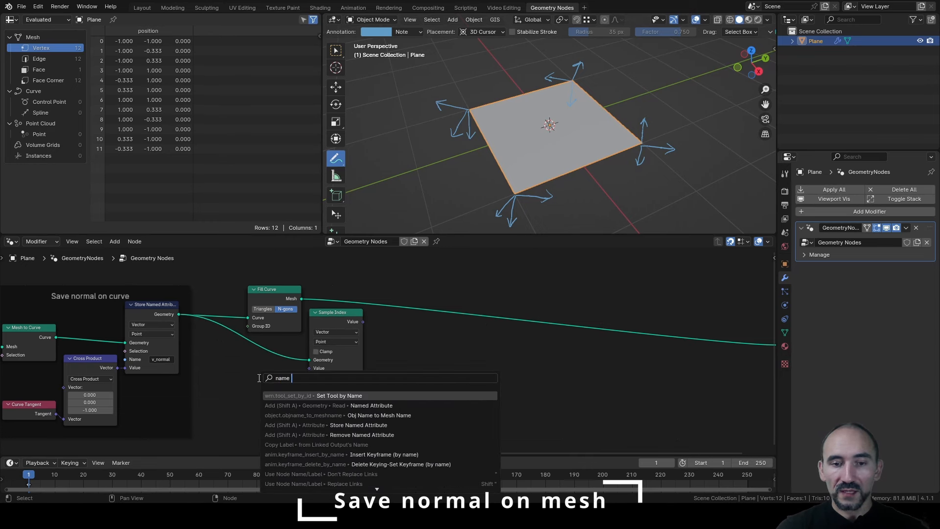
key("Down")
key("Return")
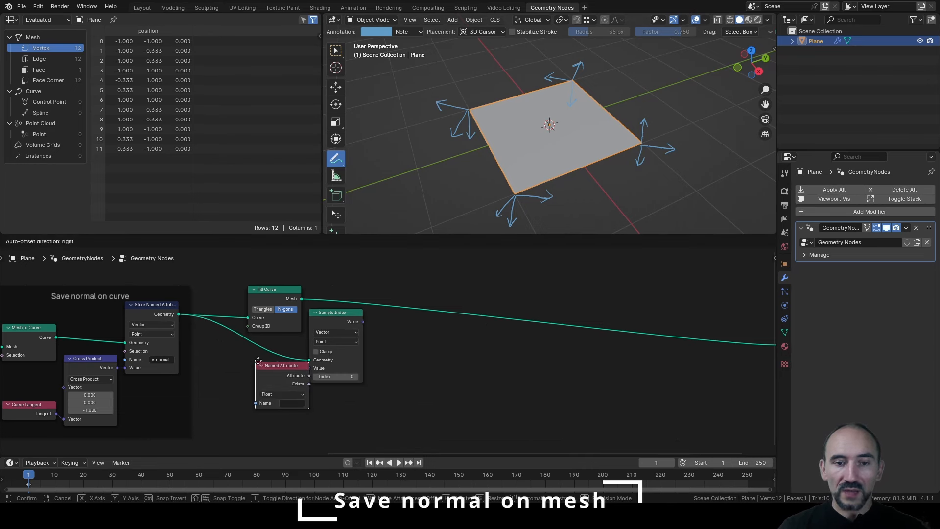
left_click(249, 364)
left_click_drag(274, 375, 308, 367)
Add an Index node and link it to the Index input of Sample Index.
key("F3")
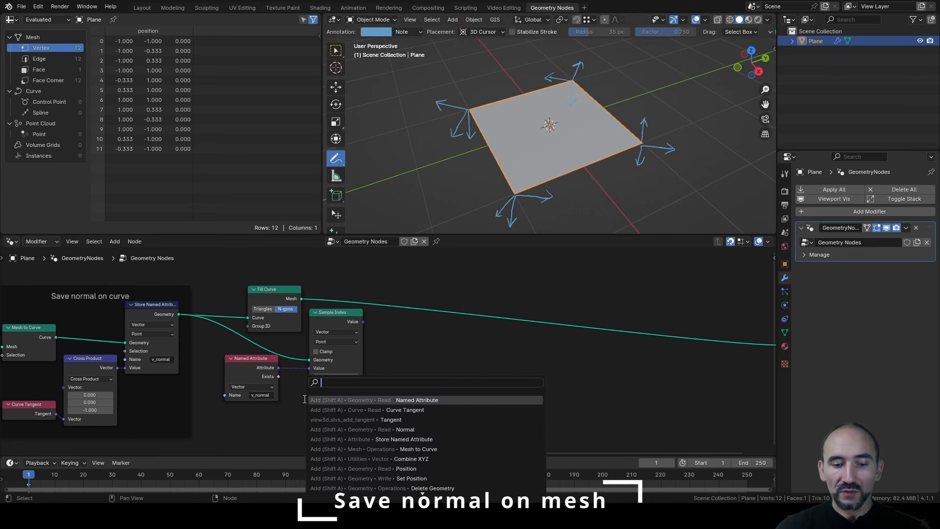
type("index")
key("Return")
left_click(233, 410)
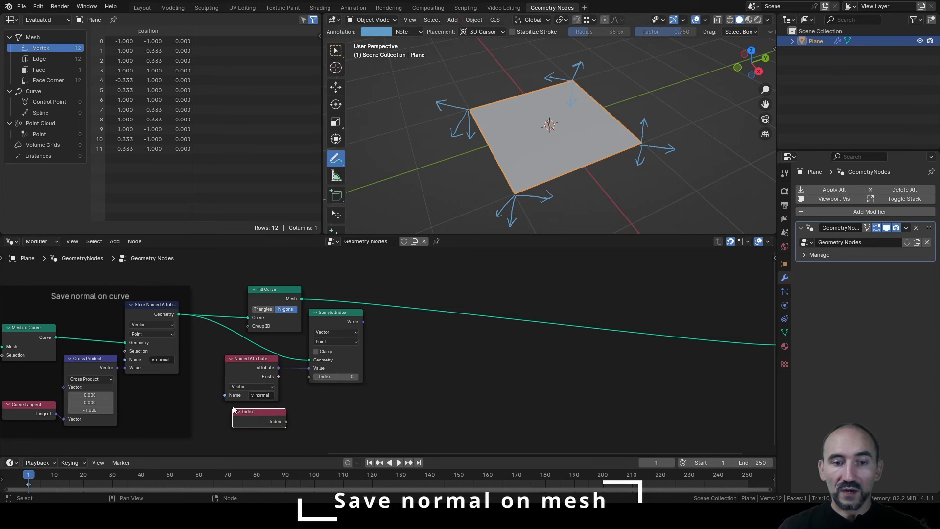
left_click_drag(286, 421, 316, 377)
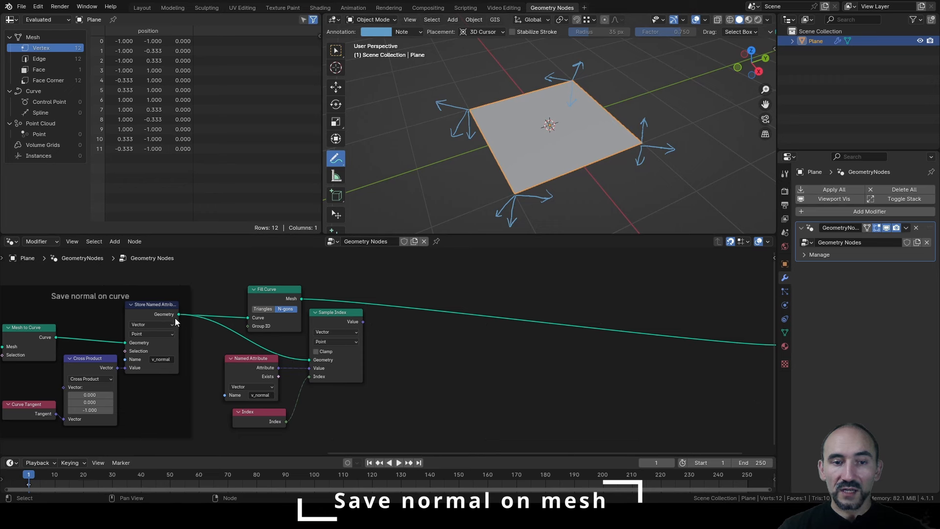
Insert a Store Named Attribute node after Fill Curve and set its data type to Vector.
key("shift+a")
type("store")
key("Return")
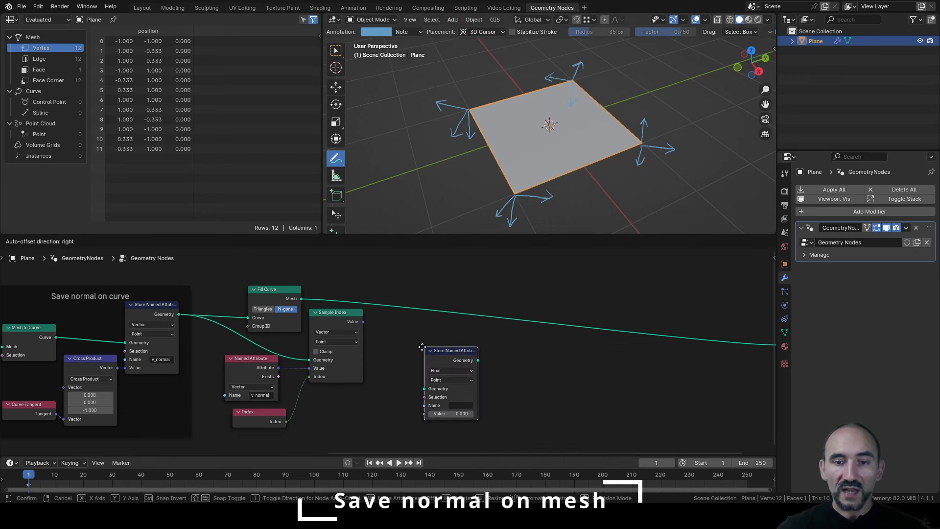
left_click(386, 266)
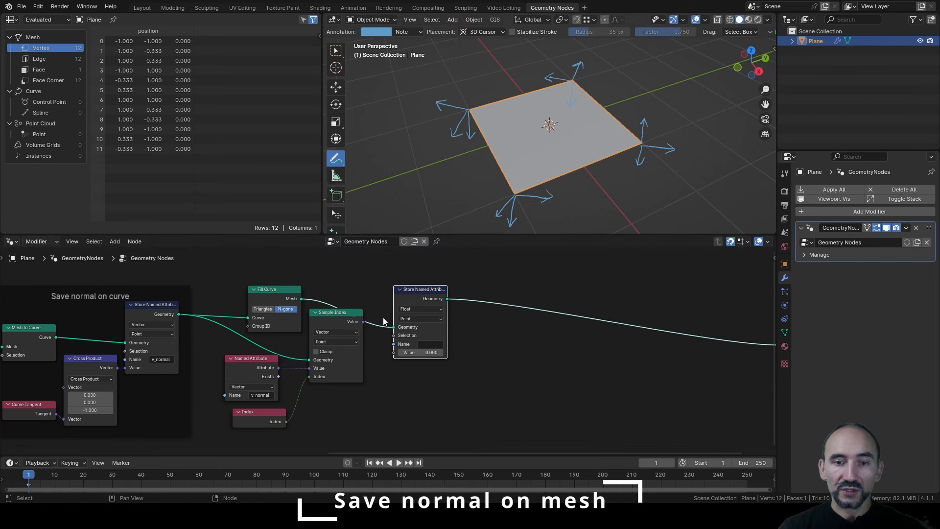
left_click(416, 294)
left_click(413, 329)
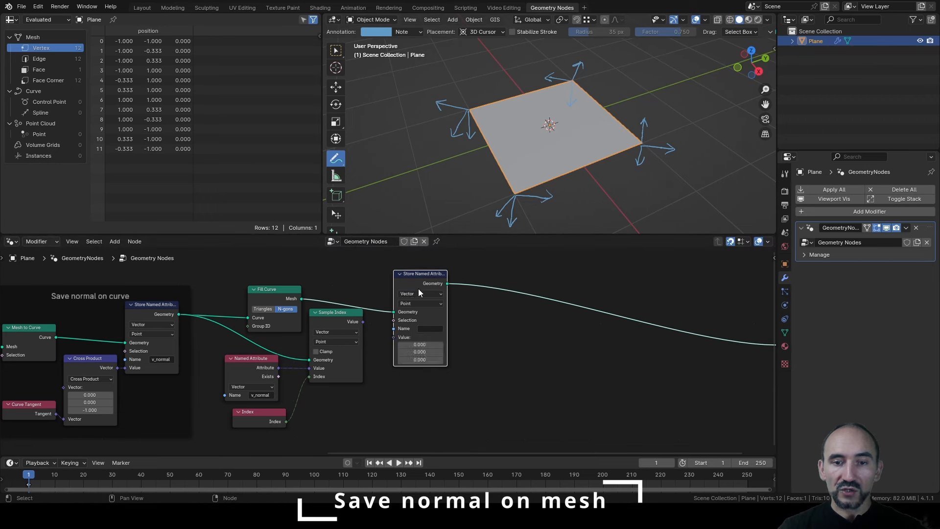
key("g")
left_click(414, 269)
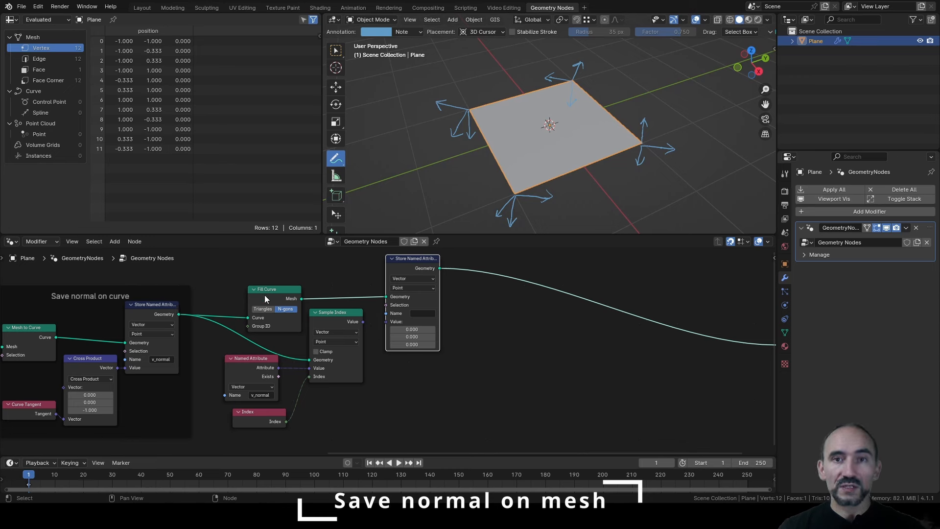
Link the Sample Index value to the new Store Named Attribute, name the attribute v_normal, and save the file.
left_click_drag(363, 321, 386, 322)
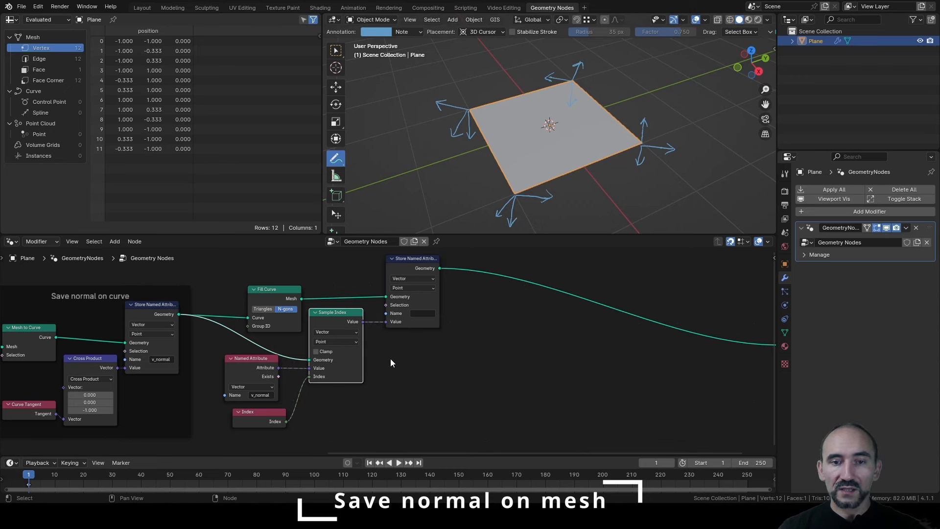
left_click(421, 313)
type("v_")
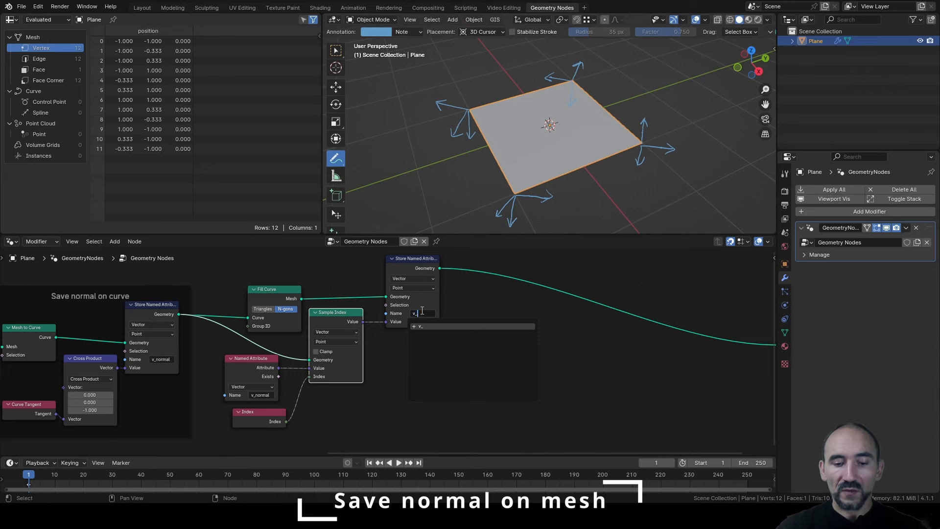
type("normal")
key("Return")
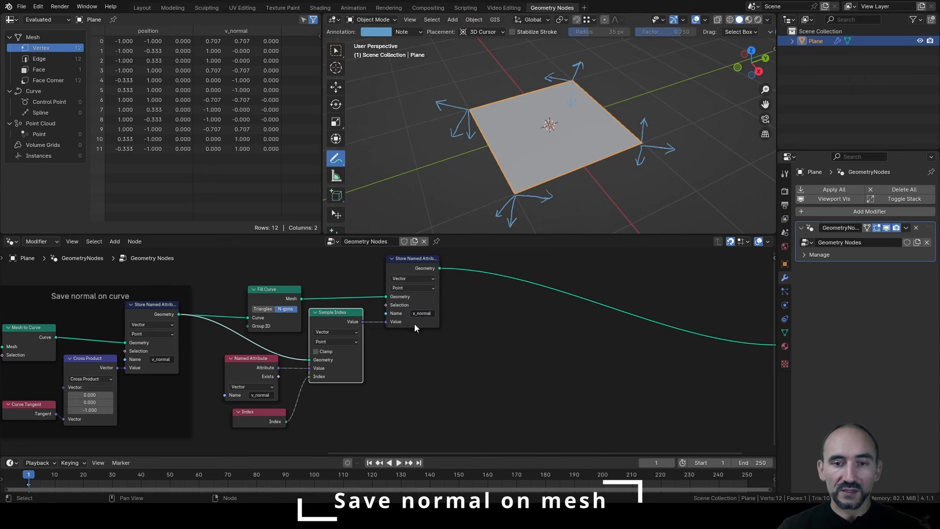
left_click(414, 268)
left_click_drag(414, 268, 399, 268)
key("ctrl+s")
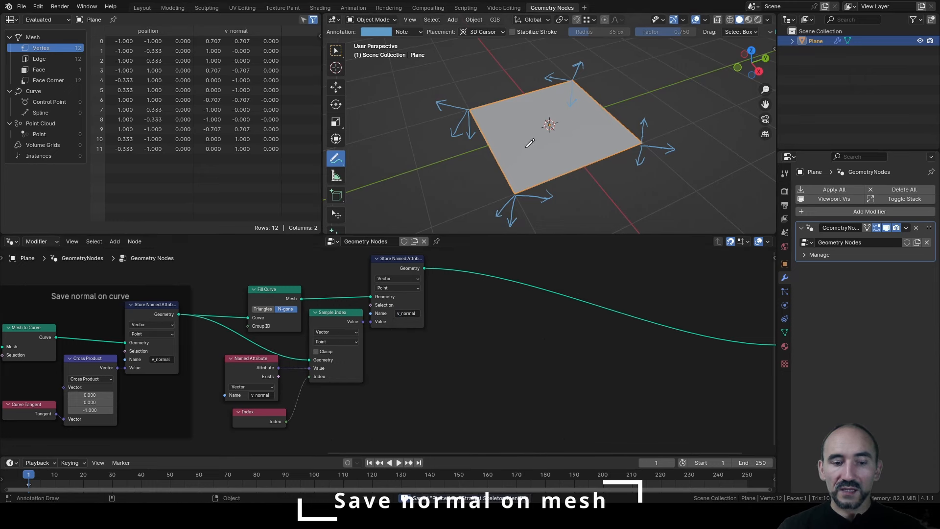
Turn on the face orientation overlay and insert a Flip Faces node between Fill Curve and Store Named Attribute.
key("q")
left_click(511, 146)
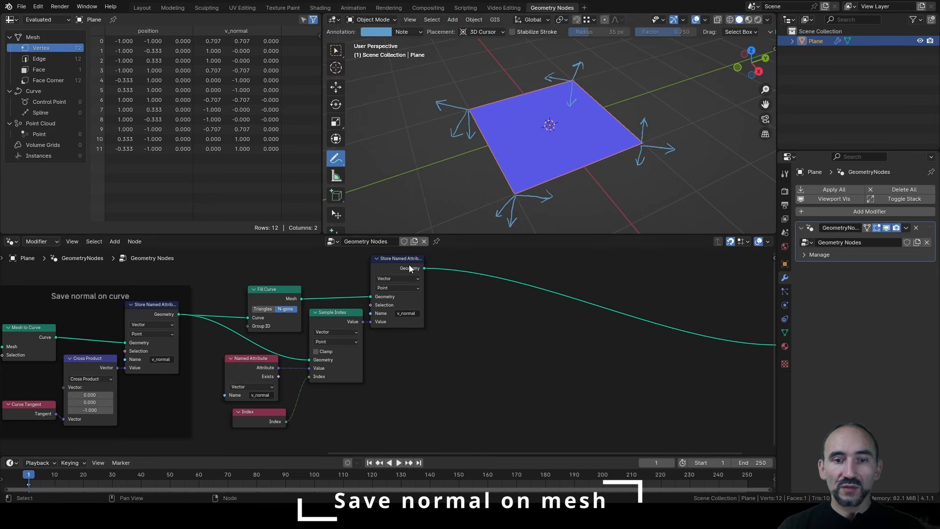
left_click_drag(410, 268, 439, 269)
left_click_drag(302, 298, 323, 286)
type("flip")
key("Return")
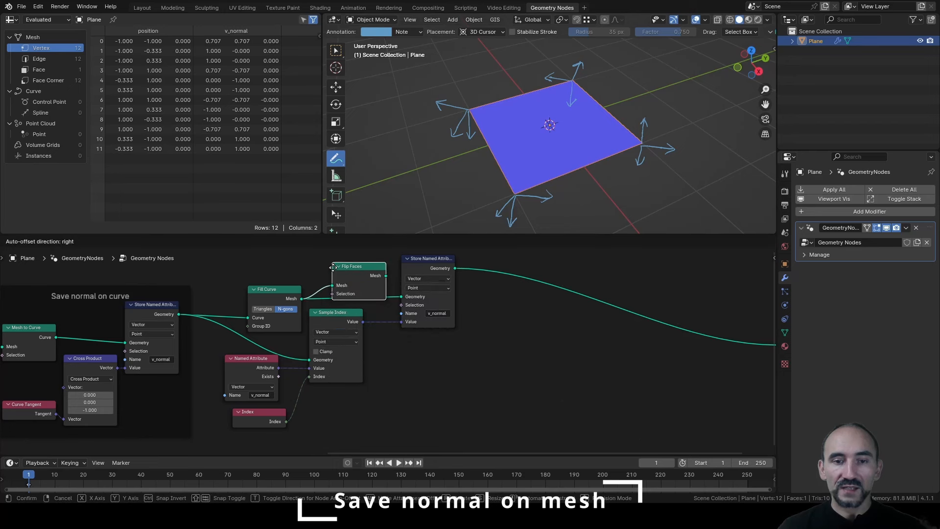
left_click(325, 267)
left_click_drag(378, 275, 404, 272)
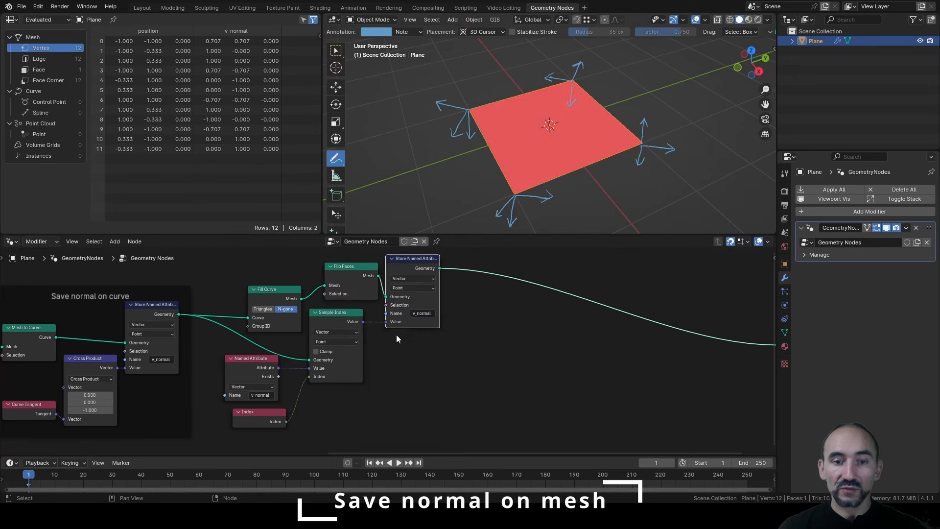
Enclose the Fill Curve, Flip Faces, sampling and storing nodes in a frame labelled "Save normal on mesh".
left_click_drag(211, 439, 442, 266)
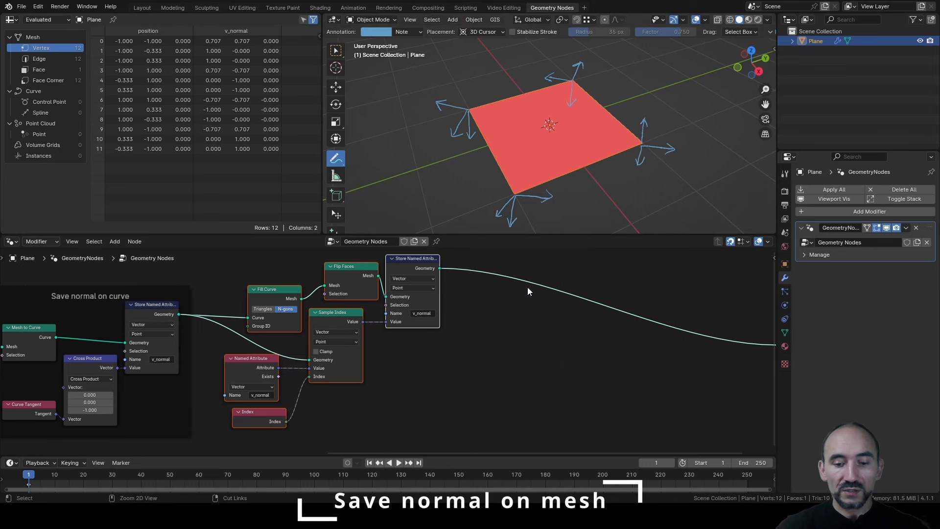
key("ctrl+j")
key("F2")
type("Save nor")
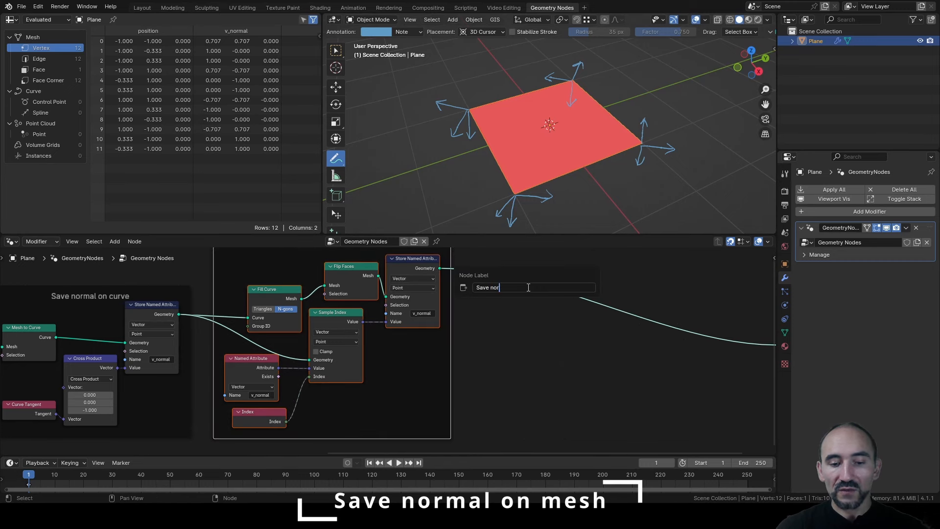
type("mal on mesh")
key("Return")
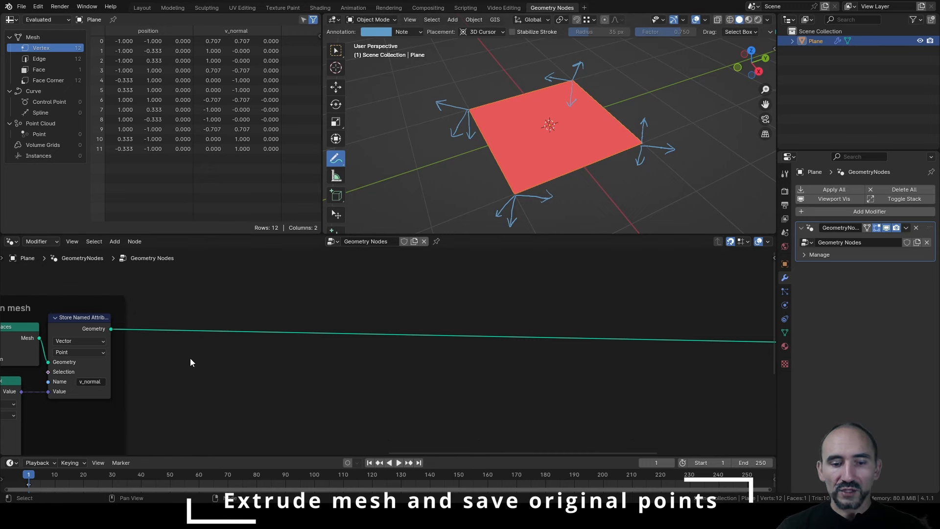
Insert another Store Named Attribute node after the mesh normal frame and name its attribute v_original.
key("F3")
type("stor")
type("e na")
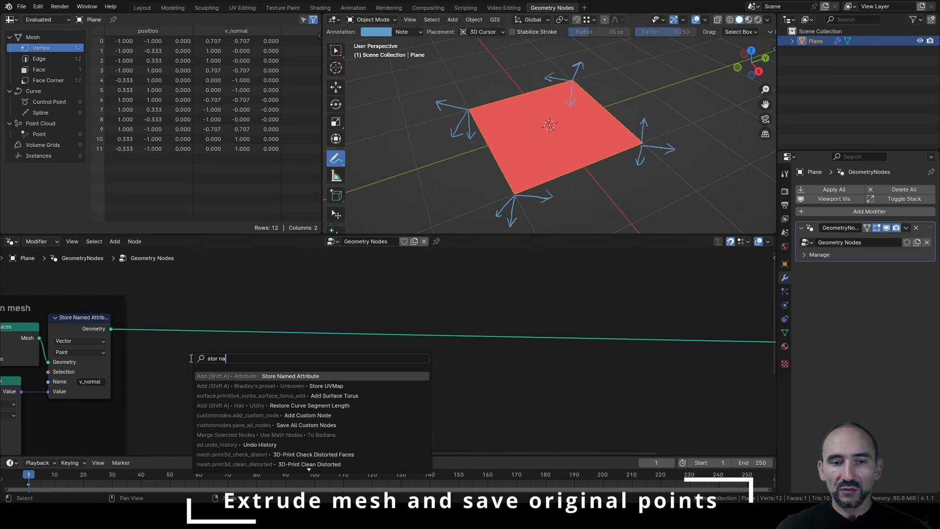
key("Return")
left_click(155, 305)
left_click(197, 373)
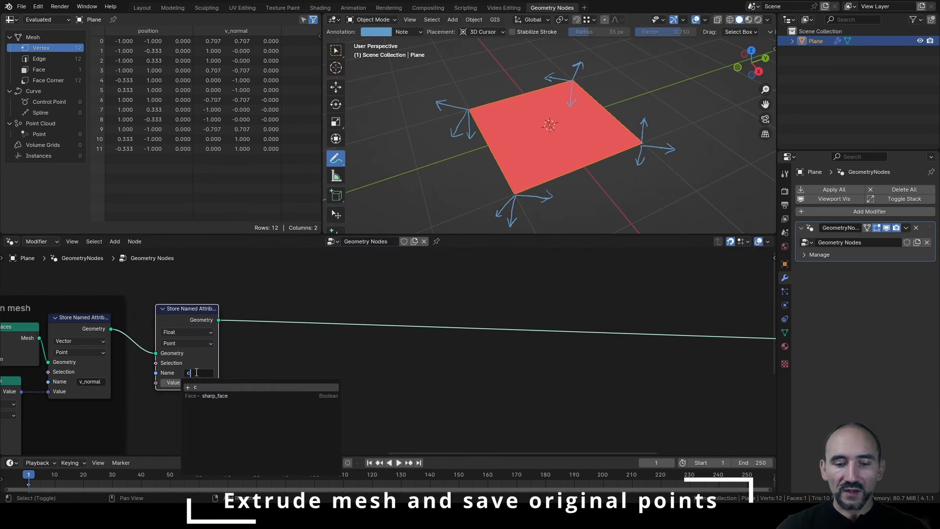
type("v_original")
key("Return")
Set the v_original attribute to Boolean on the Point domain with its value enabled.
left_click(199, 344)
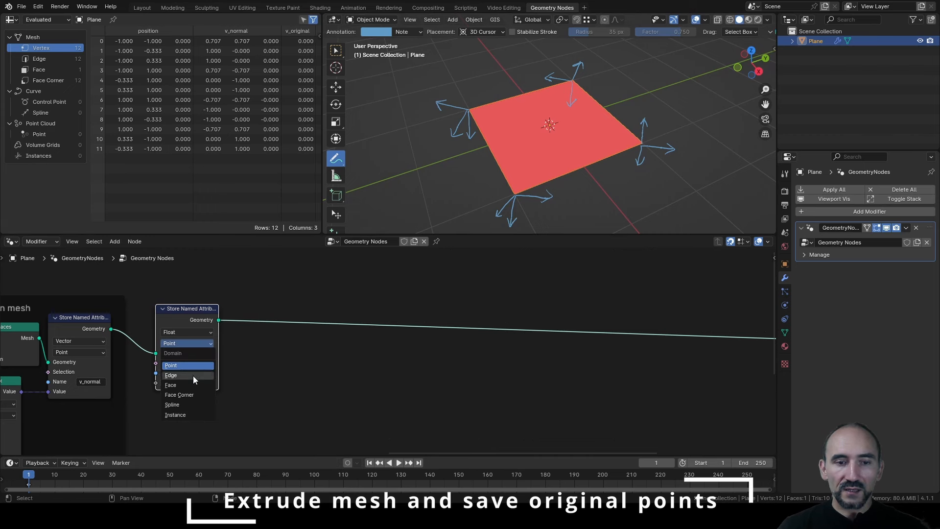
left_click(186, 332)
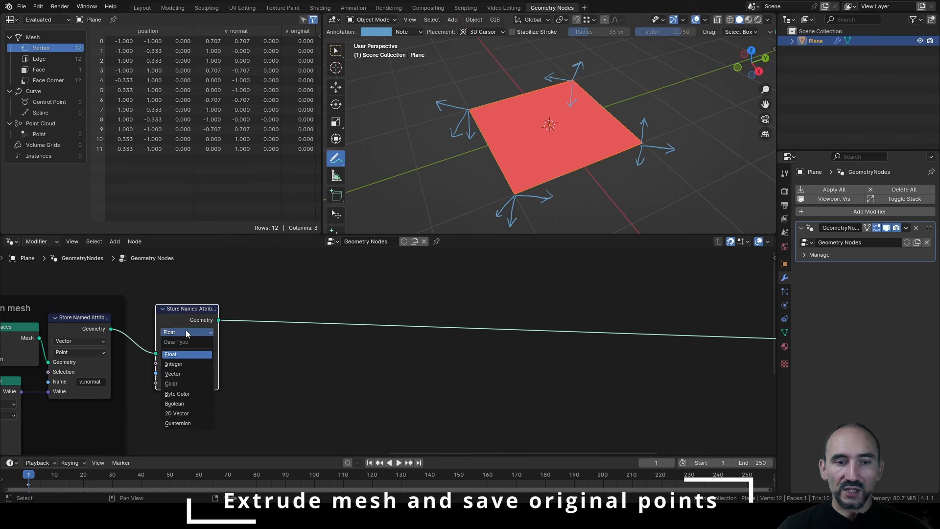
left_click(187, 404)
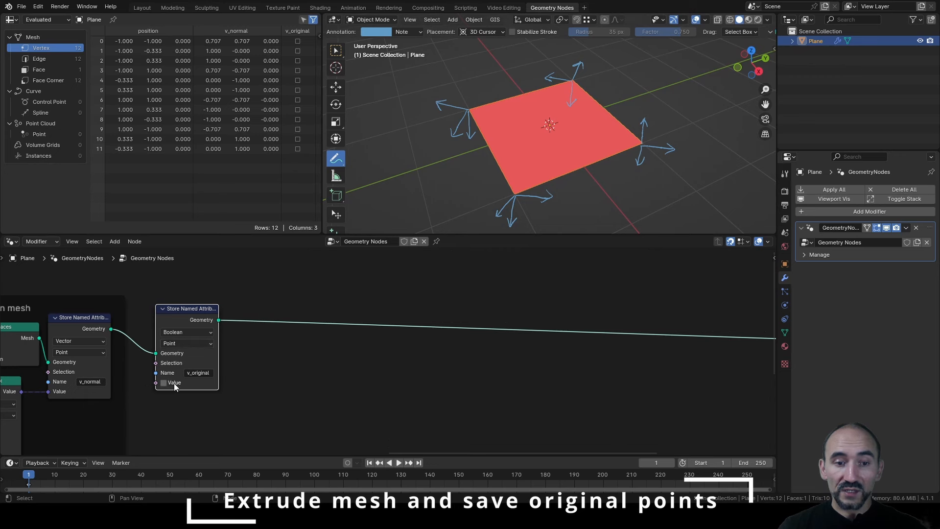
left_click(175, 383)
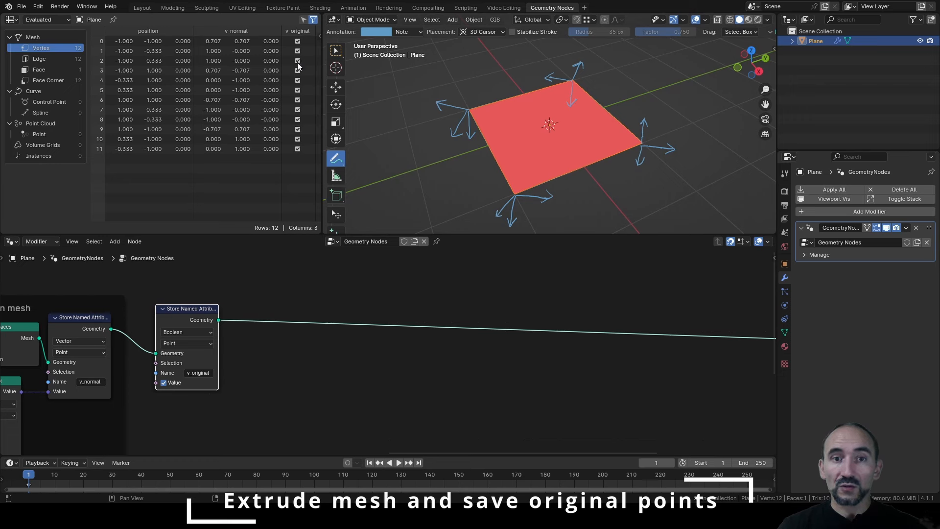
Add an Extrude Mesh node after the v_original Store Named Attribute node, fed by its Geometry output.
left_click_drag(218, 320, 297, 356)
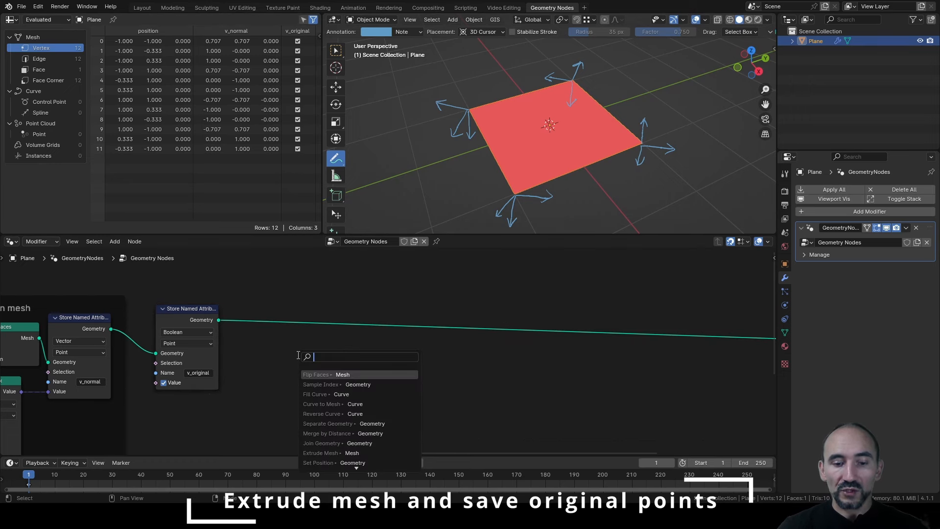
type("extrude")
key("Return")
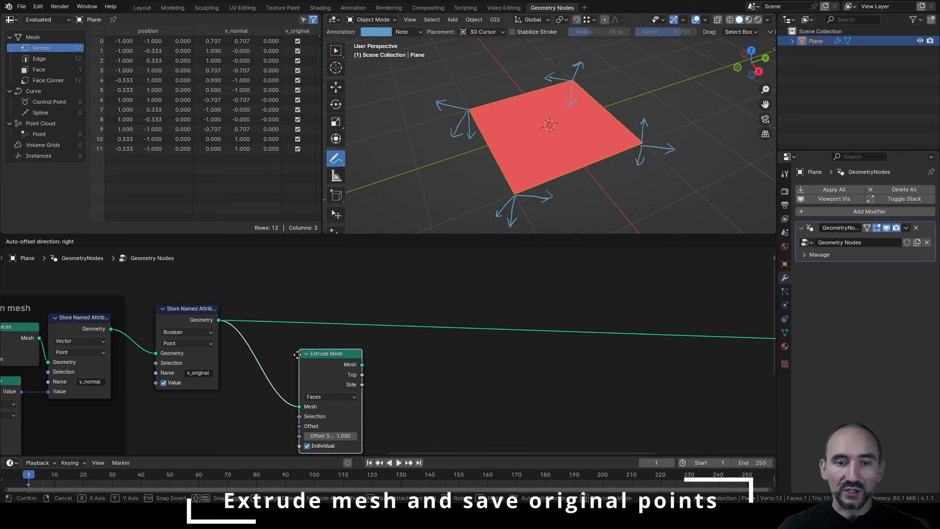
left_click(253, 309)
Set the Extrude Mesh node to Edges mode with an Offset Scale of 0 and place it beside the v_original node.
left_click(285, 351)
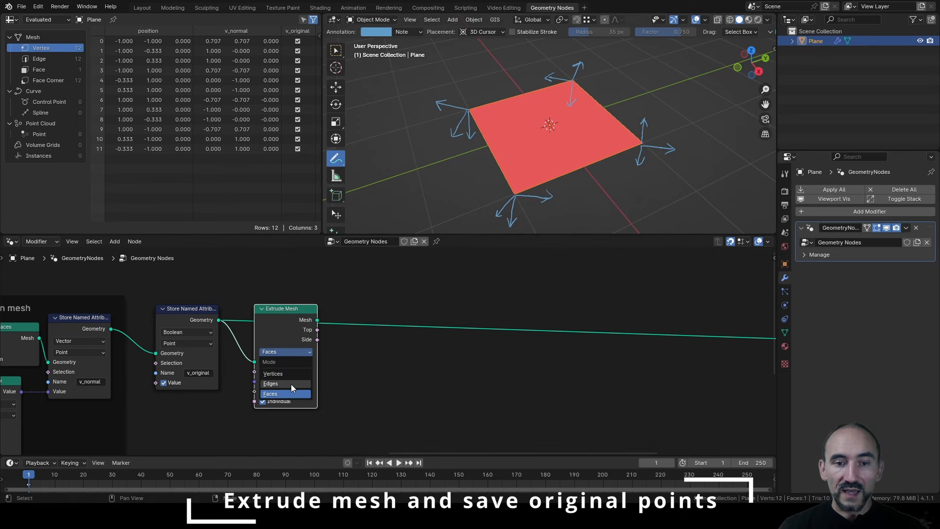
left_click(291, 383)
left_click(290, 391)
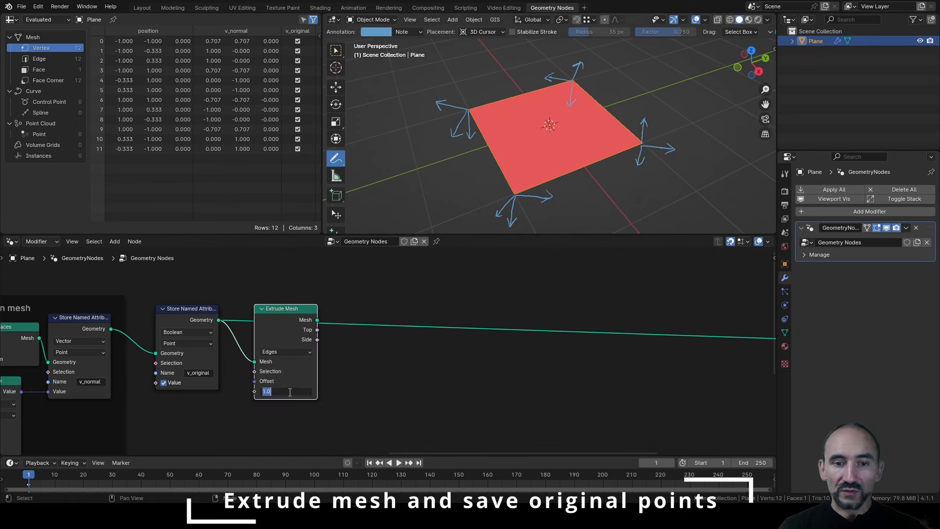
type("0")
key("Return")
left_click_drag(287, 322, 261, 321)
Duplicate the v_original Store Named Attribute node after Extrude Mesh and feed it the extruded Mesh output.
left_click(182, 317)
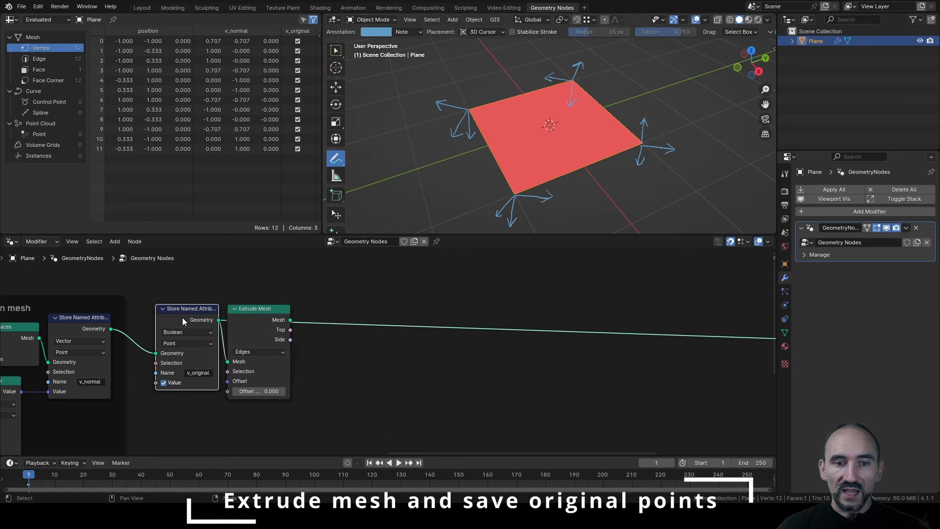
key("ctrl+shift+d")
left_click(343, 316)
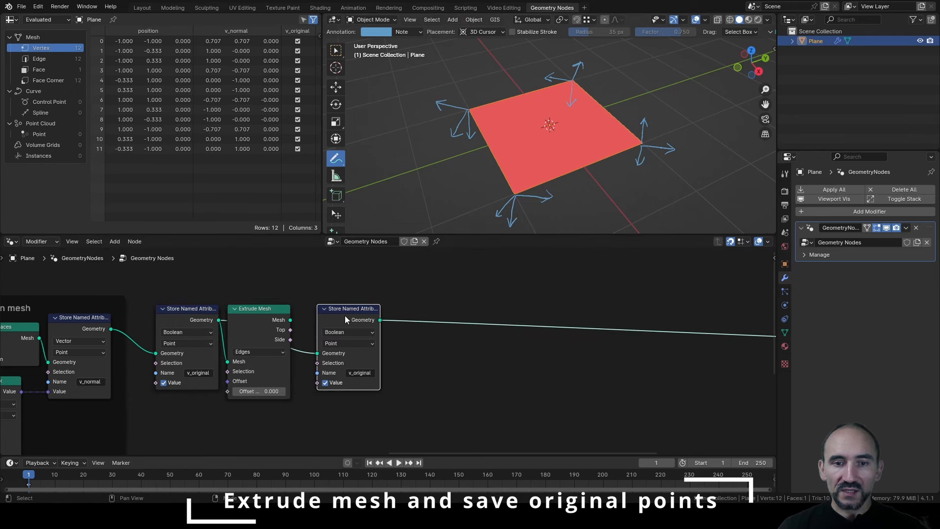
left_click_drag(290, 319, 317, 353)
left_click_drag(342, 314, 333, 313)
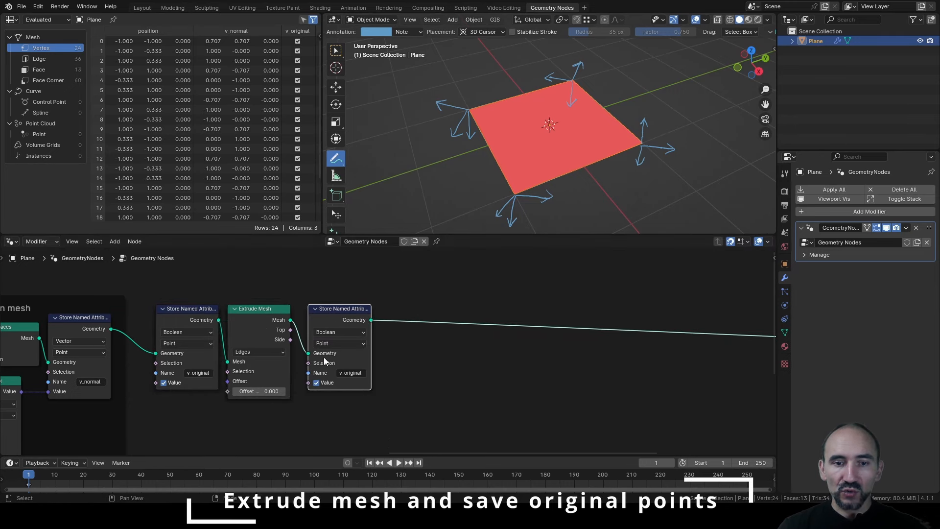
Disable the value of the duplicated v_original node and limit its selection to Extrude Mesh's Top output.
left_click(316, 382)
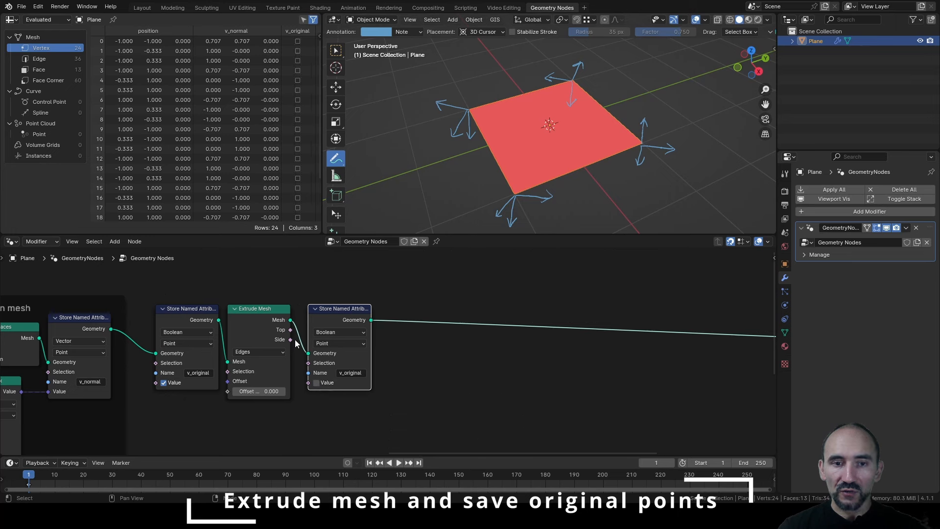
left_click_drag(291, 329, 308, 362)
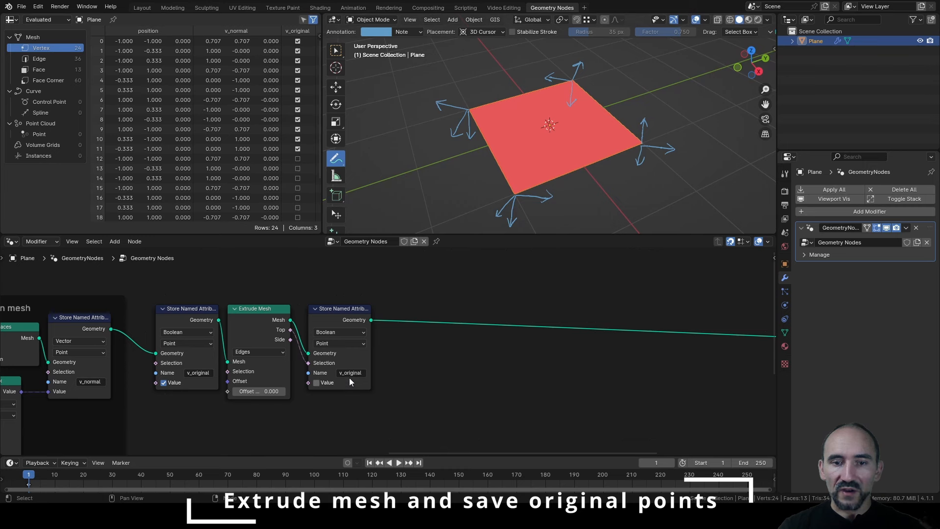
scroll(243, 131, "down", 3)
scroll(251, 136, "up", 3)
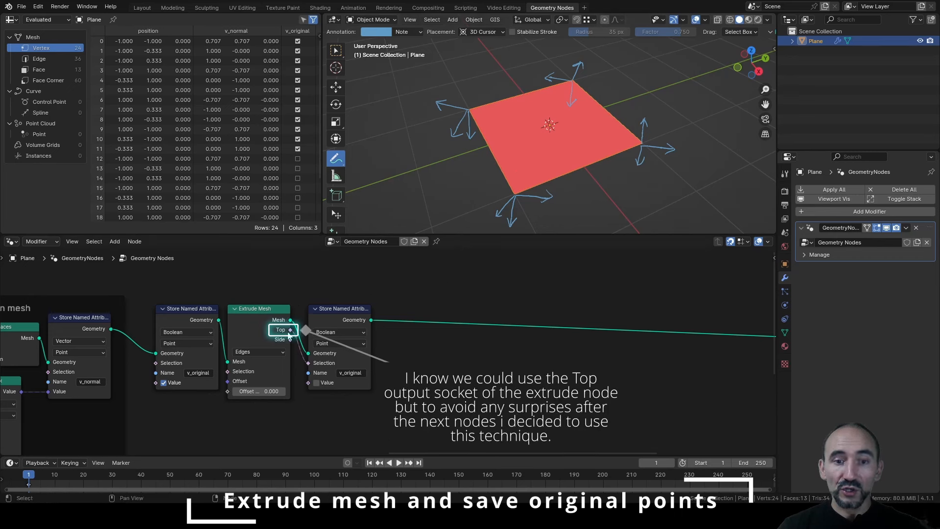
scroll(254, 151, "down", 3)
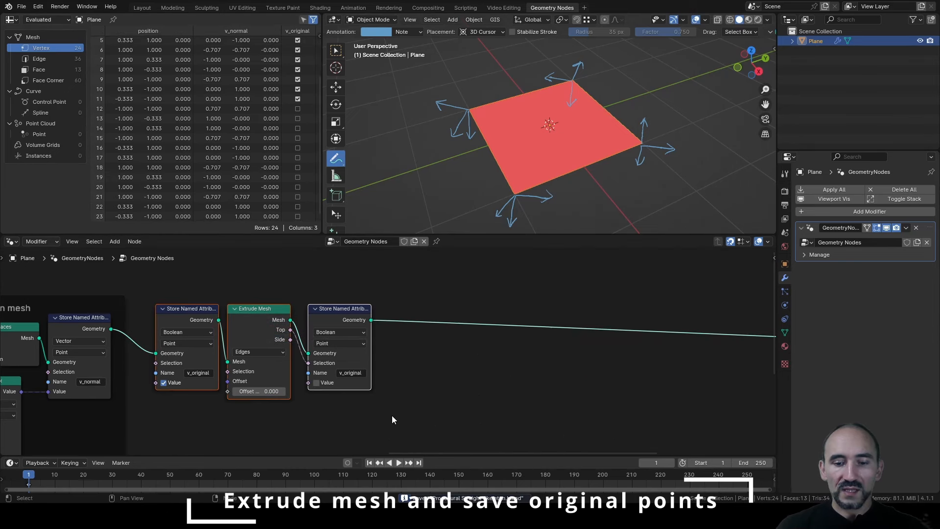
Enclose the Extrude Mesh node and both v_original nodes in a frame labelled "Extrusion and set the original".
key("ctrl+j")
key("F2")
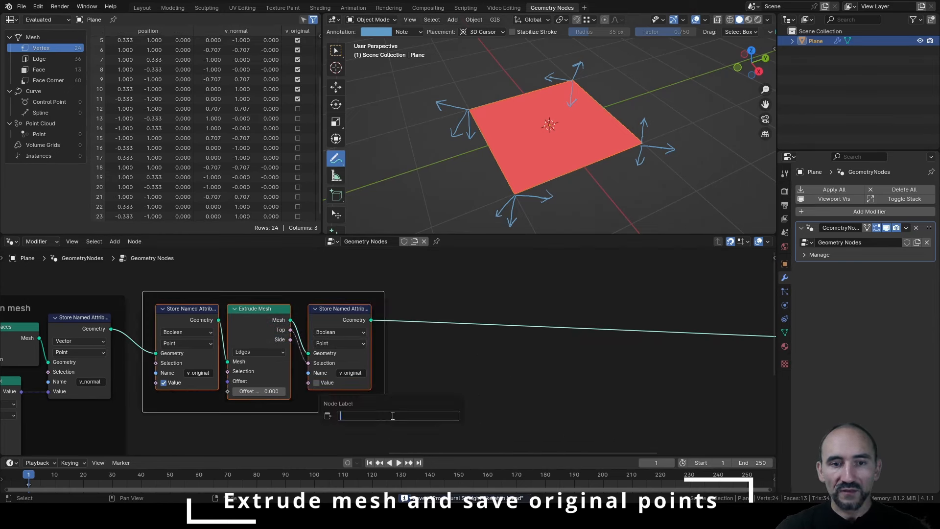
type("Extrusion and s")
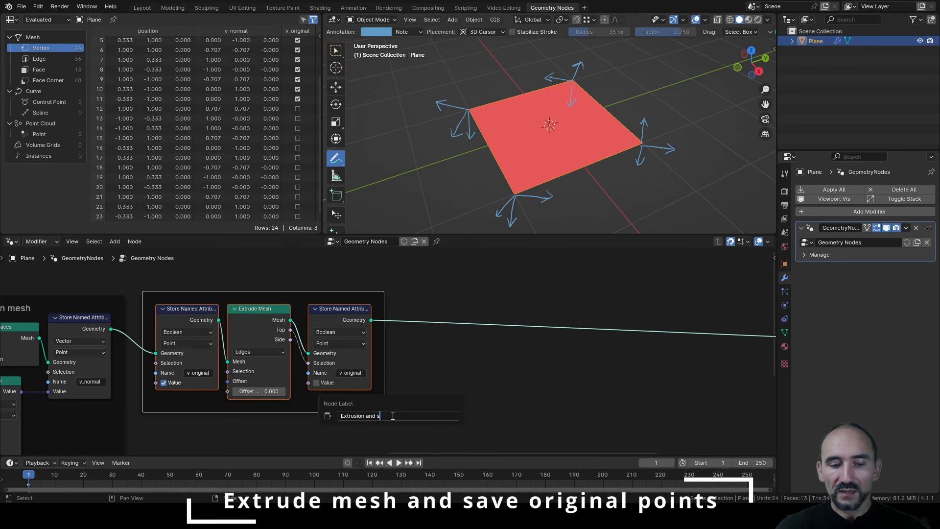
type("et the original")
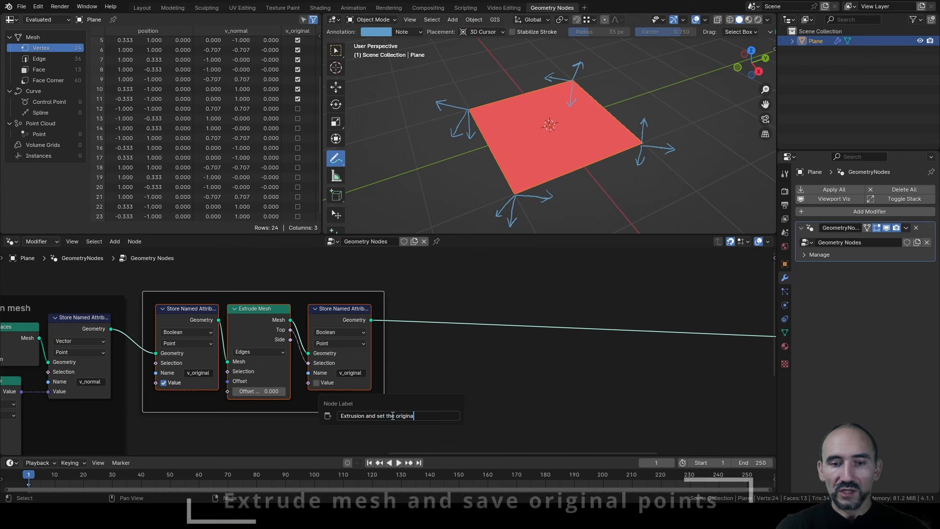
key("Return")
Insert a Set Position node between the extrusion frame and Group Output, with Extrude Mesh's Top output as its selection.
scroll(457, 368, "down", 2)
middle_click_drag(457, 367, 314, 378)
scroll(307, 382, "up", 1)
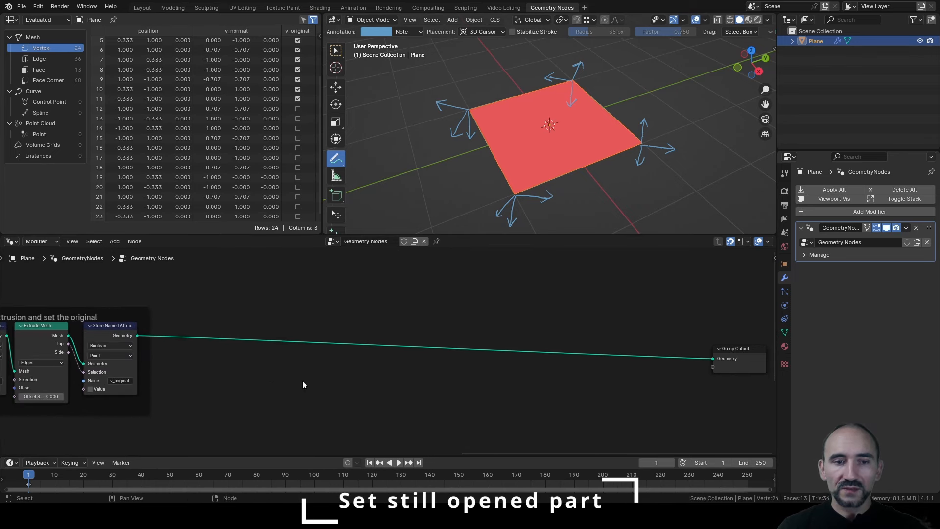
key("F3")
type("set ")
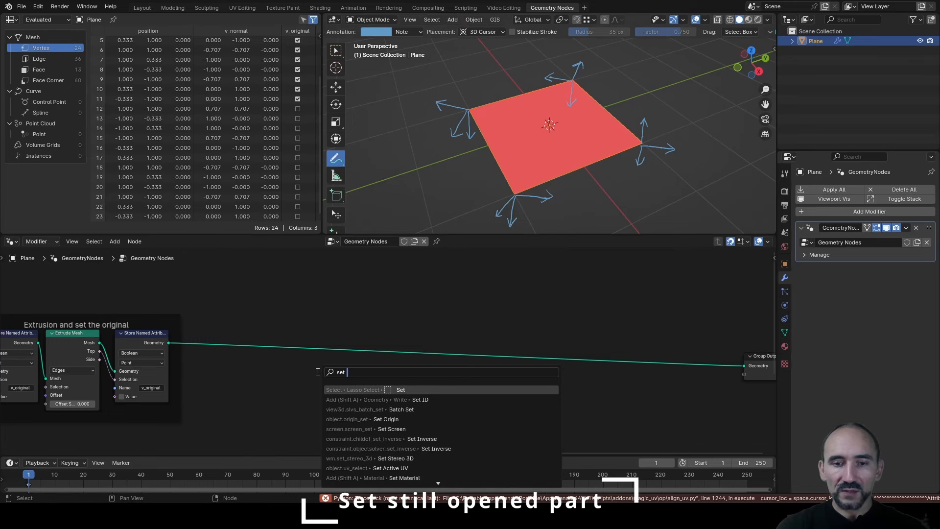
type("po")
key("Return")
left_click(332, 306)
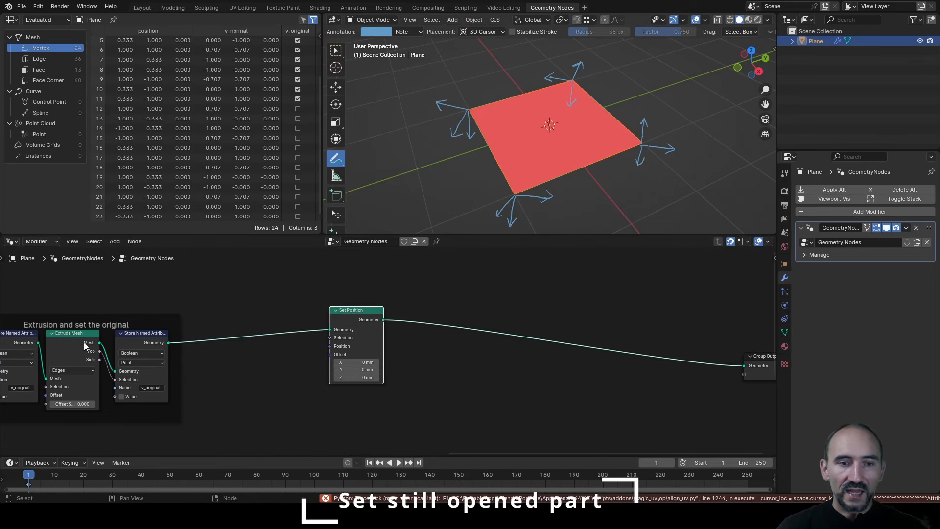
left_click_drag(99, 350, 329, 338)
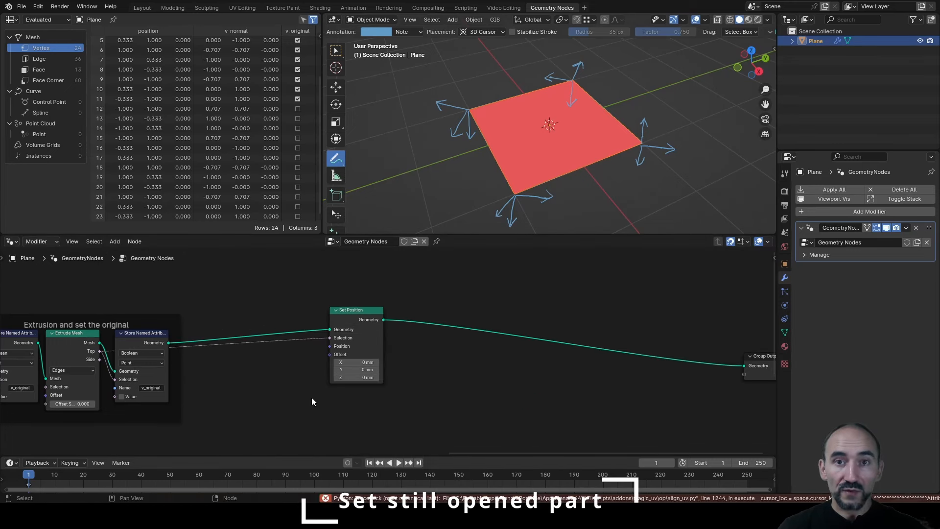
Set the Set Position node's Z offset to 400 mm and move the node closer to Group Output.
left_click_drag(357, 377, 390, 377)
scroll(587, 164, "up", 2)
middle_click_drag(587, 164, 525, 147)
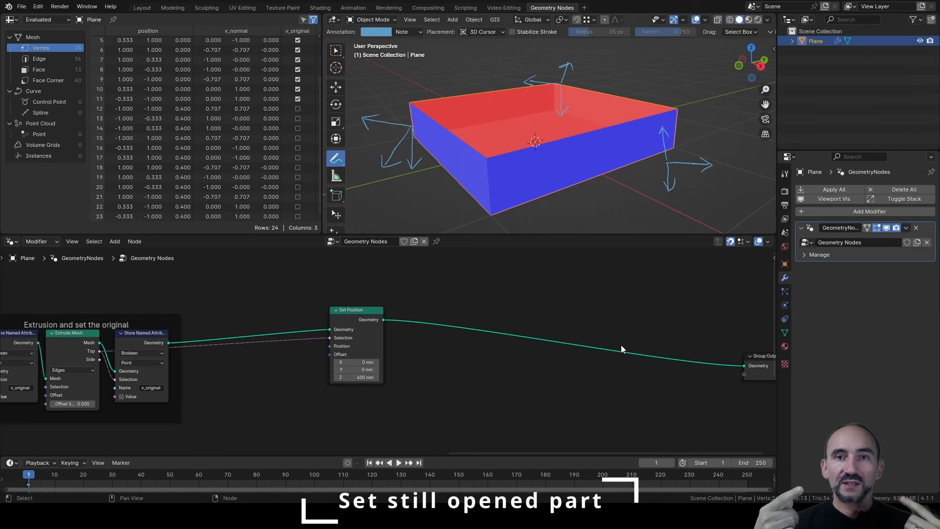
left_click_drag(349, 320, 456, 327)
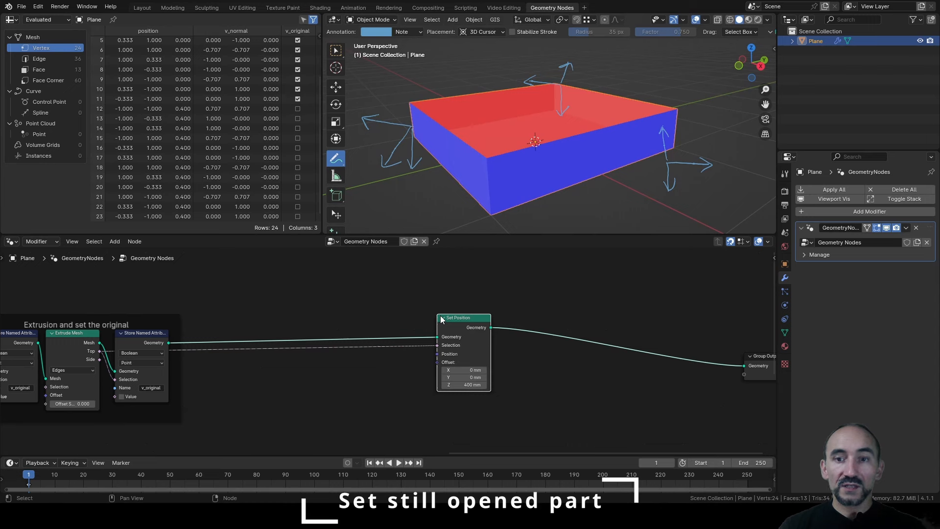
middle_click_drag(487, 157, 484, 125)
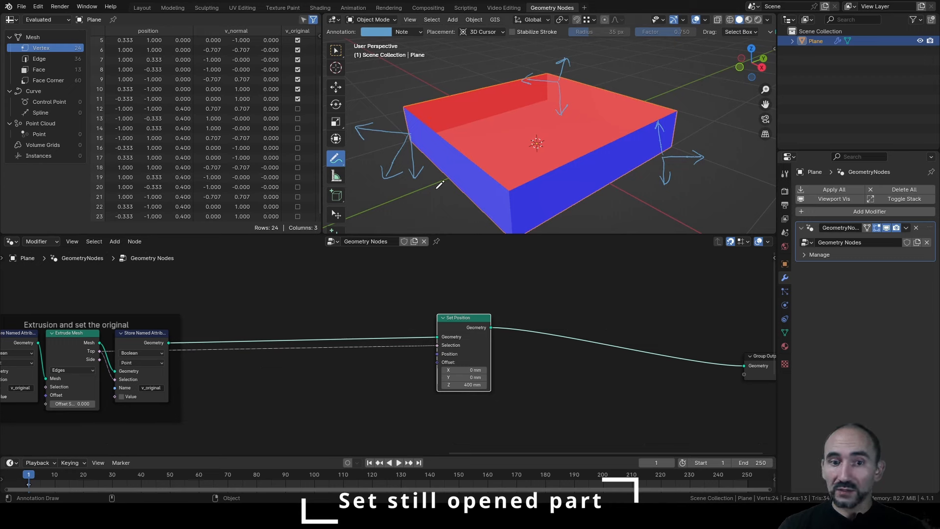
Insert a Store Named Attribute node before Set Position and set it to Boolean on the Edge domain.
key("F3")
type("store na")
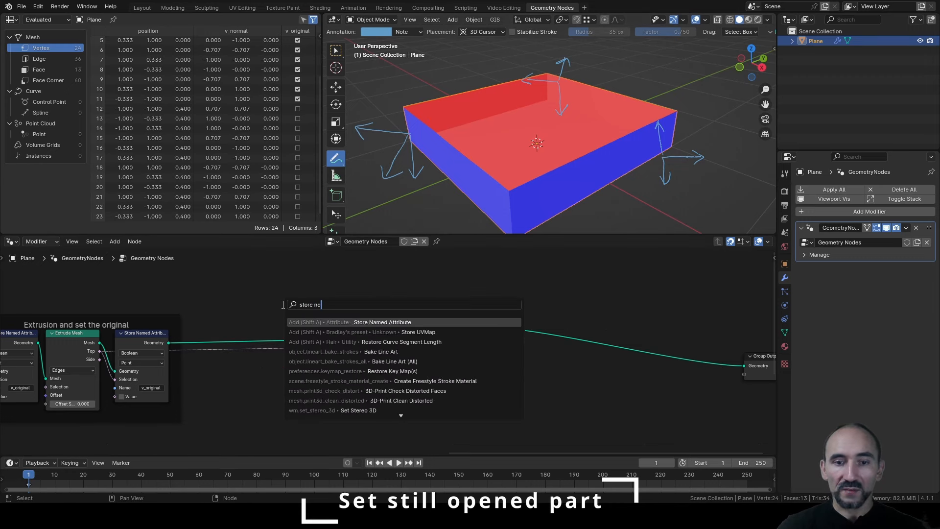
key("Return")
left_click(375, 299)
left_click(403, 322)
left_click(404, 385)
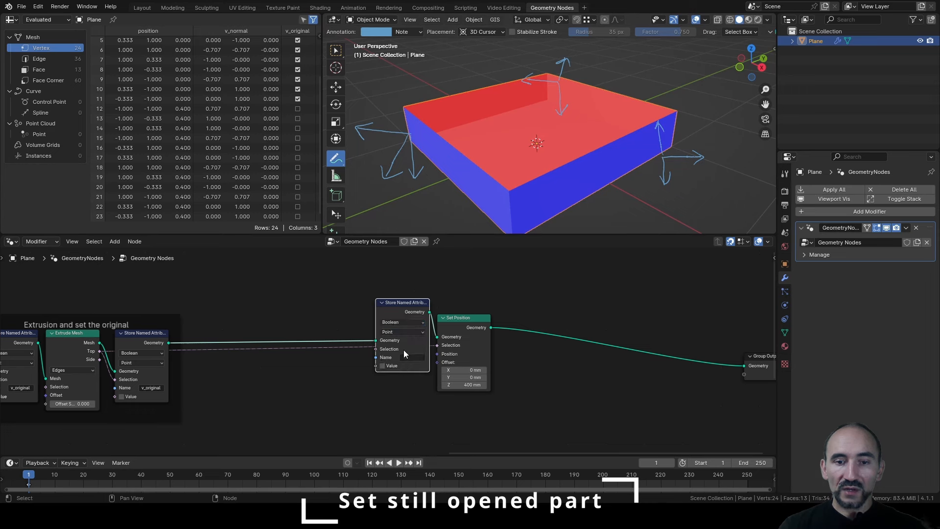
left_click(398, 332)
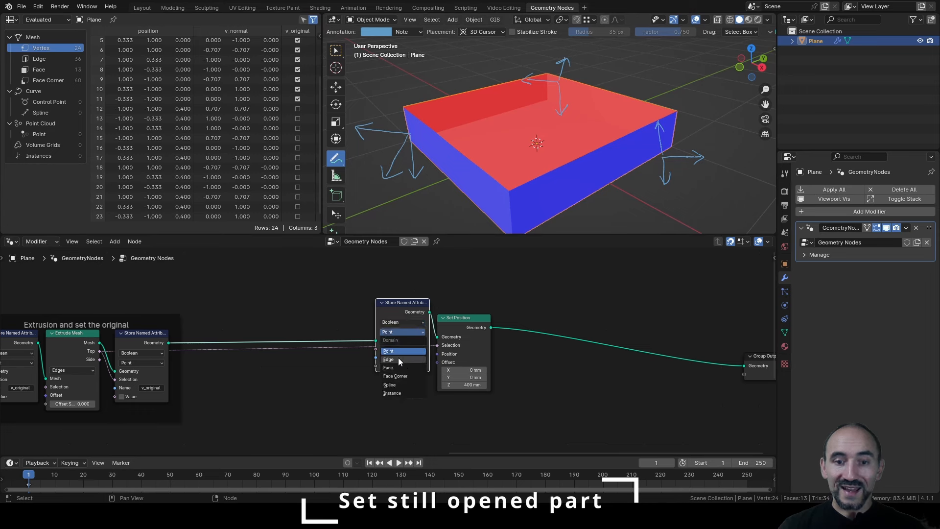
left_click(398, 358)
Add an Edge Neighbors node between the extrusion frame and the new edge attribute node.
key("F3")
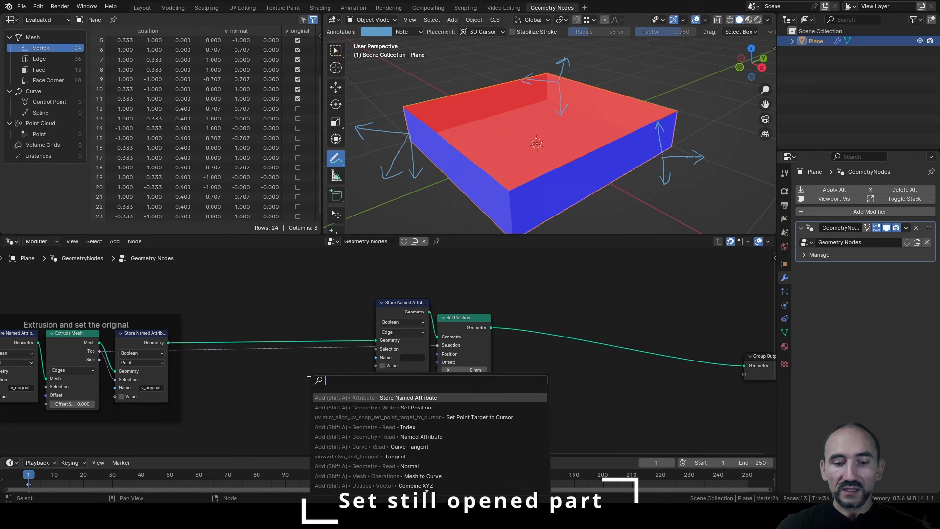
type("edge nei")
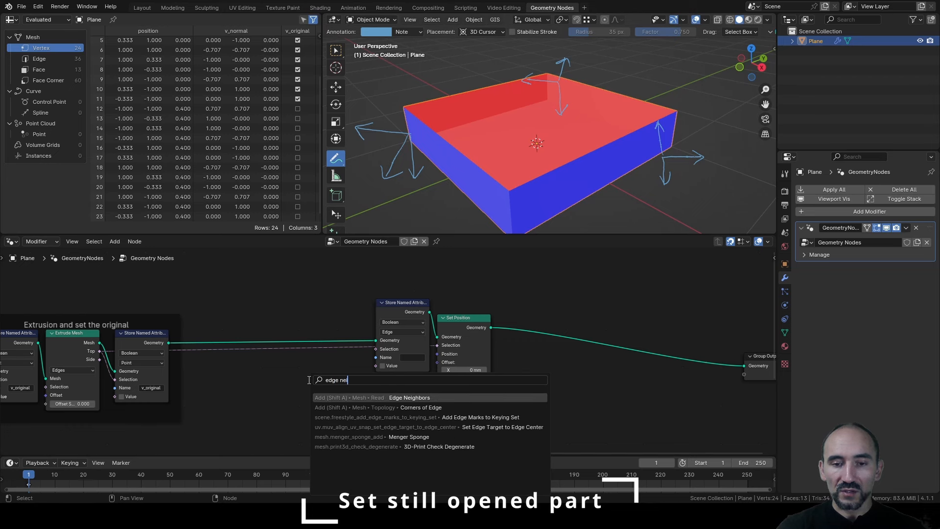
key("Return")
left_click(226, 361)
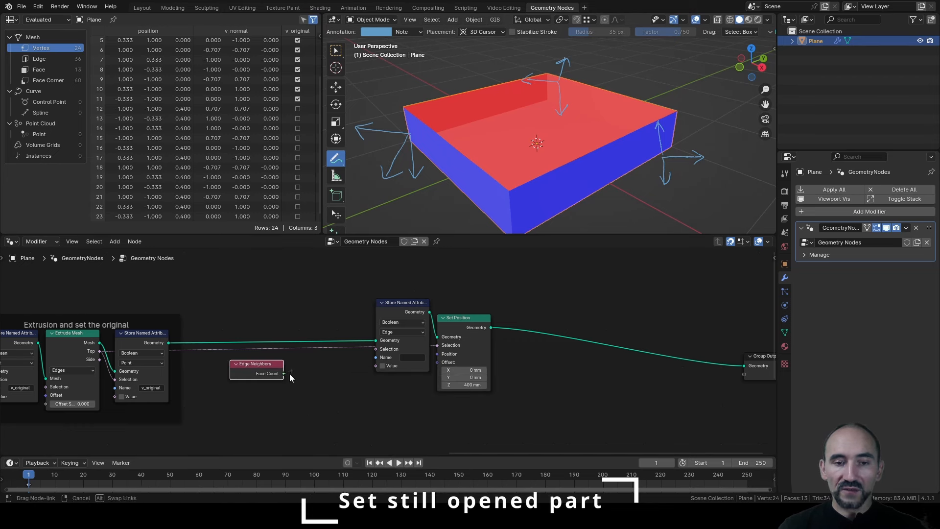
Add an integer Equal comparison on the Edge Neighbors face count, with B set to 1.
key("F3")
key("Down")
key("Down")
key("Return")
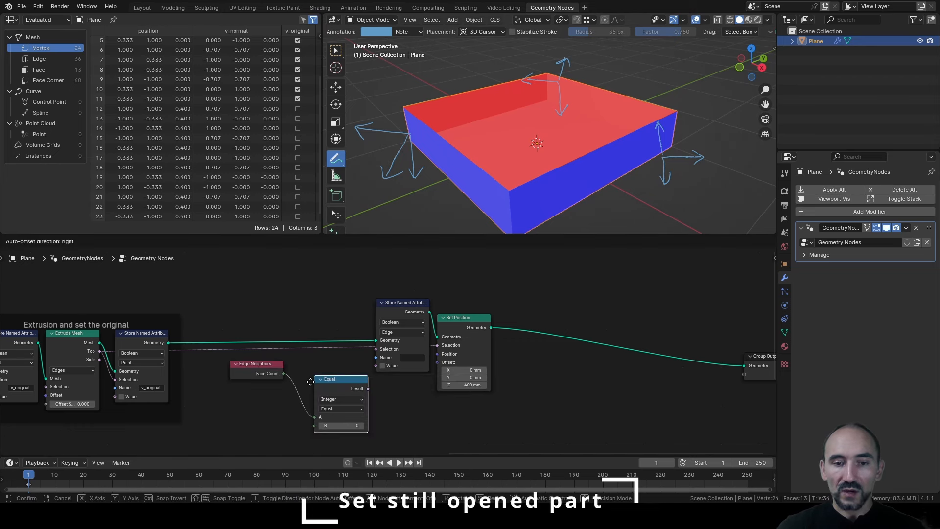
left_click(286, 358)
left_click_drag(314, 403, 319, 402)
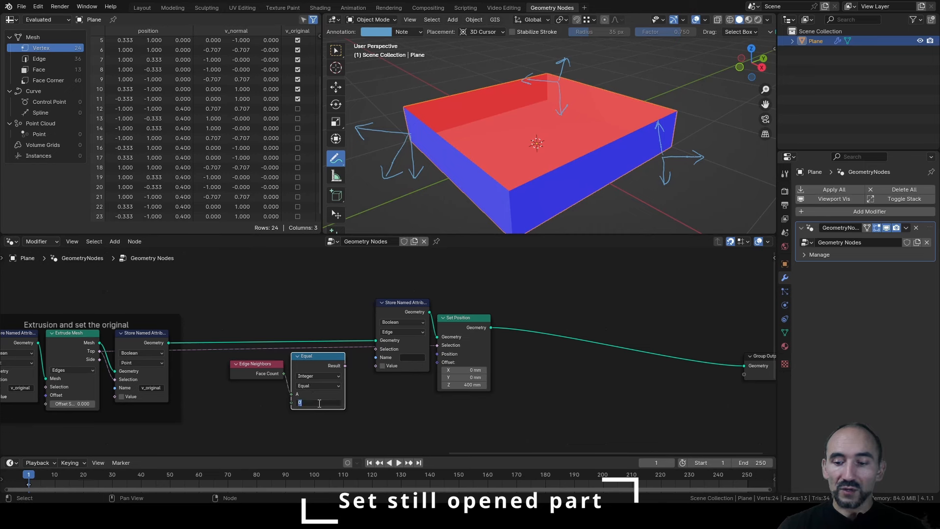
Feed the comparison result into the Selection and Value of the edge attribute node and name its attribute v_open.
left_click_drag(345, 365, 375, 349)
left_click_drag(388, 313, 372, 313)
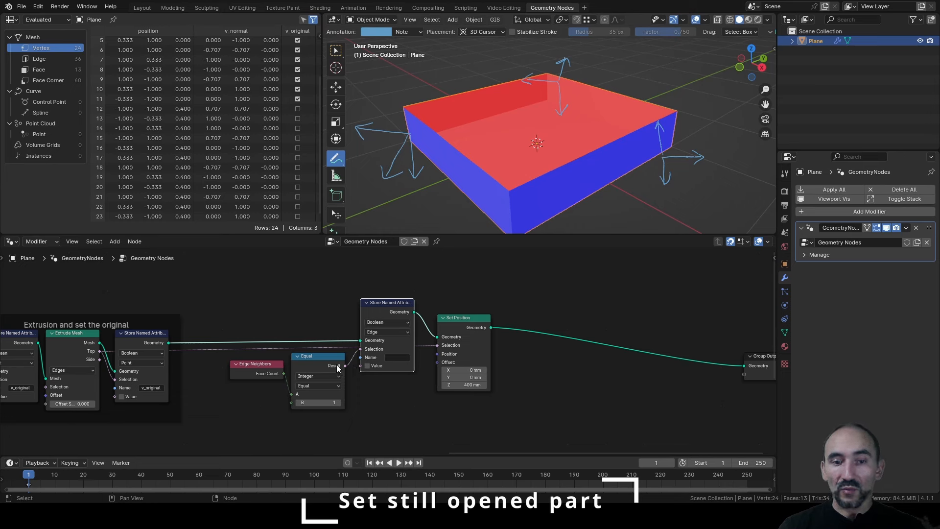
left_click_drag(345, 366, 360, 366)
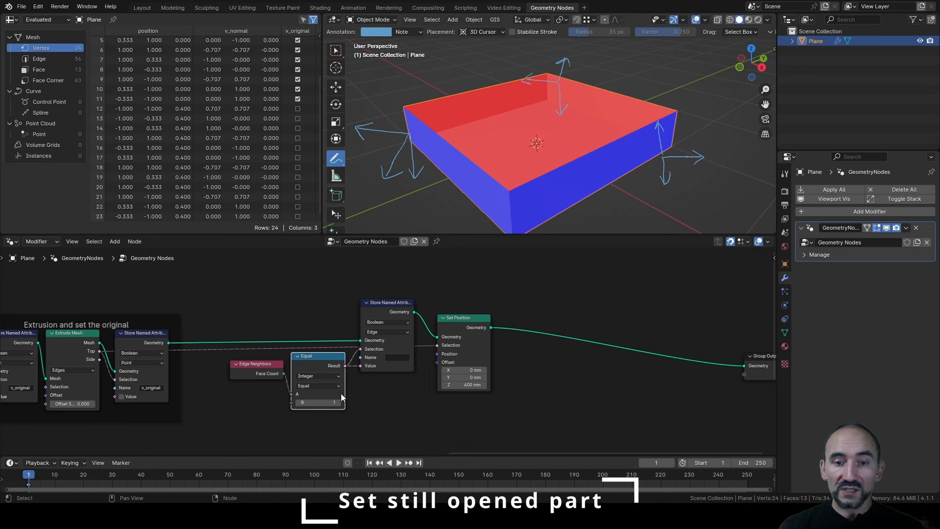
left_click(393, 356)
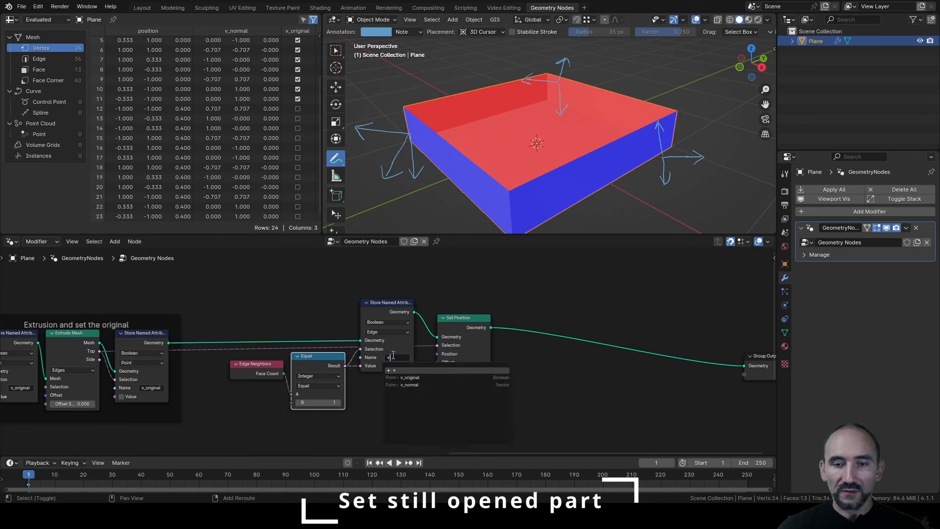
type("v_open")
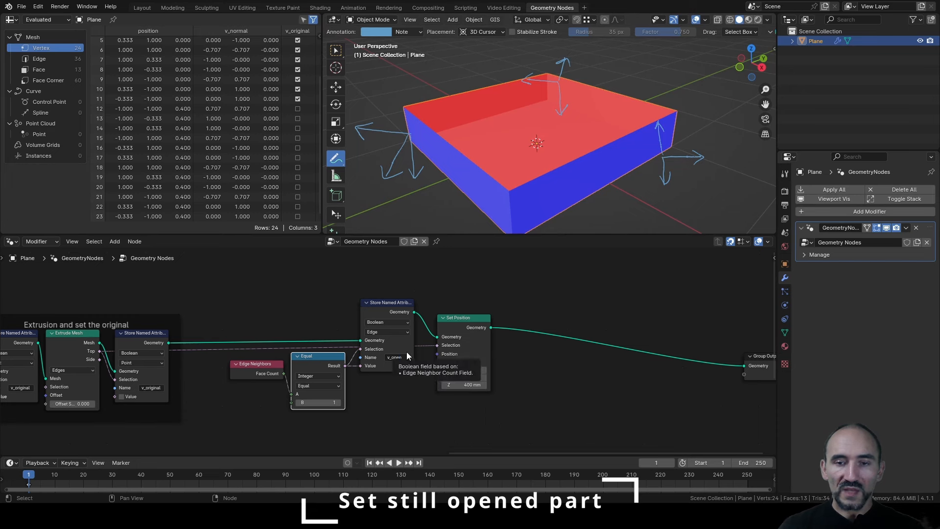
key("Return")
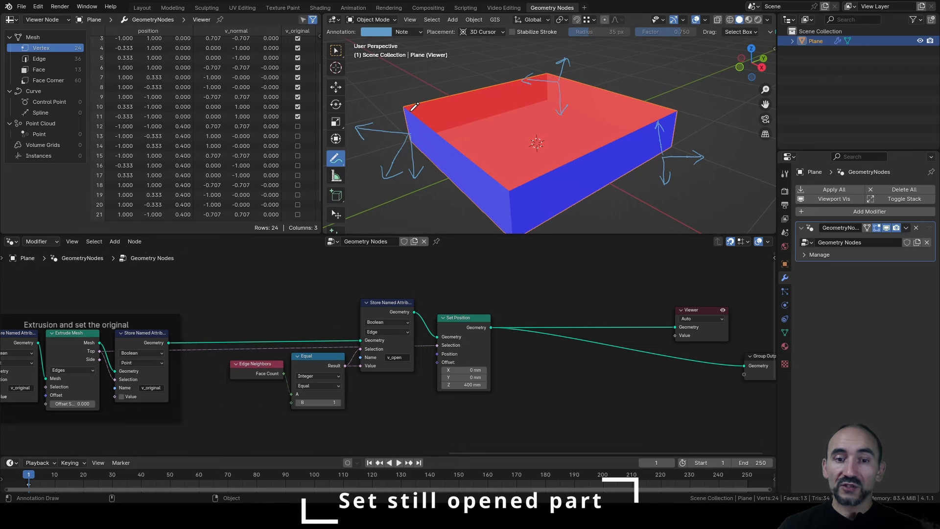
Add a Named Attribute node below the edge attribute node and make it read v_open.
key("F3")
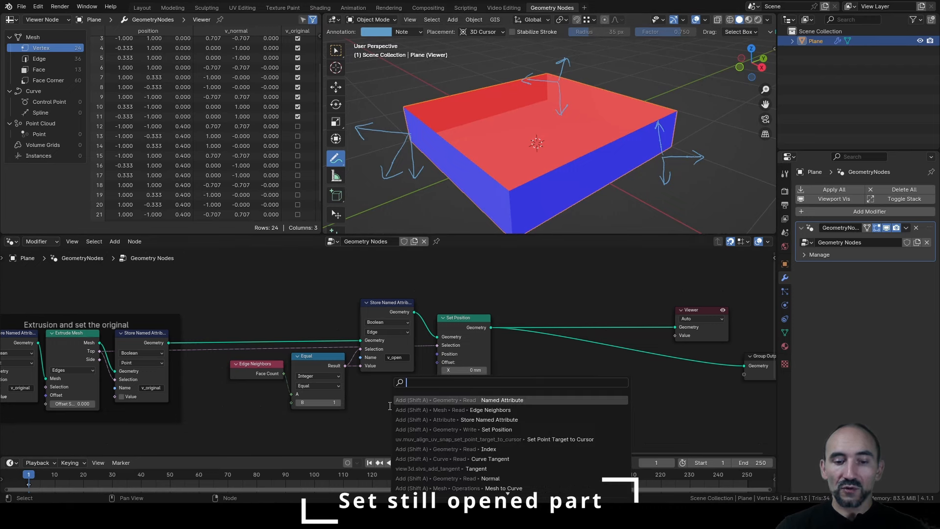
type("name atr")
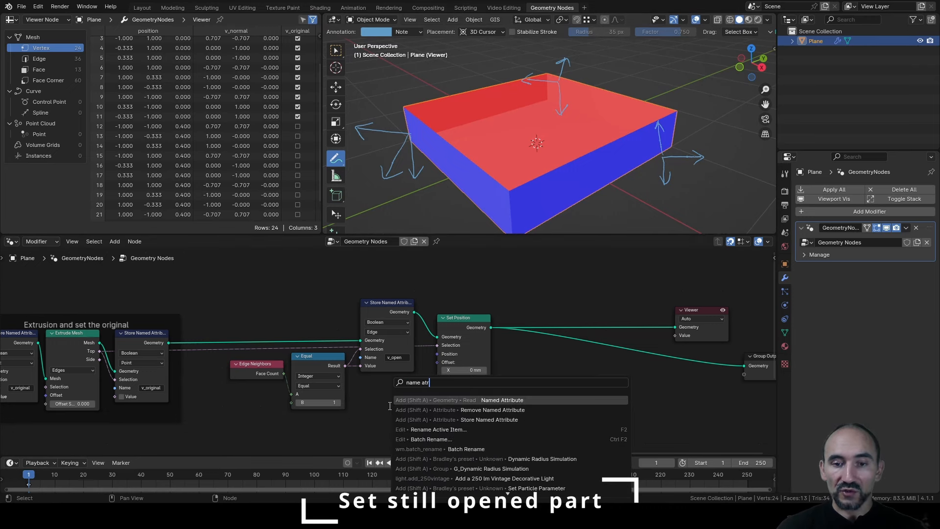
key("Return")
left_click(366, 383)
left_click(405, 424)
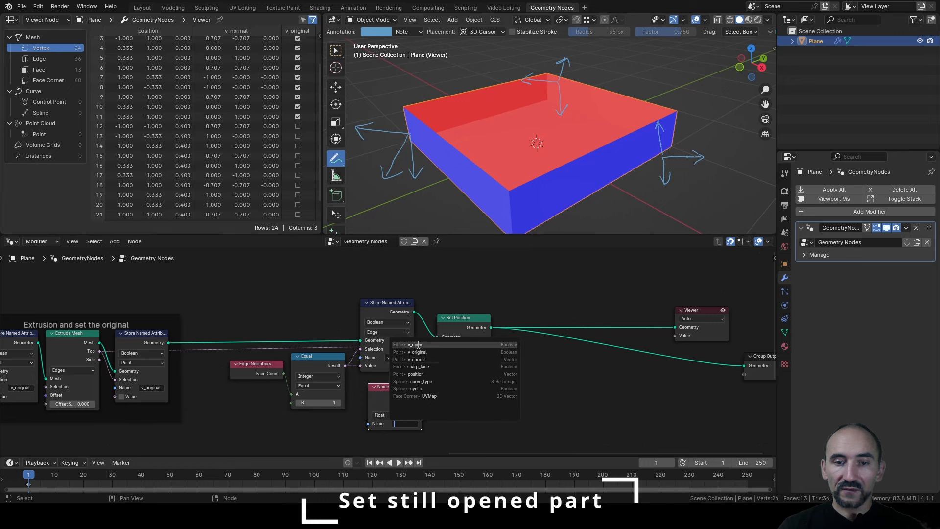
left_click(417, 344)
Duplicate the v_open Store Named Attribute node in front of Set Position and switch the copy's domain to Point.
left_click_drag(458, 322, 588, 313)
left_click(384, 309)
key("shift+d")
left_click(511, 307)
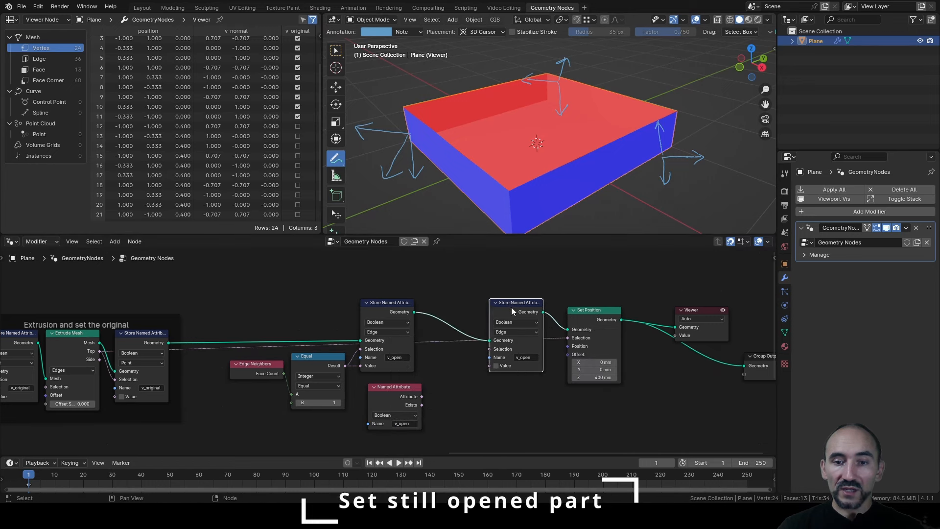
left_click(512, 331)
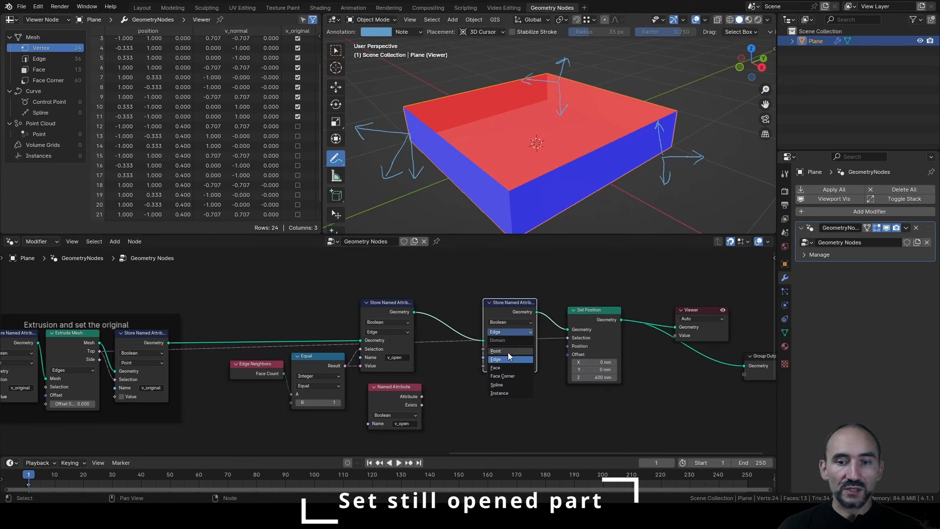
left_click(507, 351)
Feed the v_open Named Attribute into a new Evaluate on Domain node set to the Edge domain.
left_click_drag(405, 396, 439, 384)
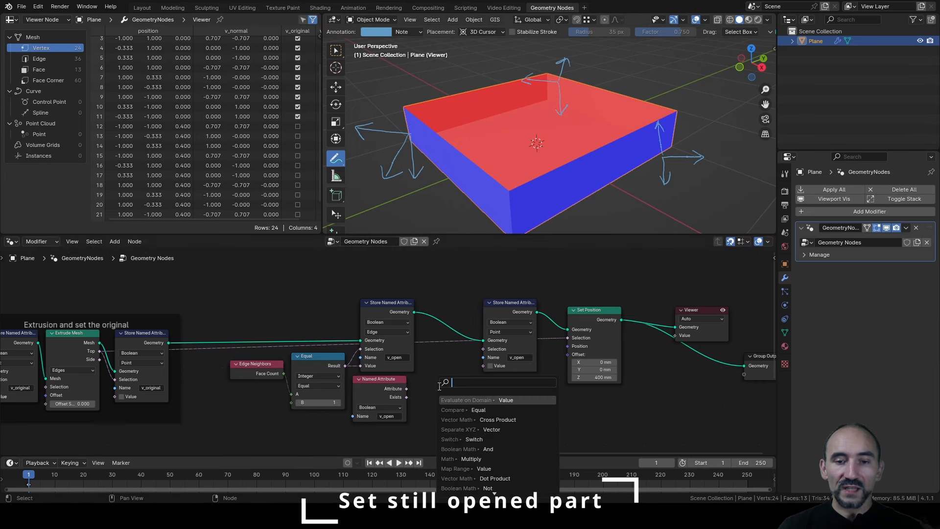
type("domain")
key("Return")
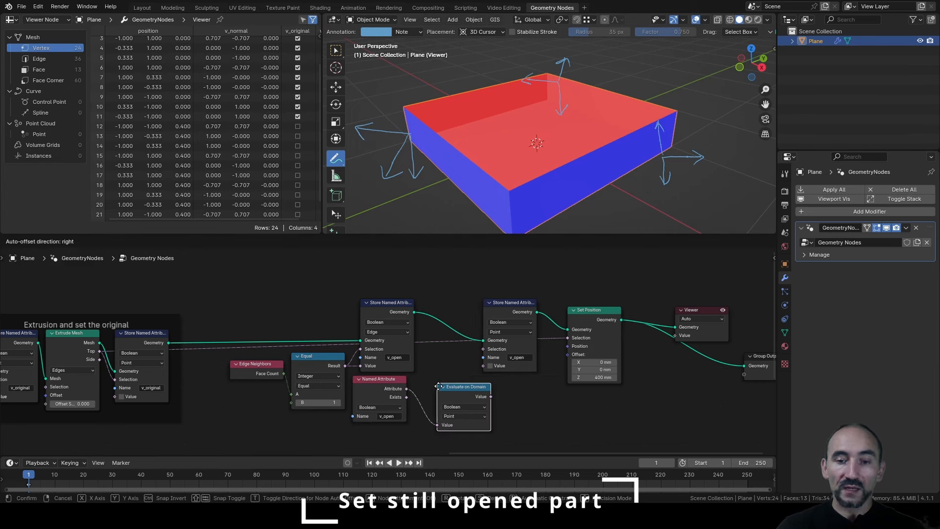
left_click(421, 378)
left_click(439, 409)
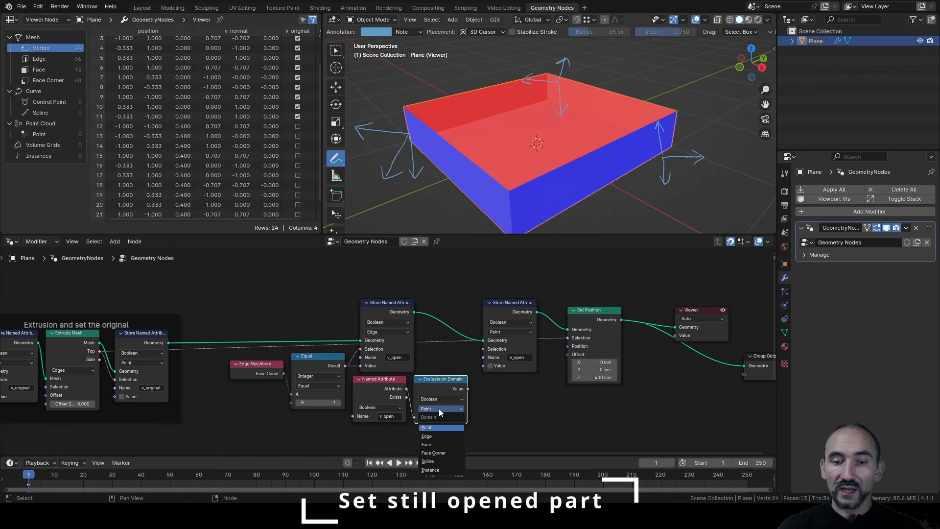
left_click(439, 435)
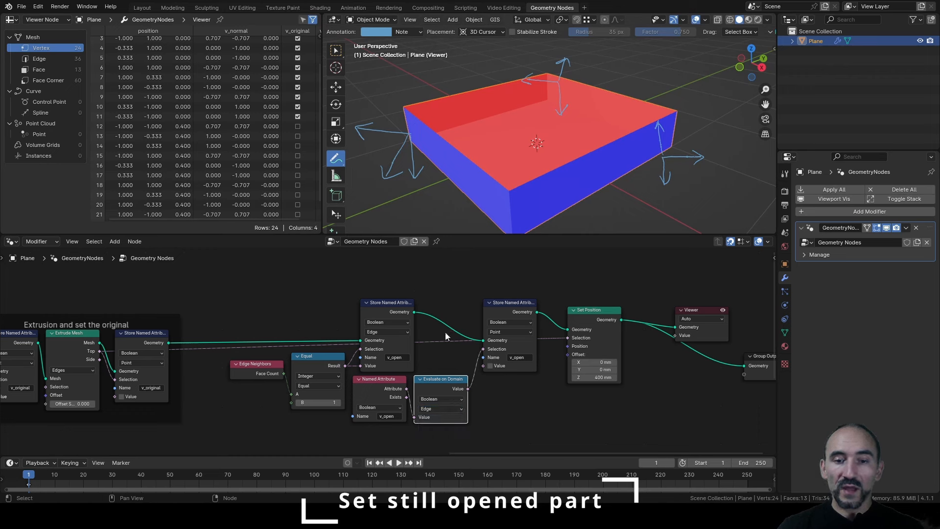
Connect the Evaluate on Domain value to the point attribute node's Selection, enable its Value, and save the file.
left_click_drag(468, 389, 479, 346)
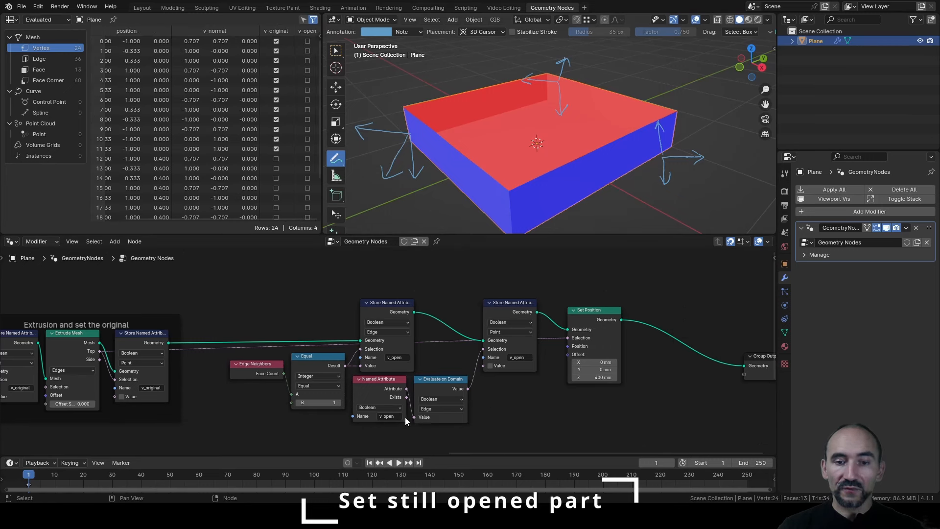
left_click_drag(468, 389, 485, 370)
left_click(491, 366)
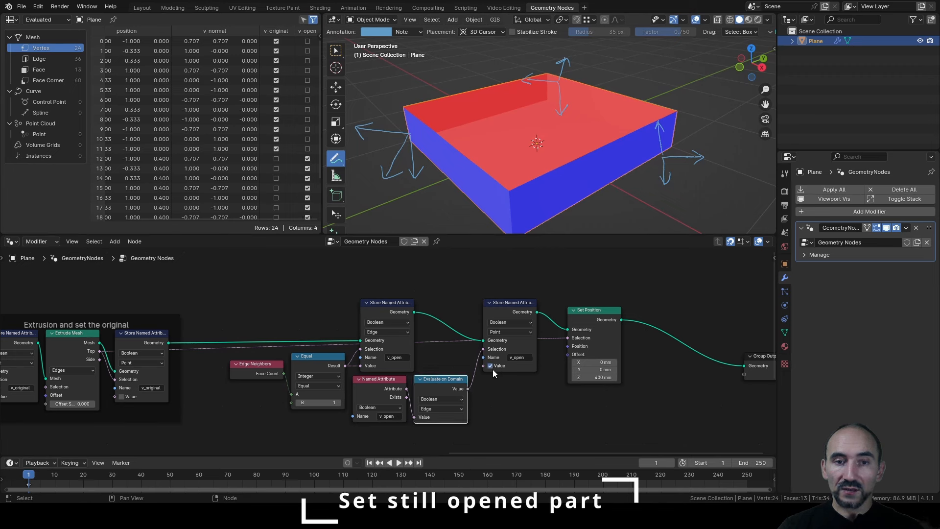
key("ctrl+s")
Preview the v_open attribute on the Set Position geometry with a Viewer node and delete the Viewer.
left_click(467, 348)
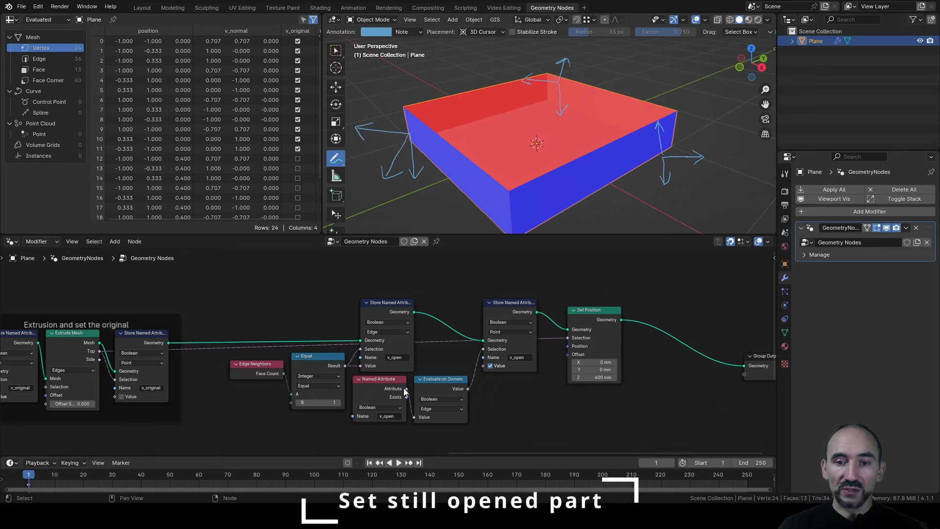
left_click(612, 315, "ctrl+shift")
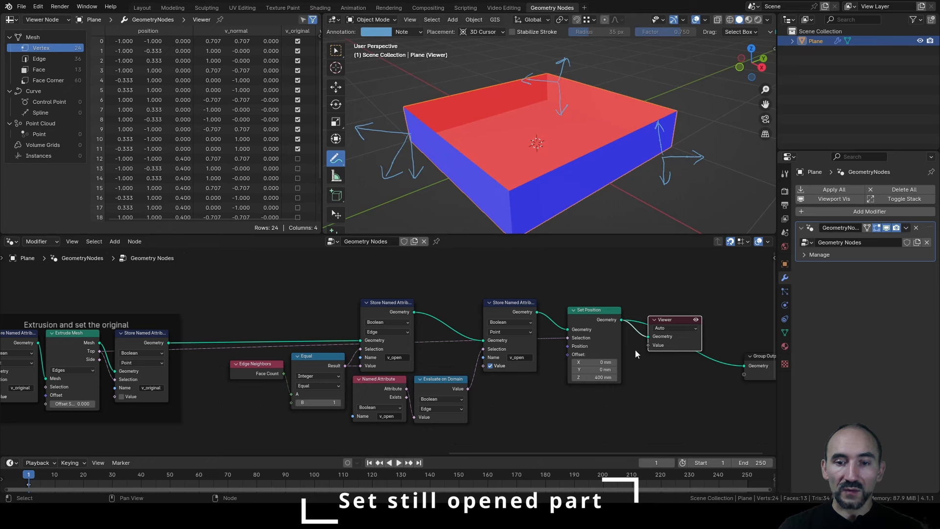
left_click(383, 388, "ctrl+shift")
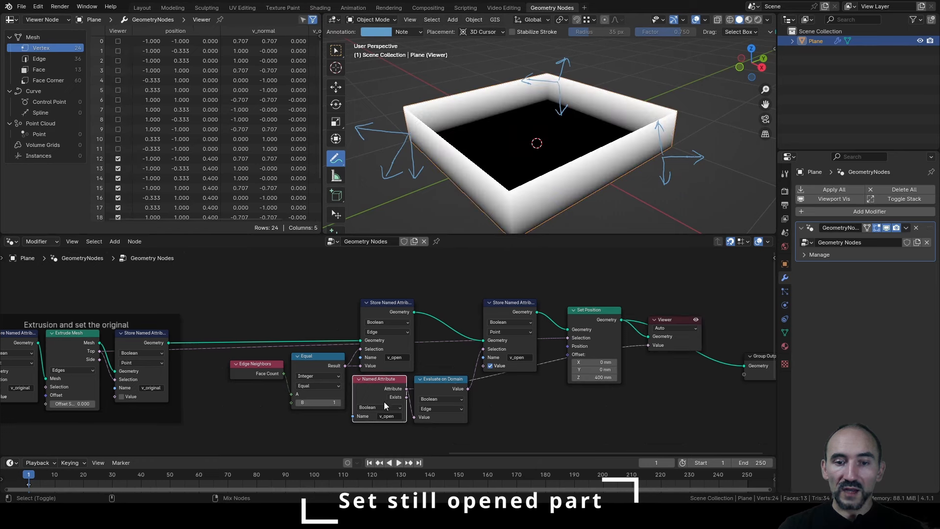
mouse_move(514, 198)
middle_mouse_down()
mouse_move(553, 154)
mouse_move(527, 179)
mouse_move(514, 174)
middle_mouse_up()
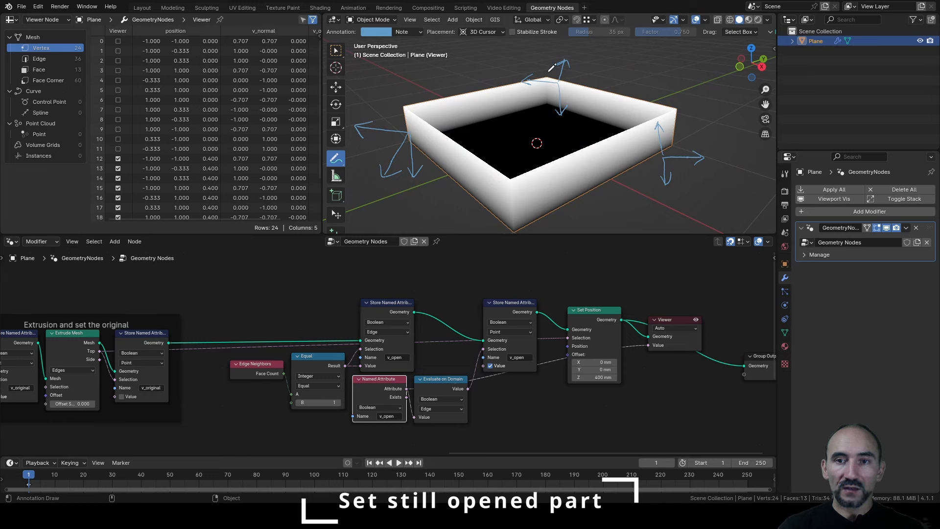
left_click(669, 321)
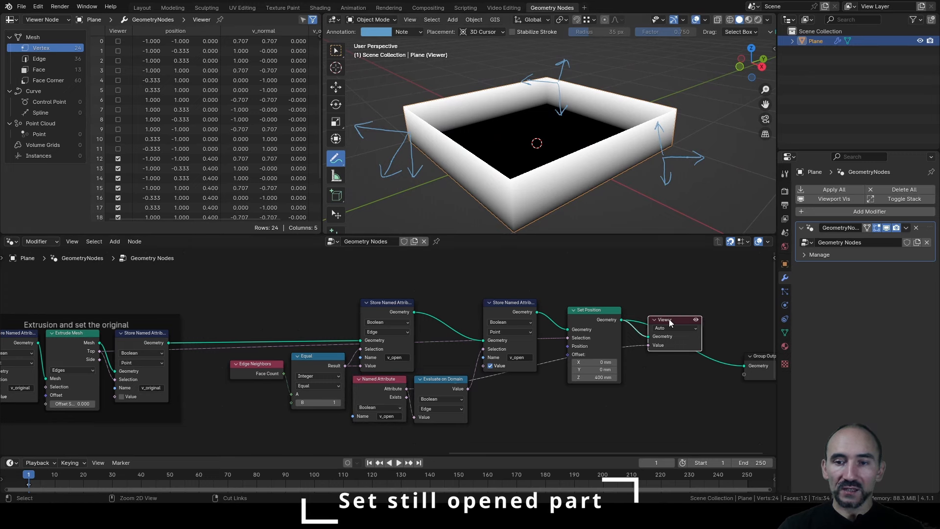
key("x")
Group all the v_open nodes, from Edge Neighbors to the point attribute node, in a frame labelled "Set still opened part".
middle_click_drag(675, 327, 633, 338)
left_click_drag(184, 307, 473, 427)
key("ctrl+j")
key("F2")
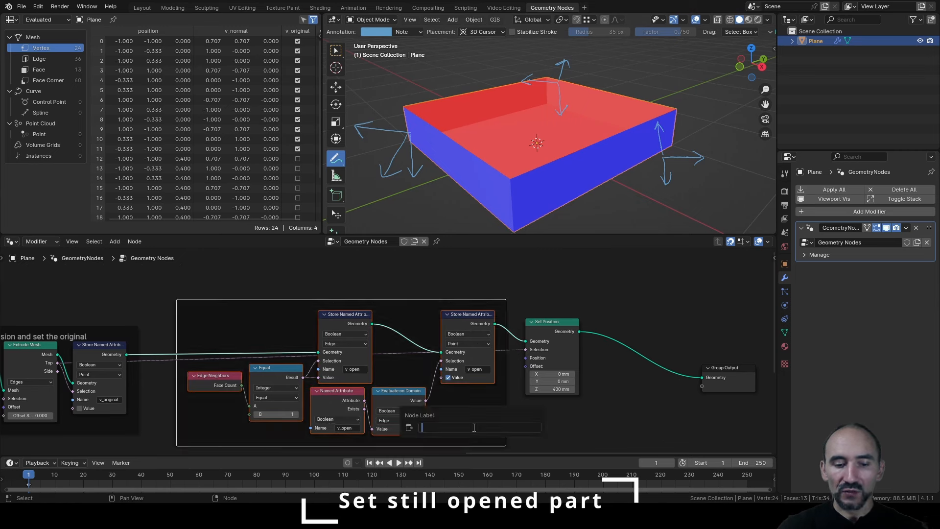
type("Set still open")
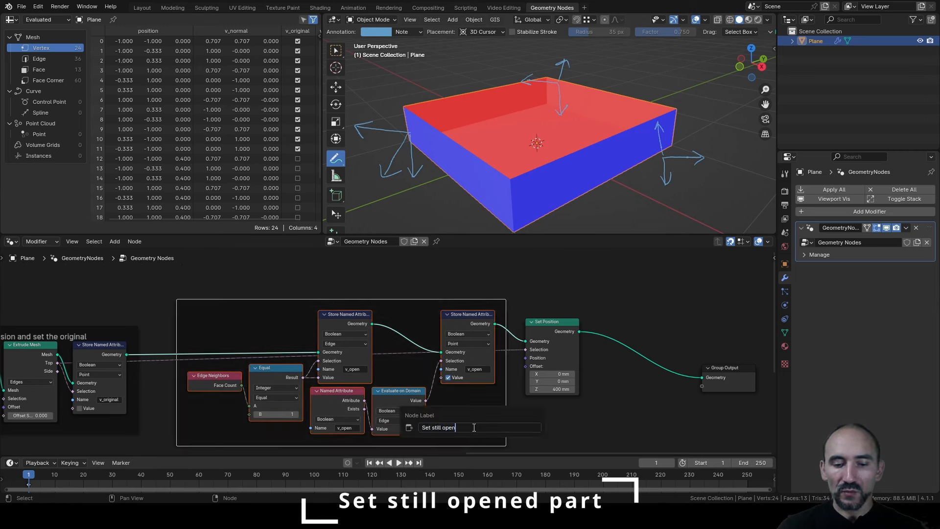
type("ed part")
key("Return")
Dissolve the Set Position node, keeping the geometry link, and display the viewport as wireframe without face orientation colours.
left_click(546, 323)
key("ctrl+x")
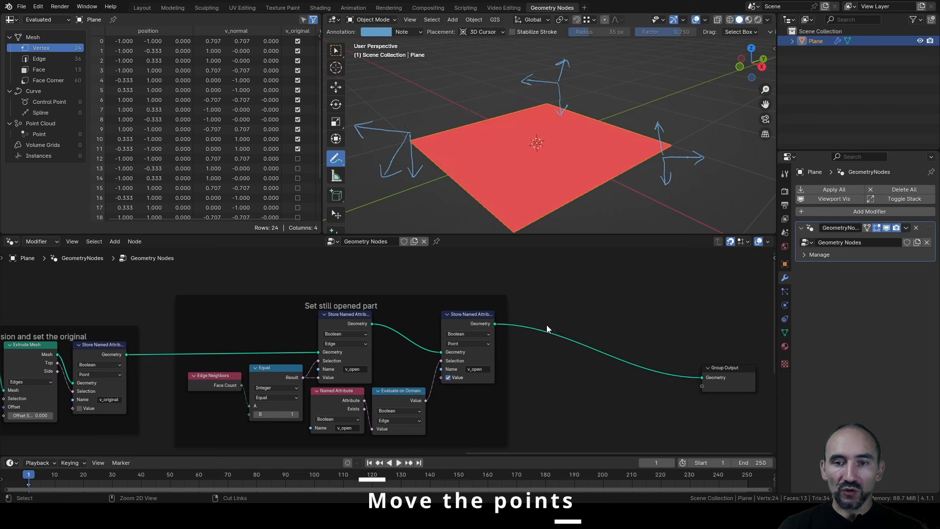
key("q")
left_click(561, 152)
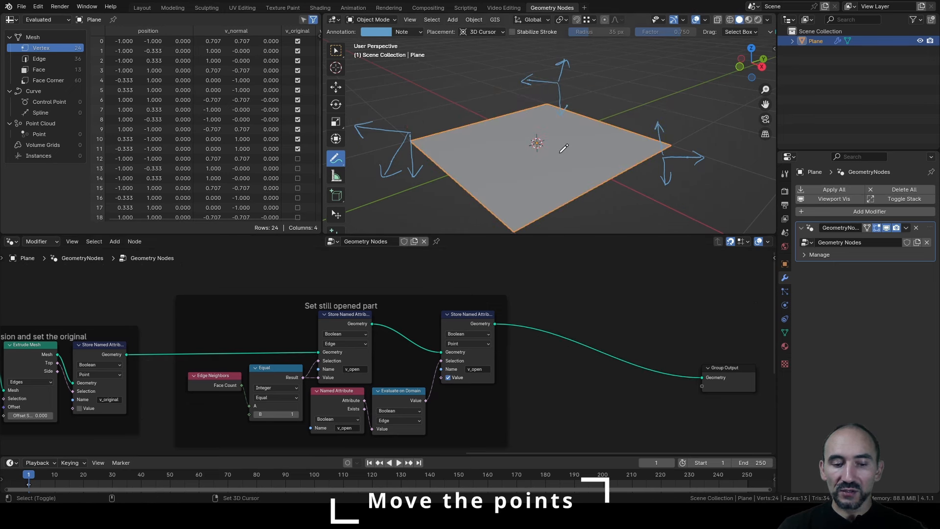
key("shift+z")
left_click_drag(560, 153, 553, 188, "alt")
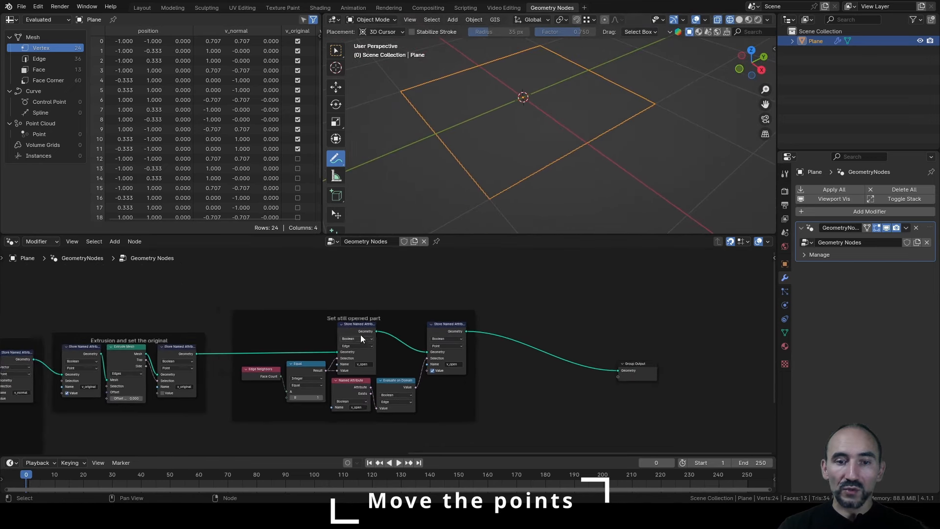
Move the Group Output further away from the frame and add a Repeat zone after the v_original attribute node.
middle_click_drag(361, 334, 240, 293)
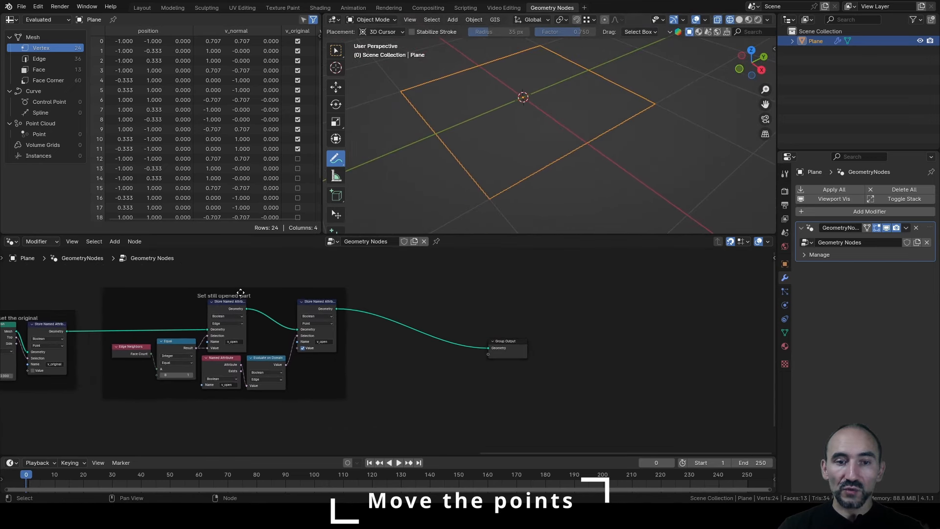
left_click_drag(582, 345, 678, 327)
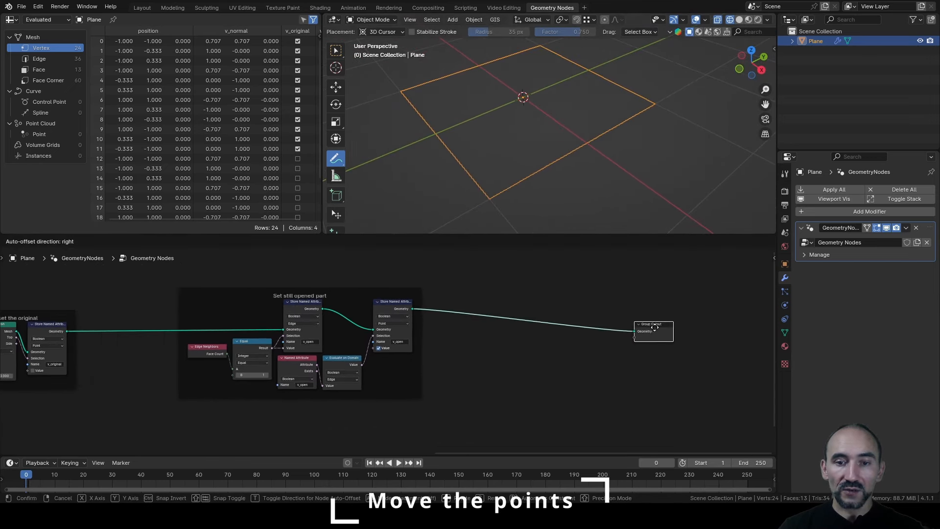
scroll(477, 296, "up", 3)
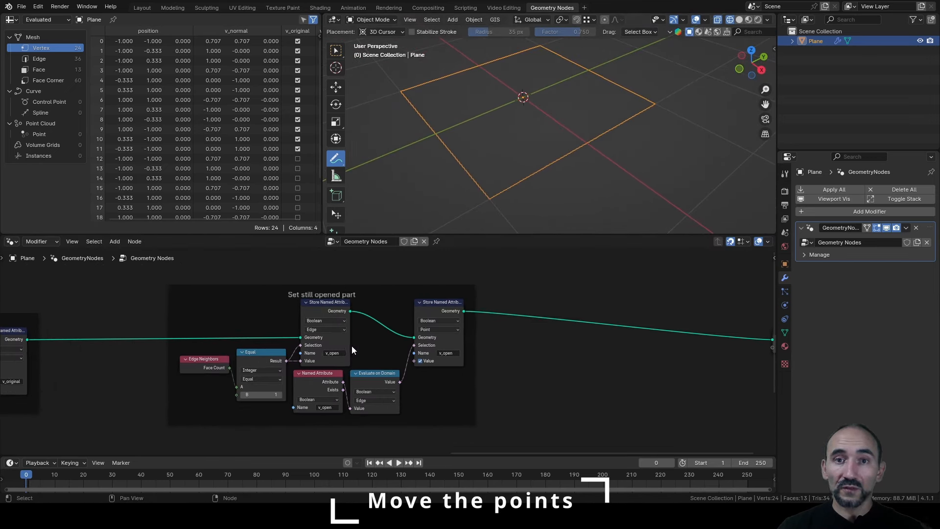
key("shift+a")
type("repeat")
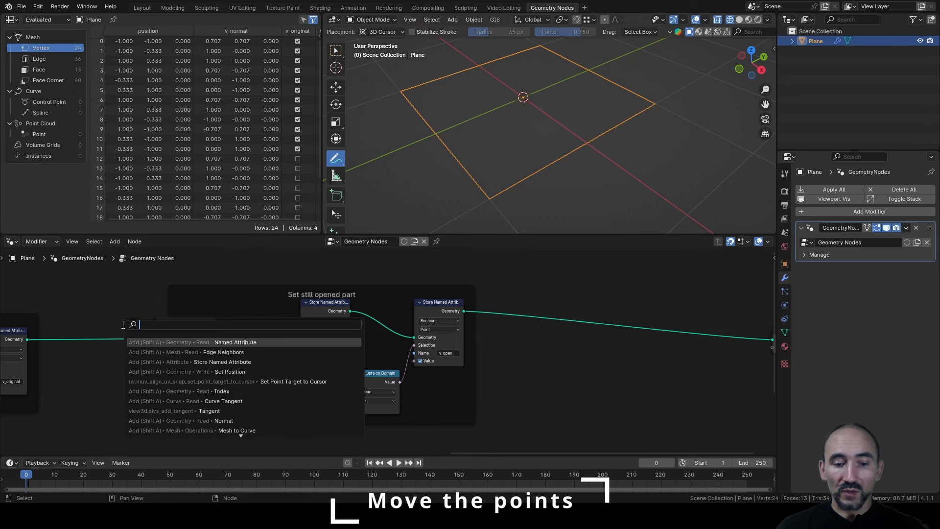
key("Return")
left_click(122, 310)
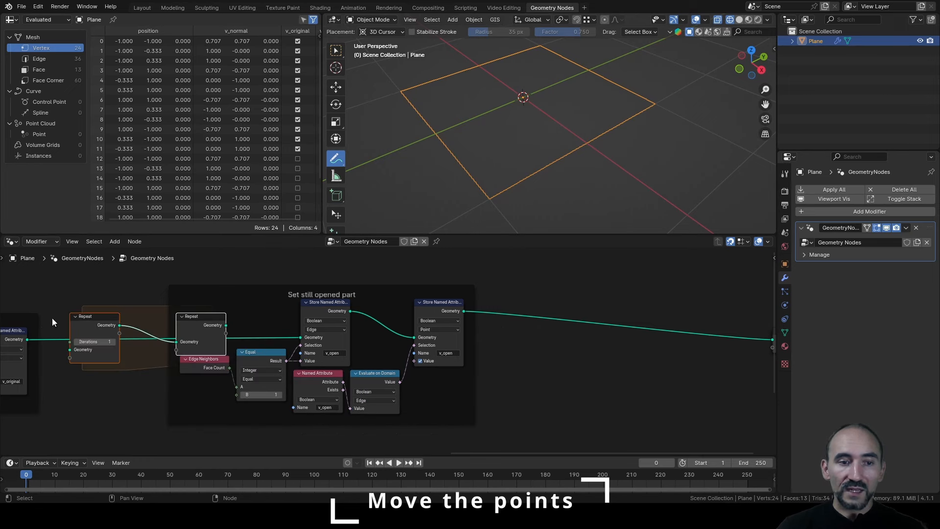
Feed the v_original geometry into the Repeat input and place the Repeat output between the point v_open node and the Group Output.
left_click_drag(27, 339, 100, 298)
left_click_drag(202, 328, 720, 308)
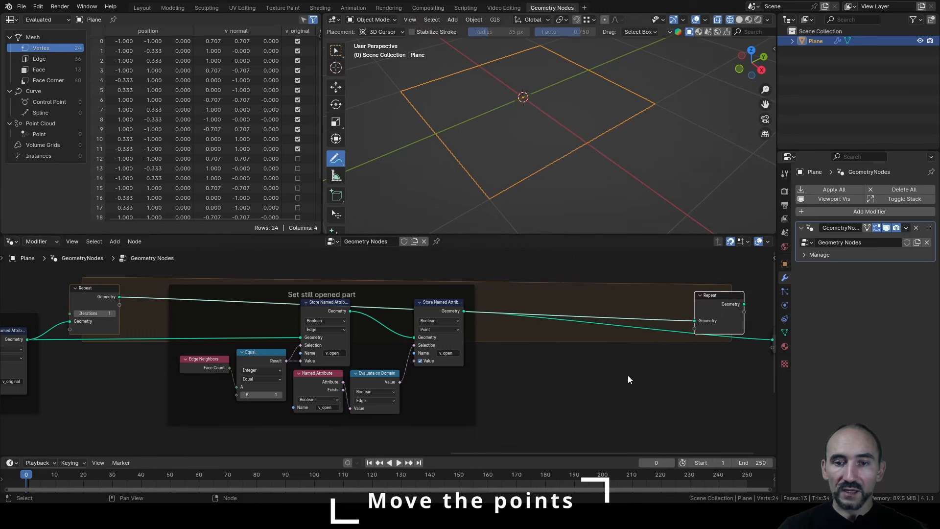
middle_click_drag(670, 349, 469, 376)
left_click_drag(544, 332, 571, 366)
Expose the Repeat zone's Iterations through a Group Input node and rename that input Steps.
middle_click_drag(331, 370, 595, 353)
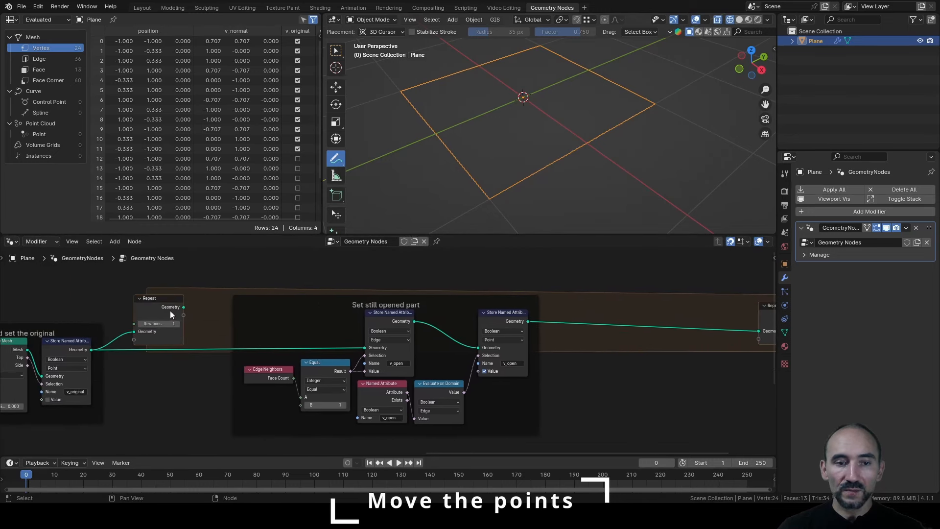
left_click_drag(169, 311, 126, 302)
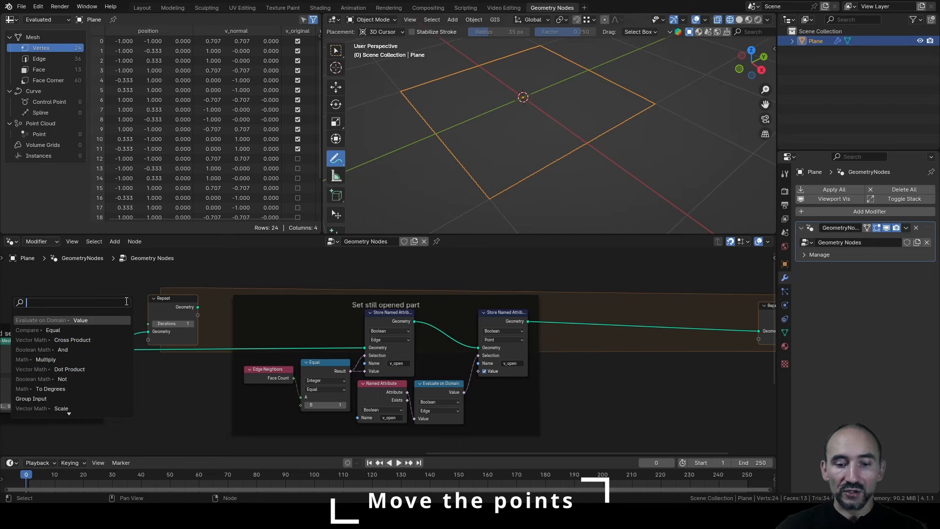
type("group")
key("Return")
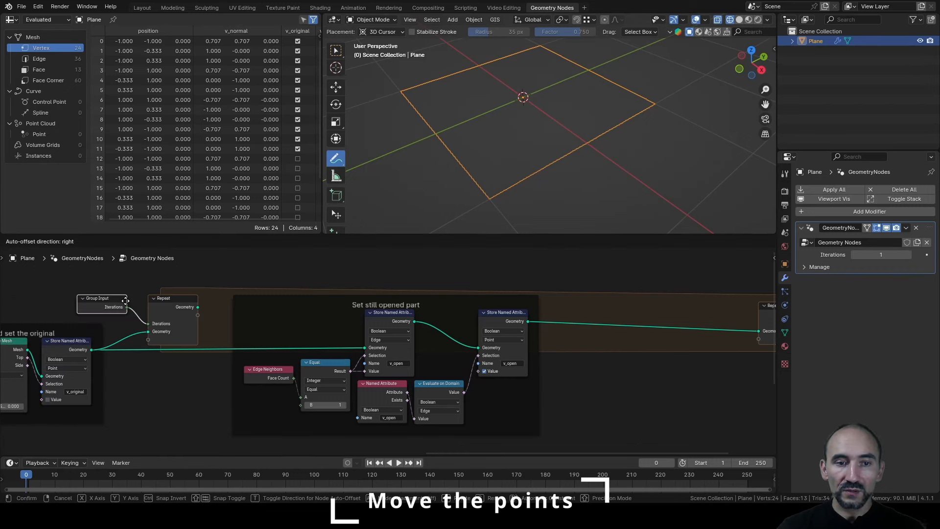
left_click(126, 301)
key("n")
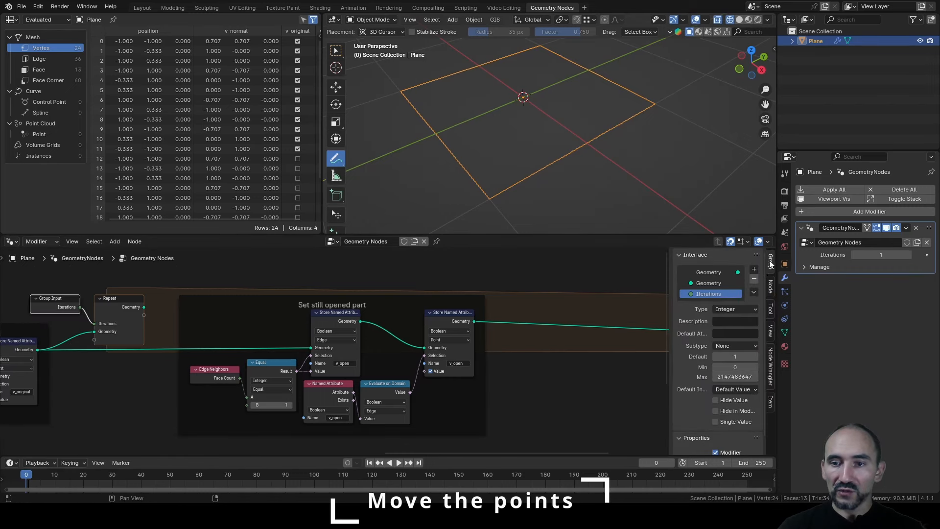
double_click(701, 293)
type("Steps")
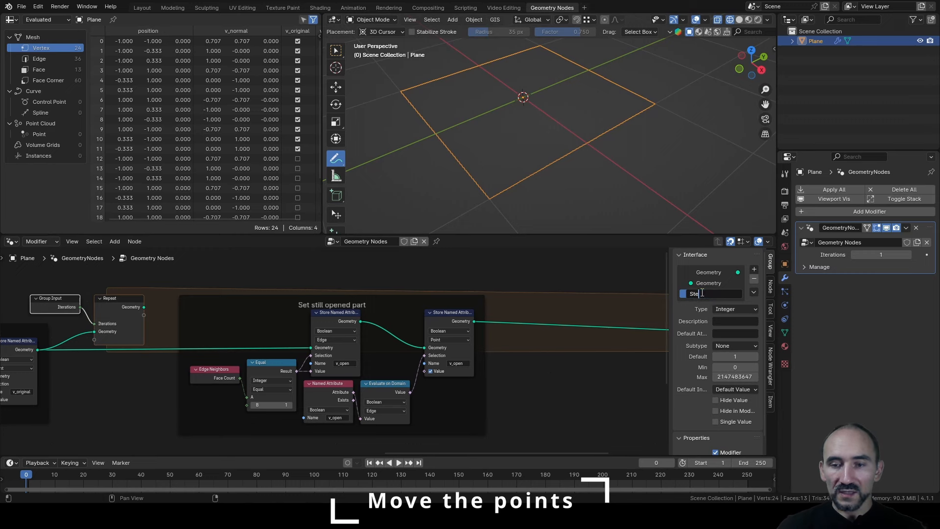
key("Return")
Connect the Repeat input's Geometry to the edge v_open attribute node and save the file.
left_click(147, 307)
left_click_drag(147, 307, 310, 347)
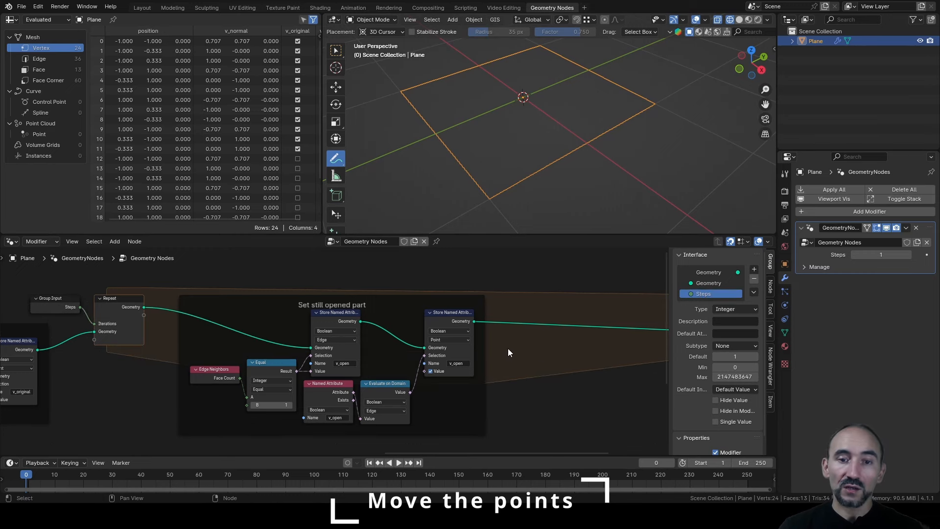
middle_click_drag(508, 348, 255, 354)
key("ctrl+s")
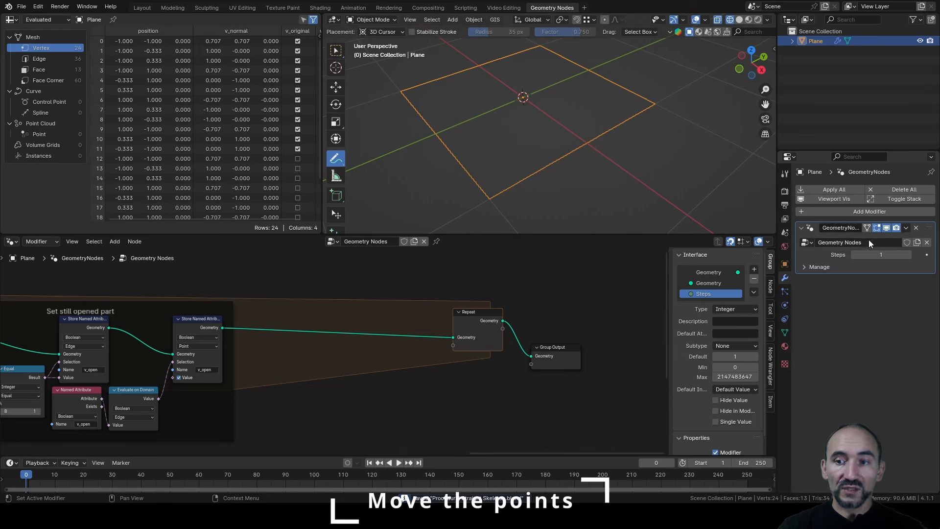
Add a Set Position node on the Geometry link just before the Repeat zone's output.
key("F3")
type("set po")
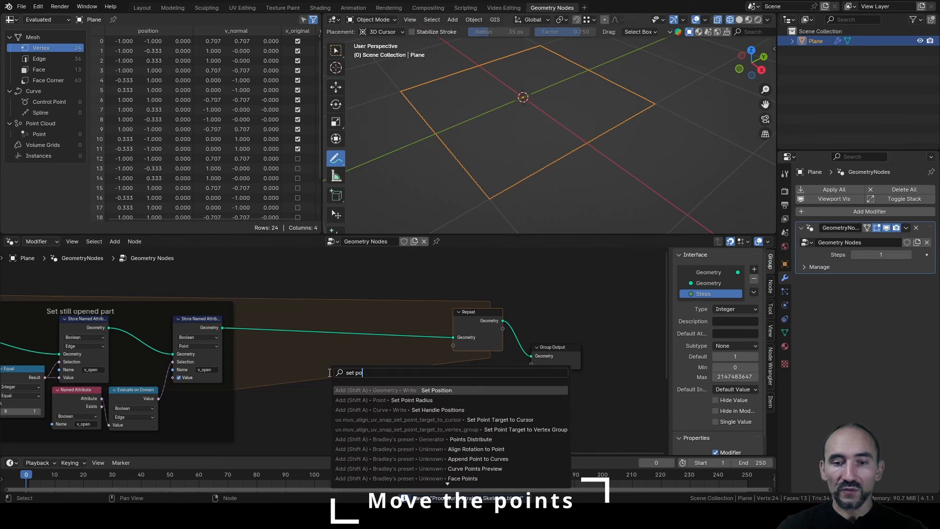
key("Return")
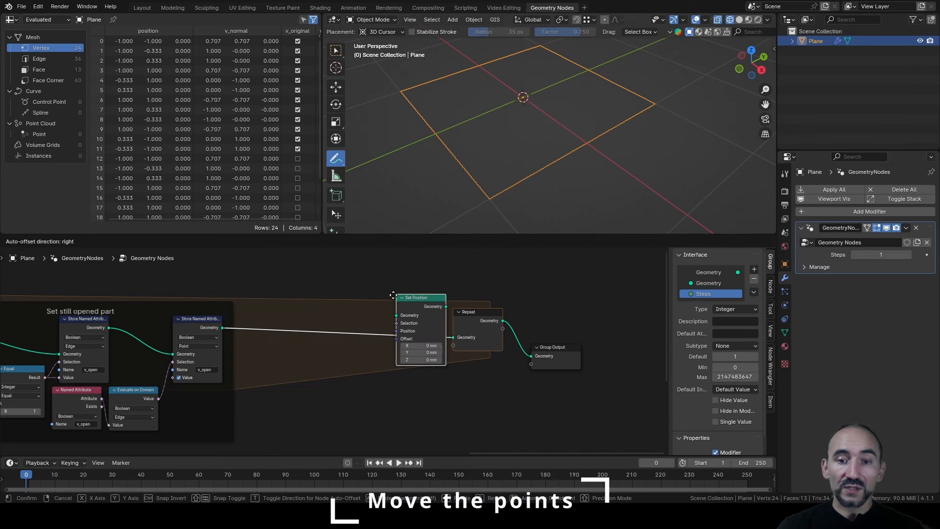
left_click(386, 307)
Route the Extrude Mesh node's Top output through two reroutes above the node frames into the Set Position node's Selection.
middle_click_drag(342, 353, 451, 362)
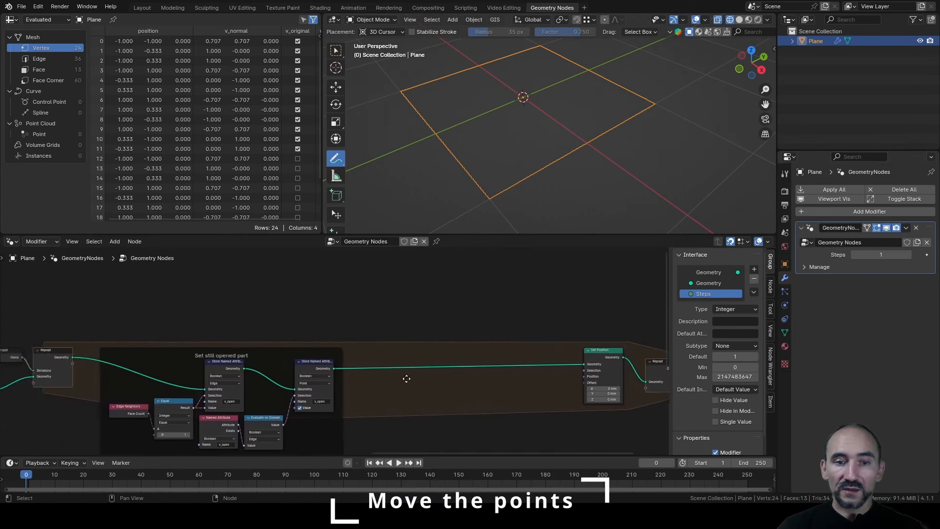
scroll(451, 361, "down", 1)
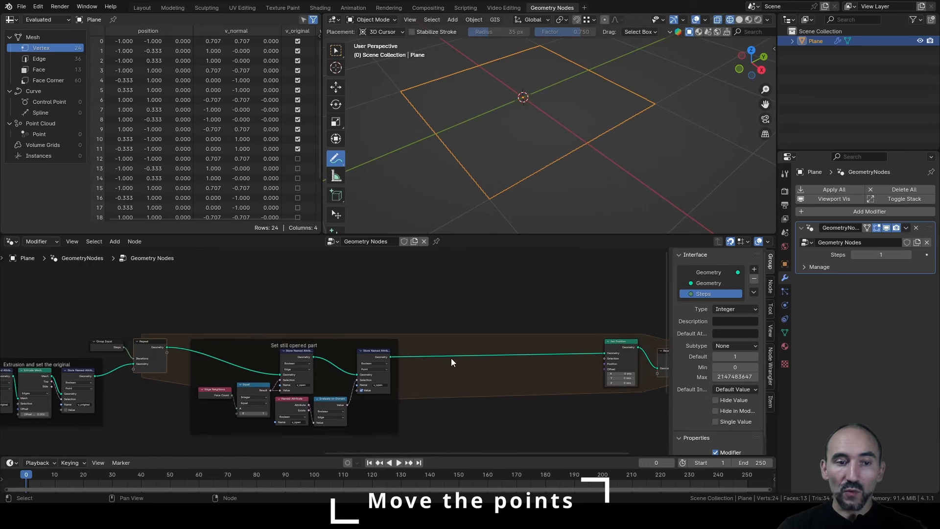
left_click_drag(51, 386, 105, 298)
type("rero")
key("Return")
left_click(105, 299)
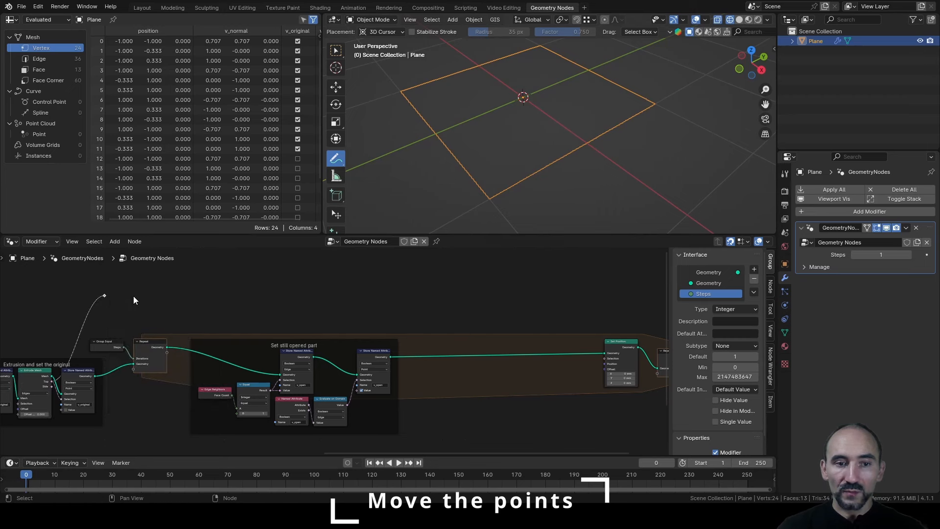
left_click_drag(104, 296, 570, 298)
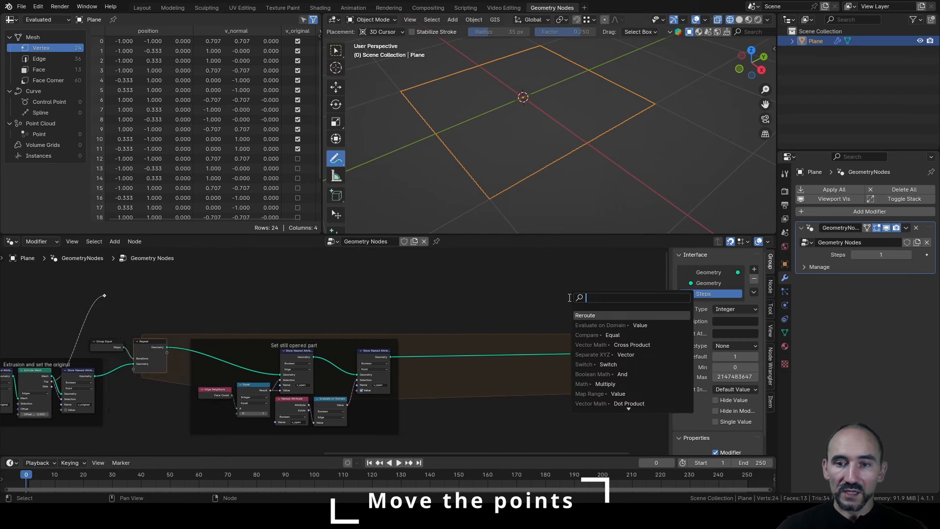
left_click(591, 315)
left_click(586, 324)
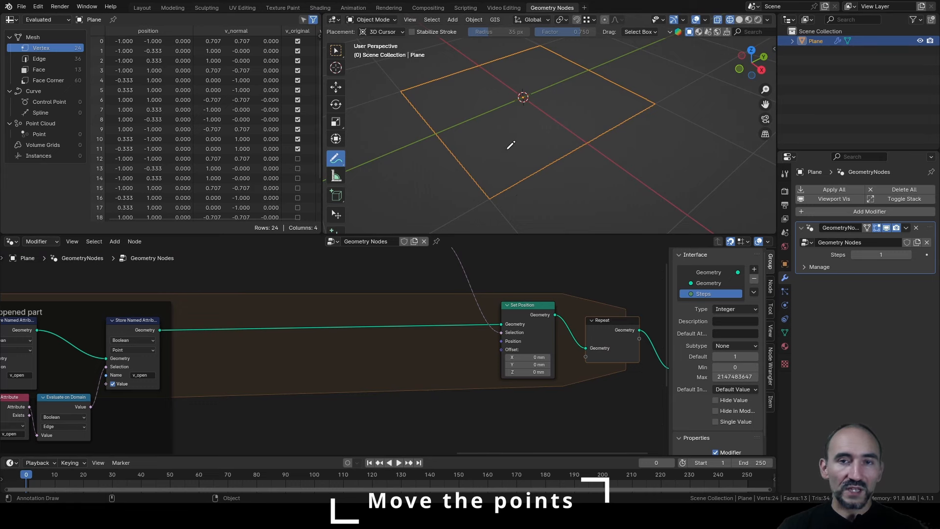
Swap the Cross Product inputs in the Save normal on curve frame so Curve Tangent feeds the first vector and 0, 0, -1 the second.
scroll(349, 359, "down", 6)
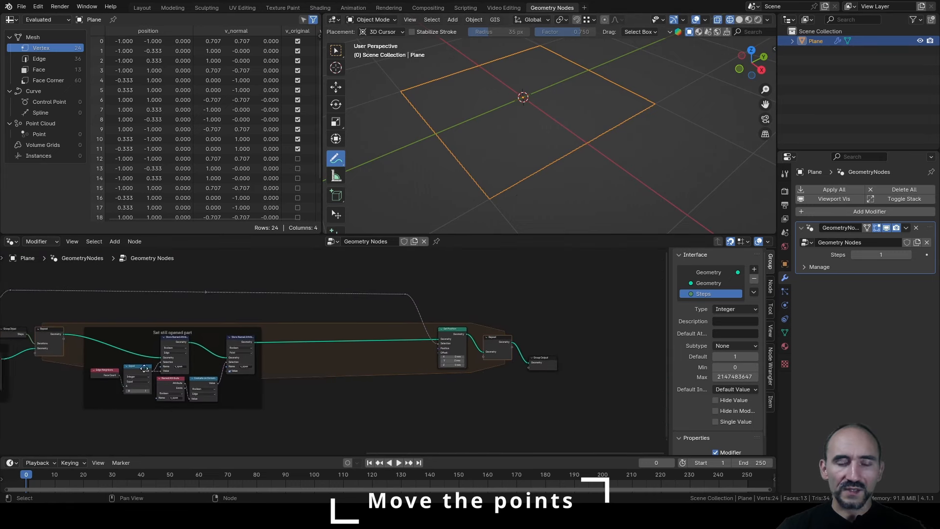
middle_click_drag(19, 324, 17, 304)
scroll(234, 369, "up", 4)
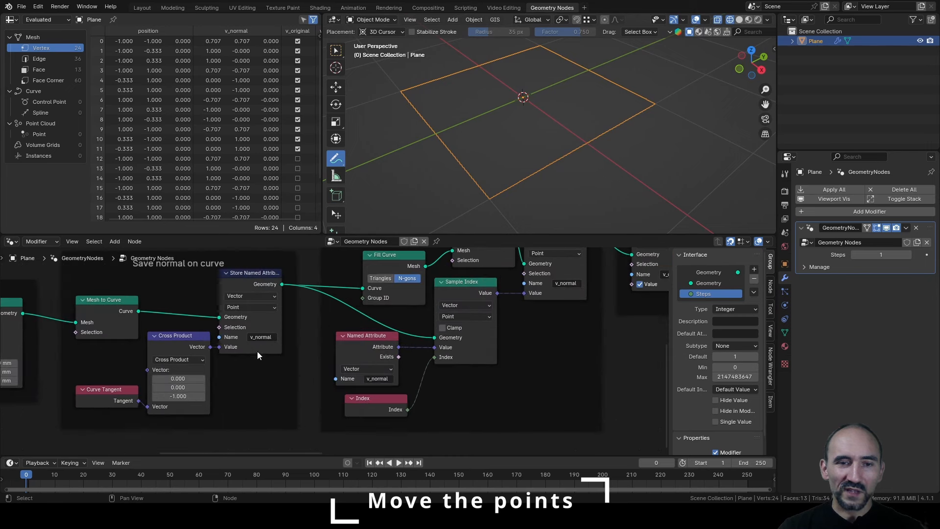
middle_click_drag(234, 369, 319, 372)
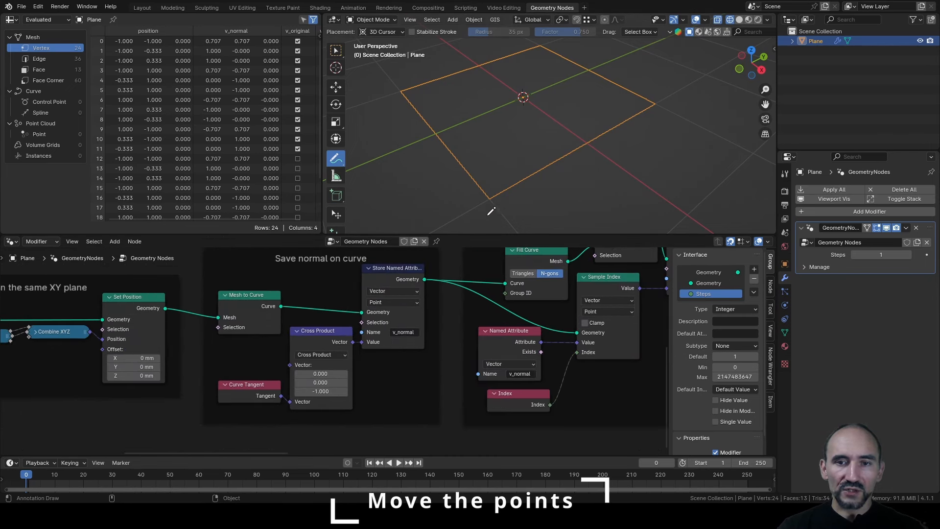
left_click(334, 55)
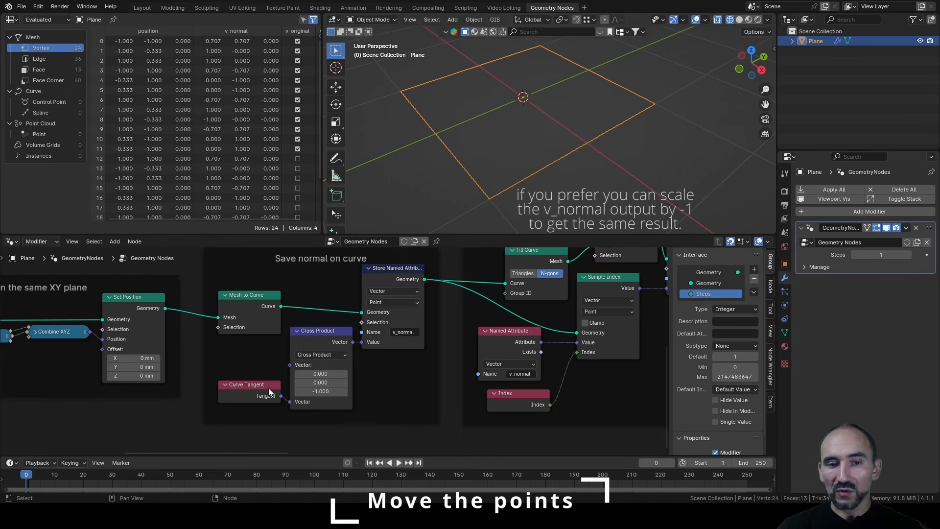
left_click(316, 336)
key("alt+s")
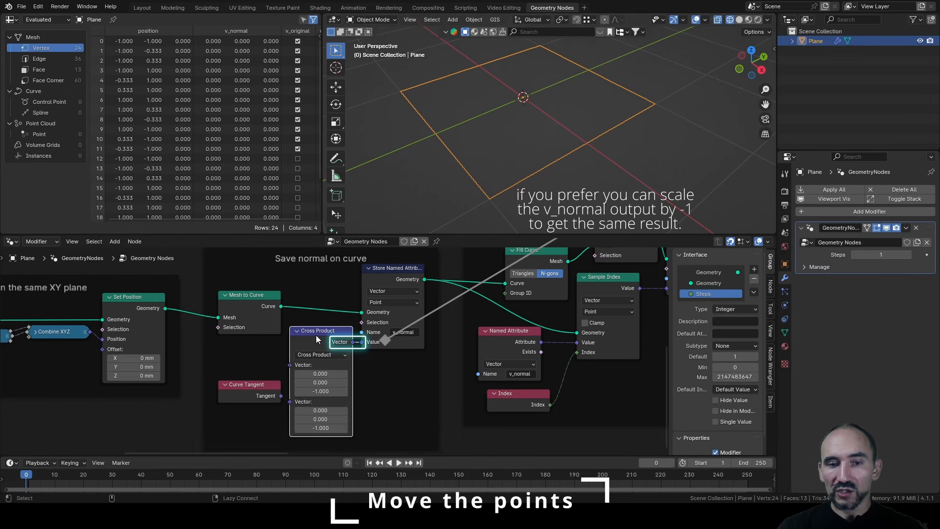
left_click_drag(259, 386, 289, 371)
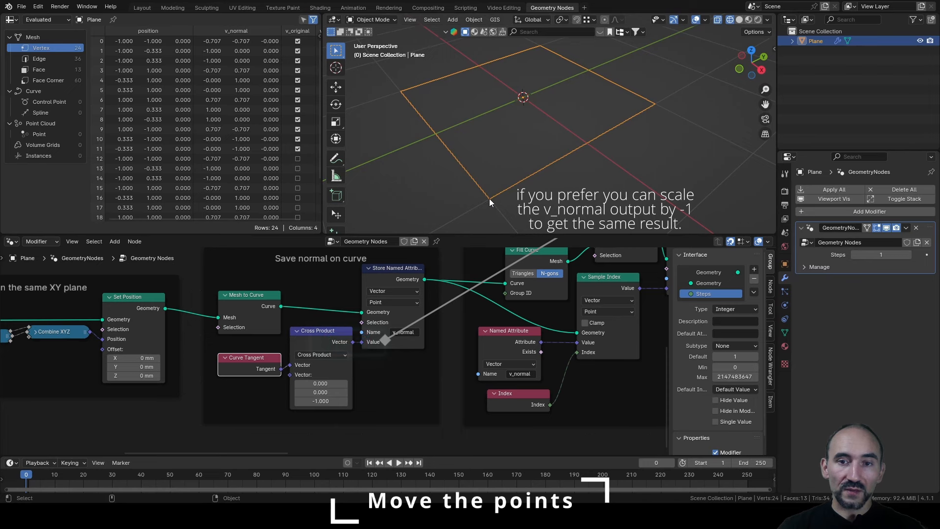
Add a Named Attribute node reading the v_normal vector inside the Repeat zone, before Set Position.
scroll(450, 354, "down", 9)
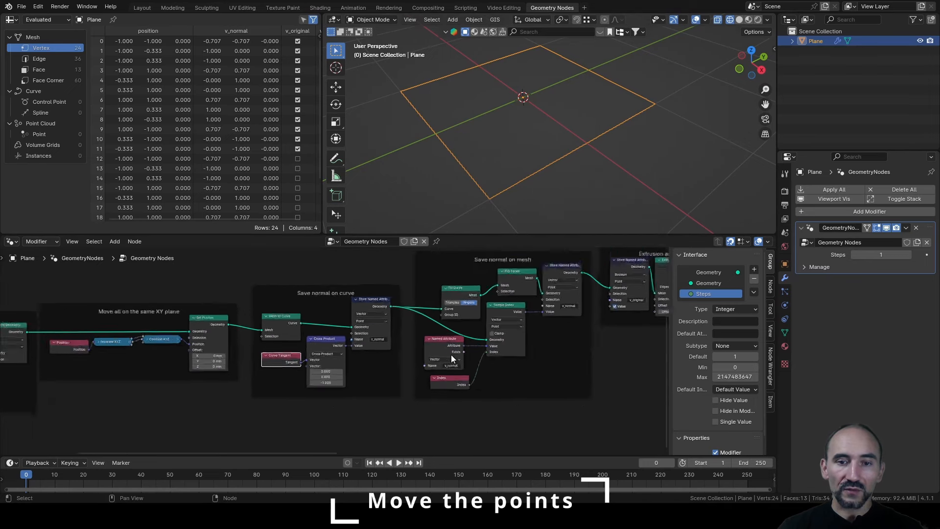
middle_click_drag(541, 344, 482, 398)
scroll(459, 378, "up", 3)
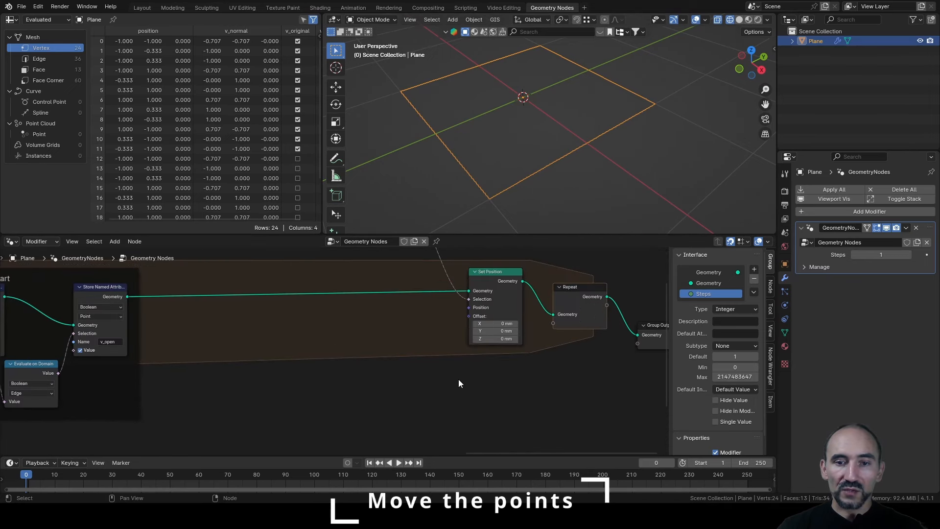
key("F3")
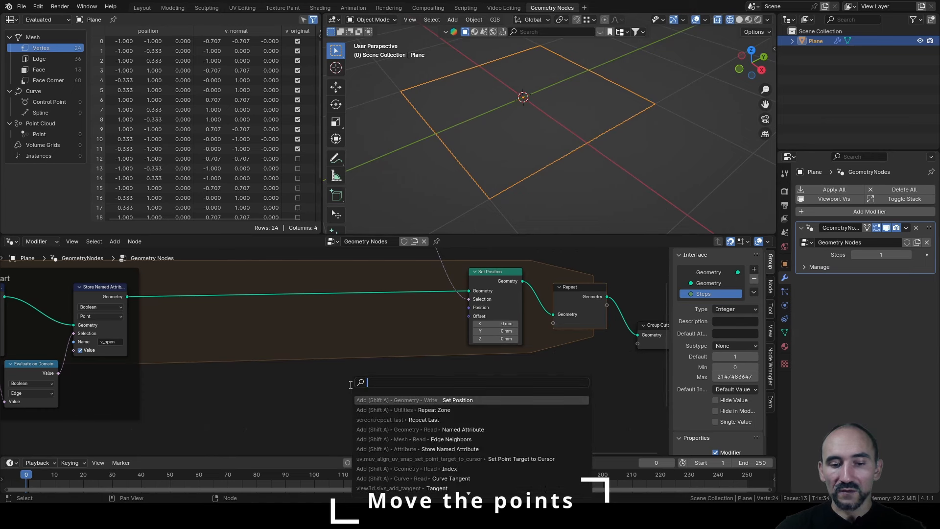
type("nam")
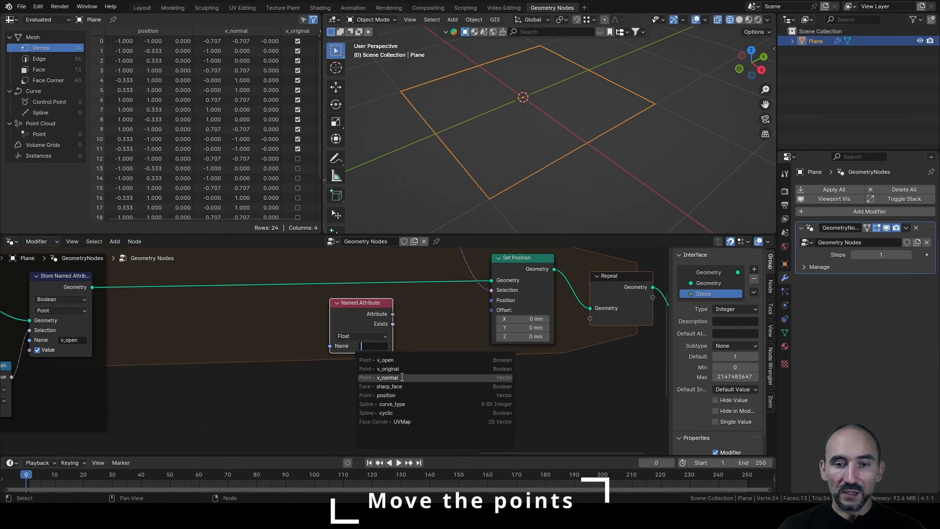
left_click(401, 375)
Feed the v_normal attribute into a new vector Scale node placed beside it.
key("shift+a")
type("c")
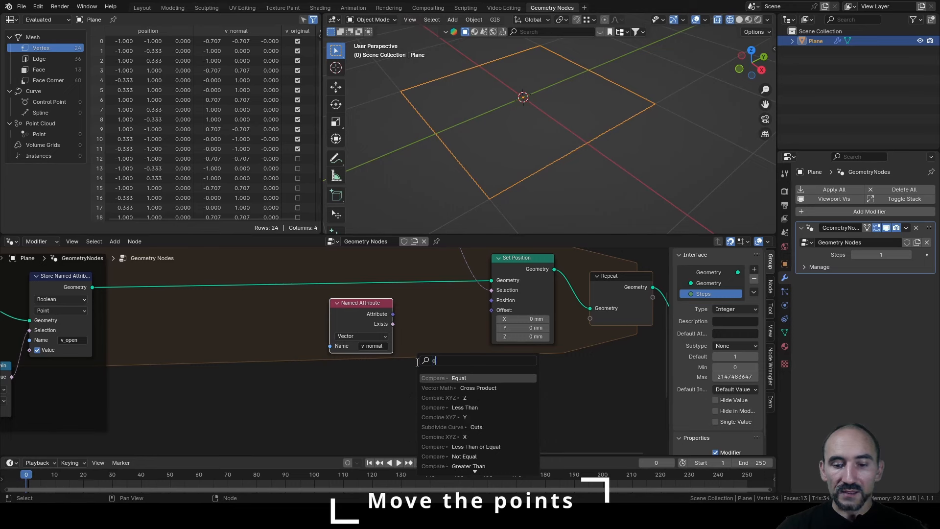
type("ale")
key("Return")
left_click(409, 339)
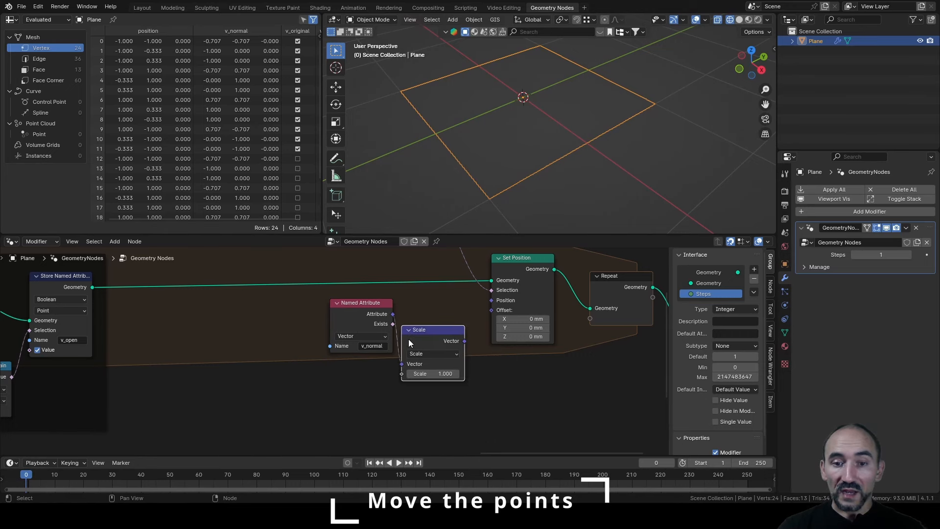
Expose the Scale node's Scale factor as a modifier input through a new Group Input node.
key("shift+a")
type("group i")
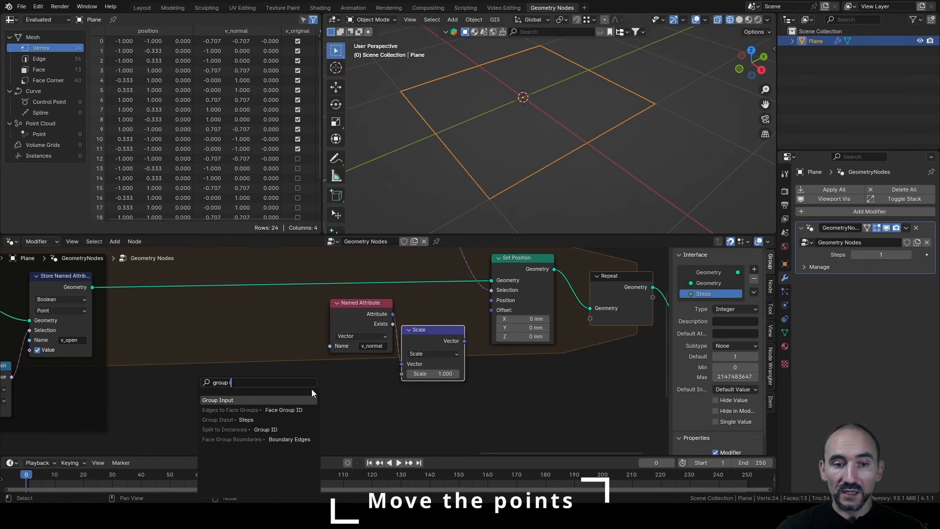
key("Return")
left_click(230, 375)
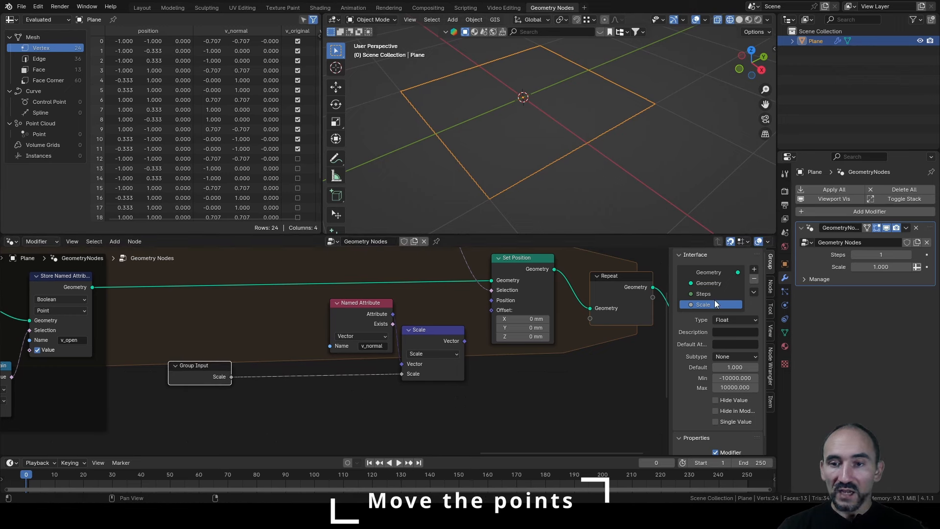
Rename the Scale group input to Shift step and set its subtype to Distance.
double_click(711, 304)
left_click_drag(712, 305, 666, 299)
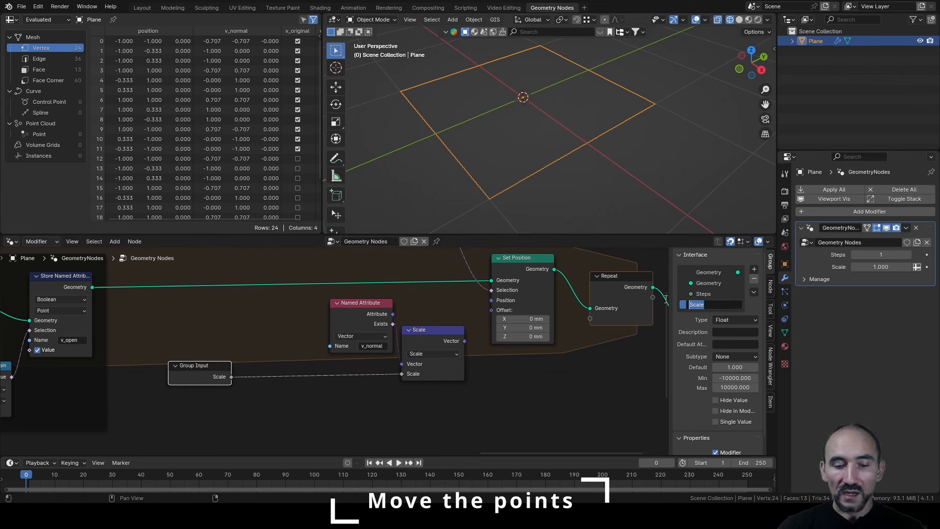
type("Shift s")
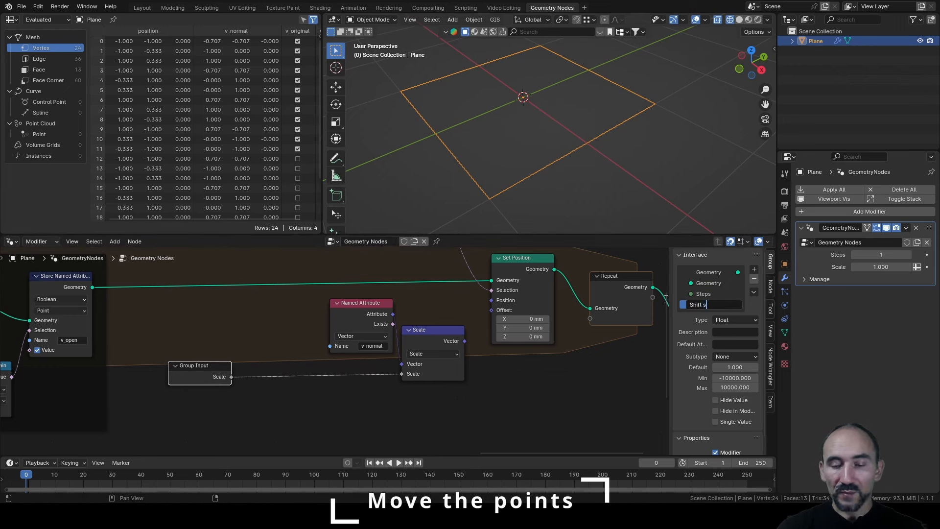
type("tep")
left_click(734, 357)
left_click(741, 433)
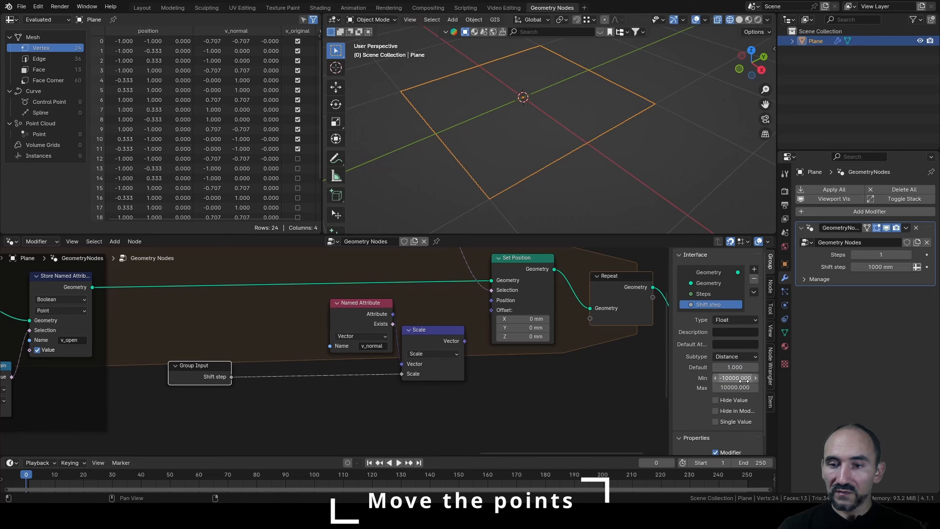
Move the Shift step input above Steps and make both inputs Single Value.
left_click_drag(709, 304, 704, 294)
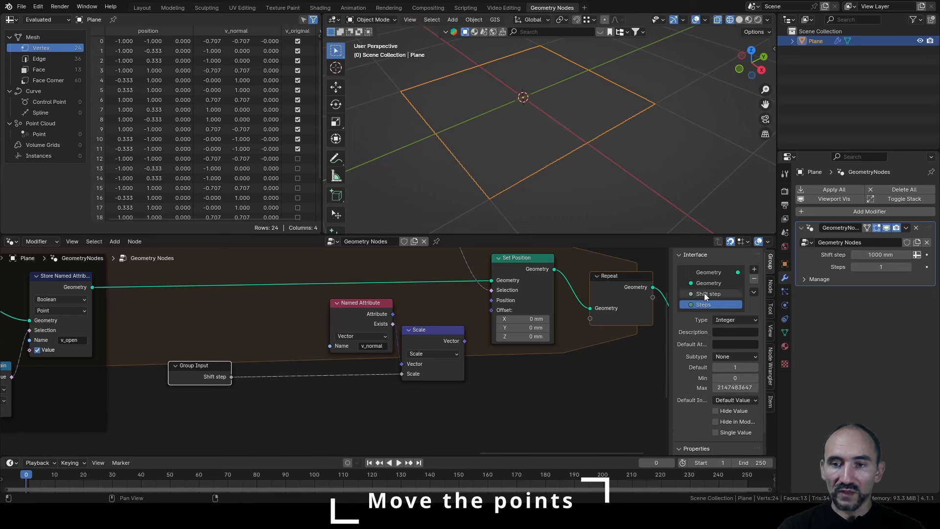
left_click(709, 294)
left_click(734, 419)
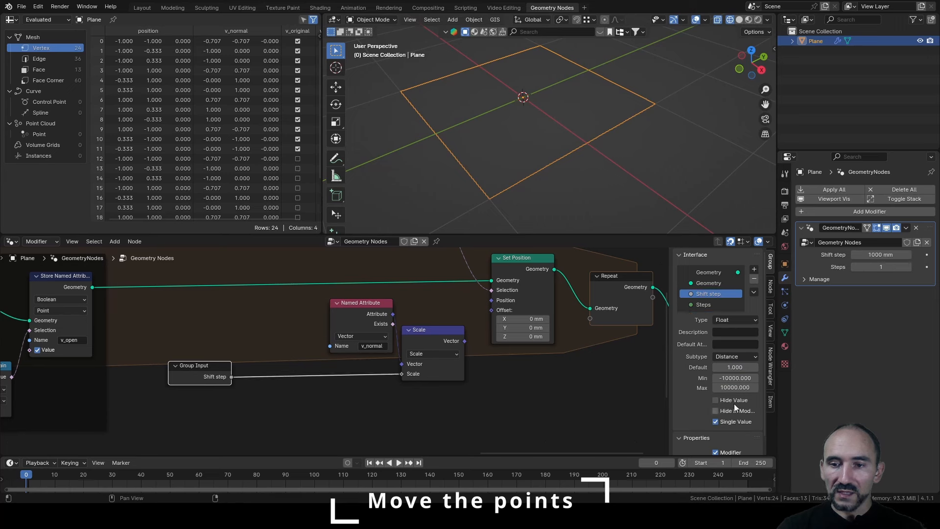
left_click(706, 306)
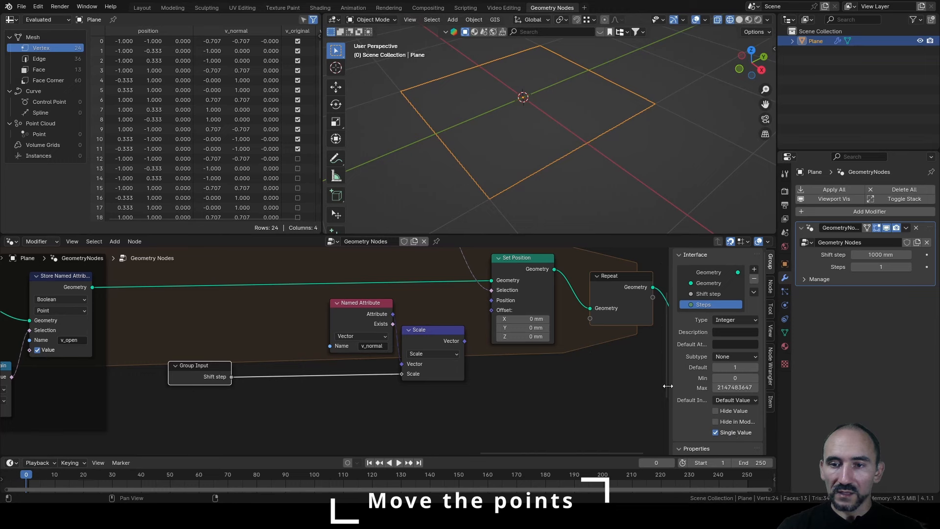
left_click(445, 389)
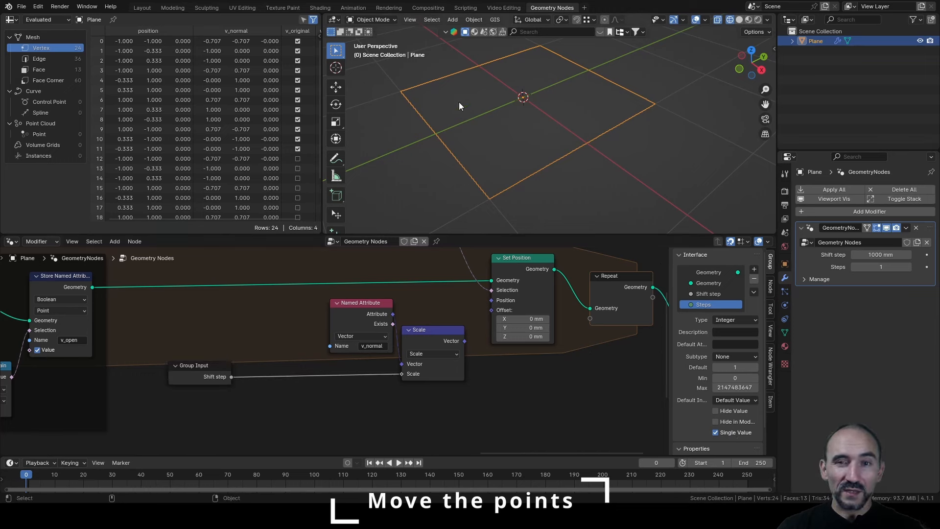
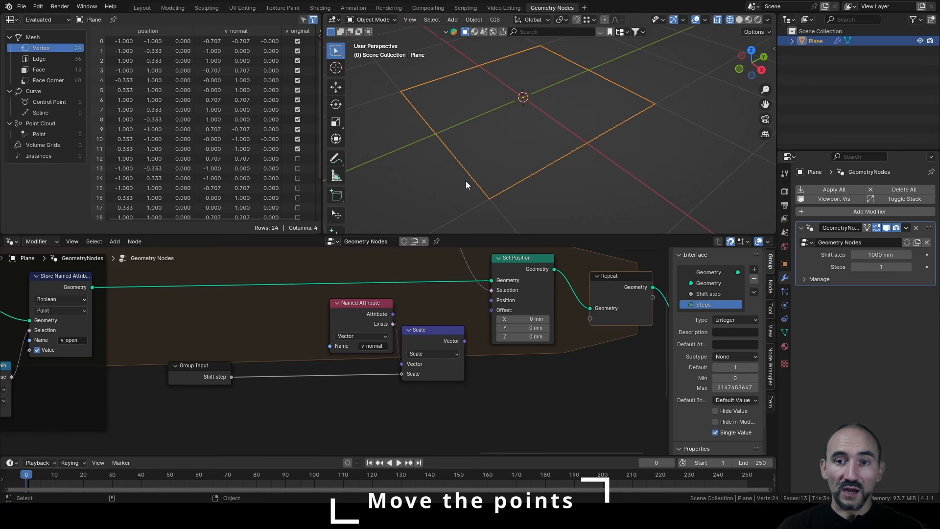
Draw annotation arrows at the plane's corners in the viewport to illustrate normal directions, and undo them.
key("shift+space")
key("d")
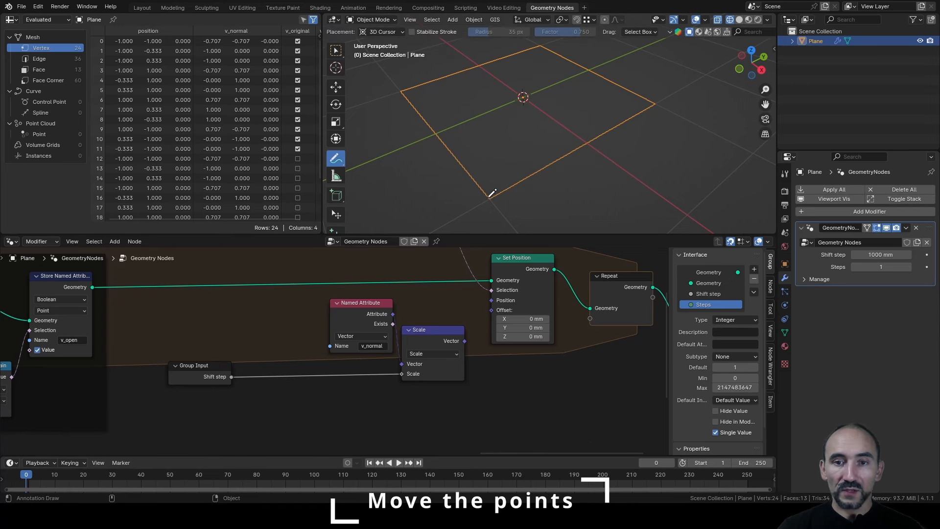
mouse_move(489, 198)
left_mouse_down()
mouse_move(478, 227)
mouse_move(498, 169)
left_mouse_up()
left_click_drag(489, 177, 505, 181)
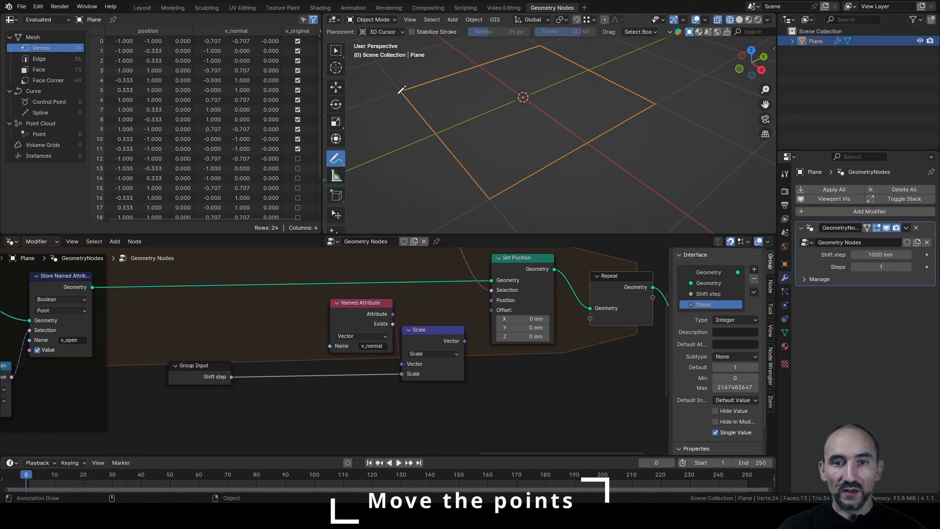
mouse_move(401, 91)
left_mouse_down()
mouse_move(387, 115)
mouse_move(401, 97)
mouse_move(400, 115)
mouse_move(371, 88)
left_mouse_up()
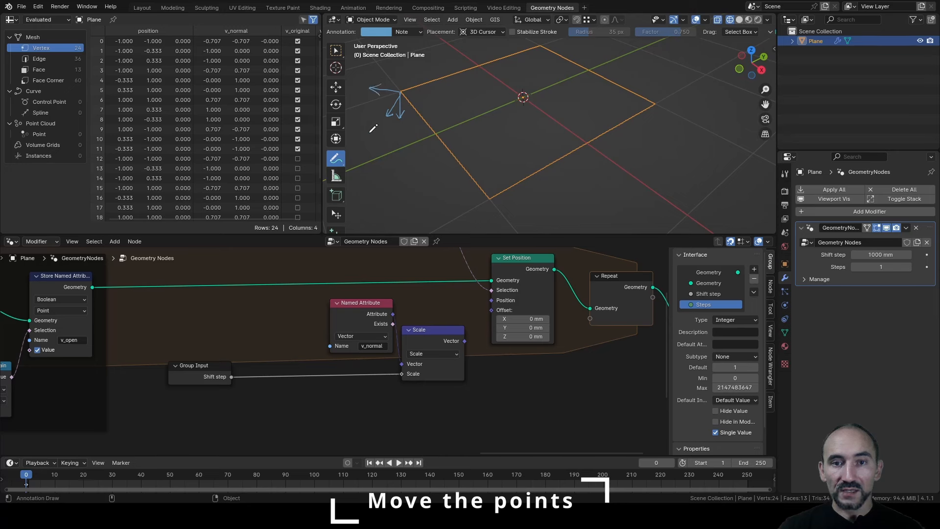
key("ctrl+z")
key("ctrl+z")
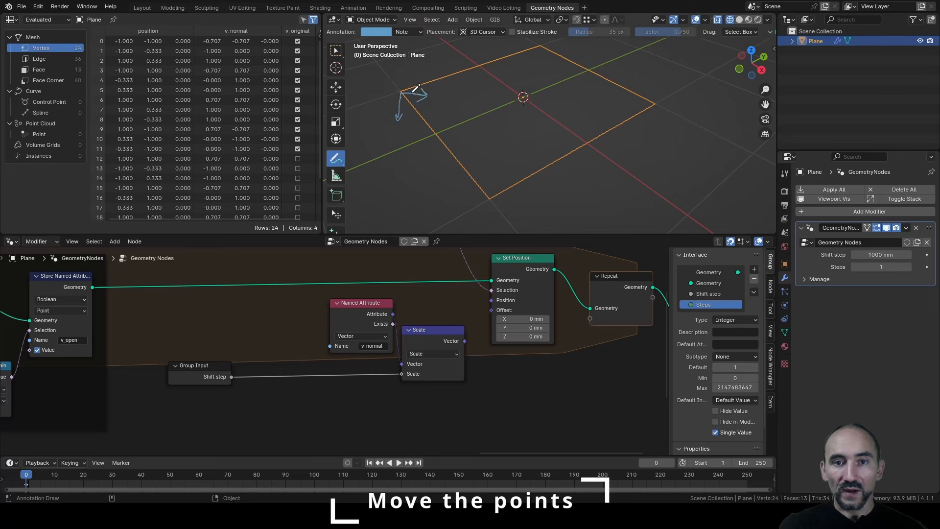
Annotate a diagonal arrow at the plane's corner and a clockwise curved arrow inside the plane.
left_click_drag(402, 92, 419, 73)
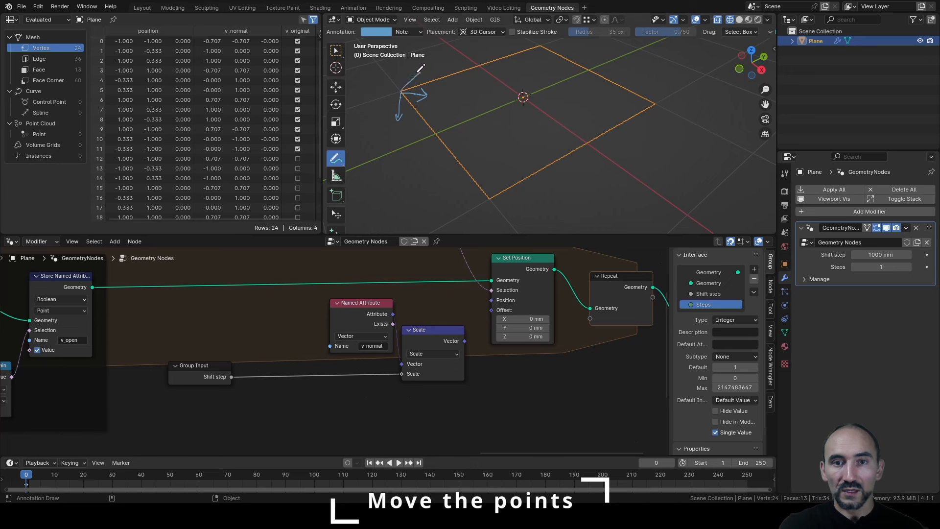
mouse_move(515, 147)
left_mouse_down()
mouse_move(547, 92)
mouse_move(541, 109)
mouse_move(552, 113)
left_mouse_up()
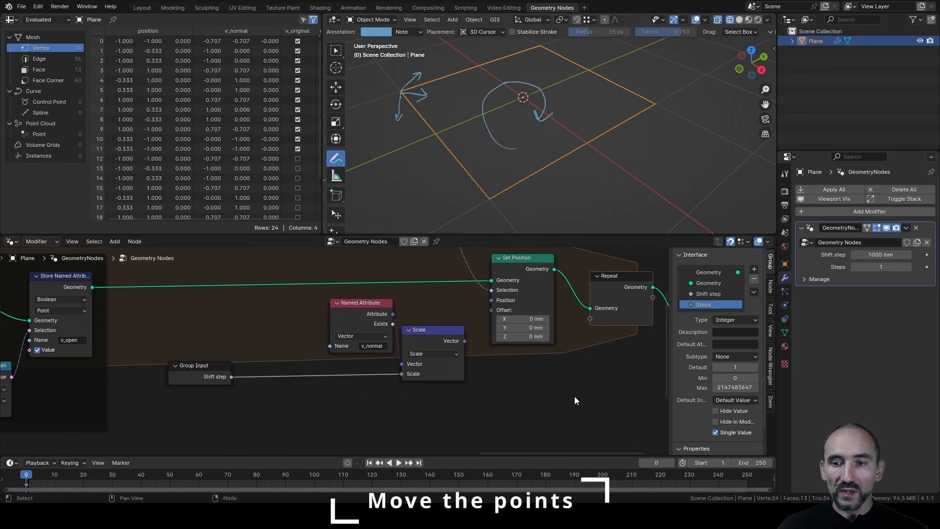
Add a Boolean group input named Flip normal and make it Single Value.
left_click(753, 270)
left_click(752, 281)
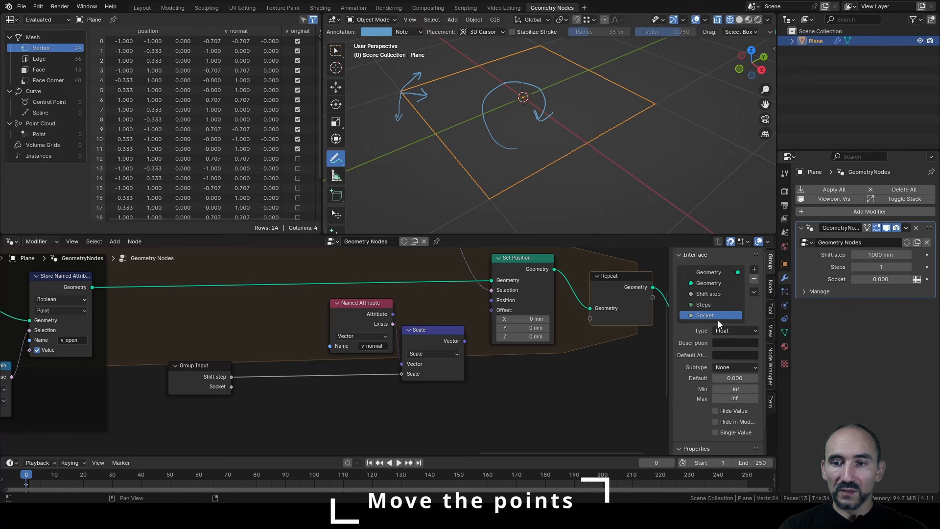
double_click(703, 318)
type("Flip normal")
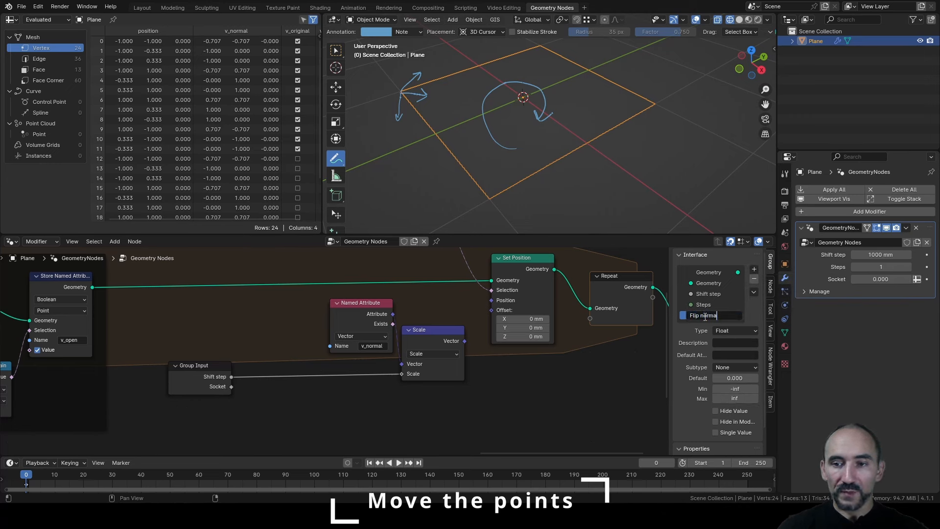
key("Return")
left_click(724, 401)
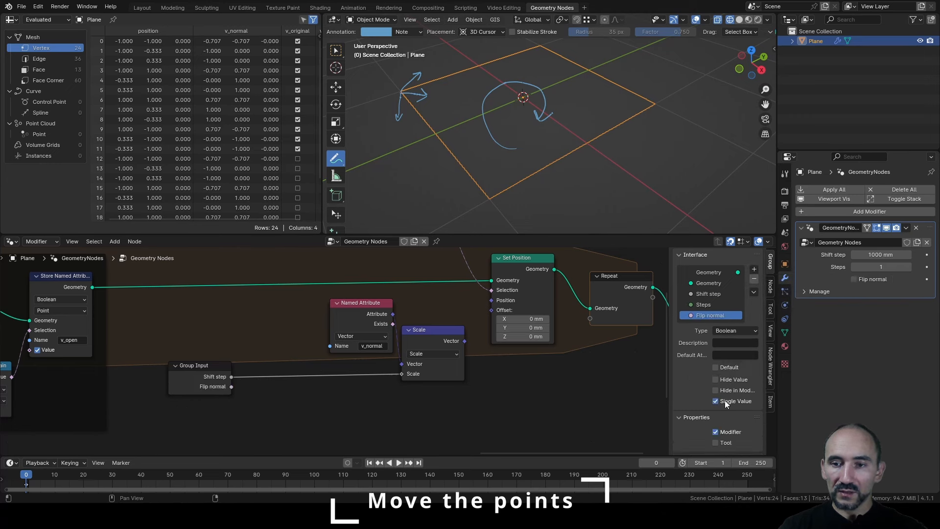
Add an Integer Switch node controlled by the Flip normal group input.
left_click_drag(231, 377, 269, 388)
key("Escape")
type("switch")
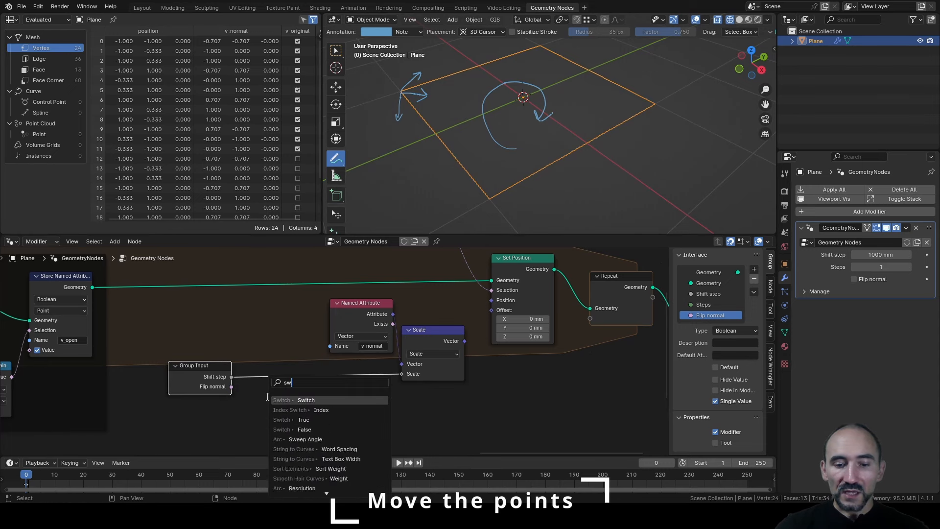
key("Return")
left_click(312, 388)
left_click(343, 407)
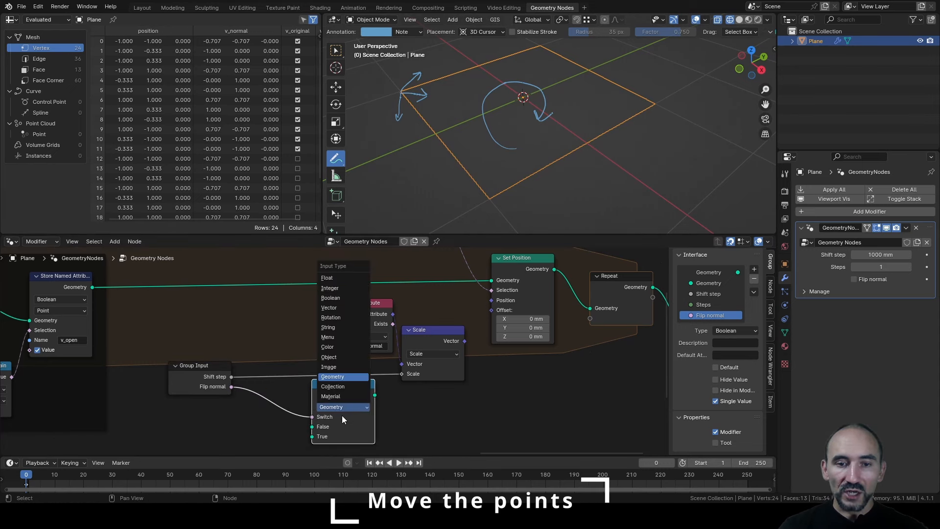
left_click(342, 288)
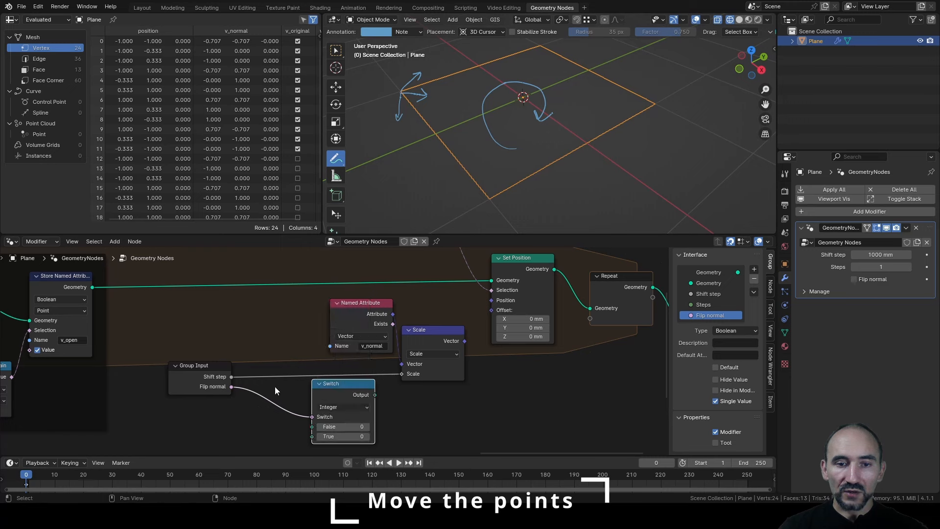
Add a Multiply node that multiplies Shift step by the Switch output, and place the Switch just before it.
left_click_drag(226, 375, 291, 386)
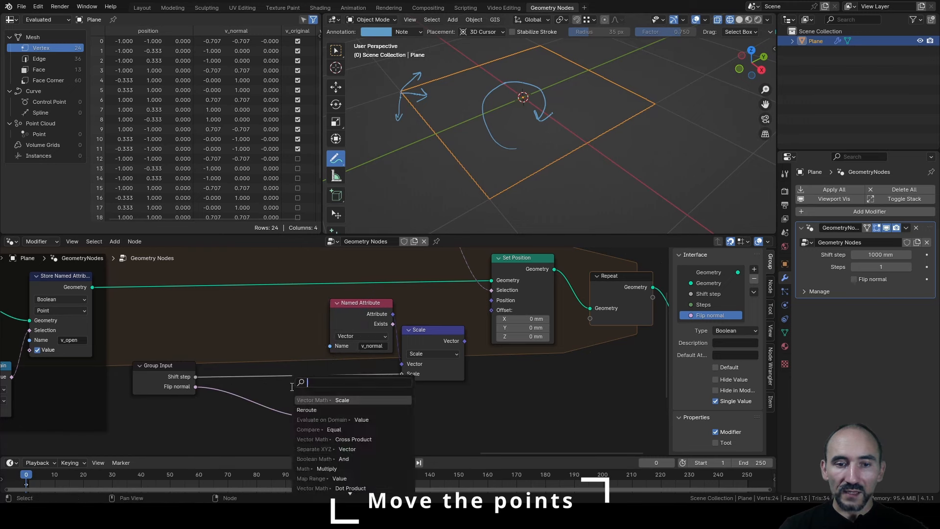
type("mul")
key("Return")
left_click(326, 377)
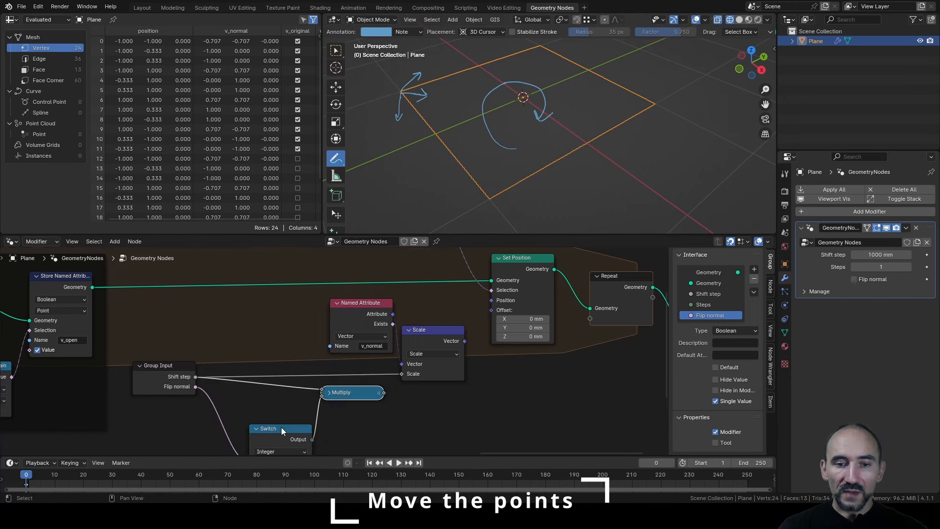
left_click_drag(281, 427, 288, 394)
middle_click_drag(288, 394, 325, 357)
scroll(325, 358, "up", 2)
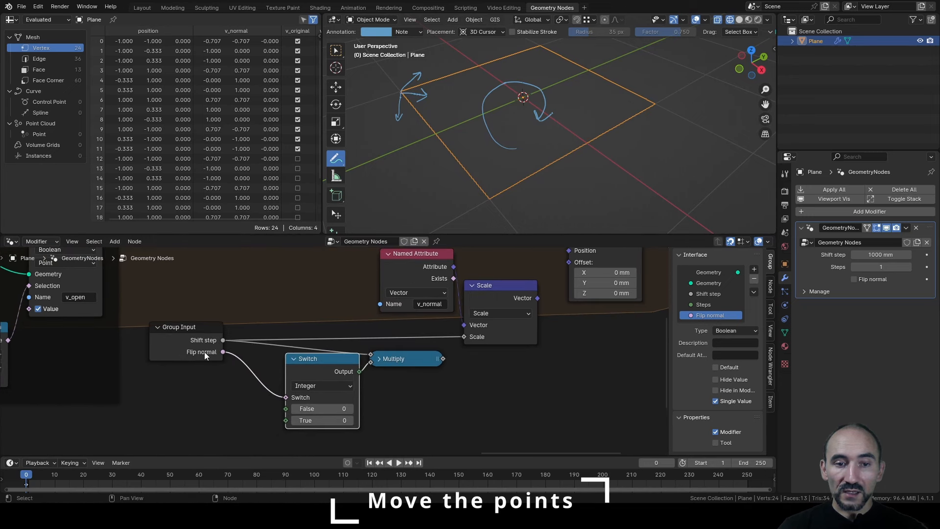
Set the Switch node's False value to -1 and its True value to 1.
left_click(322, 406)
type("-")
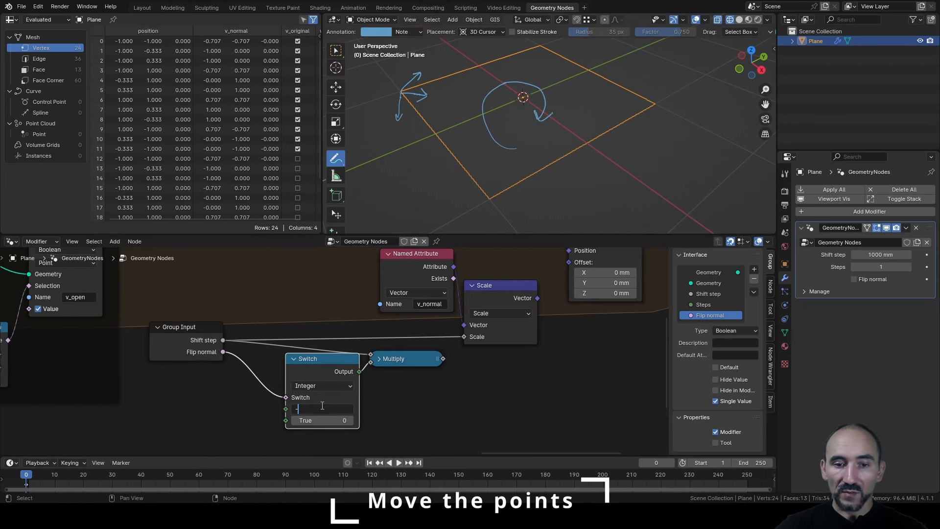
type("1")
key("Tab")
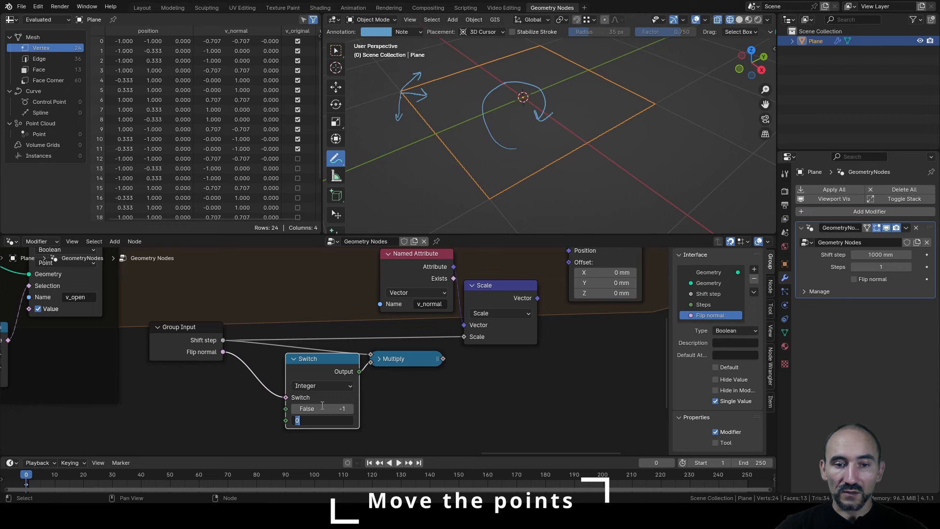
key("Return")
Feed the Multiply result into the Scale node's factor, and connect the collapsed Scale node to Set Position's Offset.
middle_click_drag(419, 382, 319, 396)
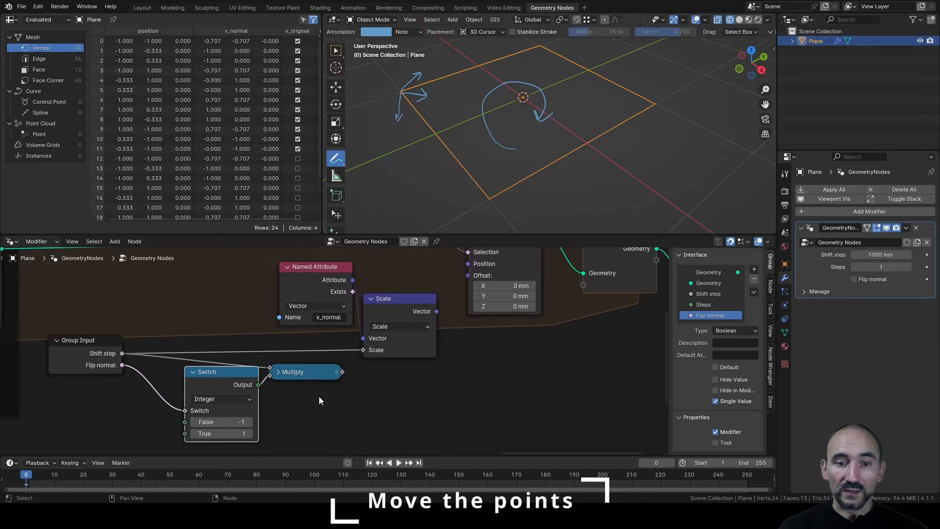
left_click_drag(342, 361, 363, 350)
middle_click_drag(360, 373, 338, 415)
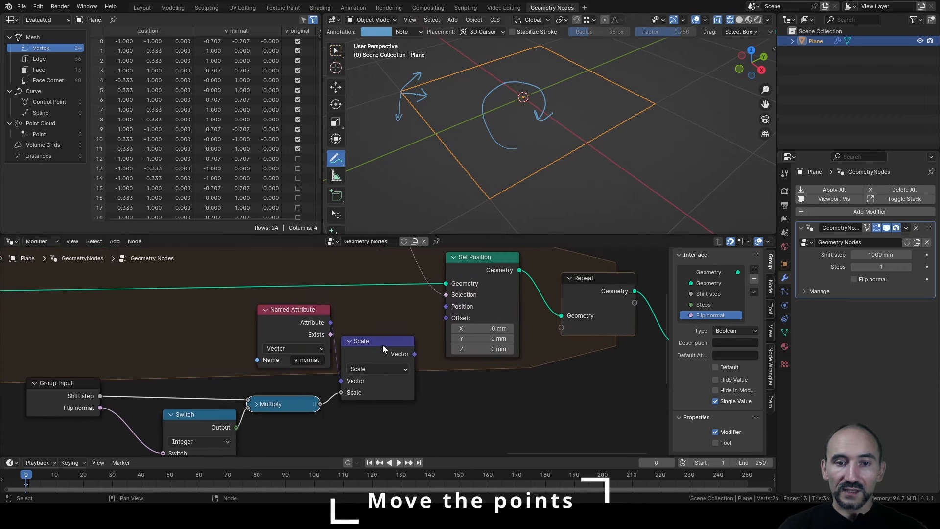
left_click(381, 345)
key("h")
left_click_drag(378, 346, 378, 377)
left_click_drag(414, 373, 442, 321)
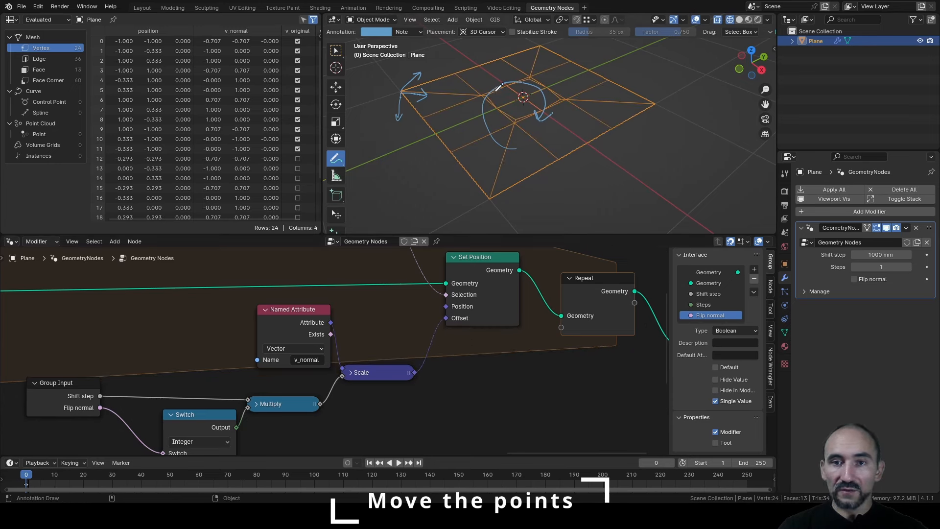
Set the modifier's Shift step to 10 mm and raise Steps to 32.
left_click(880, 254)
type("10")
key("Return")
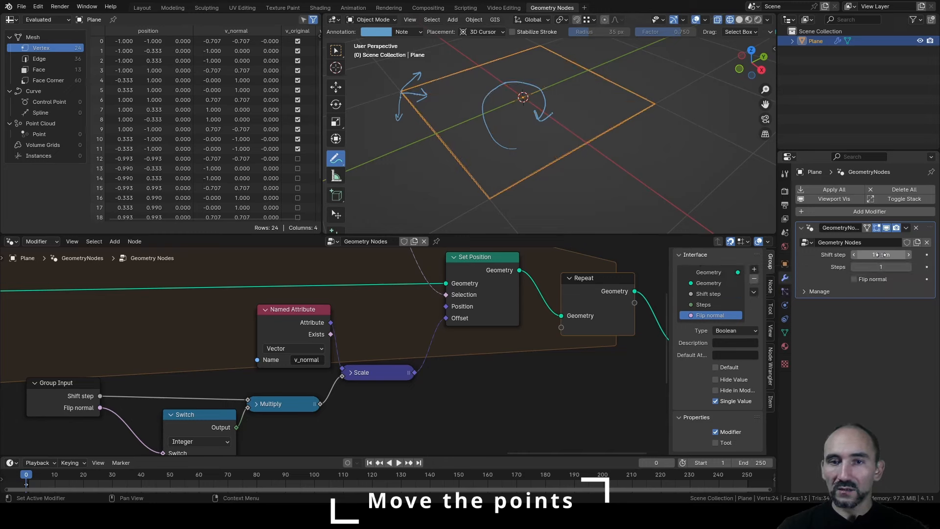
left_click(909, 267)
left_click(909, 267)
left_click(909, 267)
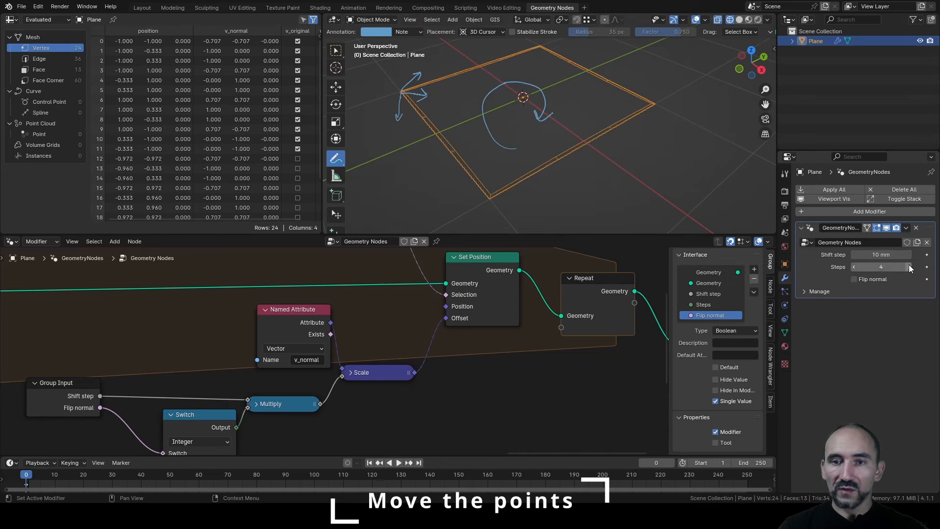
left_click(909, 269)
left_click(909, 269)
left_click(909, 268)
left_click(909, 269)
left_click_drag(909, 268, 930, 268)
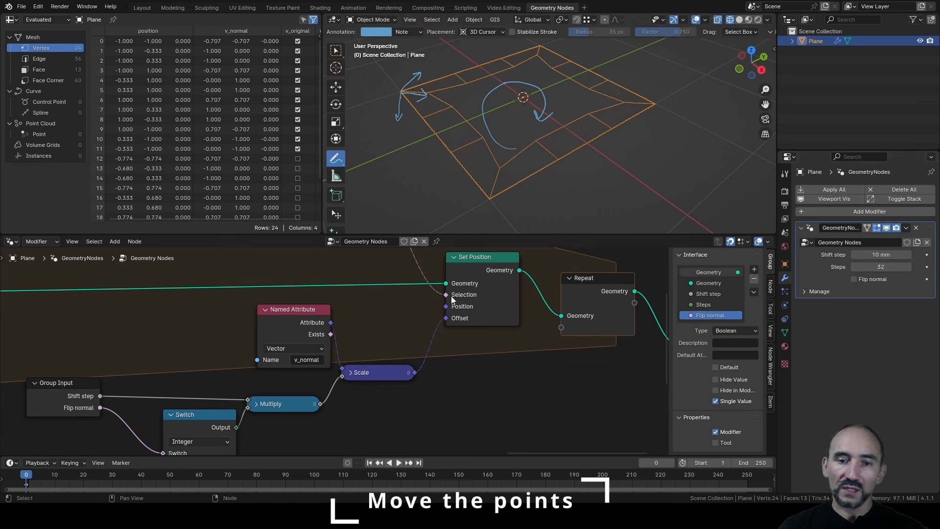
Toggle Flip normal on and off in the modifier to compare the shift directions.
middle_click_drag(251, 385, 261, 361)
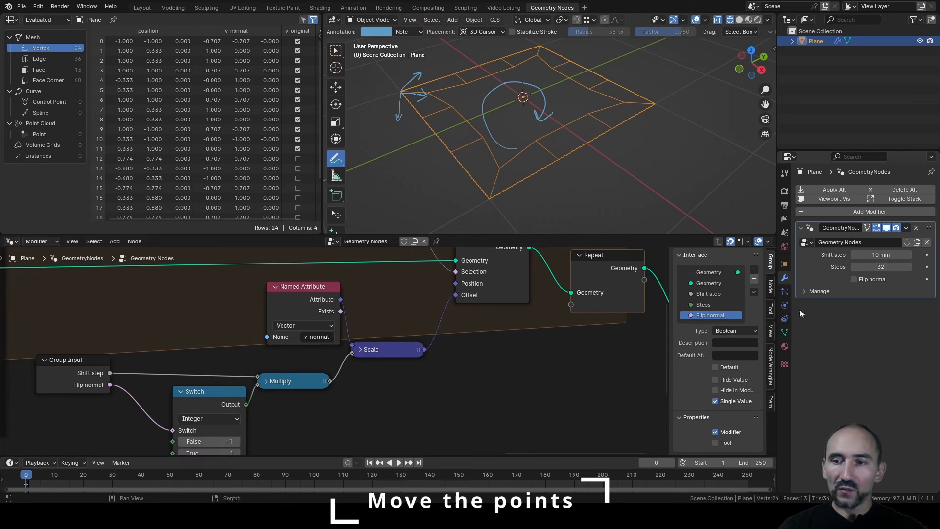
left_click(871, 279)
left_click(870, 279)
left_click(871, 279)
left_click(871, 279)
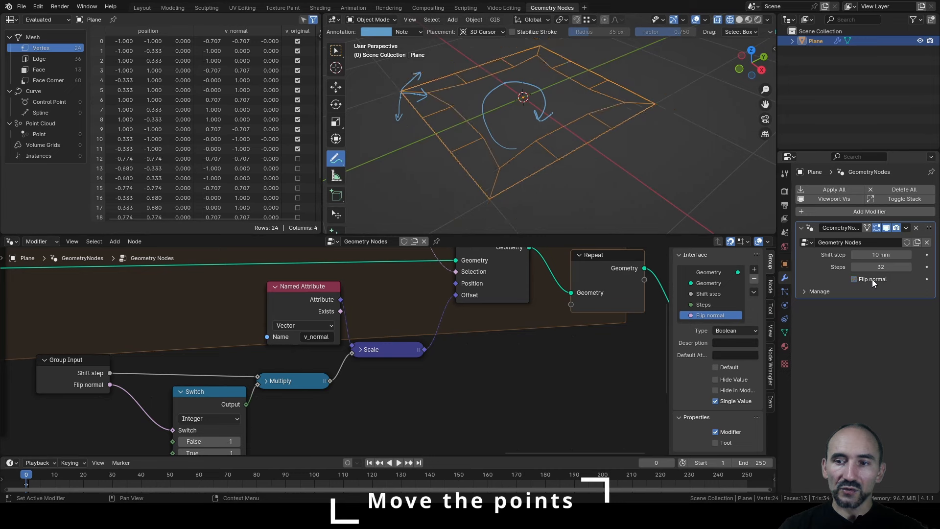
left_click(871, 279)
left_click(872, 279)
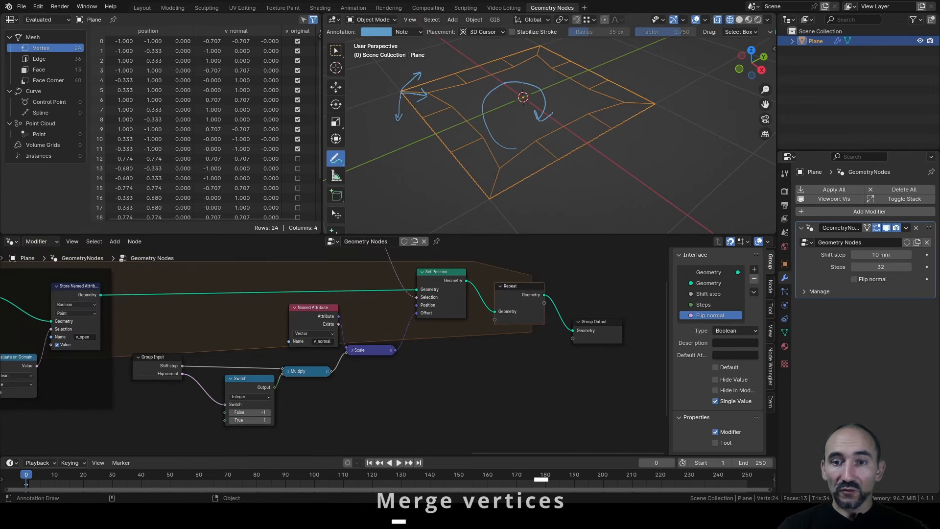
Move the Repeat output and Group Output farther away, and insert a Merge by Distance node after Set Position.
middle_click_drag(521, 370, 268, 396)
left_click_drag(258, 262, 401, 410)
left_click_drag(250, 312, 525, 310)
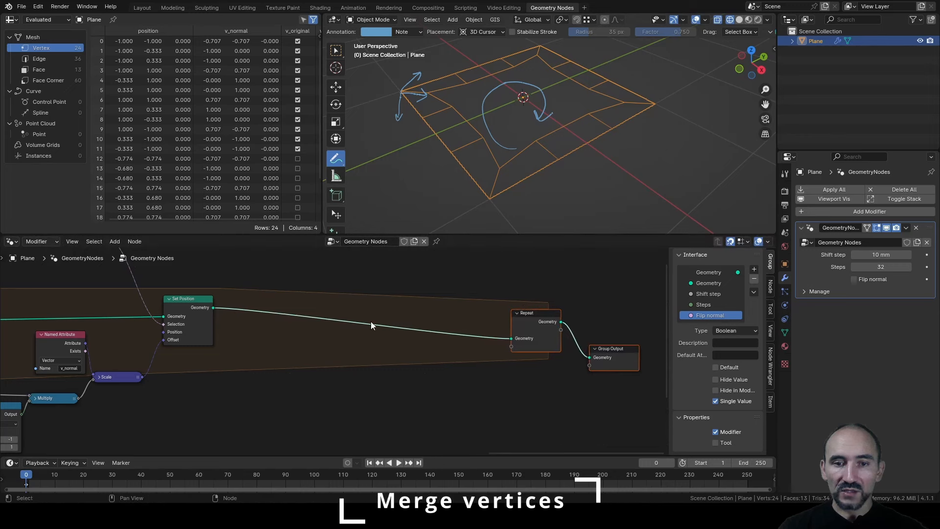
key("F3")
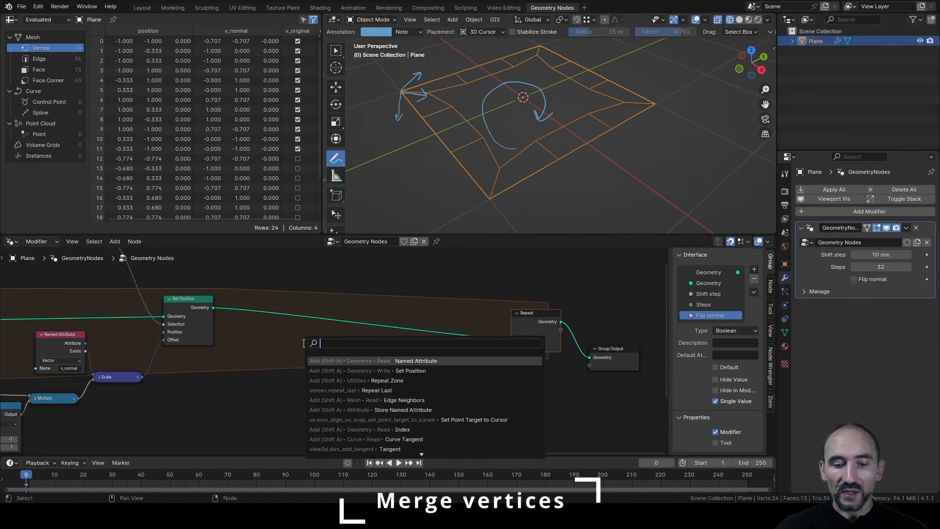
type("merge")
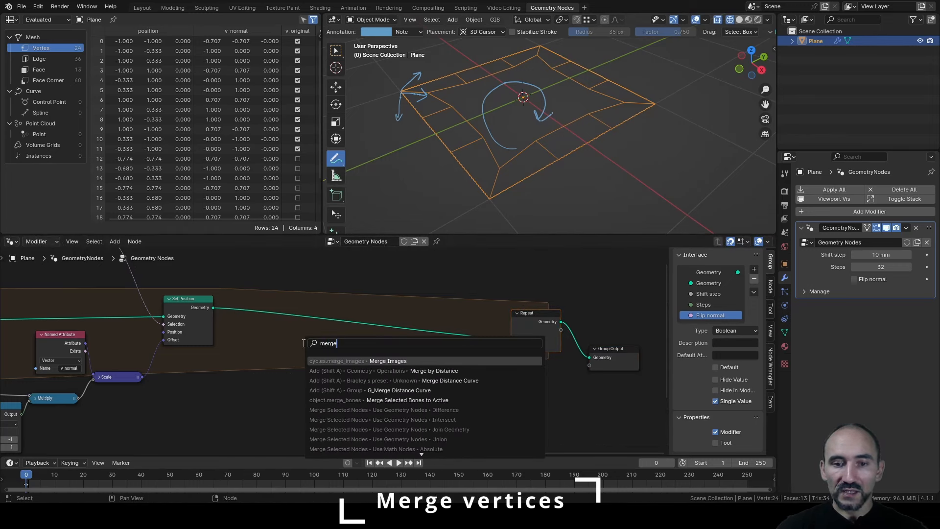
key("Down")
key("Return")
left_click(402, 297)
Connect Set Position's selection source to Merge by Distance's Selection too, and expose its Distance as a single-value group input.
middle_click_drag(272, 316, 305, 402)
left_click_drag(140, 325, 437, 419)
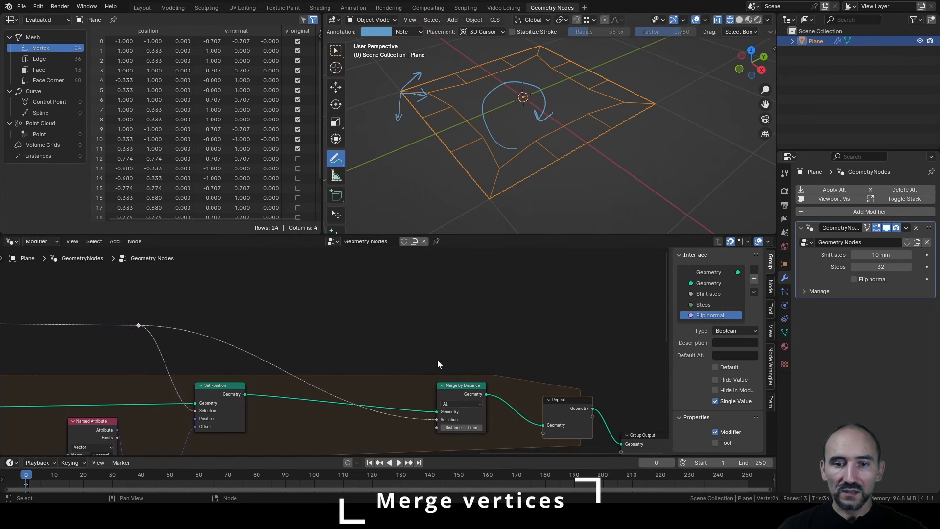
middle_click_drag(438, 390, 421, 324)
scroll(421, 324, "up", 2)
left_click_drag(419, 367, 379, 382)
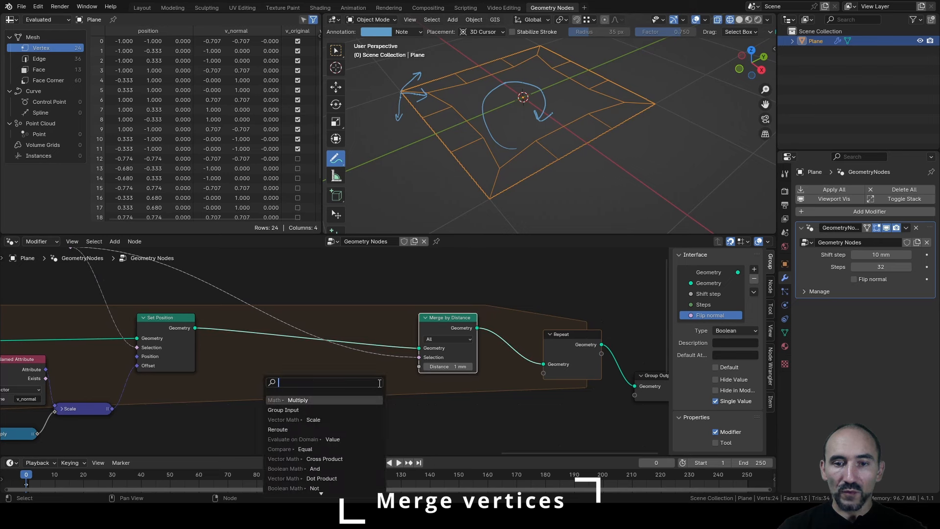
type("group")
key("Return")
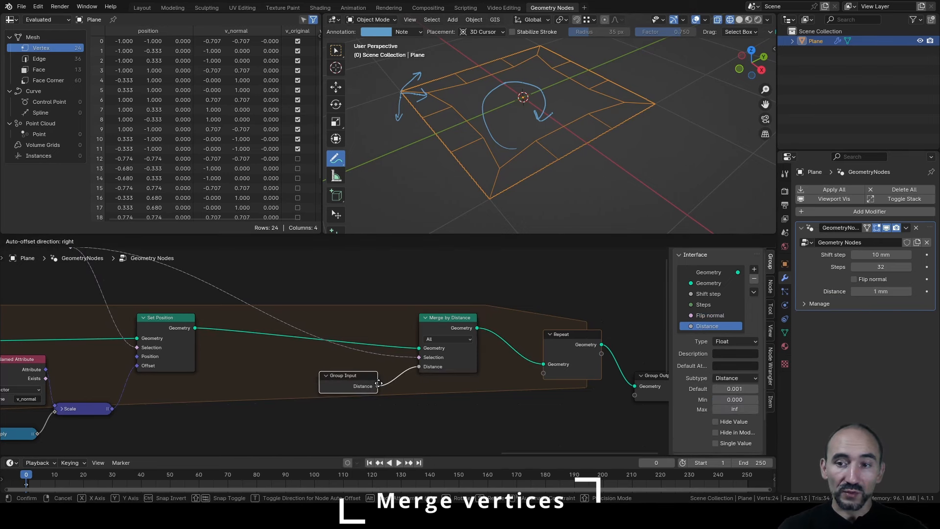
left_click(385, 373)
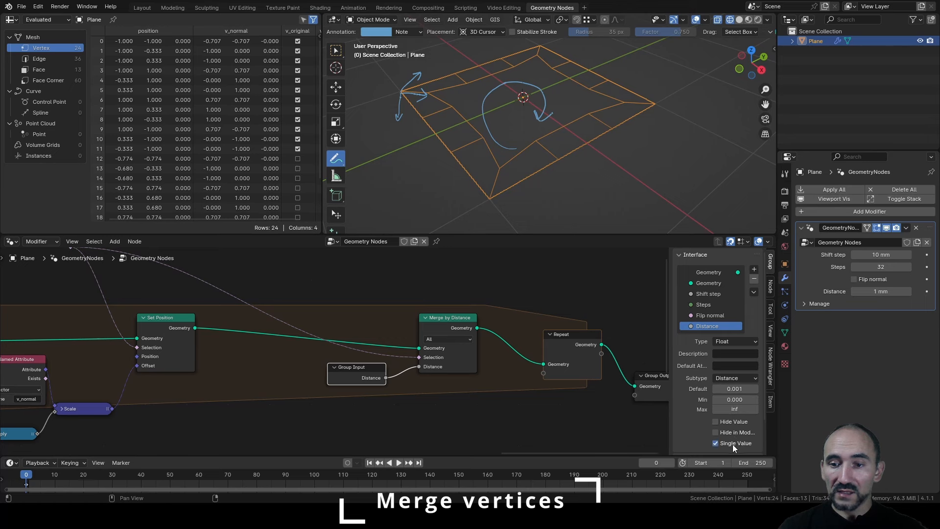
Rename the Distance group input to Merge distance and move it above Flip normal.
double_click(705, 326)
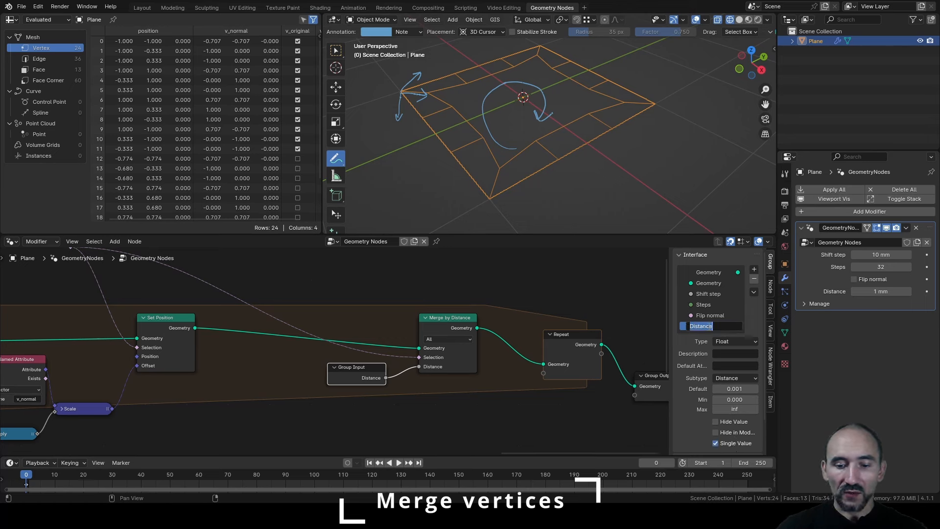
type("Merge dista")
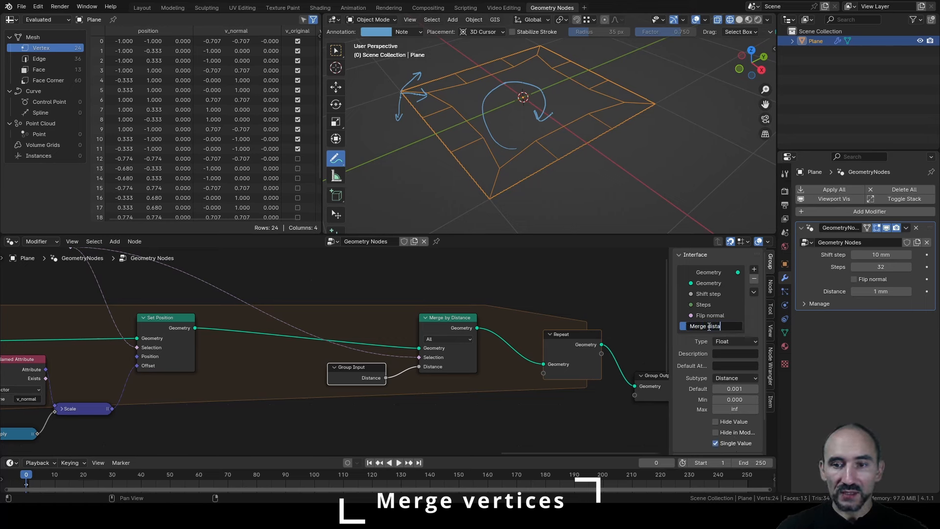
type("nce")
key("Return")
left_click_drag(708, 326, 707, 314)
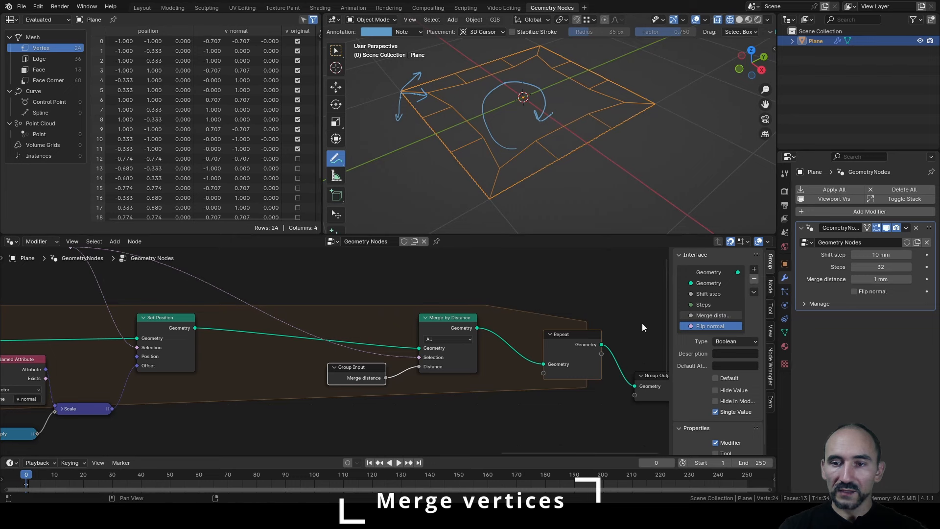
Frame the Set Position nodes and their offset inputs under the label Move.
left_click_drag(179, 268, 408, 427)
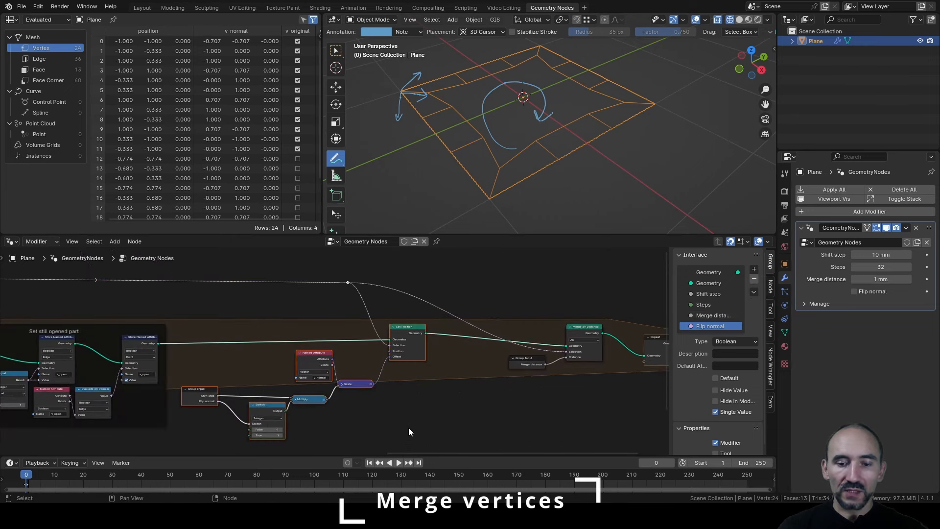
key("ctrl+j")
key("F2")
type("Move")
key("Return")
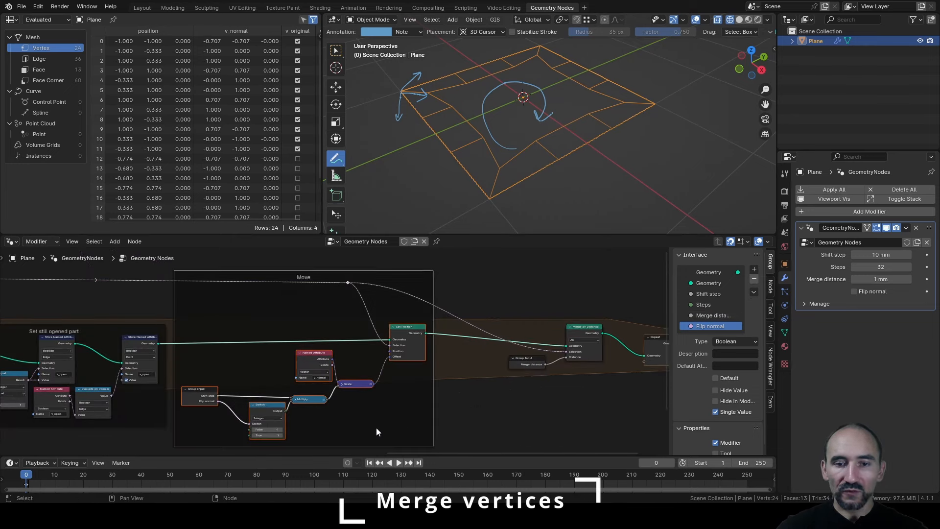
Frame the Merge by Distance node and its Group Input under the label Merge.
left_click(621, 398)
key("ctrl+j")
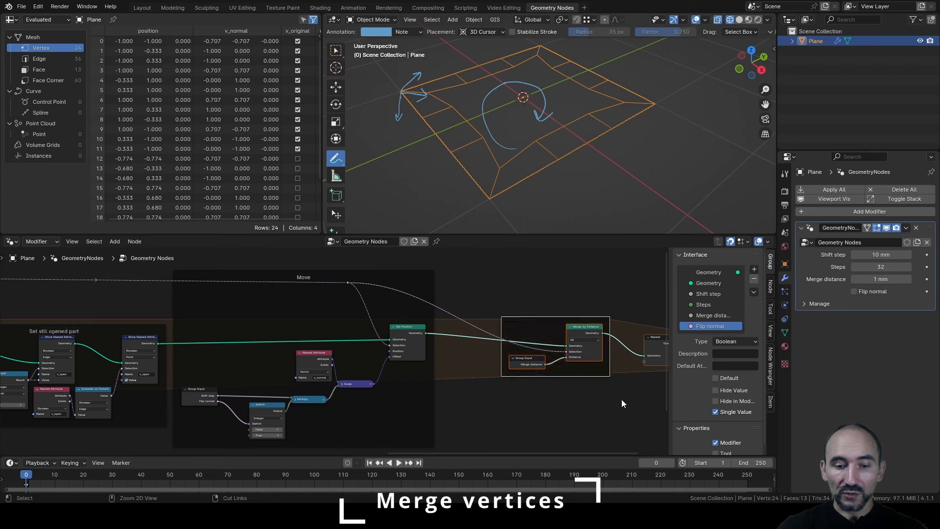
key("F2")
type("Merg")
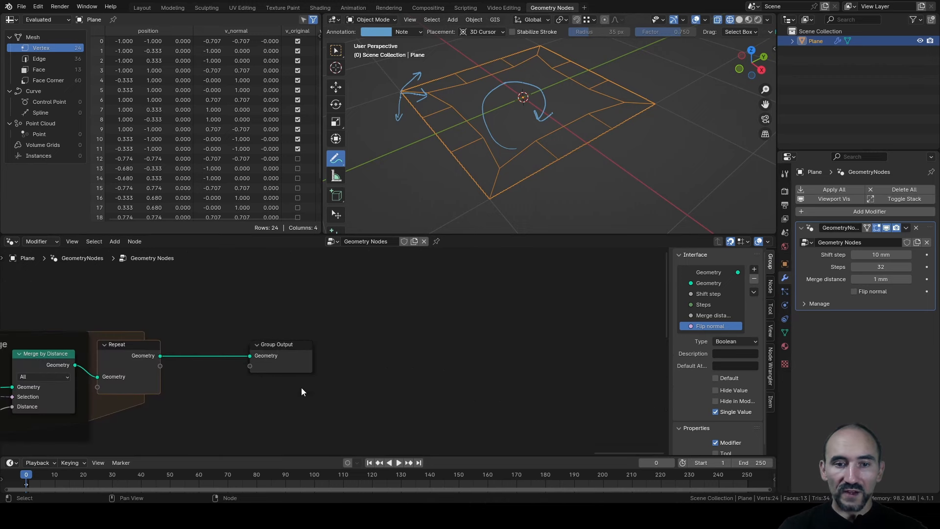
Move the Group Output node farther from the Repeat output to make room for more nodes.
left_click_drag(280, 359, 551, 359)
left_click(335, 381)
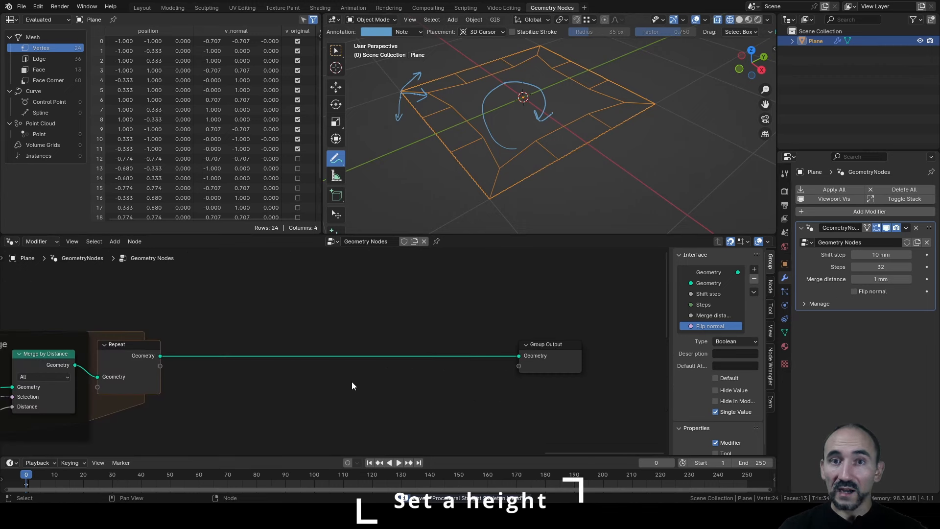
key("F3")
type("set spo")
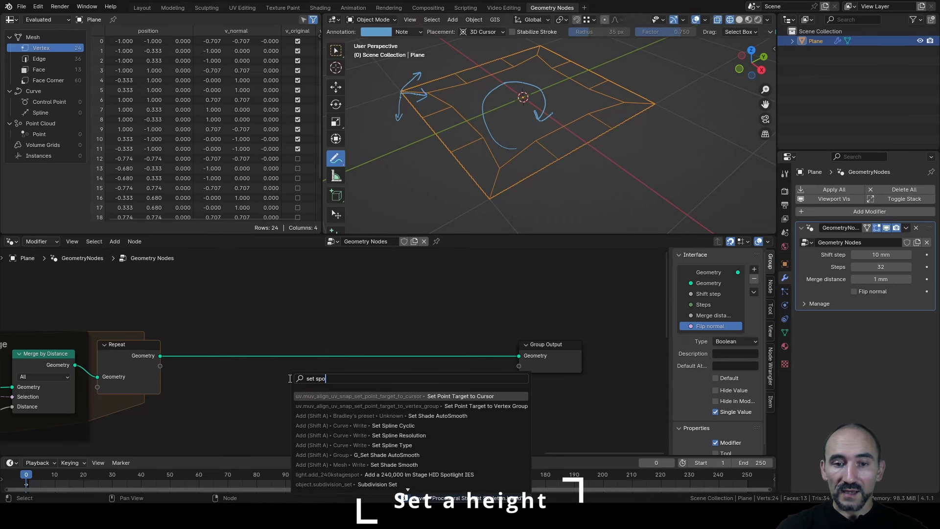
key("Return")
Insert a Set Position node into the link between the Repeat output and Group Output, close to Group Output.
key("F3")
type("set sp")
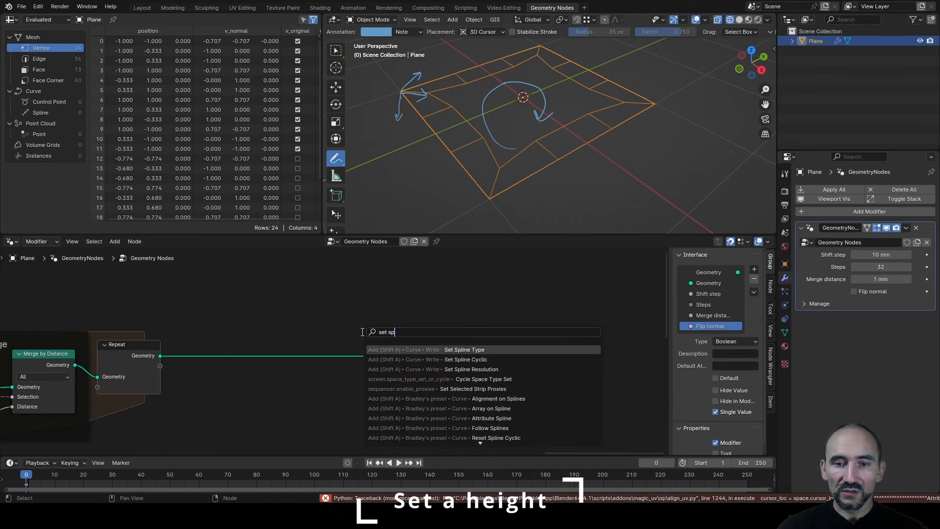
key("Return")
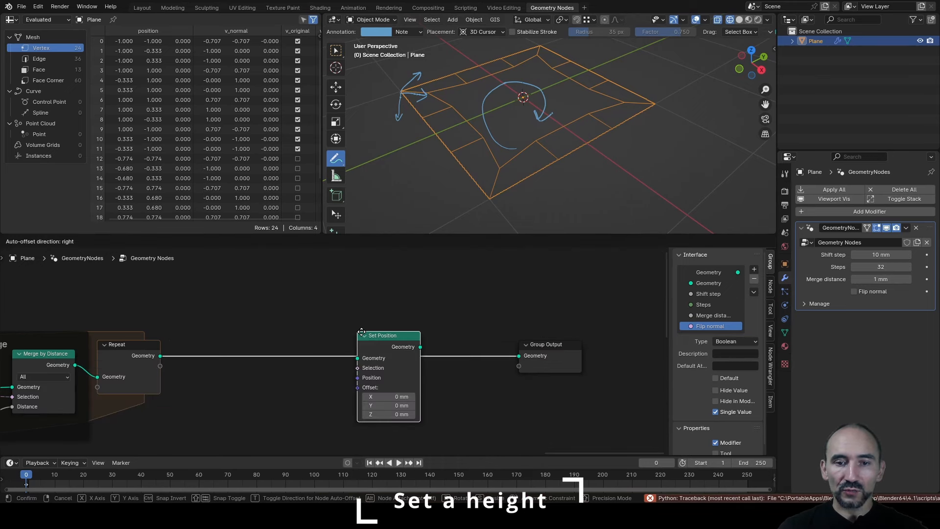
left_click(386, 336)
left_click_drag(387, 336, 459, 336)
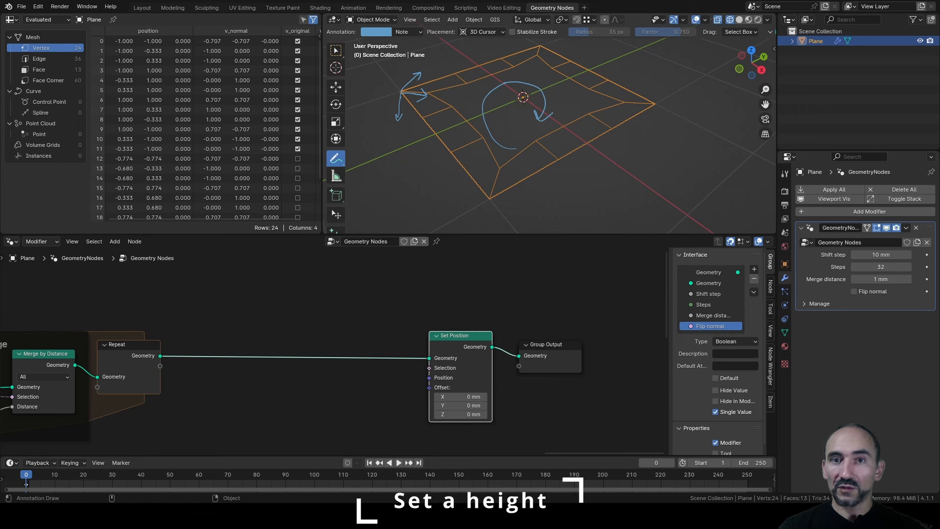
Circle the area beside the roof's corner with an annotation and add a Boolean Named Attribute node reading v_original.
left_click_drag(443, 84, 422, 83)
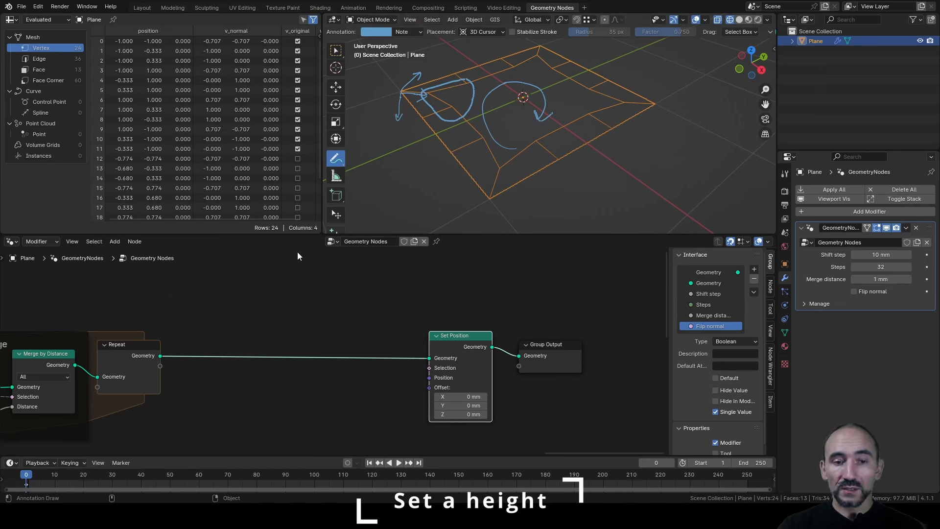
key("F3")
type("name at")
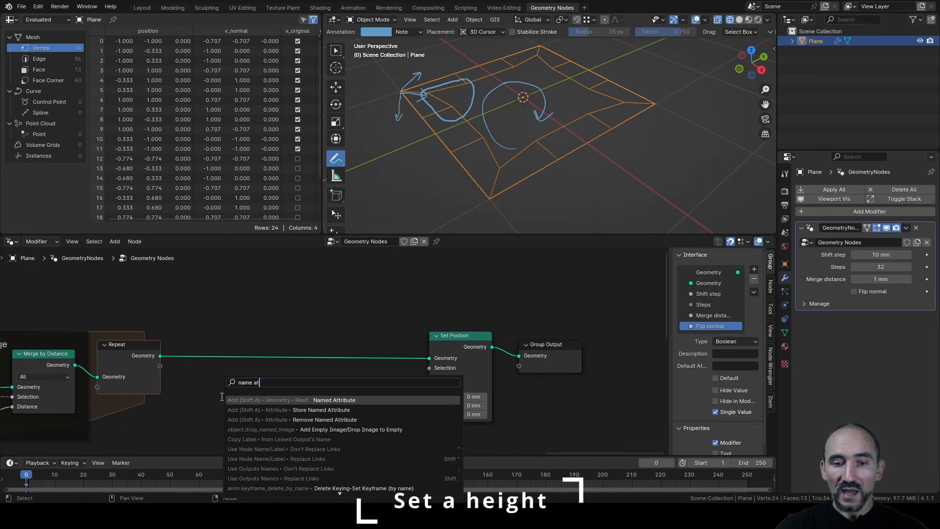
key("Return")
left_click(266, 442)
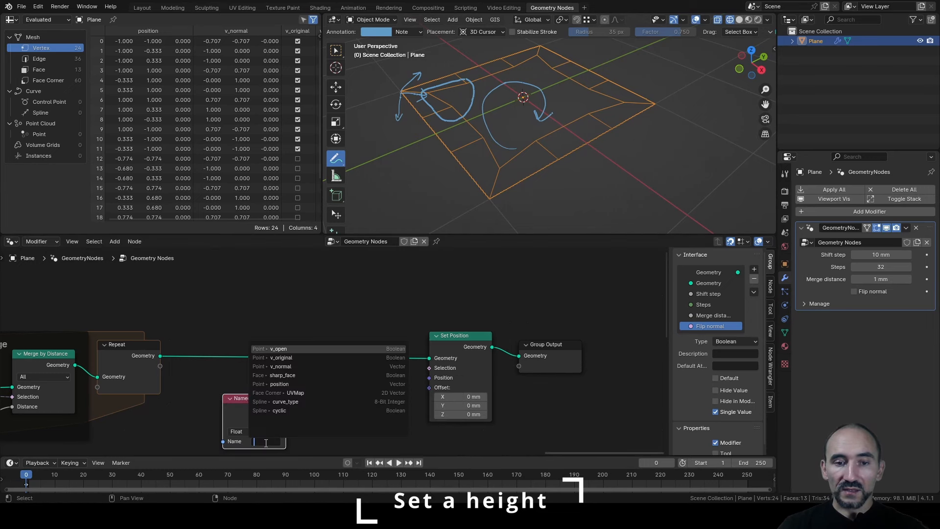
left_click(295, 361)
Invert the v_original attribute with a Not node and connect it to the Set Position node's Selection.
left_click_drag(252, 401, 303, 390)
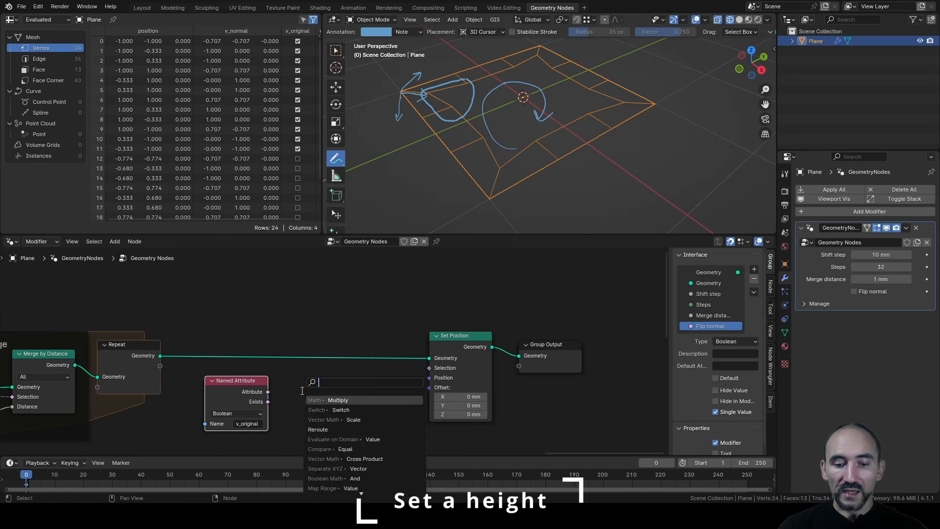
type("not")
key("Return")
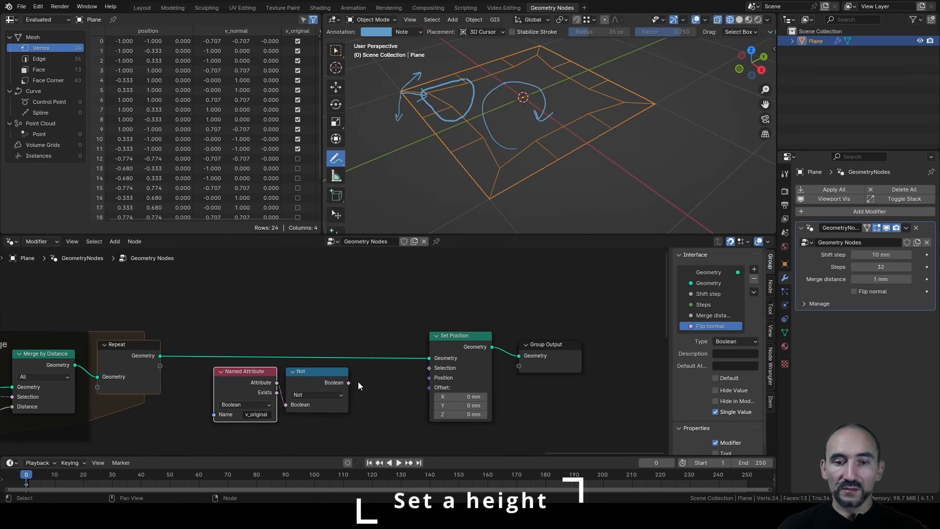
left_click(358, 381)
left_click_drag(348, 382, 429, 369)
Add a Combine XYZ node feeding the Set Position node's Offset and move Set Position closer to the Not node.
scroll(381, 391, "down", 1)
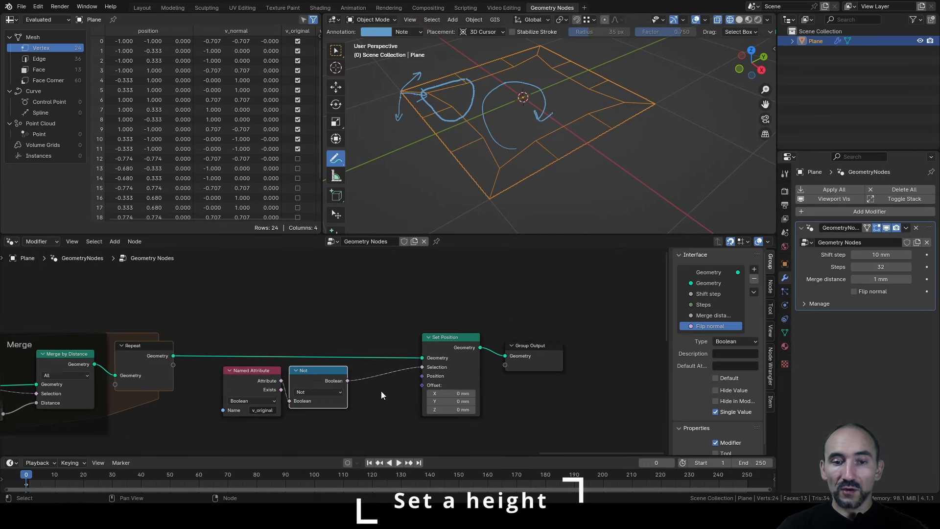
middle_click_drag(381, 391, 411, 352)
scroll(381, 385, "up", 3)
left_click_drag(483, 344, 470, 382)
type("combine")
key("Return")
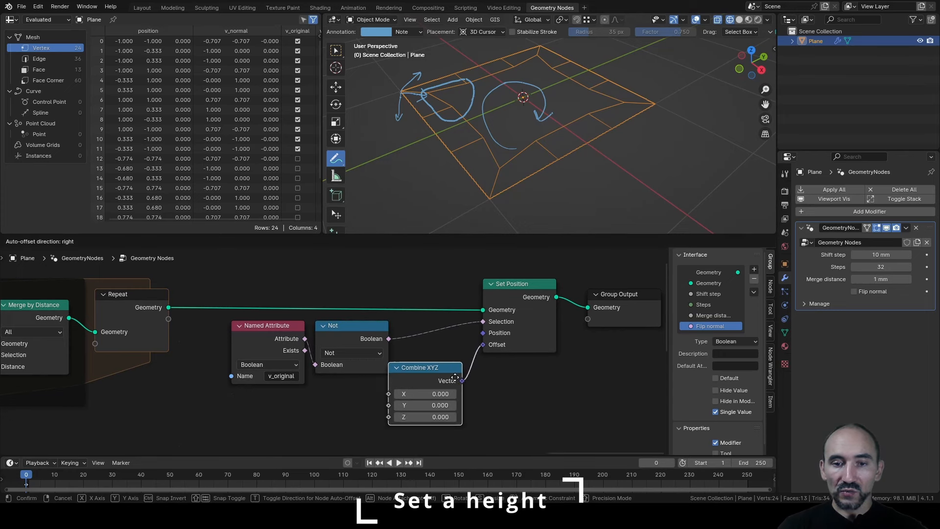
left_click(382, 402)
left_click_drag(520, 286, 447, 286)
Expose the Combine XYZ node's Z as a new group input and rename it Final height.
middle_click_drag(368, 374, 390, 339)
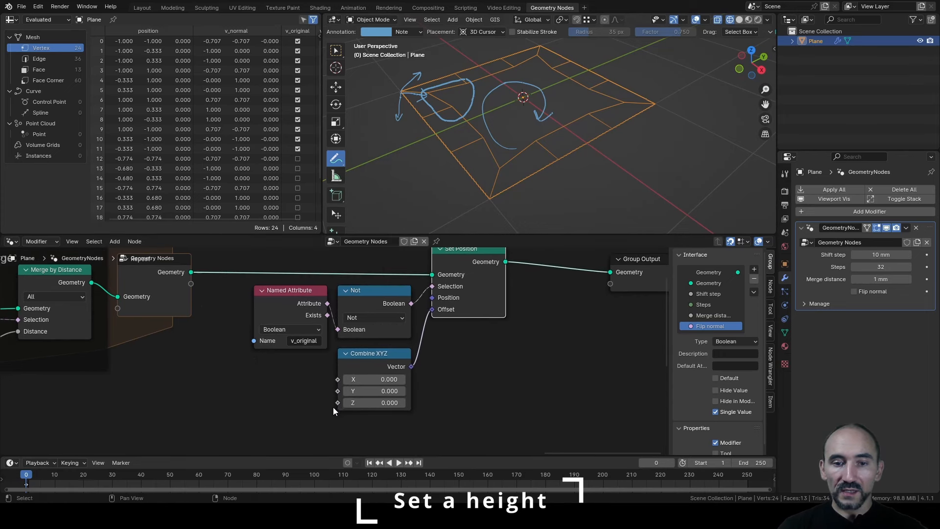
left_click_drag(337, 403, 308, 416)
left_click(308, 416)
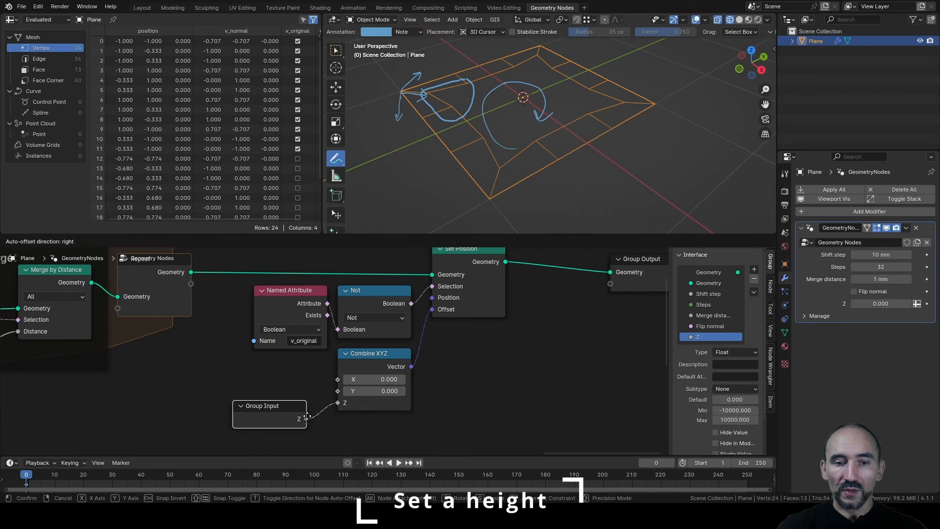
left_click(317, 395)
double_click(709, 336)
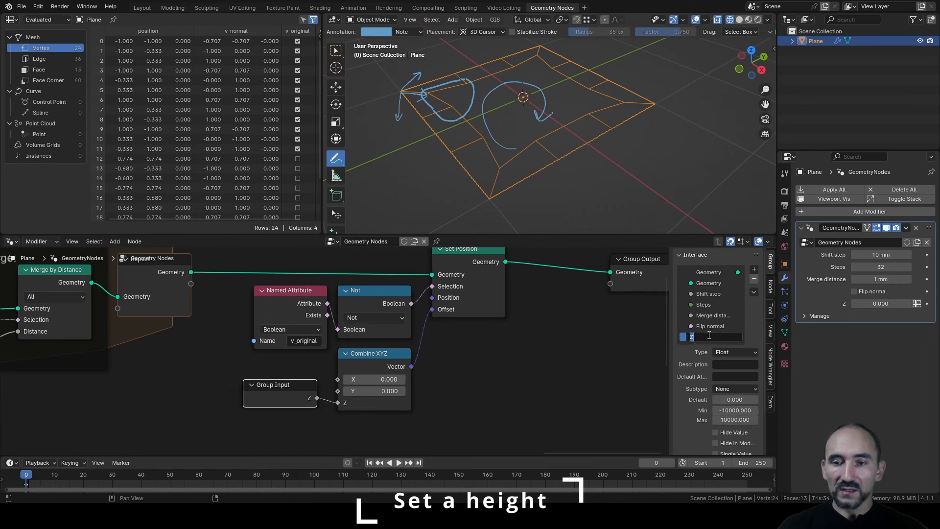
type("Final height")
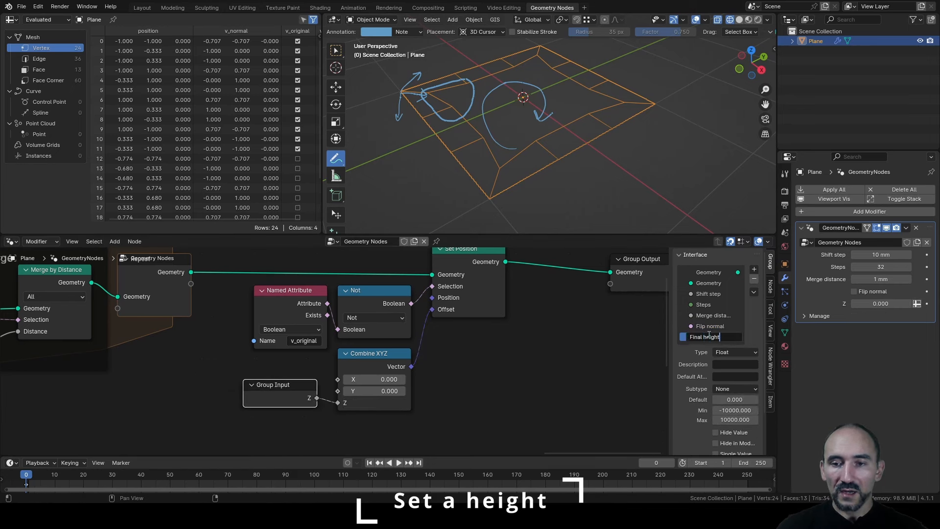
key("Return")
Set the Final height input's subtype to Distance and make it Single Value.
left_click(735, 389)
left_click(741, 462)
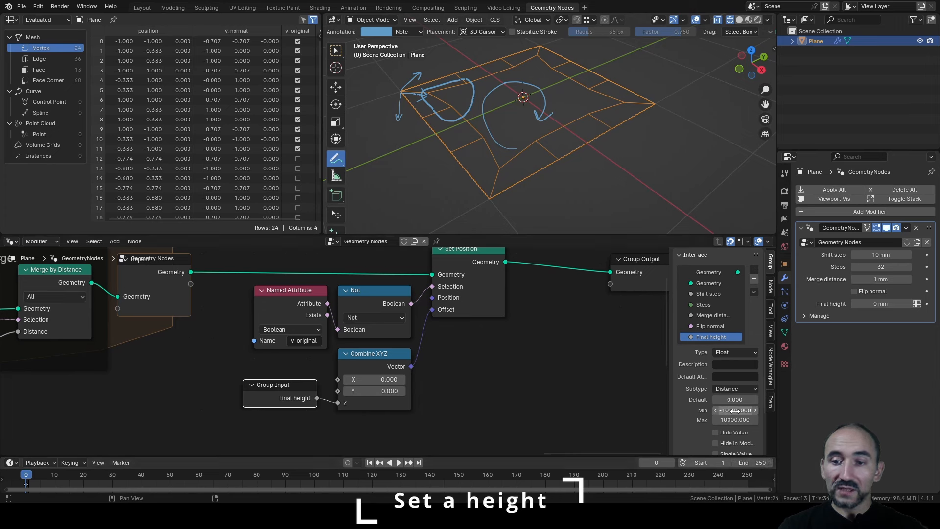
scroll(727, 410, "down", 3)
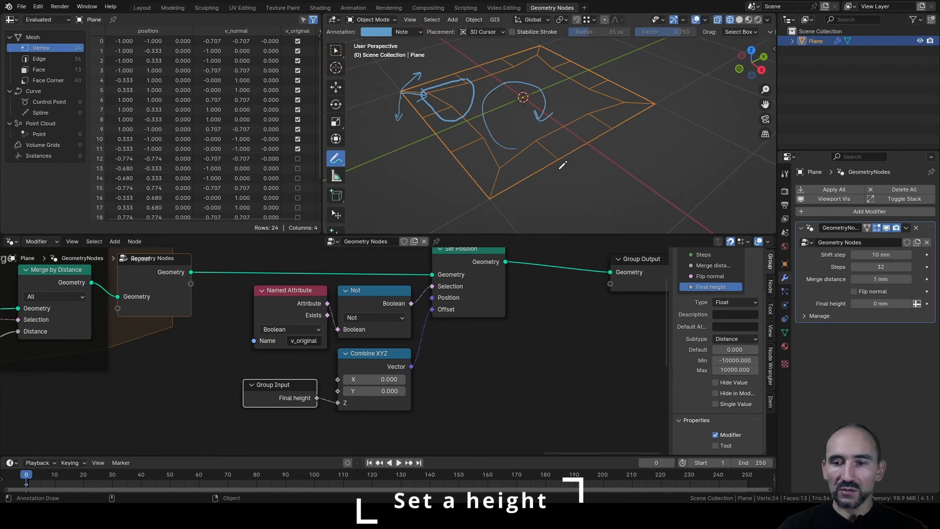
middle_click_drag(560, 352, 496, 365)
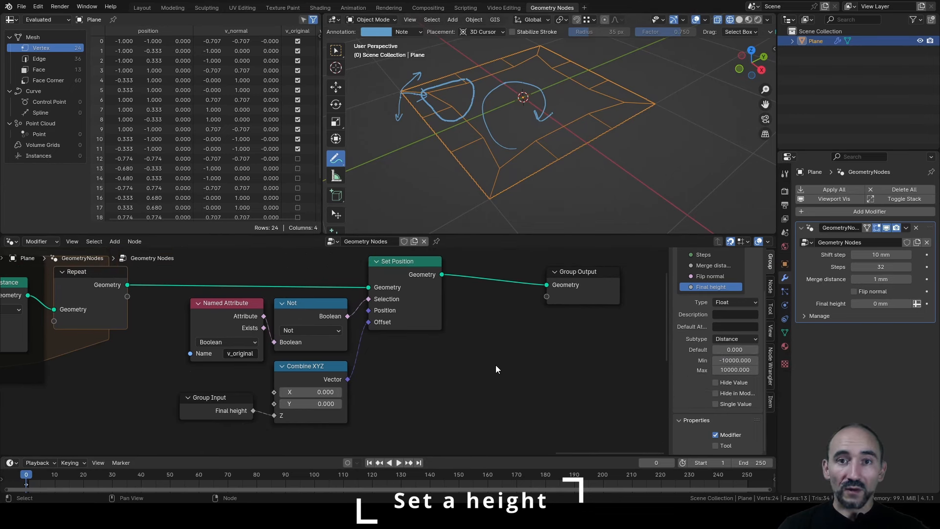
left_click(715, 404)
Collapse the Not node and frame the Set Position node with its selection and offset inputs under the label Set height.
left_click(311, 305)
key("h")
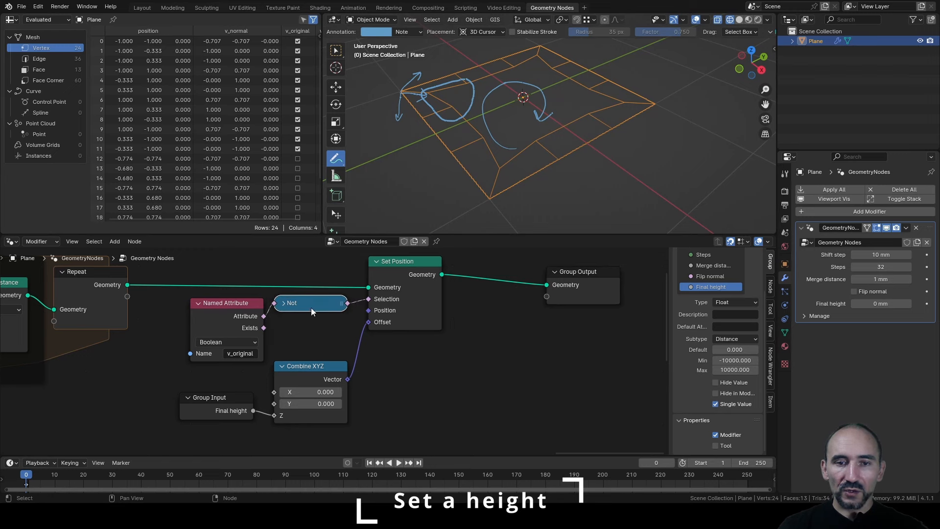
left_click_drag(163, 271, 434, 425)
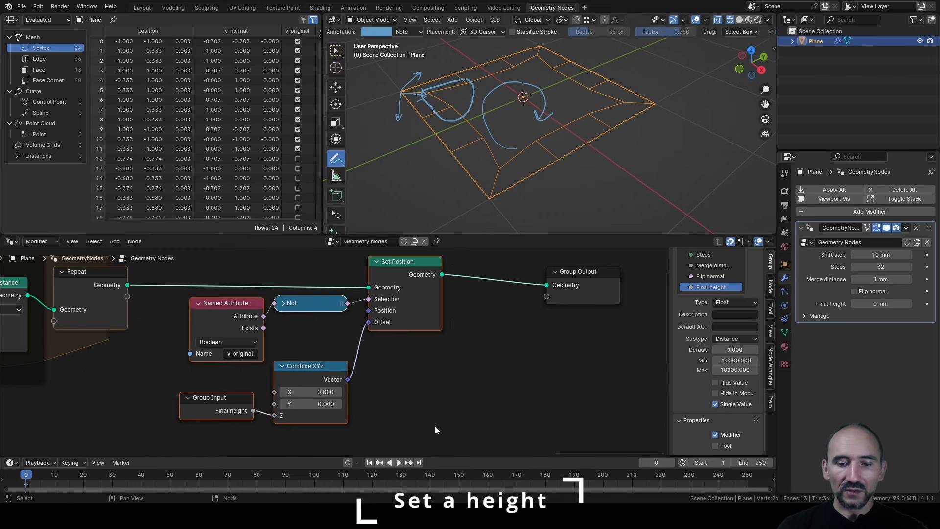
key("ctrl+j")
key("F2")
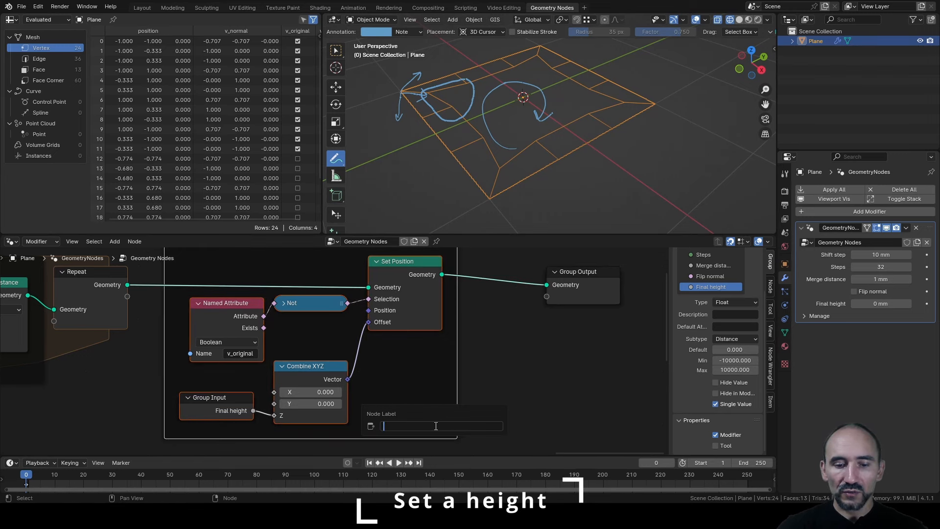
type("Set height")
key("Return")
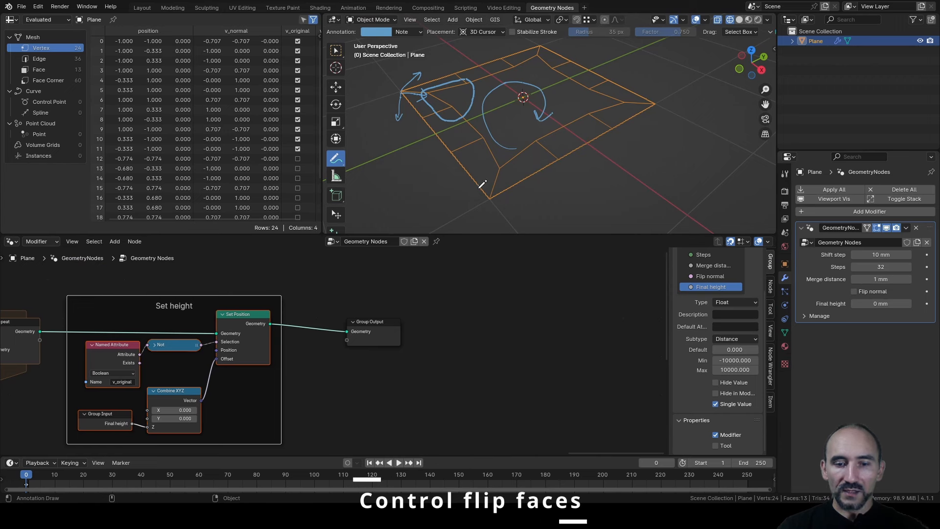
Set the modifier's Final height to 390 mm, switch the viewport to solid shading and activate the box selection tool.
left_click(881, 303)
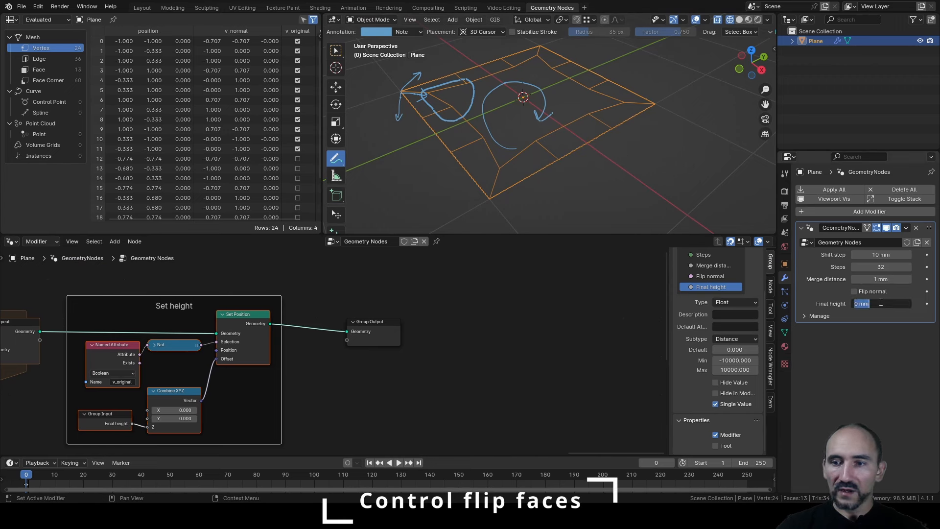
type("390")
key("Return")
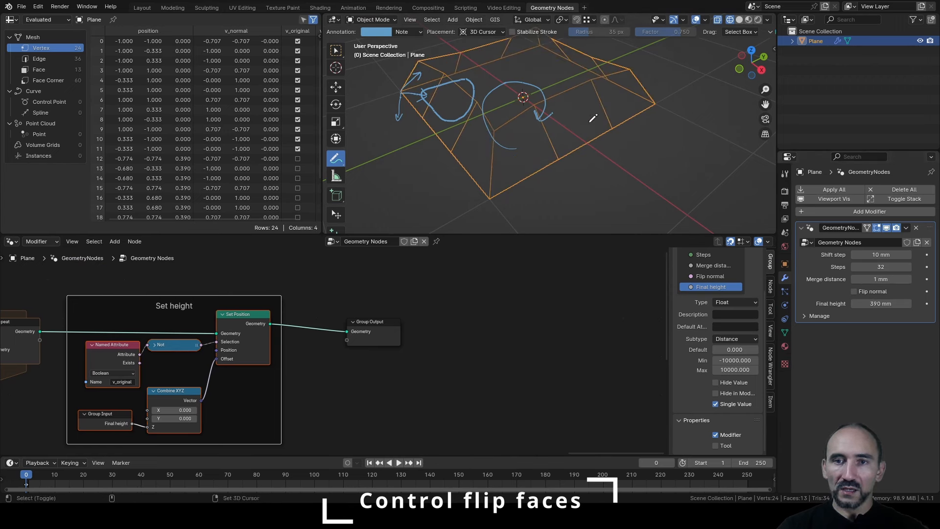
key("shift+z")
key("w")
mouse_move(598, 143)
left_mouse_down("alt")
mouse_move(559, 128)
mouse_move(609, 139)
left_mouse_up("alt")
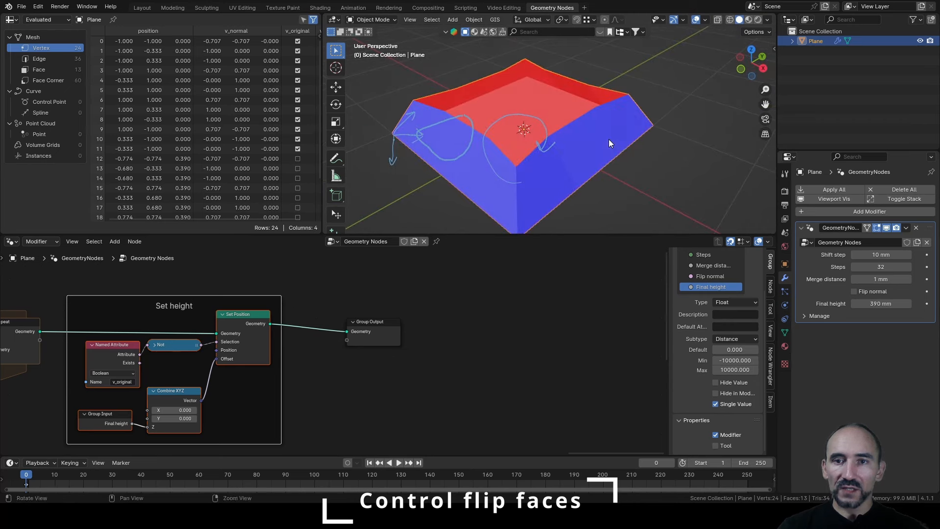
Set the modifier's Final height to -80 mm and lower it further to -630 mm.
left_click(880, 303)
type("-80")
key("Return")
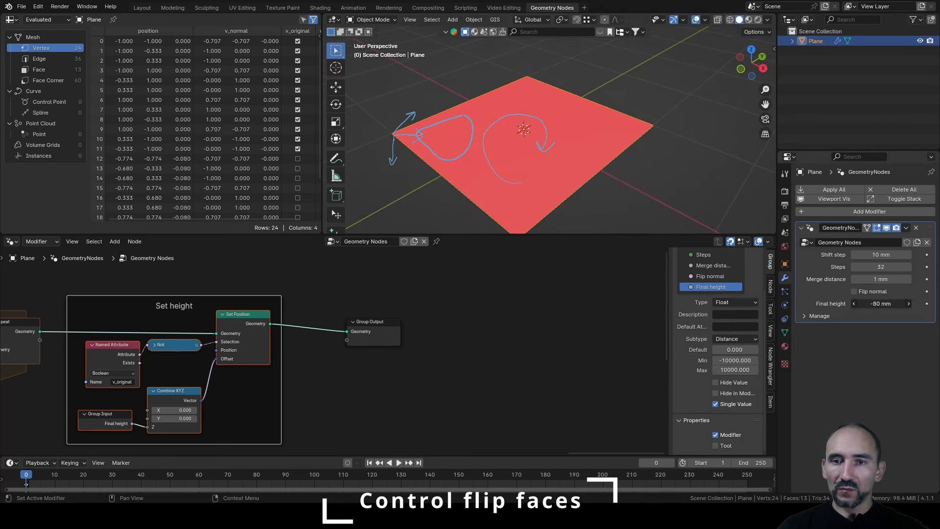
left_click_drag(880, 304, 854, 303)
middle_click_drag(638, 167, 583, 196)
Move Group Output farther from the Set height frame and add a Group Input node just after the frame.
middle_click_drag(447, 328, 276, 344)
left_click_drag(222, 342, 468, 334)
left_click(265, 360)
key("F3")
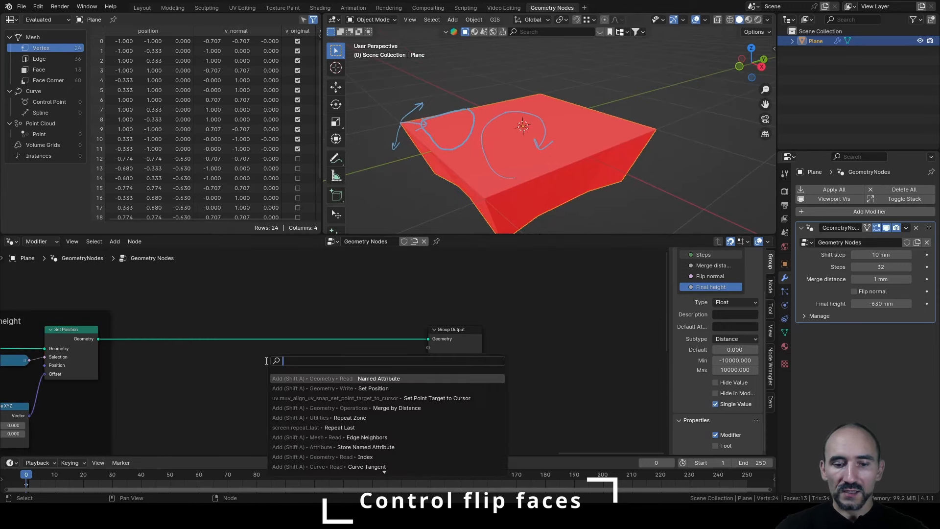
type("group inp")
key("Return")
left_click(138, 346)
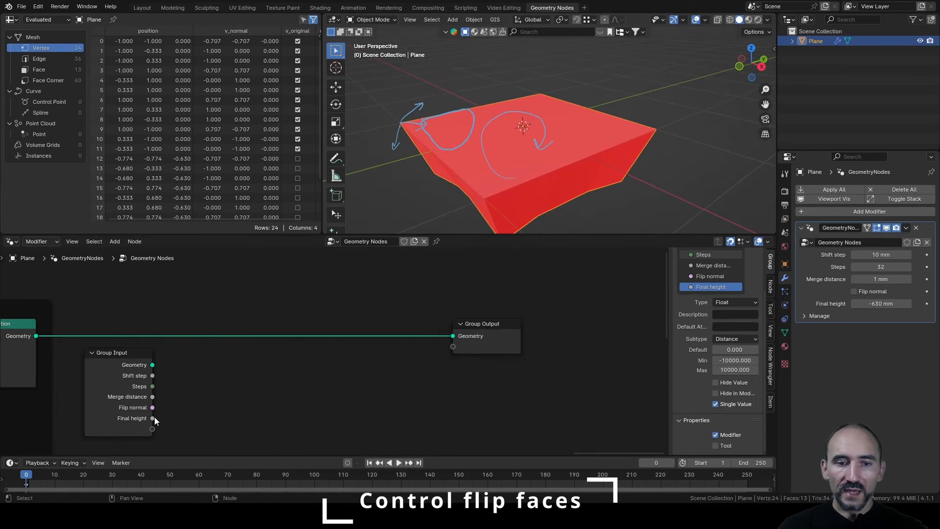
Connect Final height to a new Less Than comparison node that tests it against 0.
left_click_drag(153, 417, 201, 392)
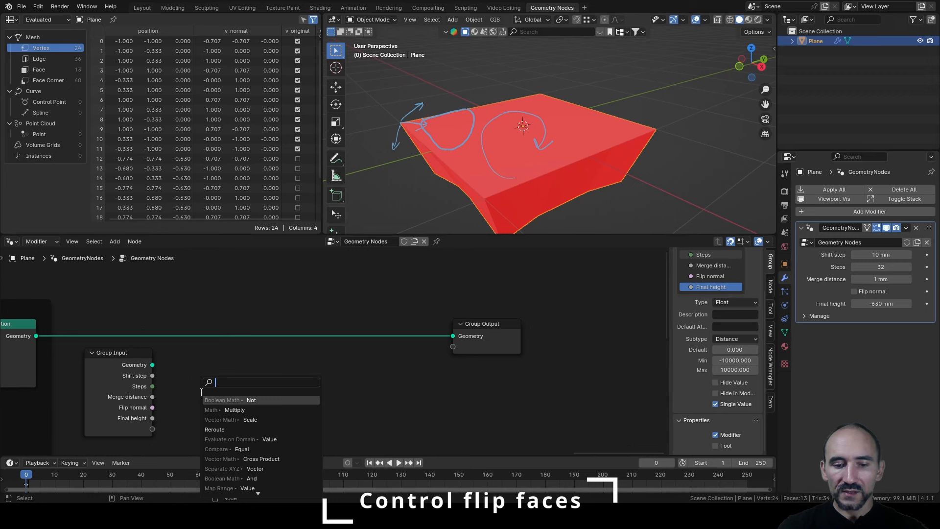
type("less")
key("Return")
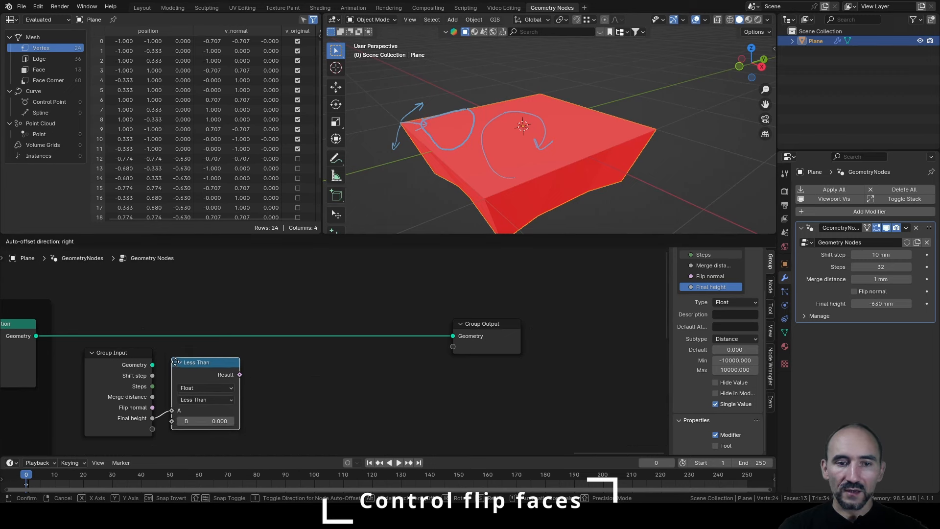
left_click(207, 427)
Add a Geometry Switch node controlled by the Less Than result.
key("shift+a")
type("swit")
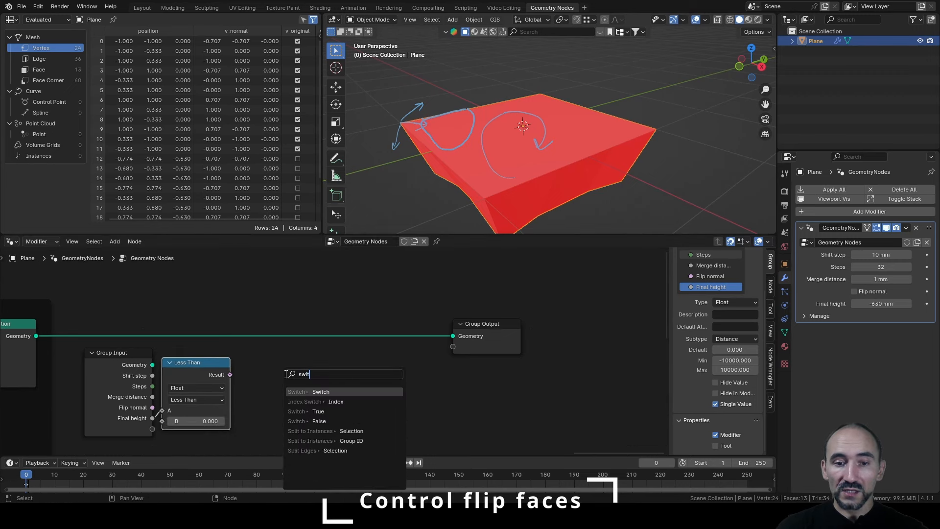
key("Return")
left_click(325, 355)
Hide the Group Input's unused sockets, collapse the Less Than node, and move both above the main geometry link.
left_click(127, 372)
key("ctrl+h")
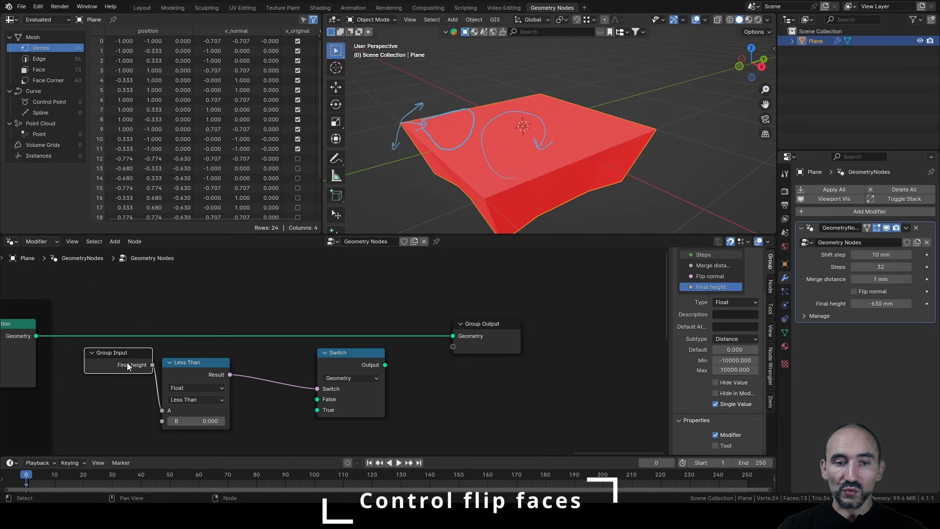
left_click_drag(127, 362, 128, 295)
left_click(195, 371)
key("h")
left_click_drag(195, 370, 193, 303)
Collapse the Switch node, place it beyond Less Than, and connect the Set Position geometry to its False input.
left_click(341, 363)
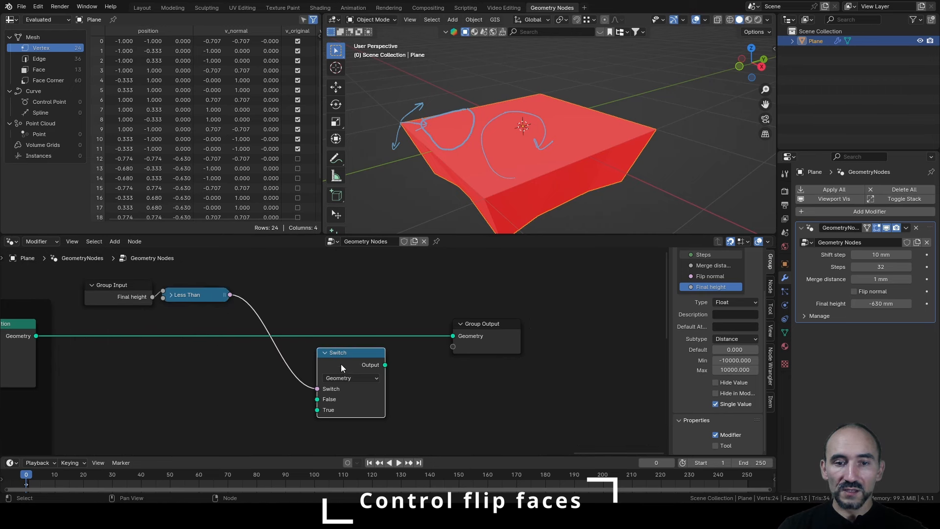
key("h")
key("g")
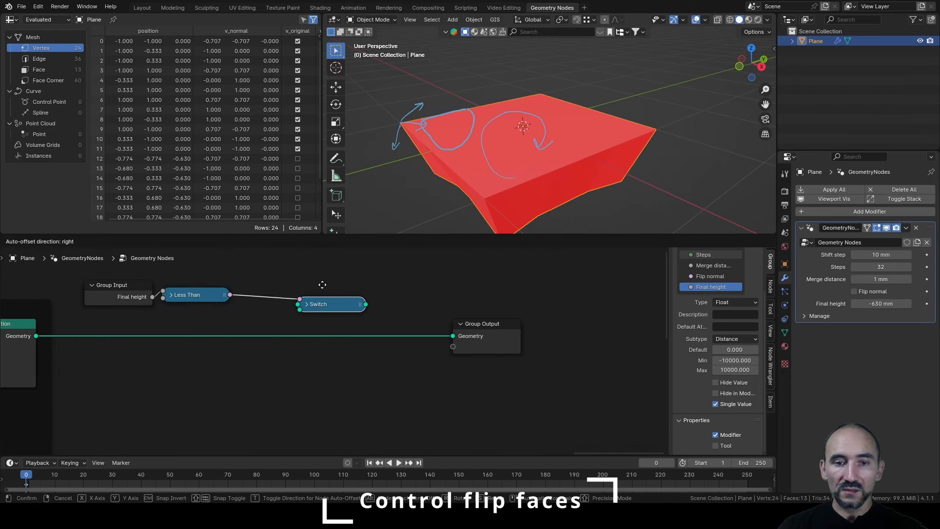
left_click(321, 279)
left_click_drag(36, 336, 297, 304)
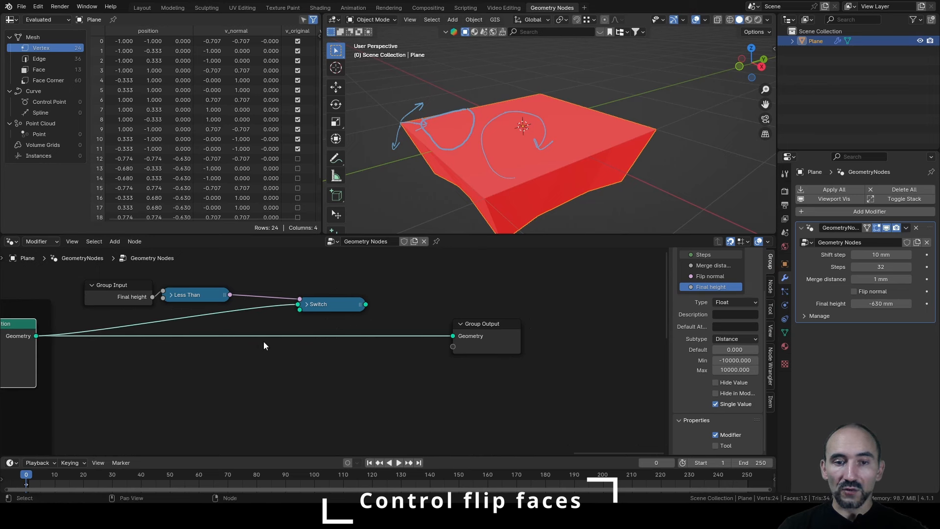
Feed the Set Position geometry through a new Flip Faces node into the Switch's True input, and connect the Switch to the Group Output.
left_click_drag(37, 336, 159, 370)
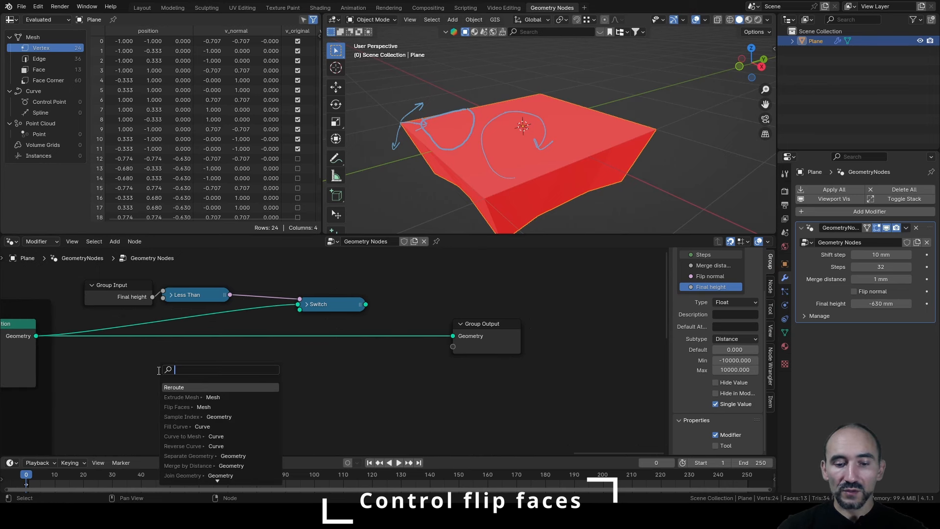
type("flip")
key("Return")
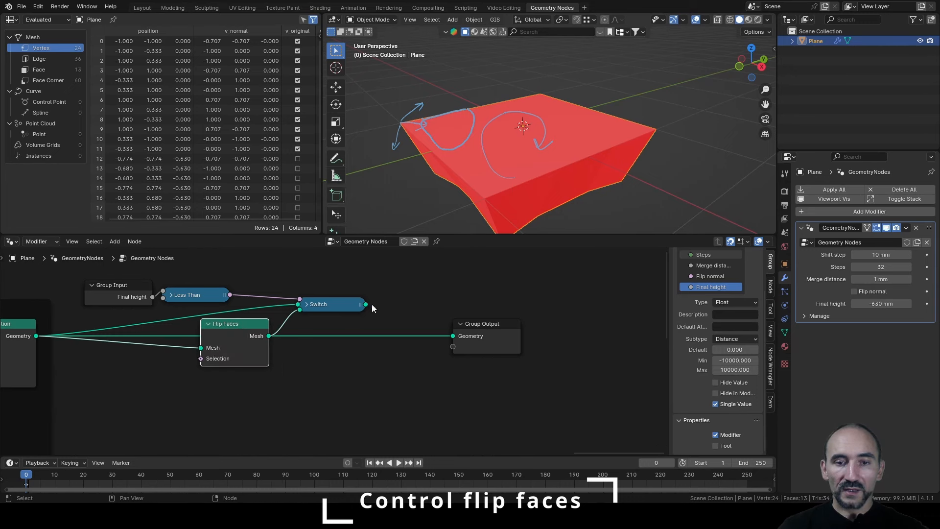
left_click_drag(365, 304, 453, 335)
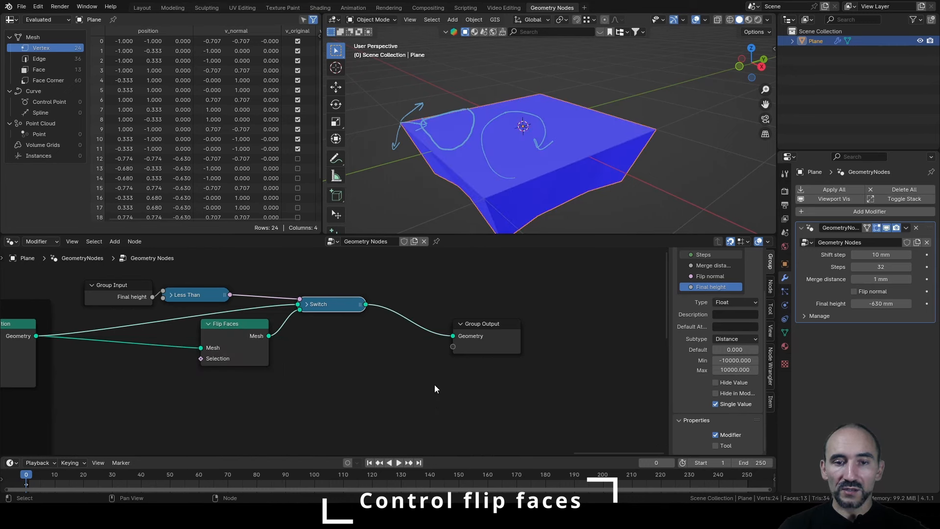
Insert a shared reroute on the geometry links before Flip Faces, and align the Flip Faces, Less Than and Switch nodes around the main link.
right_click_drag(173, 312, 173, 354, "shift")
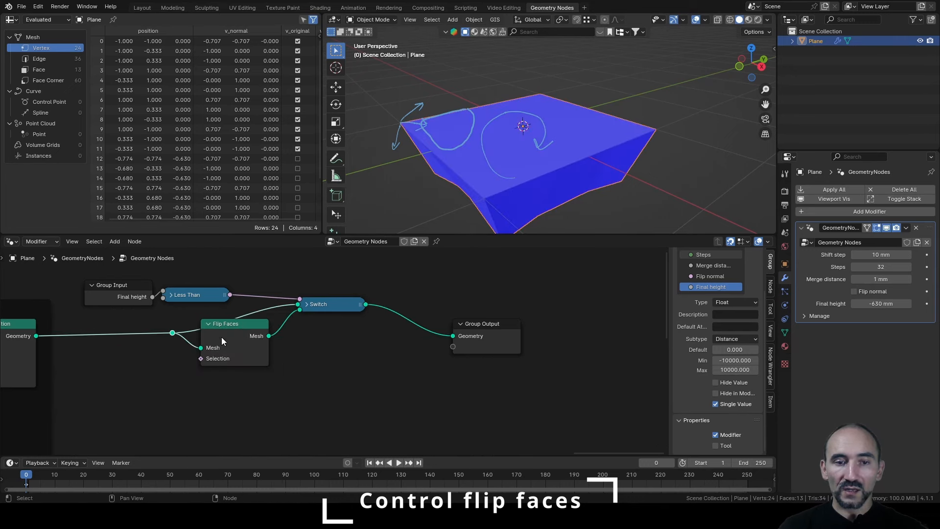
left_click_drag(222, 335, 226, 354)
left_click_drag(335, 306, 327, 315)
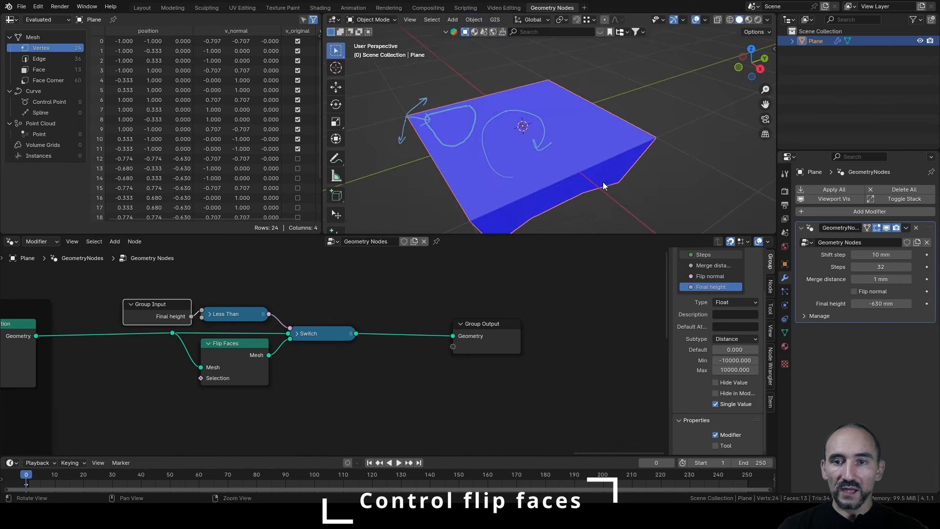
Set the modifier's Final height to 680 mm and check the face orientation in the viewport.
left_click_drag(881, 304, 896, 303)
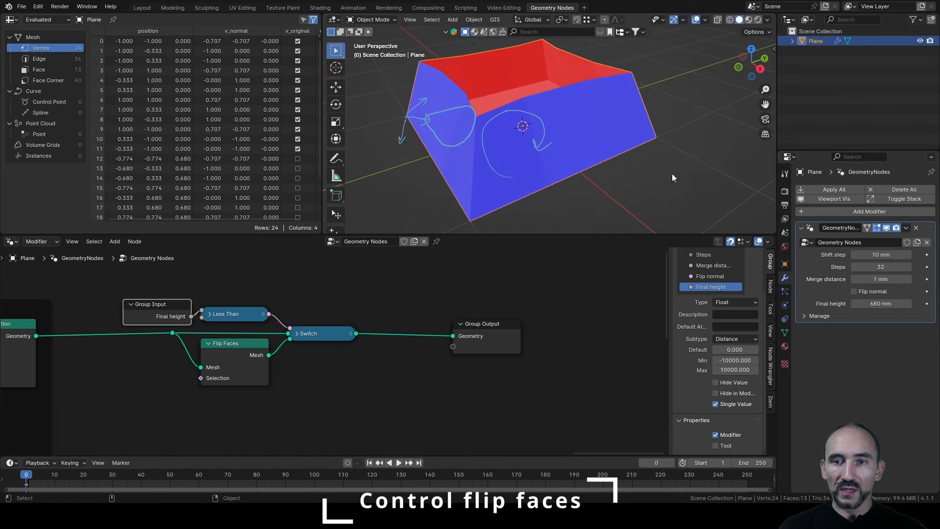
middle_click_drag(672, 173, 607, 125)
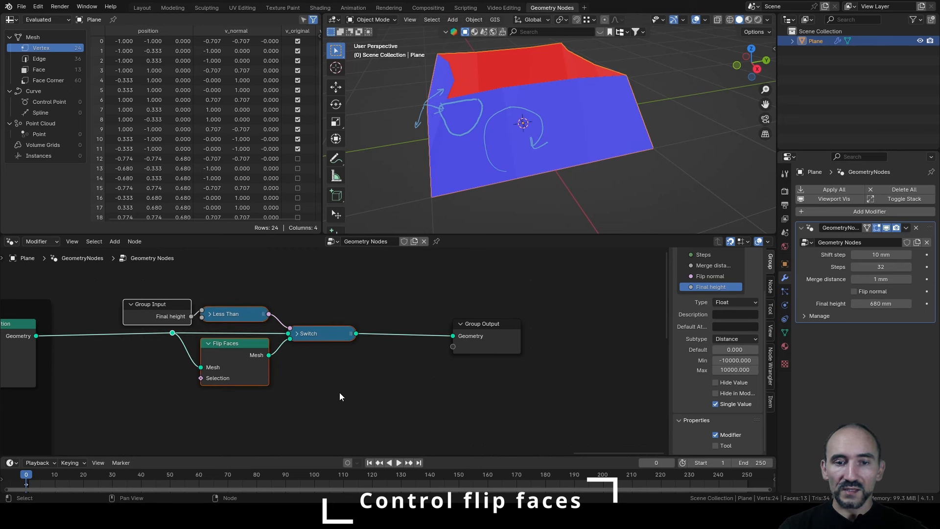
Frame the Group Input, Less Than, Flip Faces and Switch nodes and label the frame "Flip faces by the height".
key("ctrl+j")
key("F2")
type("Flip fac")
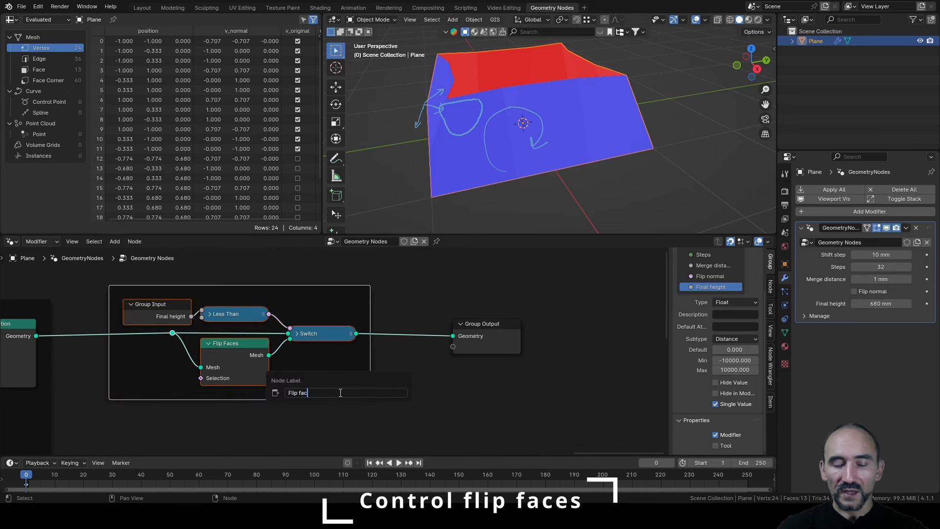
type("es by the heigh")
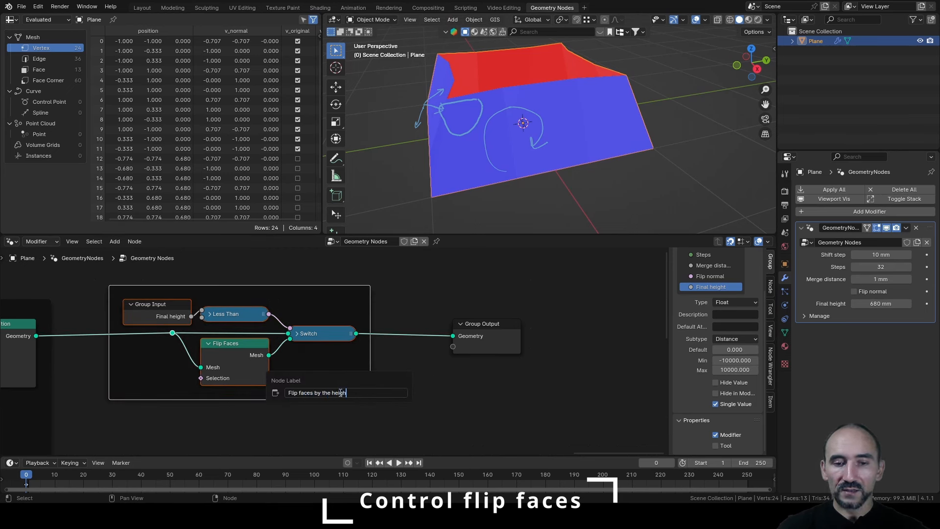
type("t")
key("Return")
Review the node tree from the "Flip faces by the height" frame back through Set height and Merge to the Move frame.
scroll(262, 350, "down", 3)
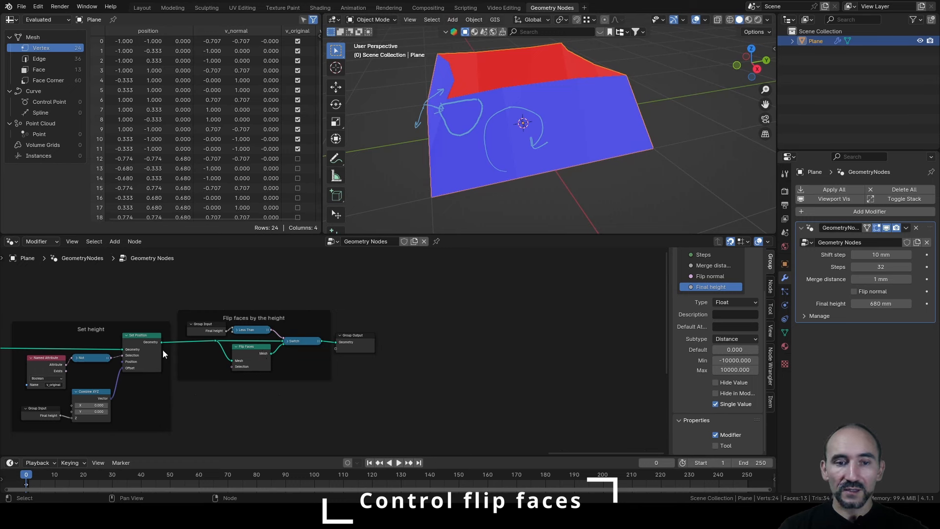
middle_click_drag(163, 349, 325, 334)
middle_click_drag(260, 337, 328, 327)
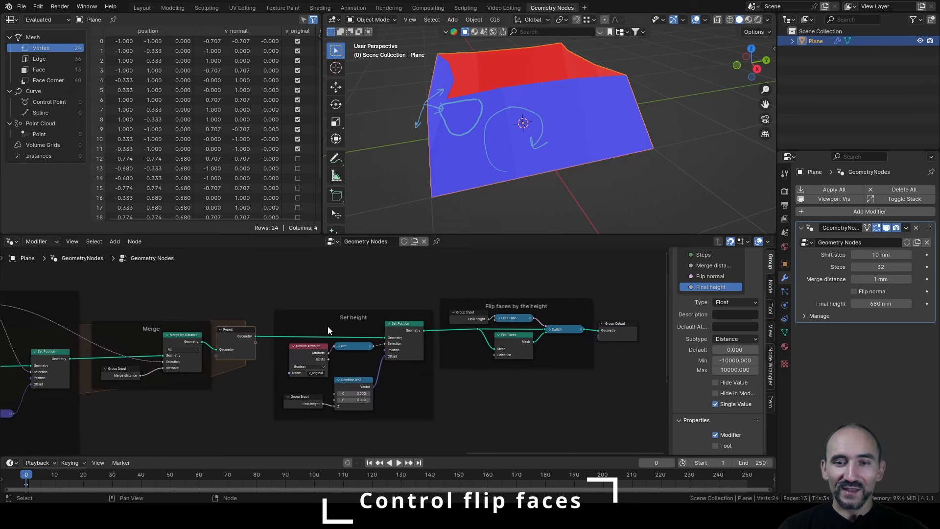
middle_click_drag(270, 330, 195, 336)
scroll(402, 301, "up", 4)
middle_click_drag(401, 302, 423, 284)
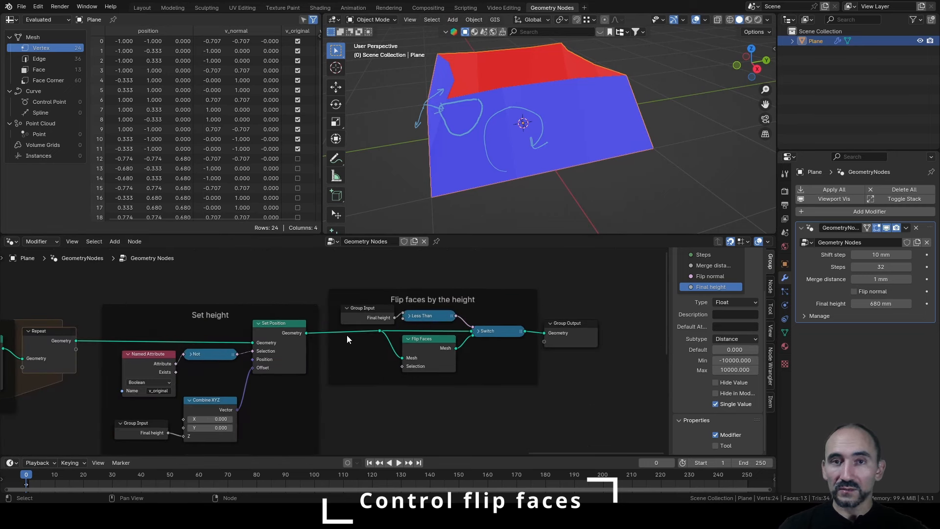
middle_click_drag(128, 337, 177, 341)
middle_click_drag(192, 338, 370, 368)
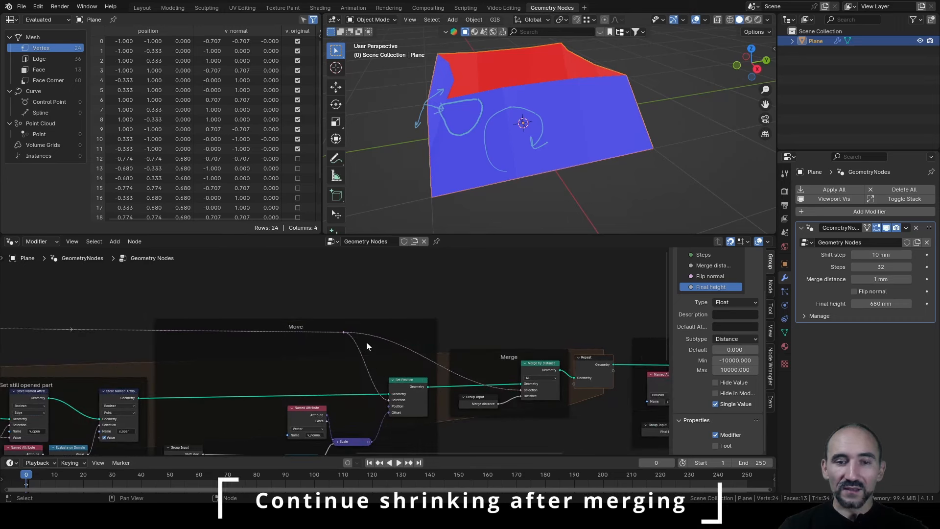
Set the modifier's Steps to 54 and Merge distance to 451 mm.
mouse_move(537, 149)
middle_mouse_down()
mouse_move(529, 126)
mouse_move(604, 104)
mouse_move(594, 109)
middle_mouse_up()
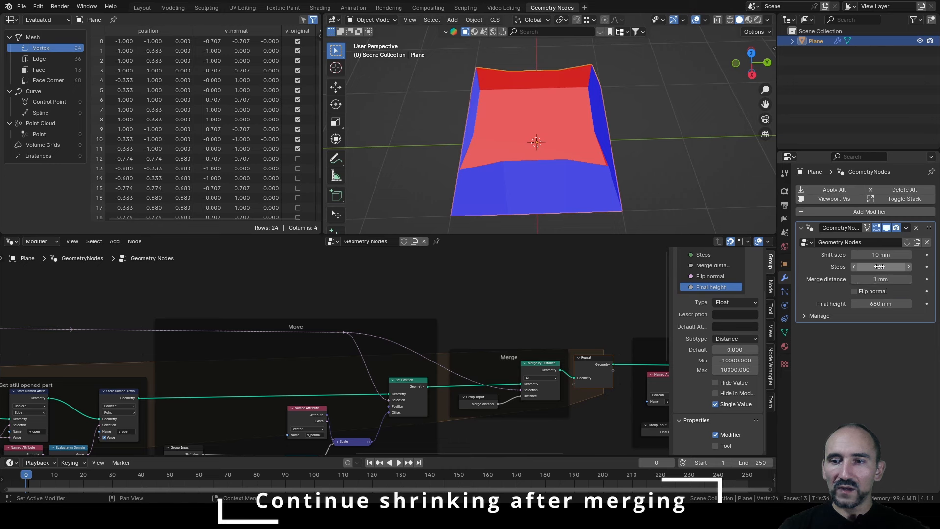
mouse_move(879, 265)
left_mouse_down()
mouse_move(903, 265)
mouse_move(881, 278)
mouse_move(905, 279)
mouse_move(888, 267)
mouse_move(904, 266)
mouse_move(878, 267)
left_mouse_up()
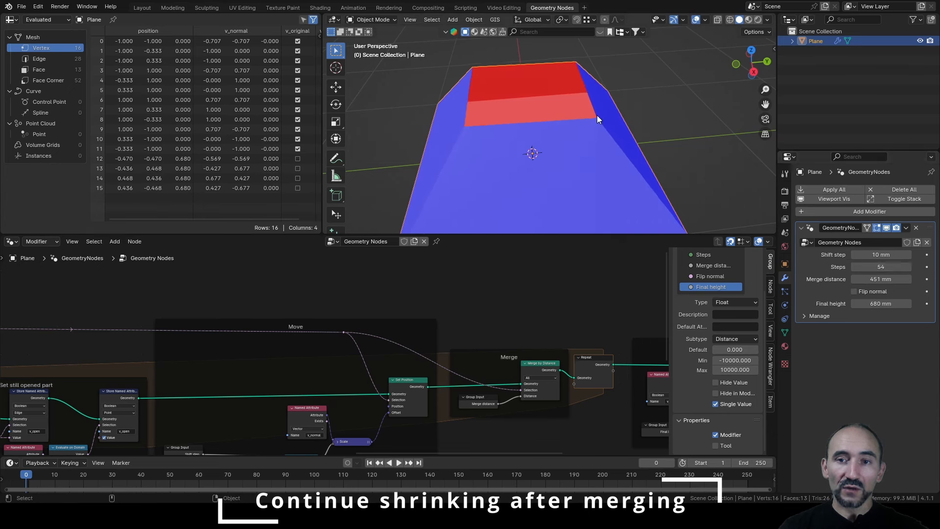
In Edit Mode, delete all of the object's existing mesh and add a new 2000 mm plane in its place.
scroll(597, 115, "down", 3)
key("Tab")
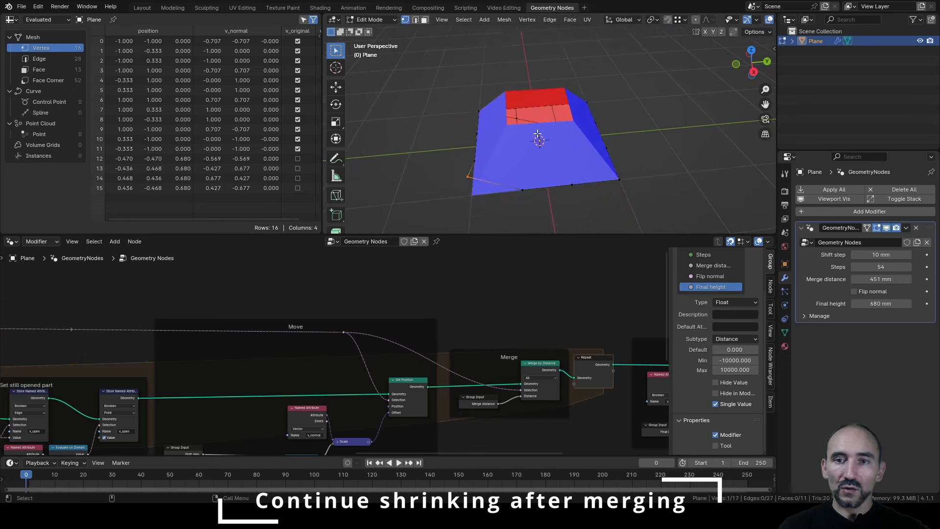
middle_click_drag(597, 114, 545, 140)
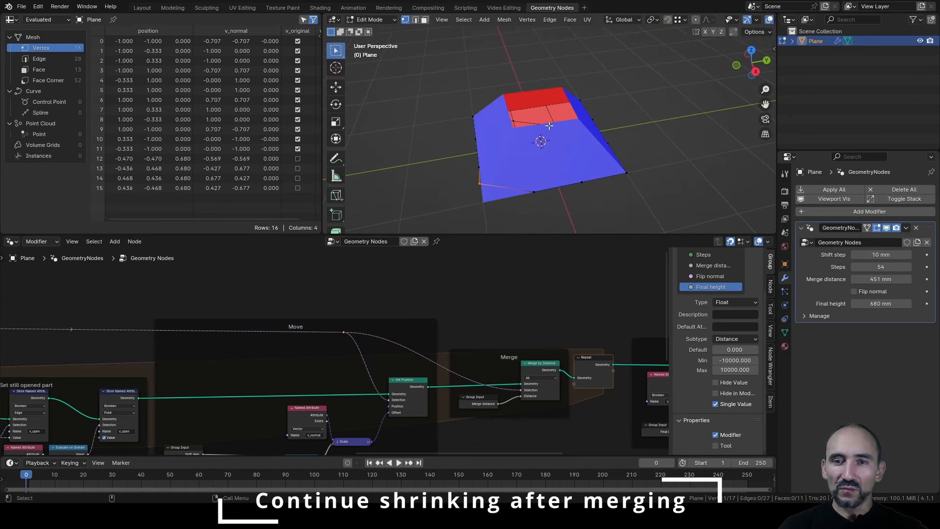
key("a")
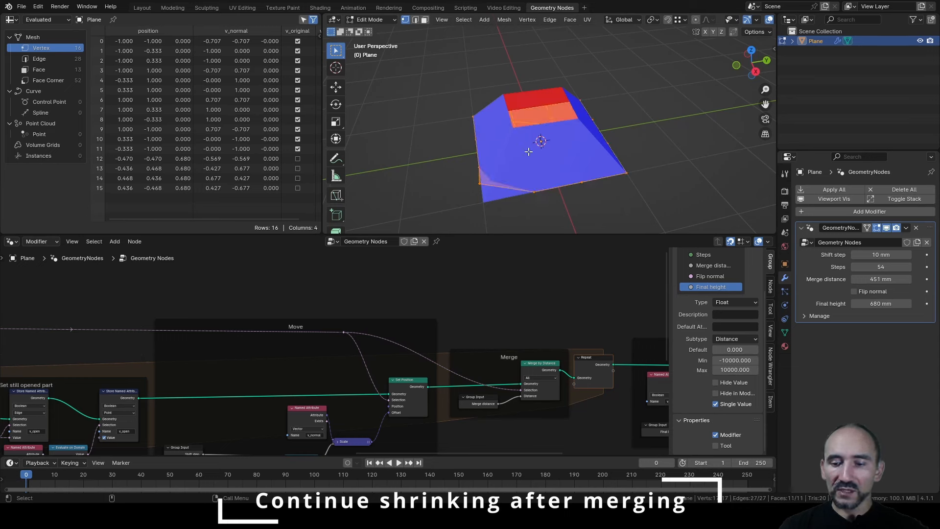
key("x")
left_click(509, 151)
key("shift+a")
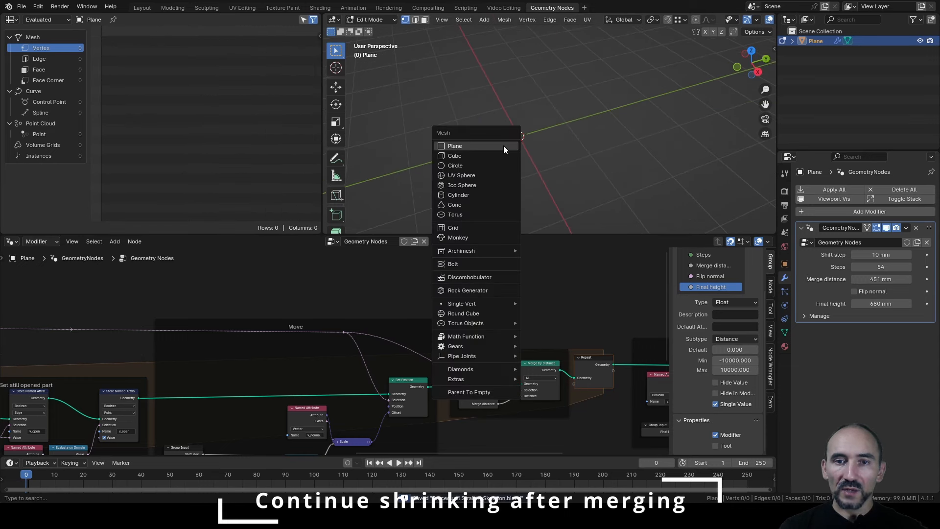
left_click(503, 145)
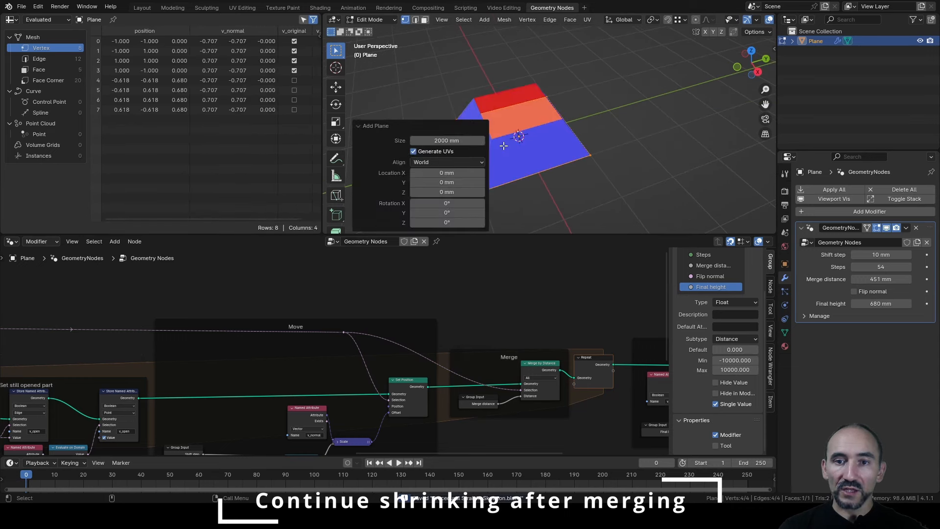
Extrude one edge of the new plane about 3129 mm along the Y axis.
key("2")
left_click(575, 117)
middle_click_drag(645, 140, 673, 138, "shift")
key("e")
key("y")
left_click(714, 140)
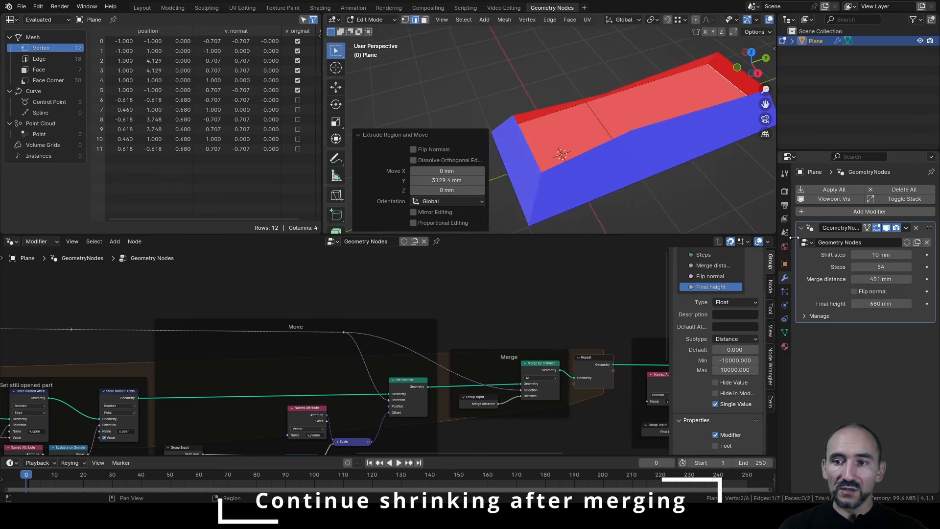
Raise Steps to 84 and examine the "Set still opened part", Move and Merge frames.
left_click_drag(867, 268, 925, 268)
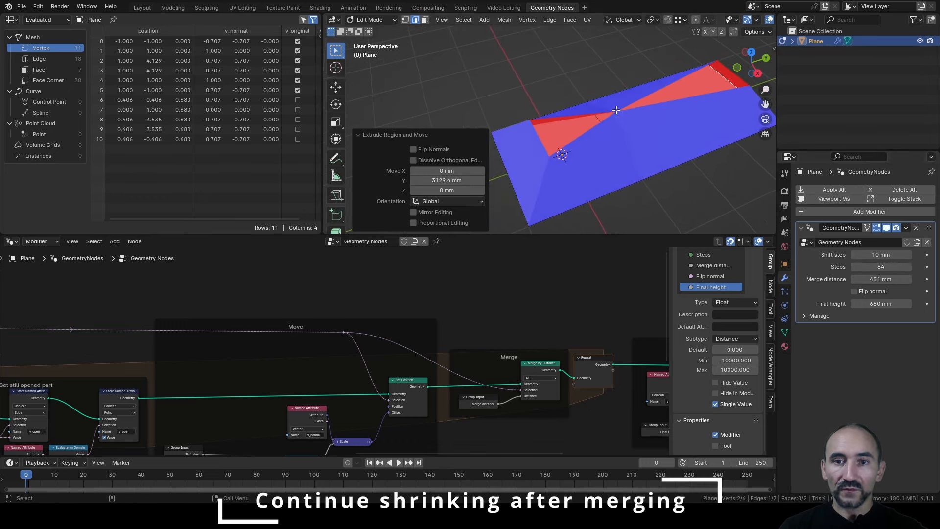
middle_click_drag(233, 356, 522, 356)
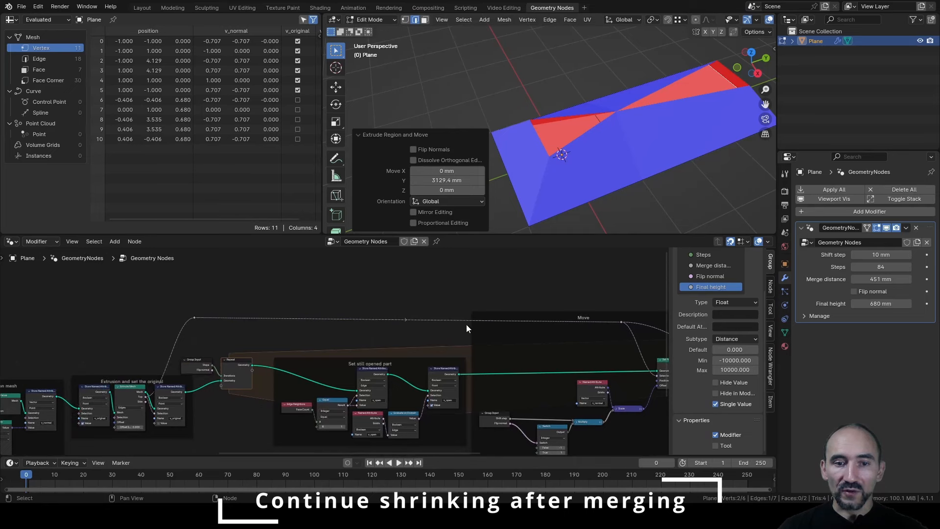
middle_click_drag(376, 359, 298, 322)
scroll(297, 322, "up", 4)
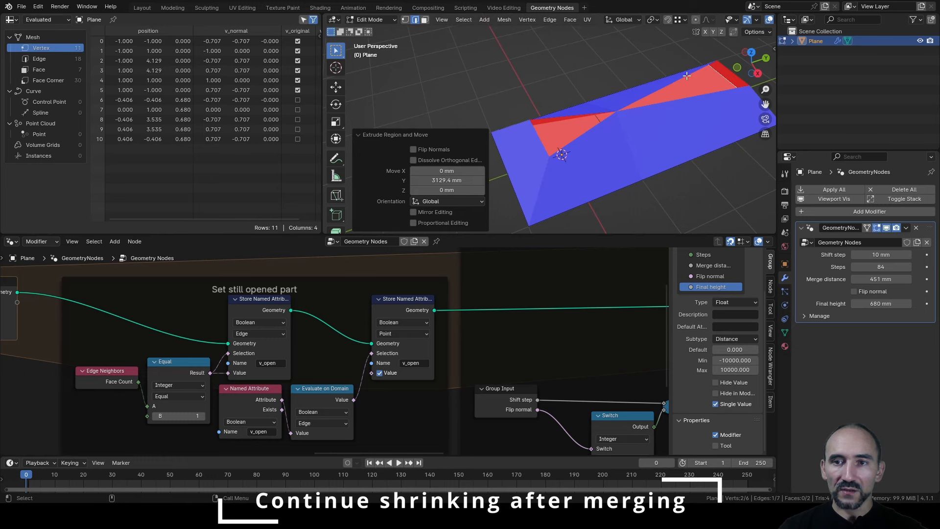
middle_click_drag(553, 299, 165, 329)
scroll(366, 330, "down", 2)
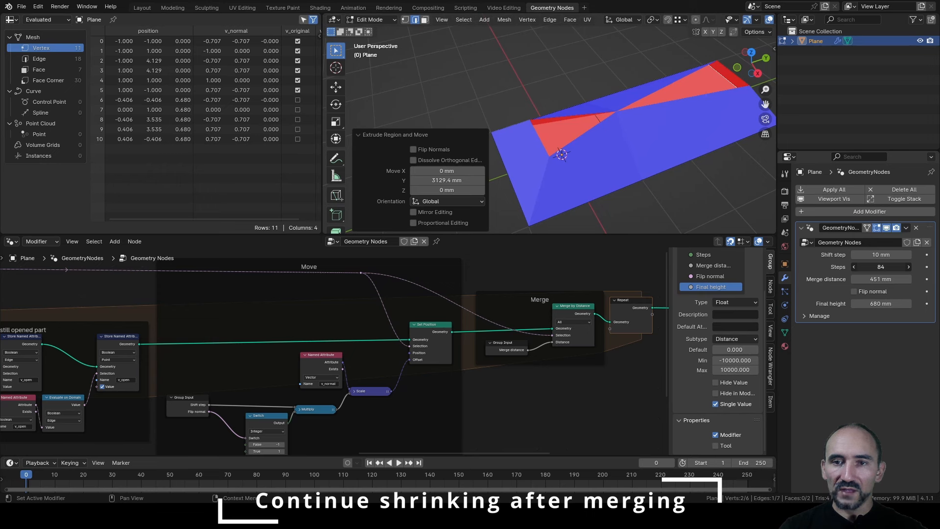
Adjust Steps around the point where the roof closes, ending at 110, and inspect the resulting ridge.
left_click_drag(881, 267, 904, 267)
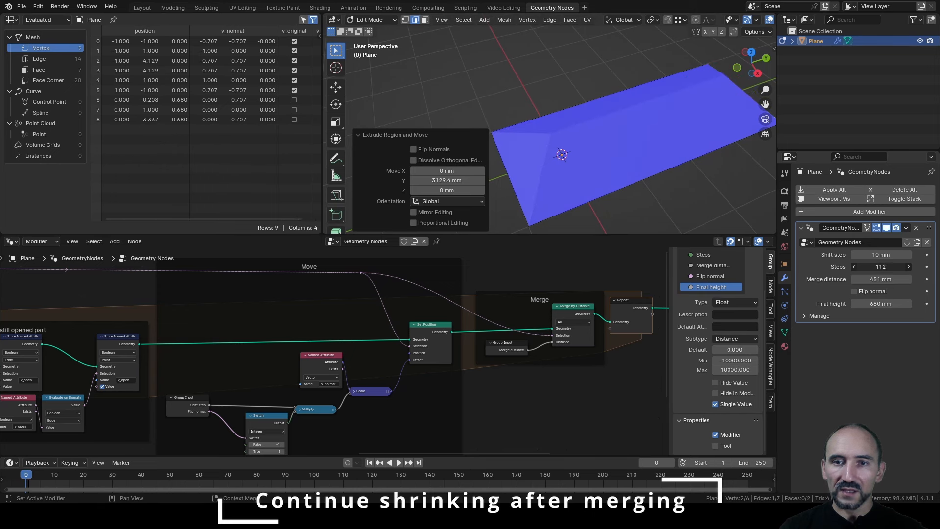
left_click(853, 266)
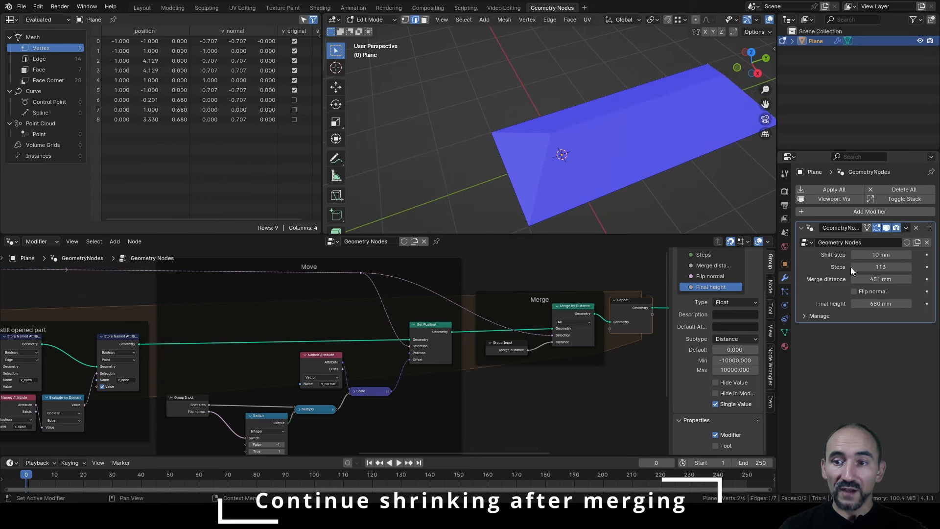
left_click(852, 267)
left_click(853, 267)
left_click(853, 267)
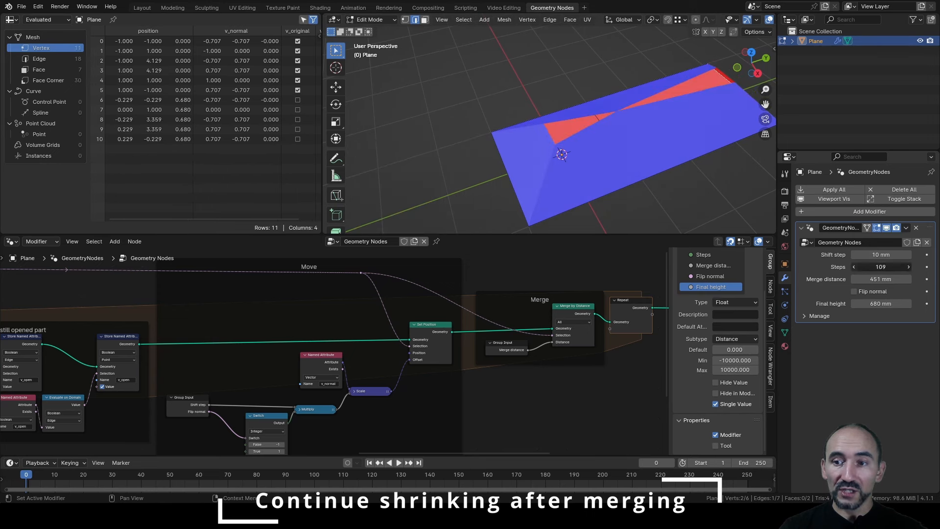
left_click(909, 267)
middle_click_drag(661, 162, 598, 119)
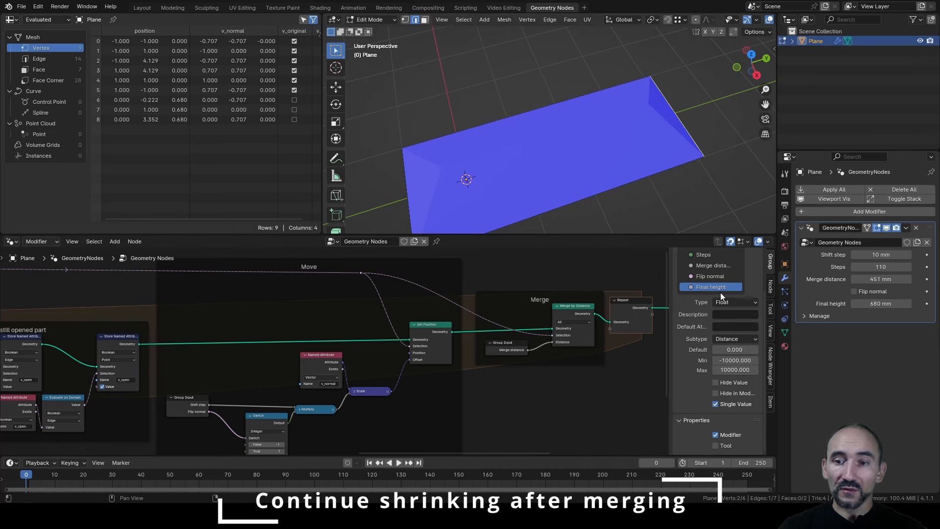
Add a new input socket to the node group and name it "Continue on closed".
scroll(726, 337, "up", 3)
left_click(754, 269)
left_click(766, 279)
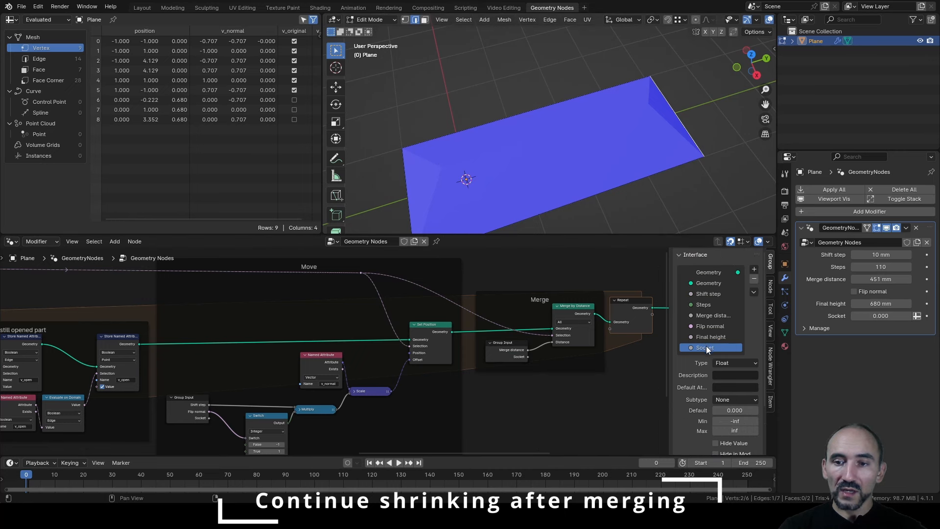
double_click(706, 346)
type("Continue")
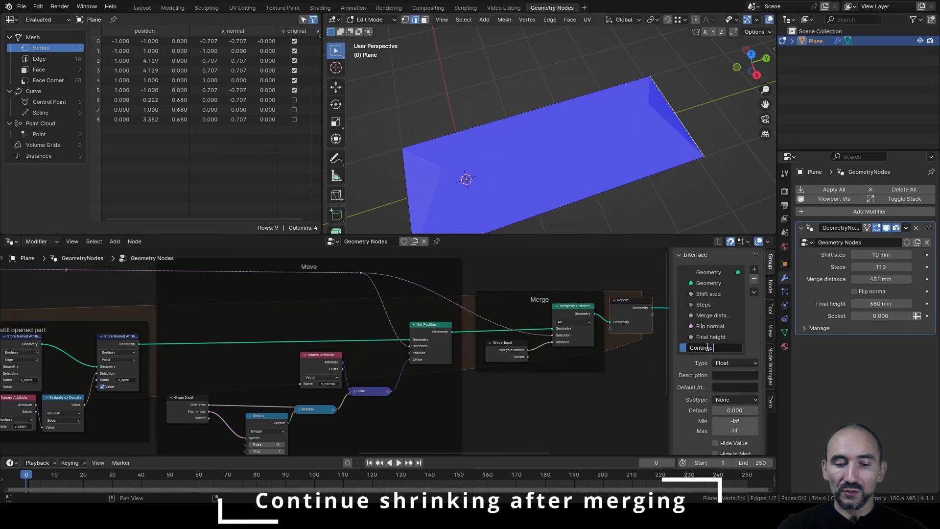
type(" on closed")
key("Return")
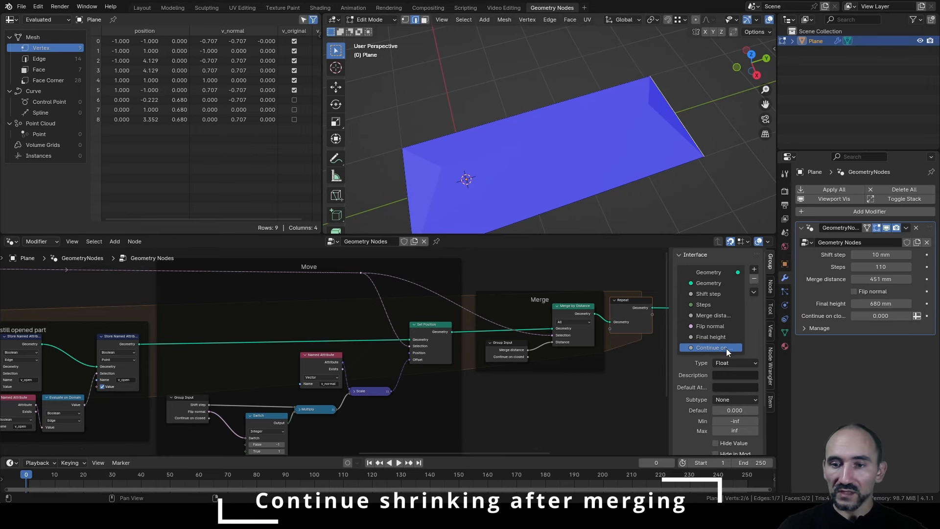
Make the "Continue on closed" input a Boolean with Single Value enabled, and save the file.
left_click(732, 363)
left_click(723, 223)
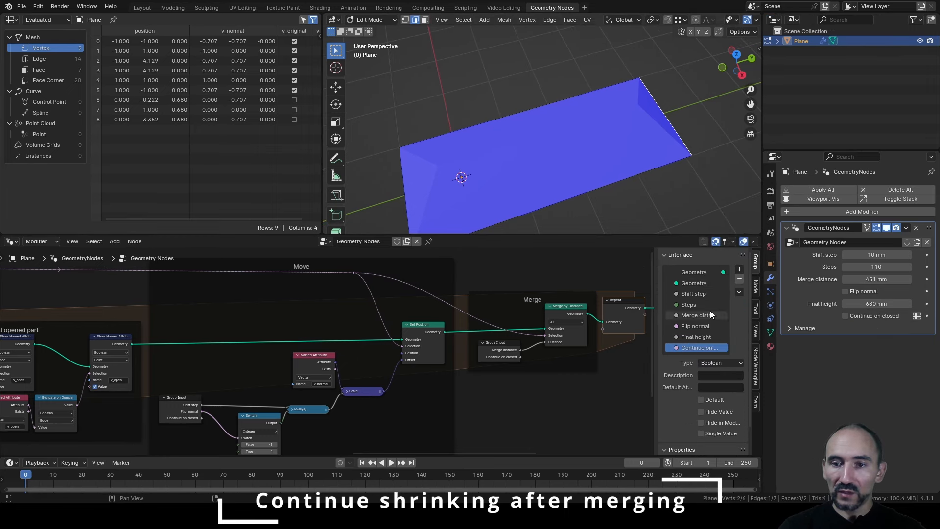
key("ctrl+s")
Examine the selection link running from the Extrude Mesh node to the Set Position and Merge by Distance nodes.
middle_click_drag(153, 290, 482, 323)
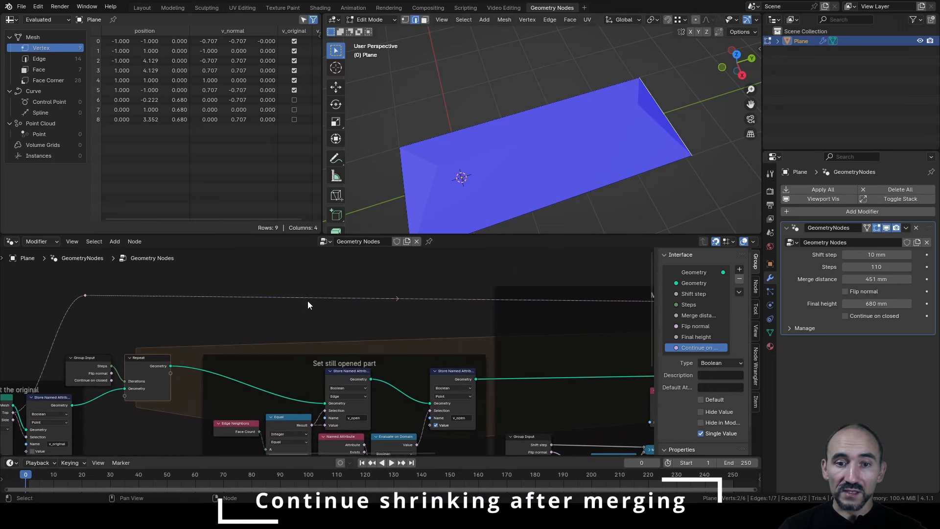
scroll(462, 309, "down", 1)
middle_click_drag(461, 311, 567, 298)
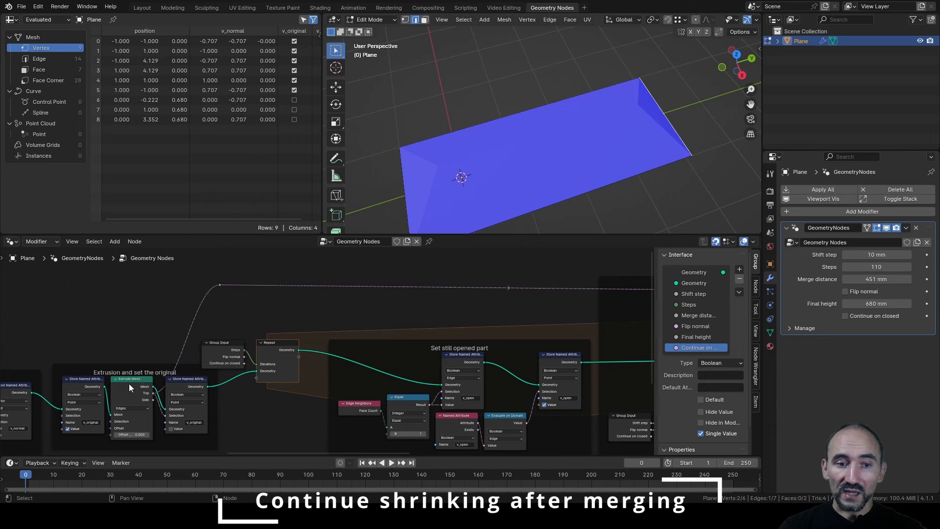
middle_click_drag(516, 318, 137, 353)
scroll(387, 348, "up", 1)
middle_click_drag(317, 330, 240, 331)
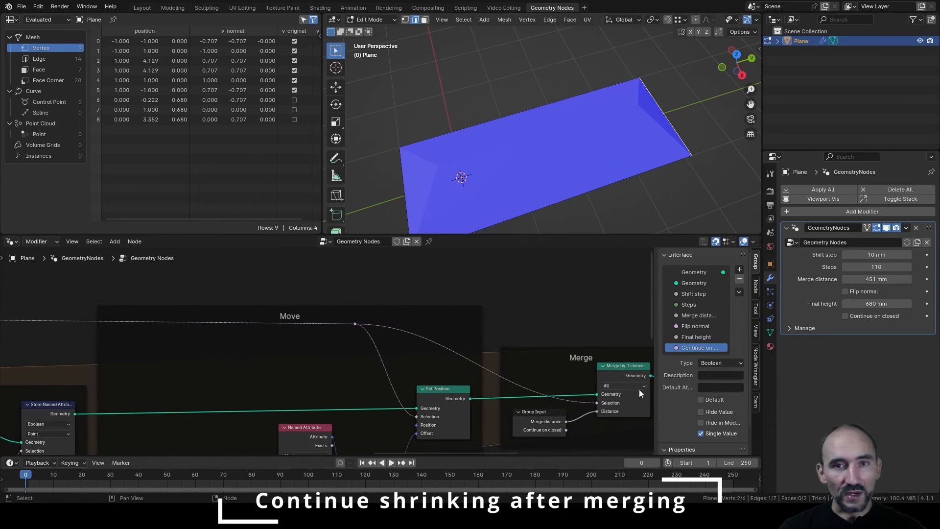
middle_click_drag(235, 315, 424, 375)
middle_click_drag(296, 368, 297, 368)
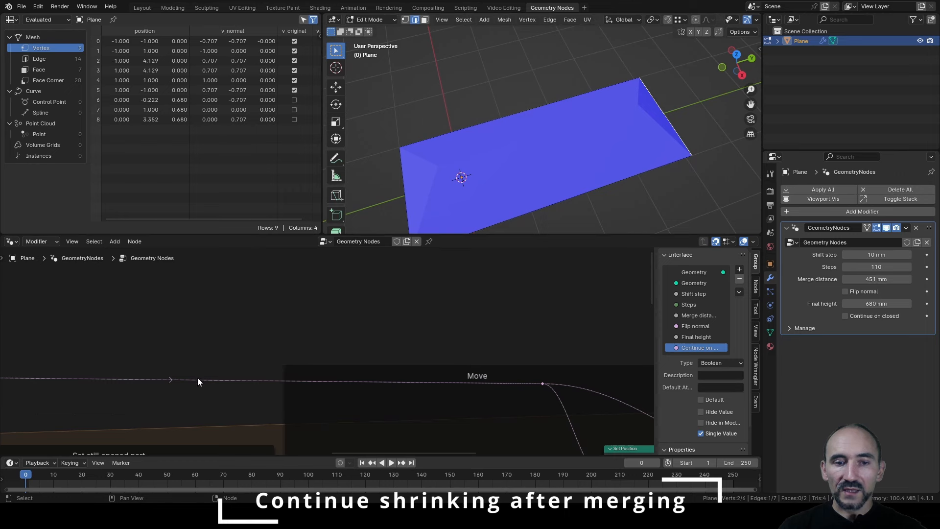
Add a reroute on the selection link ahead of the Move frame and insert a Boolean Math And node after it.
right_click_drag(260, 366, 264, 394, "shift")
left_click_drag(262, 380, 371, 344)
type("and")
key("Return")
left_click(463, 347)
Add a Group Input node and plug its "Continue on closed" output into a new Switch node set to Boolean.
key("F3")
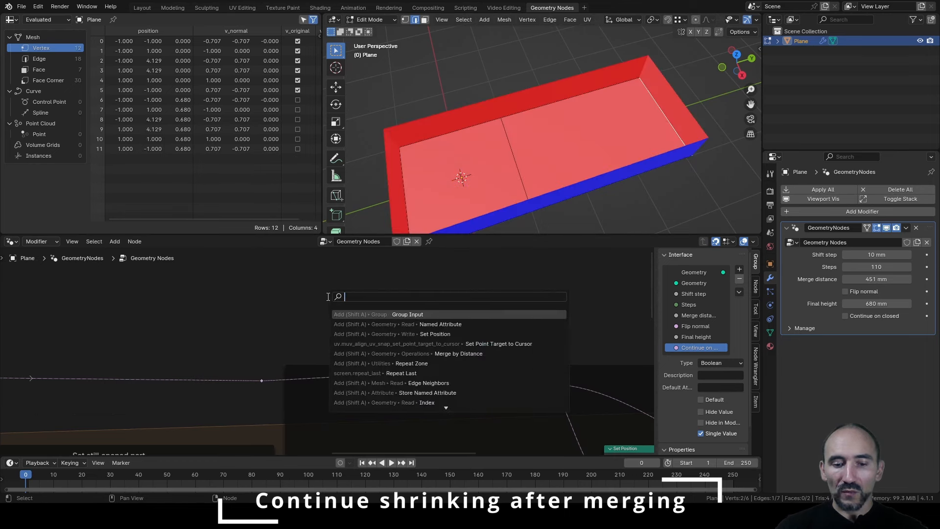
type("group inp")
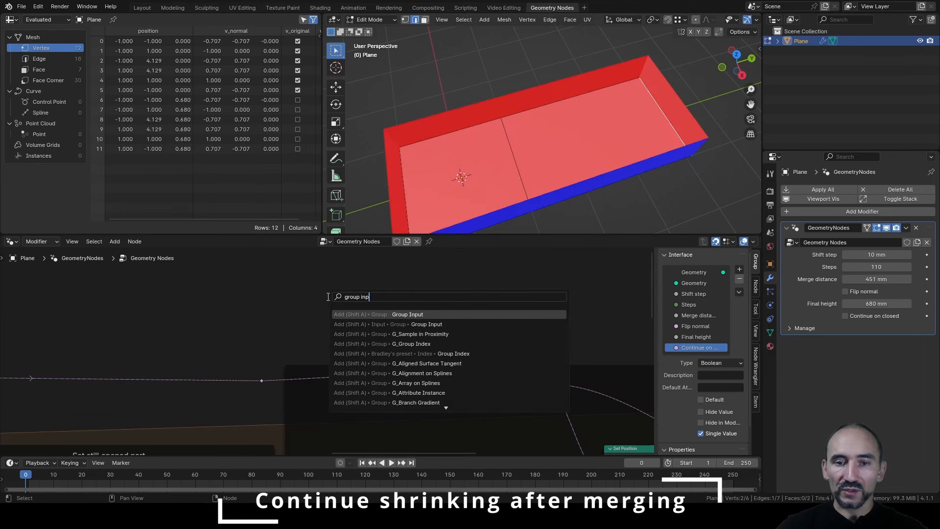
key("Return")
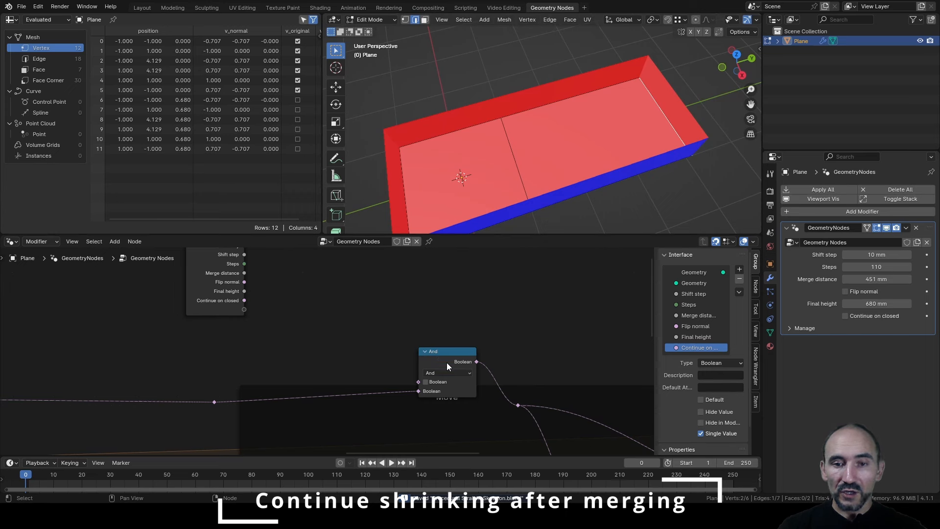
middle_click_drag(328, 308, 325, 334)
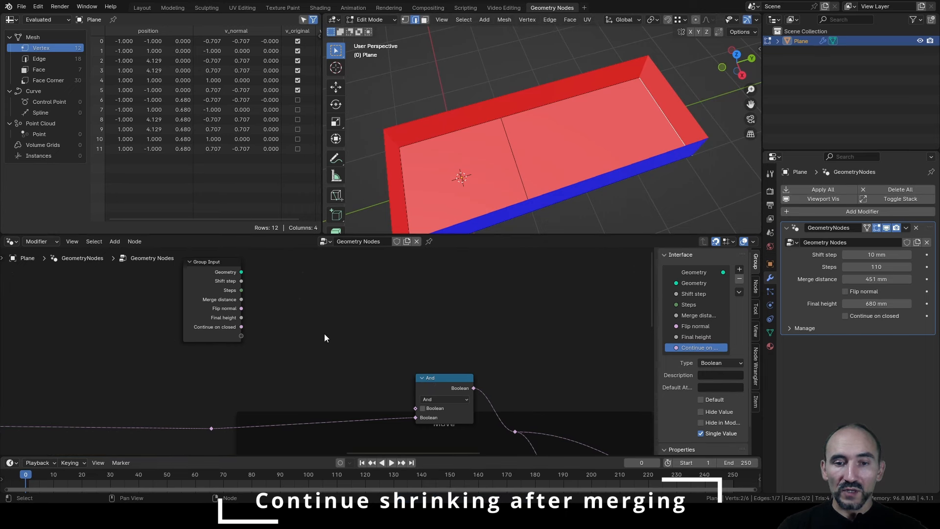
left_click_drag(241, 327, 315, 329)
left_click(343, 366)
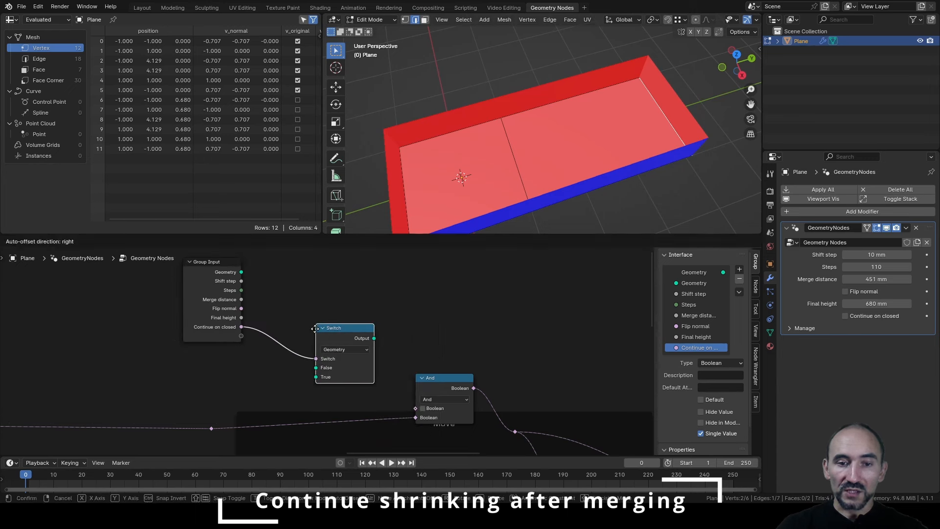
left_click(343, 365)
left_click(335, 348)
left_click(344, 390)
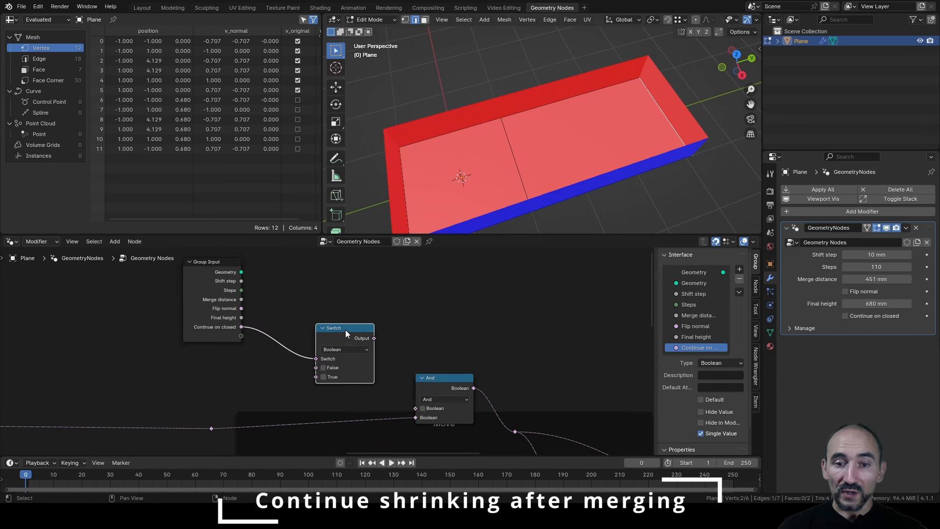
Connect the Switch output to the And node's free Boolean input and enable the Switch's True value.
left_click_drag(346, 330, 415, 408)
left_click_drag(347, 329, 364, 336)
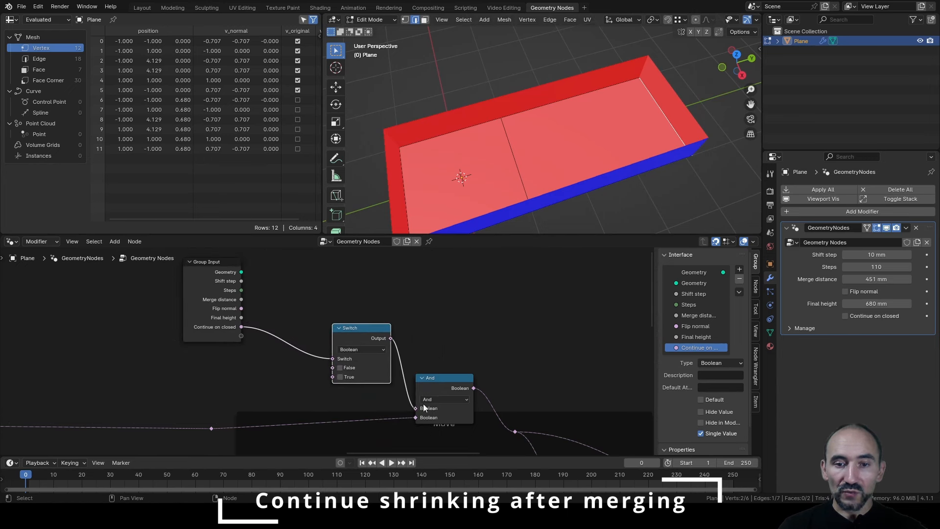
scroll(348, 350, "down", 3)
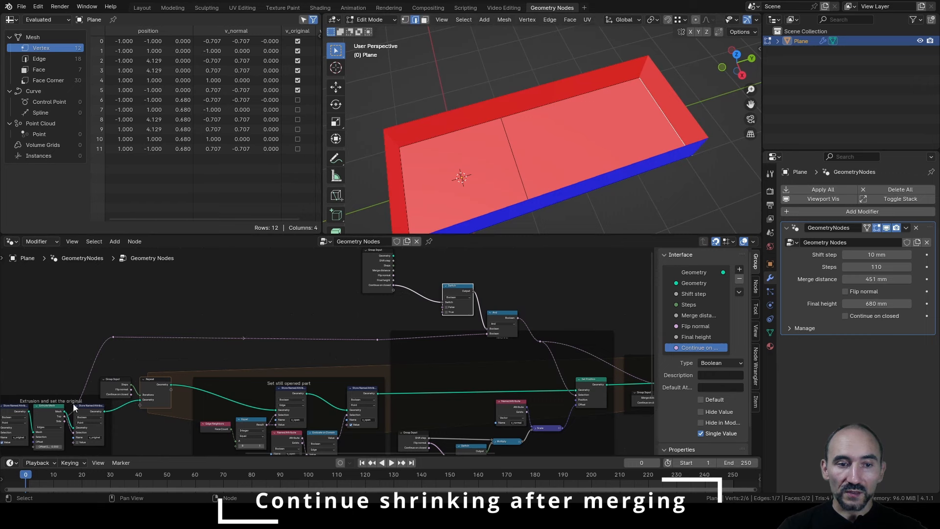
scroll(343, 350, "up", 3)
middle_click_drag(529, 328, 304, 404)
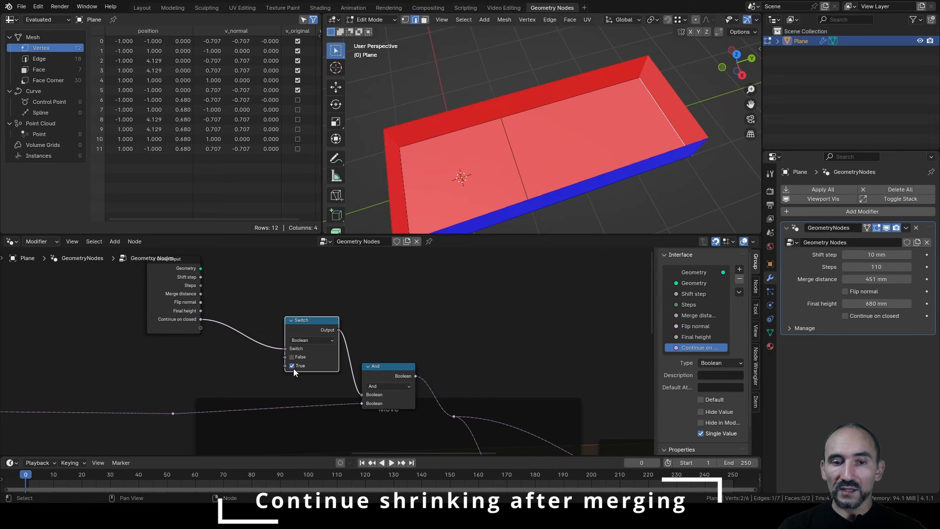
Examine the Extrude Mesh selection output, the extruded walls and the v_open nodes in the "Set still opened part" frame.
scroll(293, 387, "down", 5)
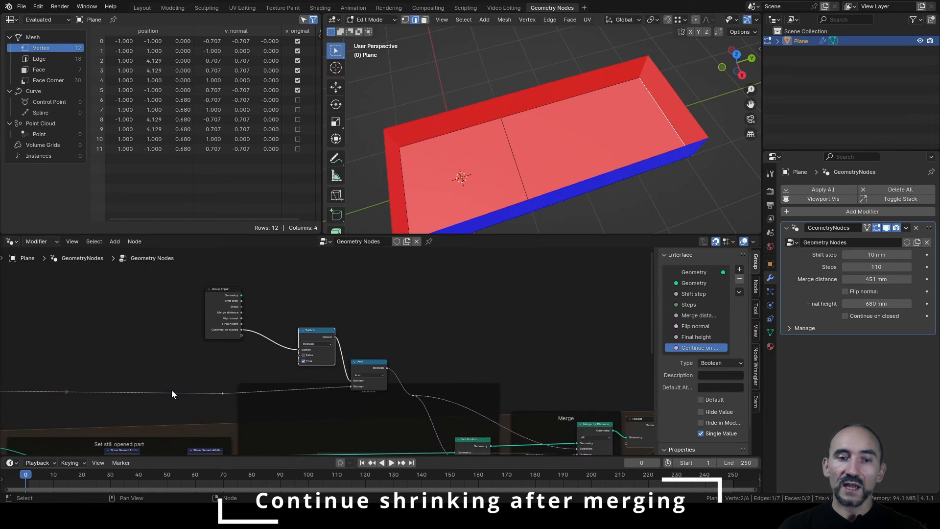
middle_click_drag(171, 390, 495, 290)
scroll(294, 350, "up", 5)
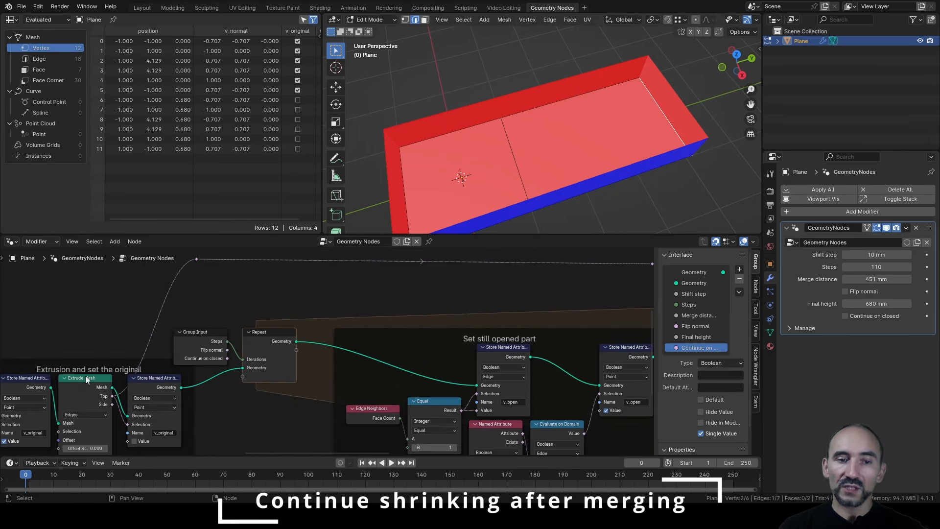
middle_click_drag(390, 115, 395, 81)
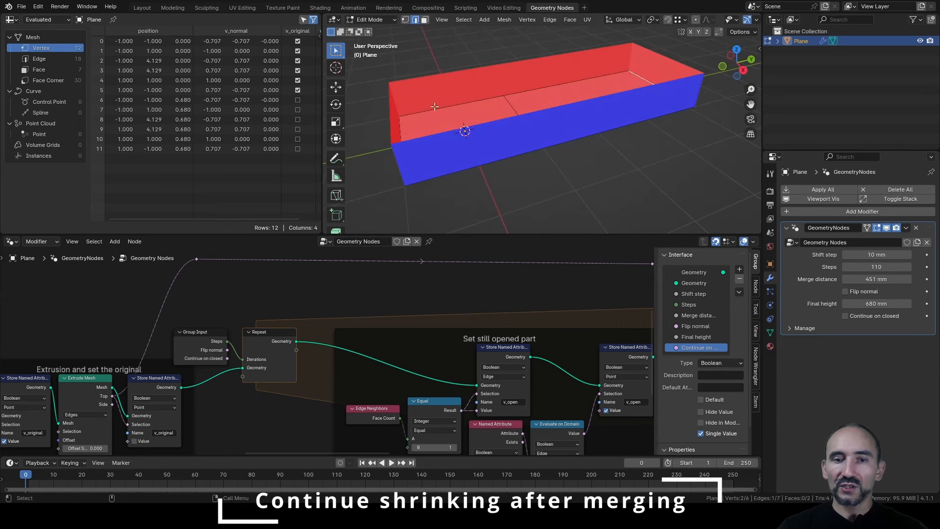
middle_click_drag(464, 290, 10, 439)
scroll(275, 365, "up", 3)
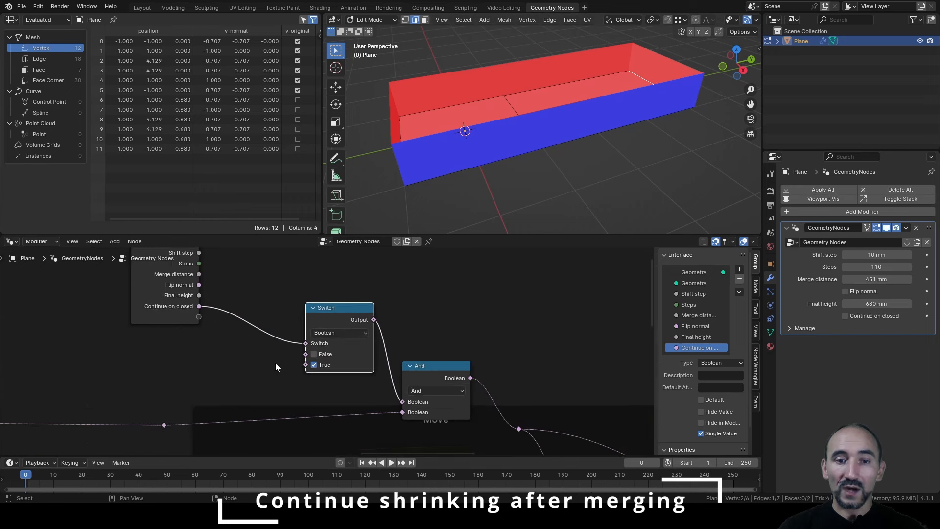
scroll(211, 367, "down", 1)
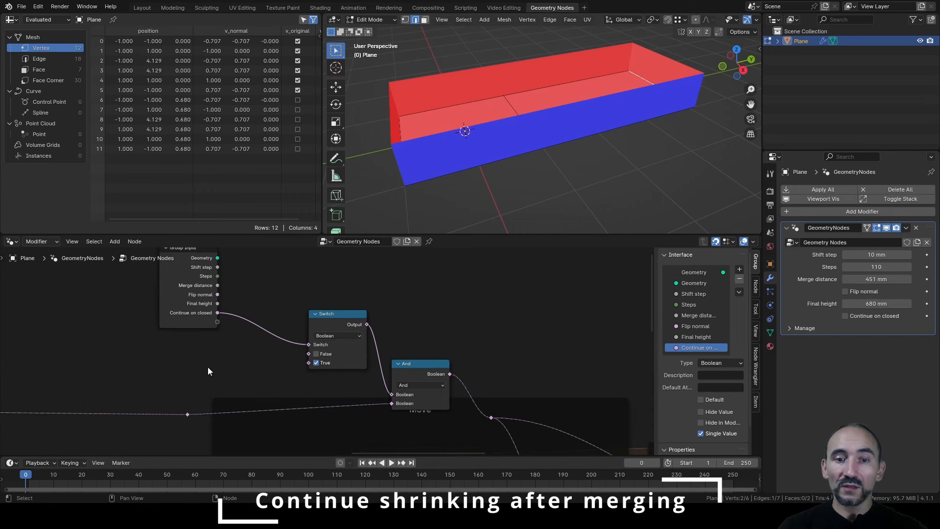
middle_click_drag(189, 373, 417, 397)
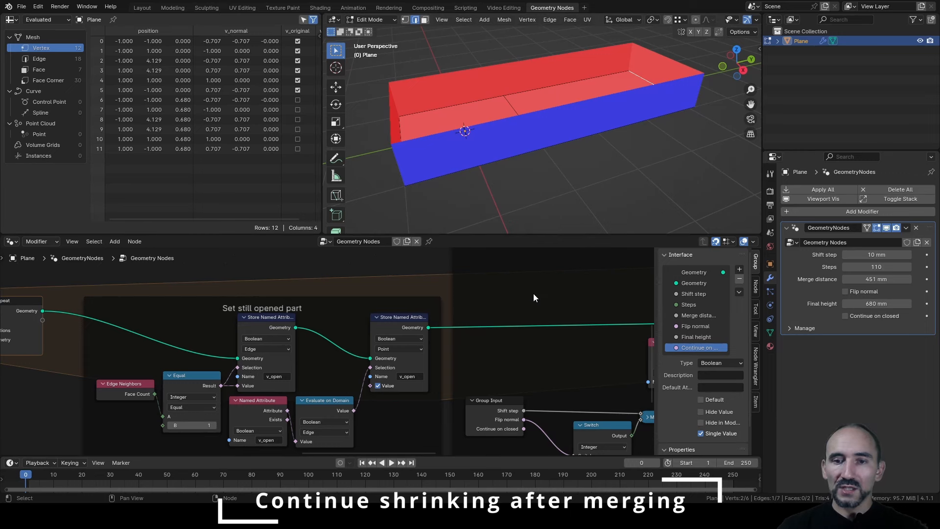
middle_click_drag(534, 293, 306, 336)
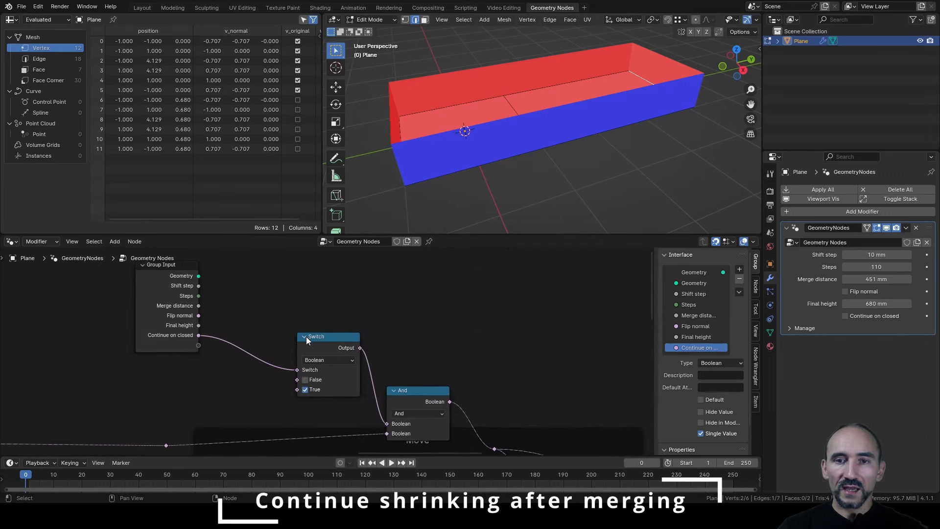
Add a Boolean Named Attribute node reading v_open and feed it into the Switch's False input.
left_click_drag(297, 379, 242, 391)
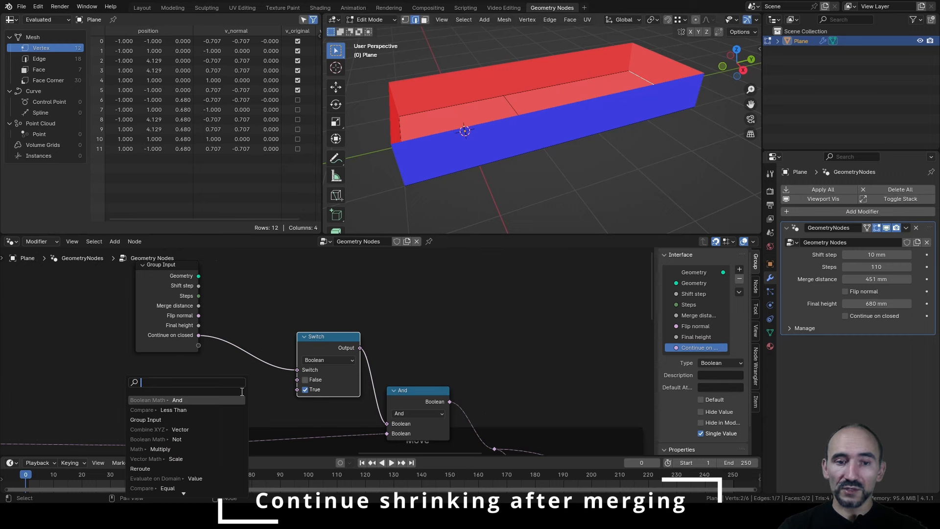
type("named")
key("Return")
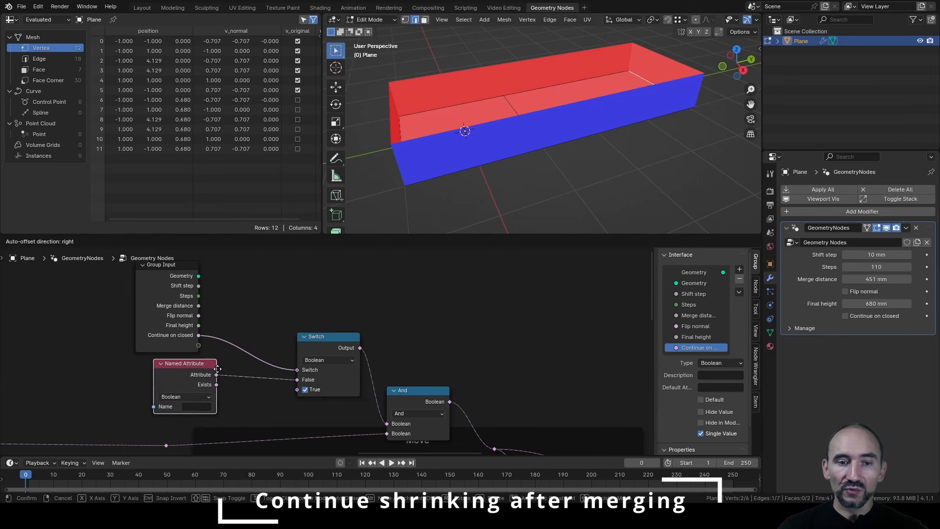
left_click(187, 415)
left_click(184, 406)
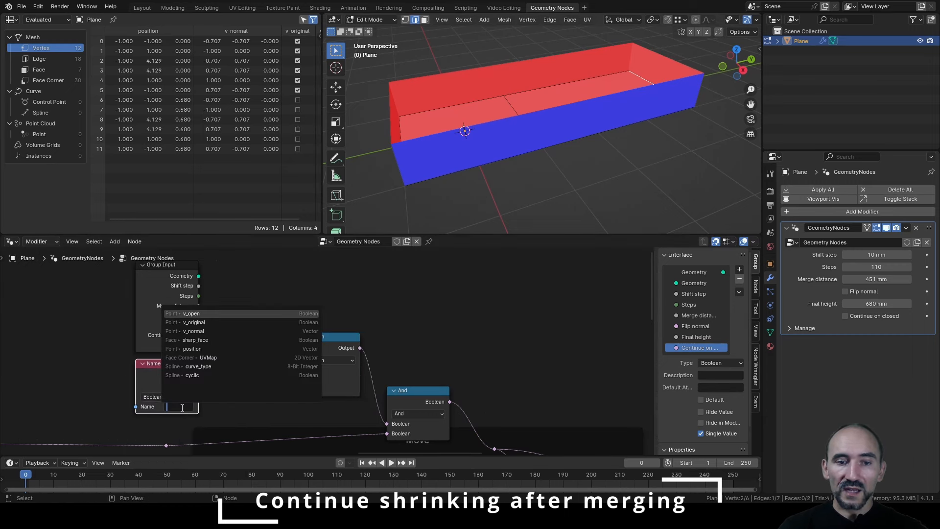
left_click(202, 314)
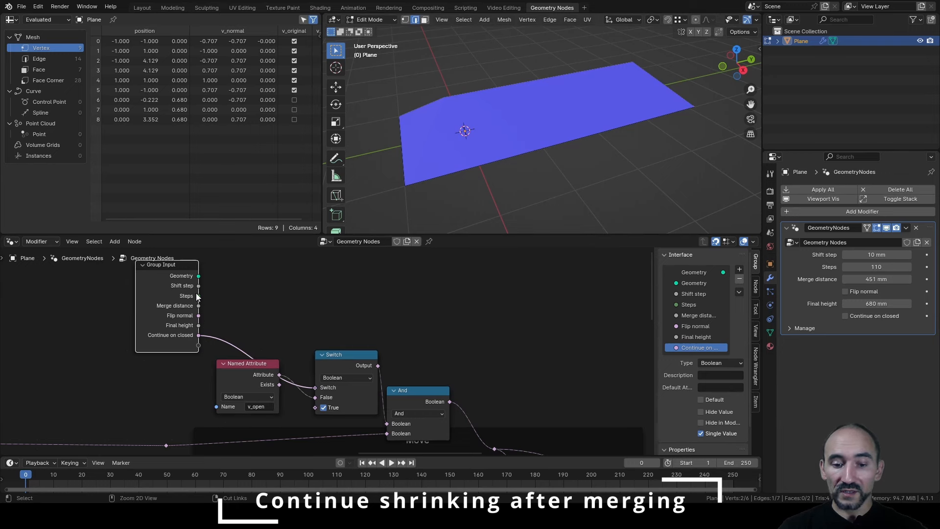
Hide the unused sockets of the new Group Input, move it beside the Switch, and collapse the Switch and And nodes.
key("ctrl+h")
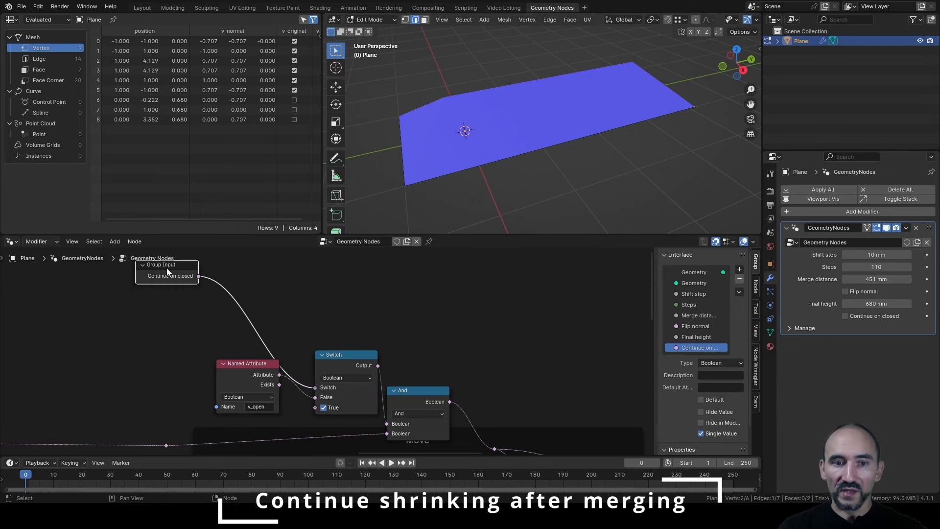
left_click_drag(167, 268, 250, 331)
left_click(335, 357)
key("h")
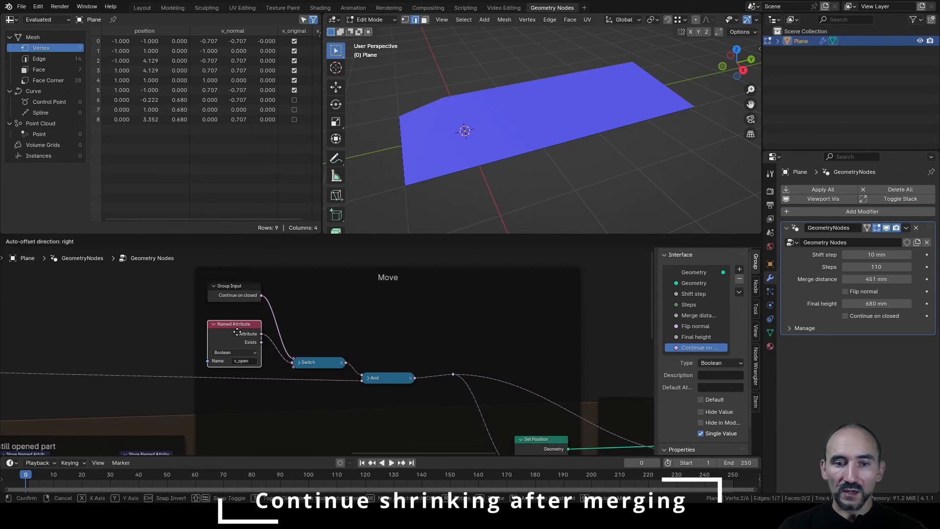
Arrange the Named Attribute and Group Input nodes closely together inside the Move frame and save the file.
left_click_drag(237, 331, 236, 330)
left_click_drag(230, 294, 230, 303)
left_click(276, 316)
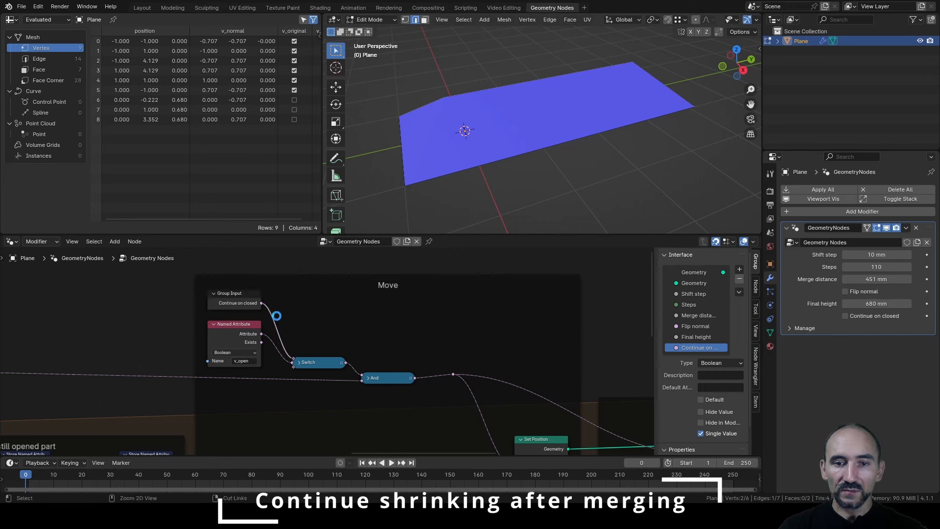
key("ctrl+s")
Vary Steps around the point where the roof closes, ending at 111, and compare the ridge and v_open values.
middle_click_drag(574, 103, 565, 132)
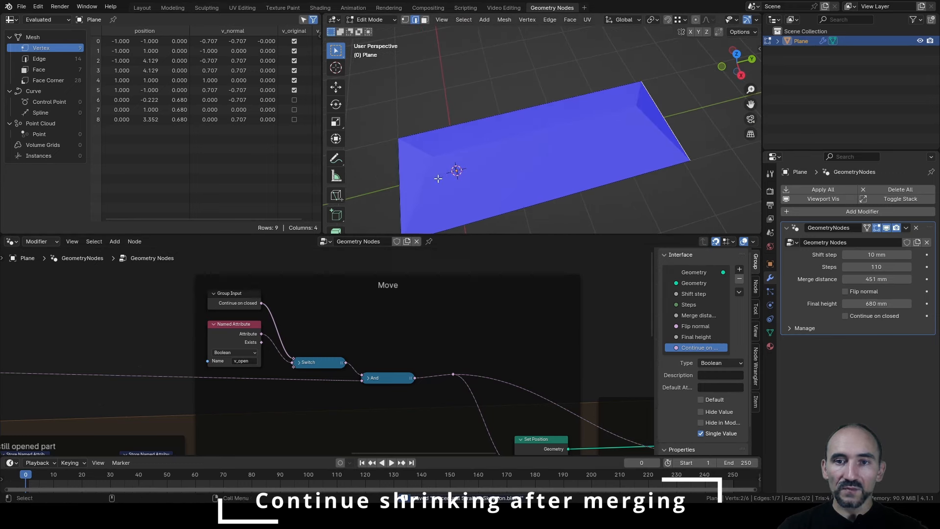
left_click(847, 268)
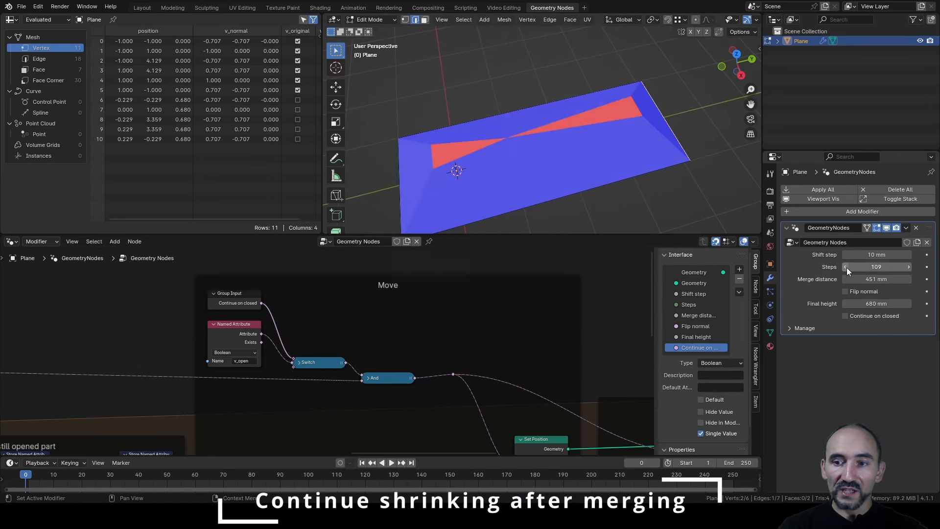
left_click(848, 267)
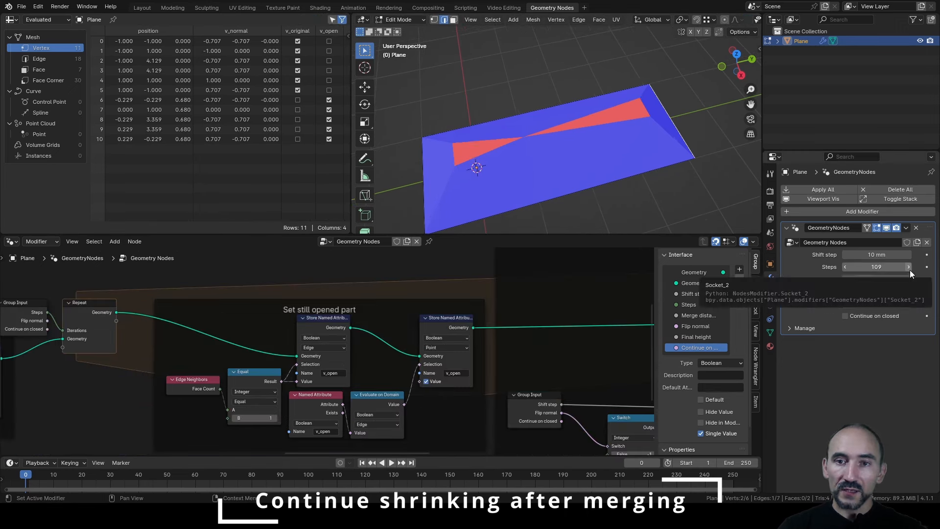
left_click(908, 267)
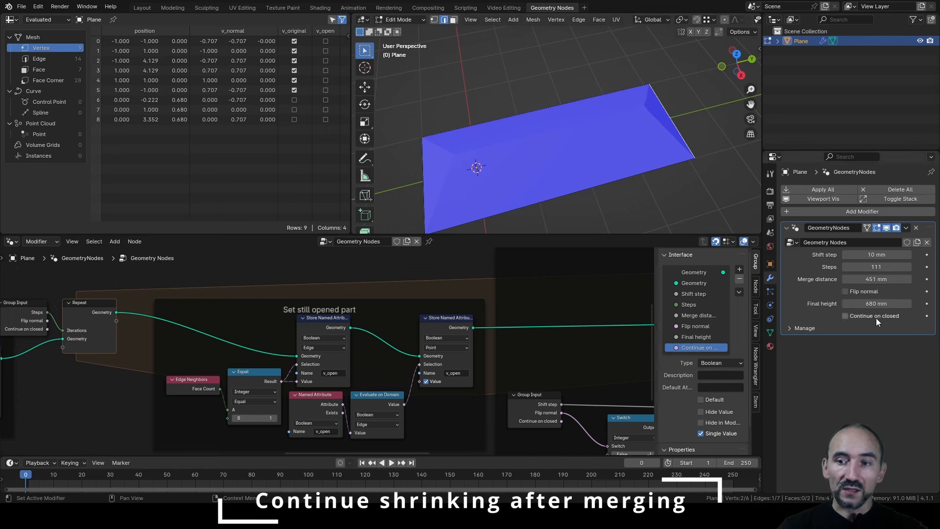
Inspect the v_open, Switch and And nodes in the Move frame and save the file.
middle_click_drag(449, 304, 373, 389)
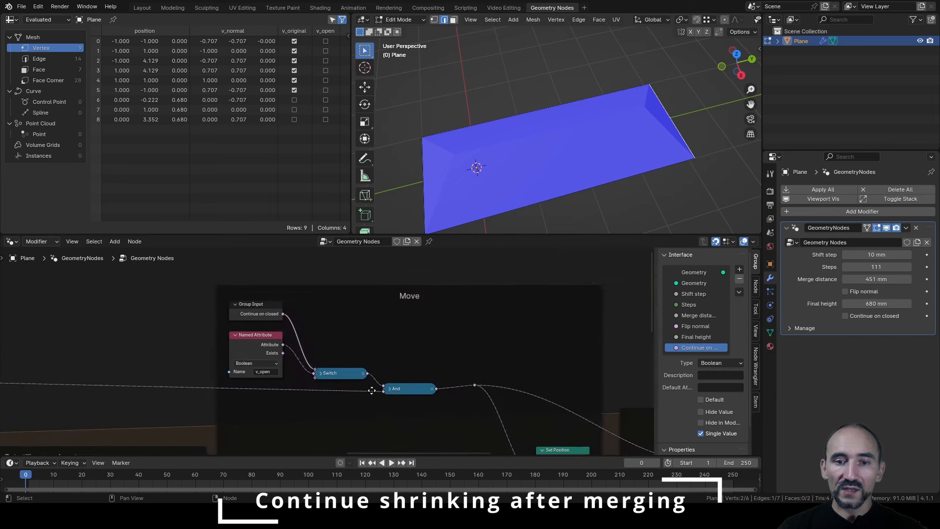
scroll(370, 390, "up", 1)
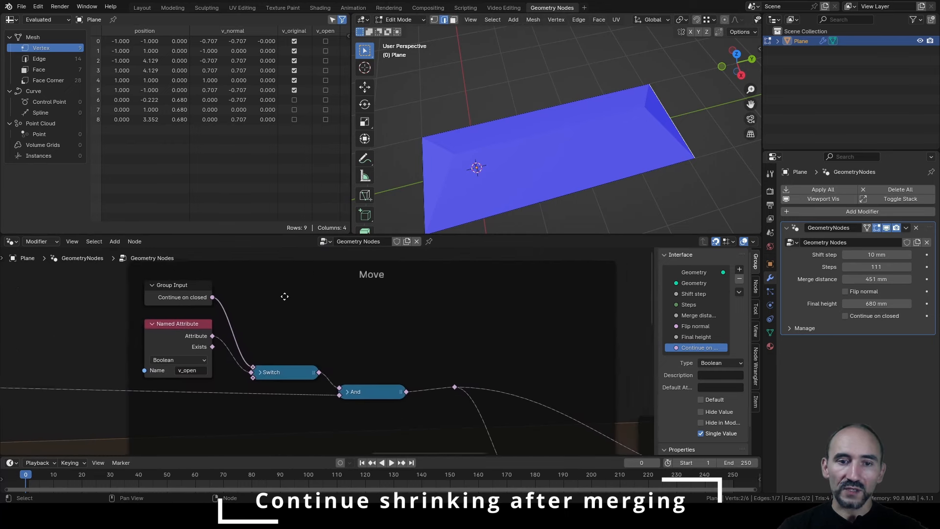
middle_click_drag(284, 296, 227, 297)
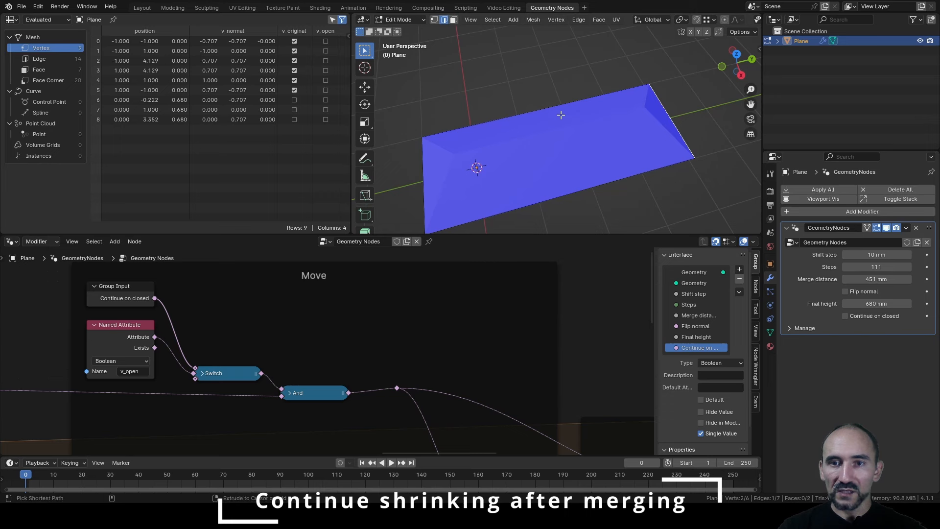
key("ctrl+s")
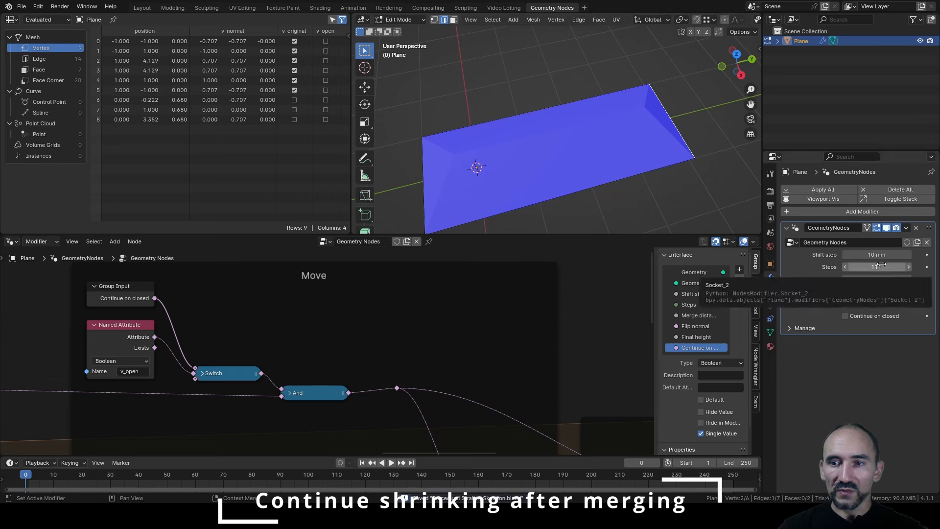
Enable Continue on closed with Steps at 111, and inspect the Switch node's inputs and the links into the And node.
mouse_move(863, 264)
left_mouse_down()
mouse_move(871, 266)
mouse_move(847, 266)
left_mouse_up()
left_click(871, 316)
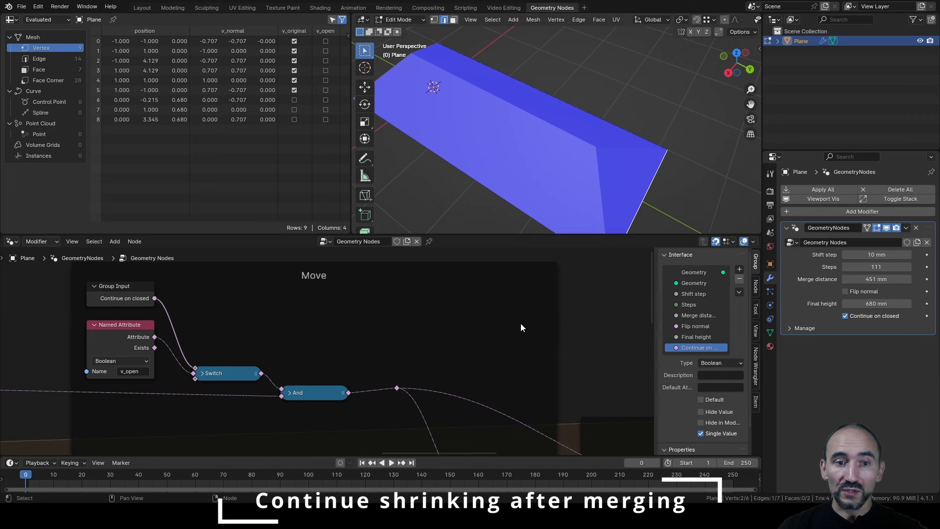
left_click(201, 373)
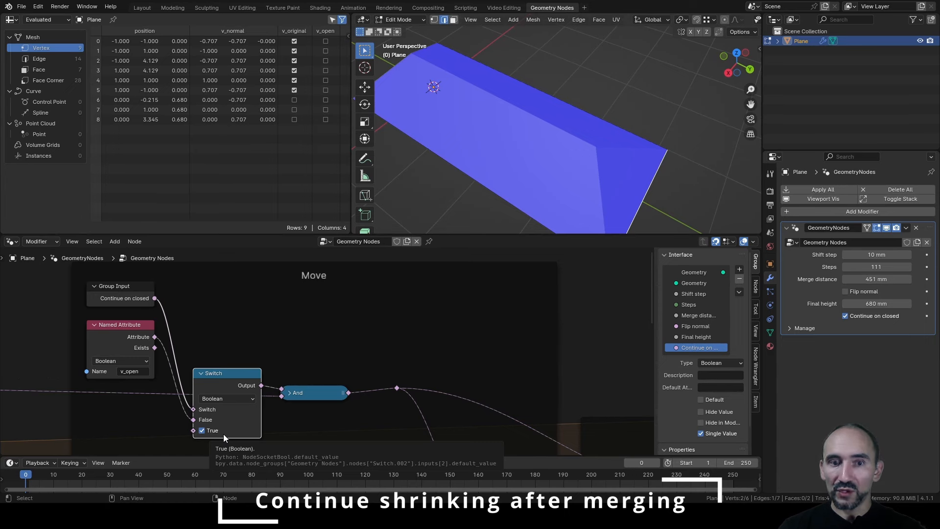
left_click(201, 373)
middle_click_drag(41, 387, 354, 343)
scroll(354, 343, "down", 3)
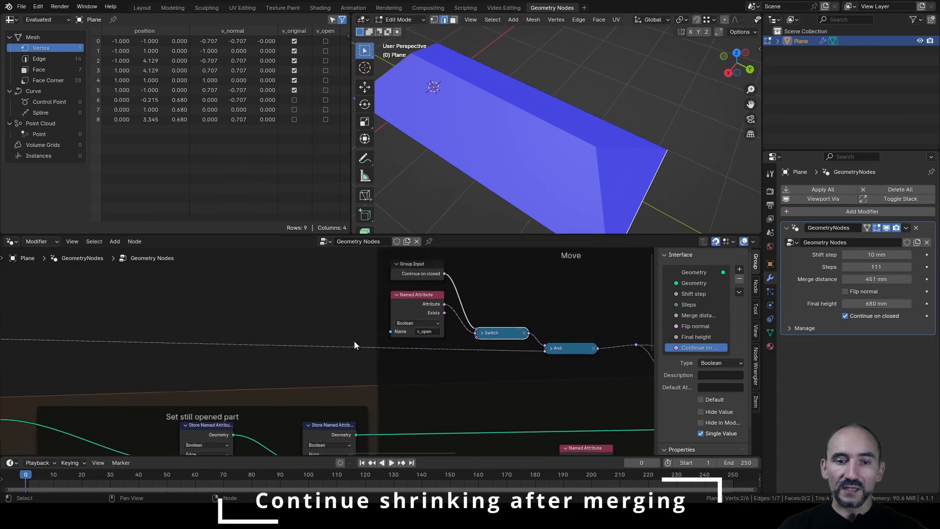
scroll(354, 345, "down", 4)
middle_click_drag(218, 345, 3, 390)
scroll(304, 342, "up", 3)
scroll(330, 352, "up", 5)
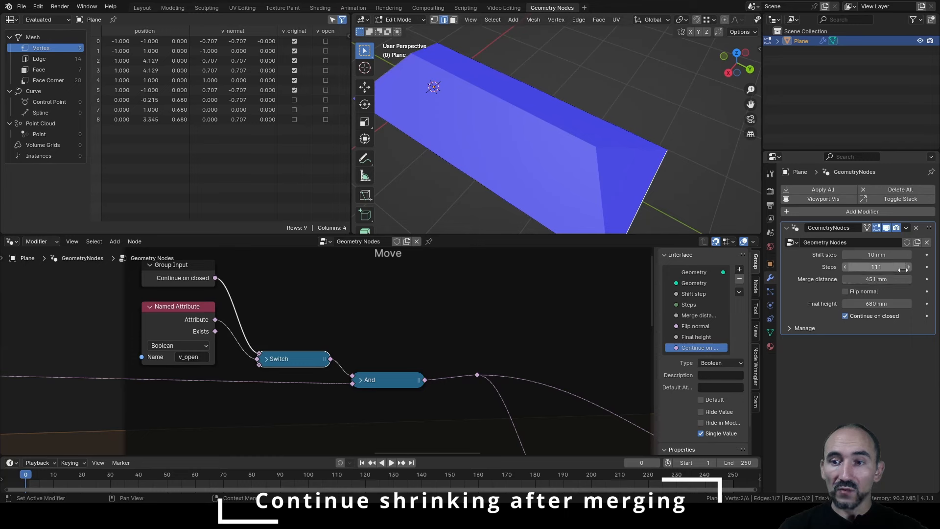
Raise Steps gradually to 371 while watching the ridge shrink, and turn Continue on closed off.
left_click_drag(877, 267, 923, 267)
middle_click_drag(500, 108, 586, 156, "shift")
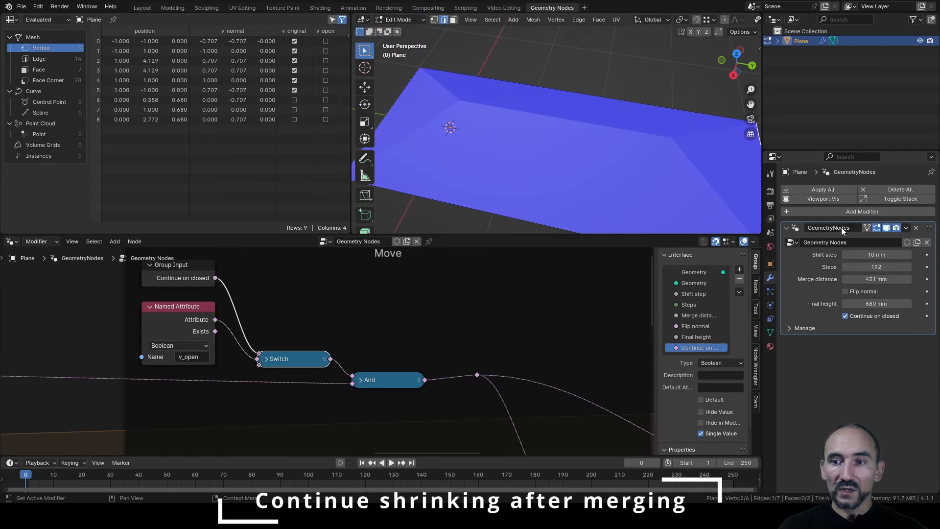
left_click_drag(876, 266, 896, 266)
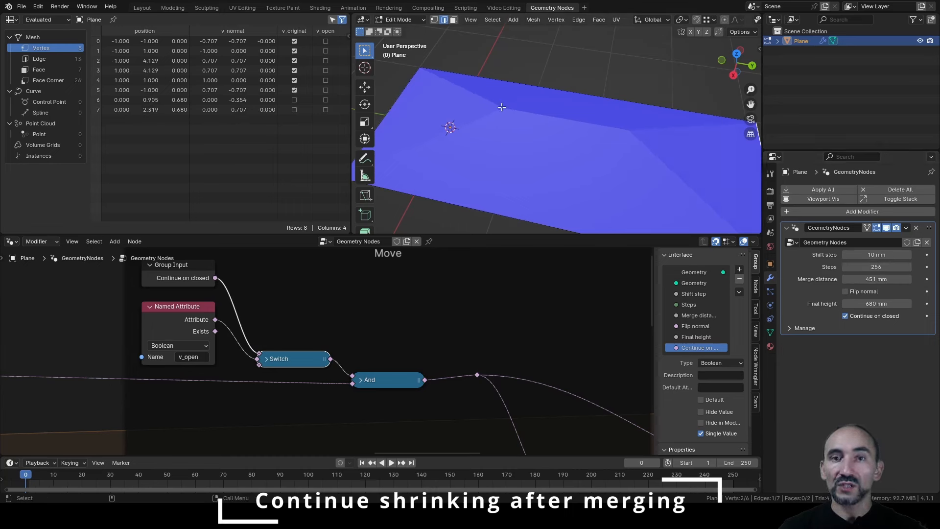
left_click_drag(876, 267, 905, 267)
scroll(490, 128, "down", 4)
mouse_move(490, 128)
middle_mouse_down()
mouse_move(603, 120)
mouse_move(478, 138)
middle_mouse_up()
left_click_drag(868, 266, 873, 267)
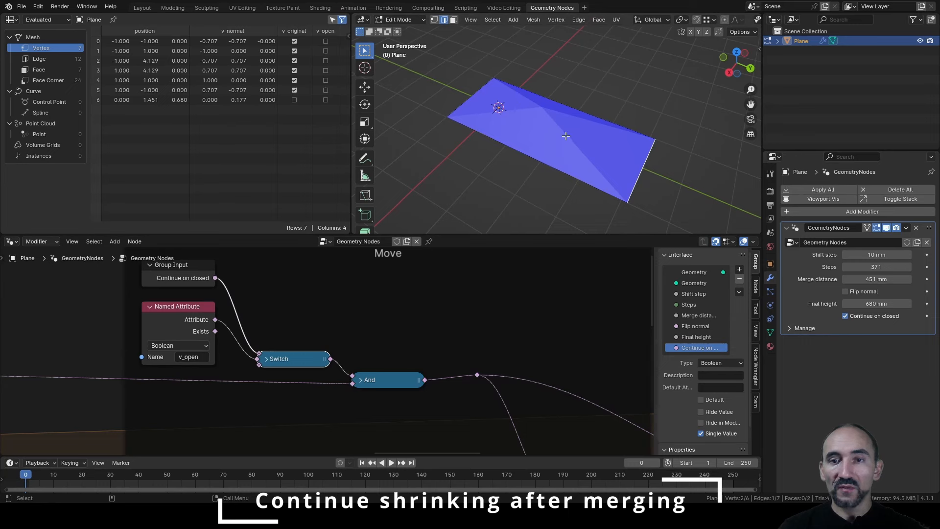
left_click(845, 315)
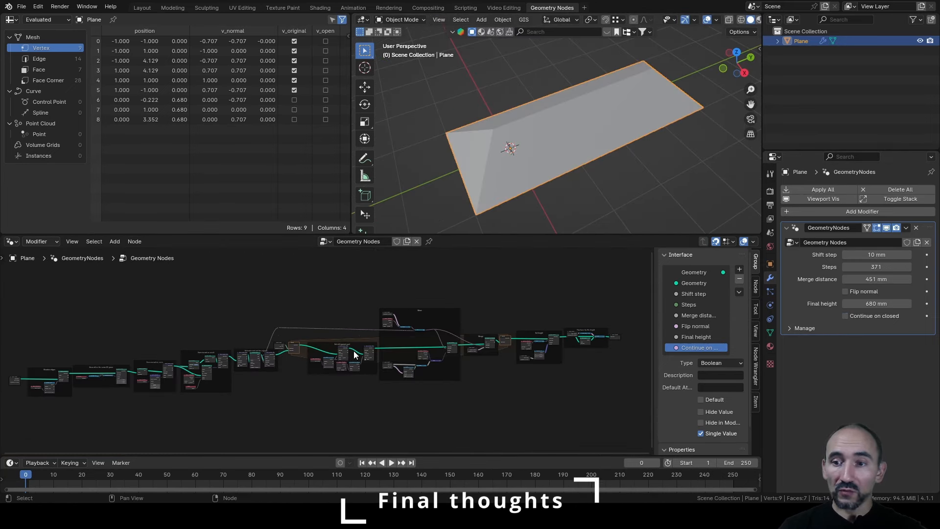
Rename the modifier's node group as Straight skeleton.
double_click(841, 242)
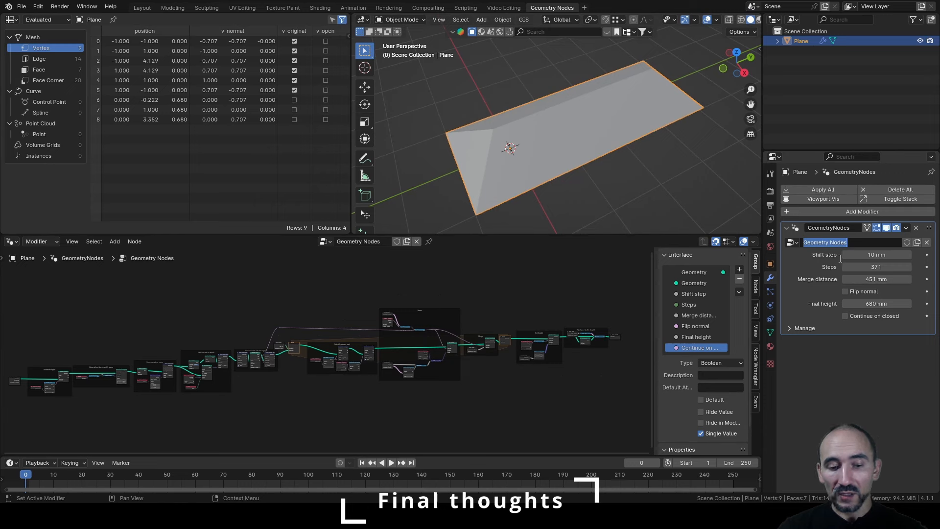
type("Straight skeleton")
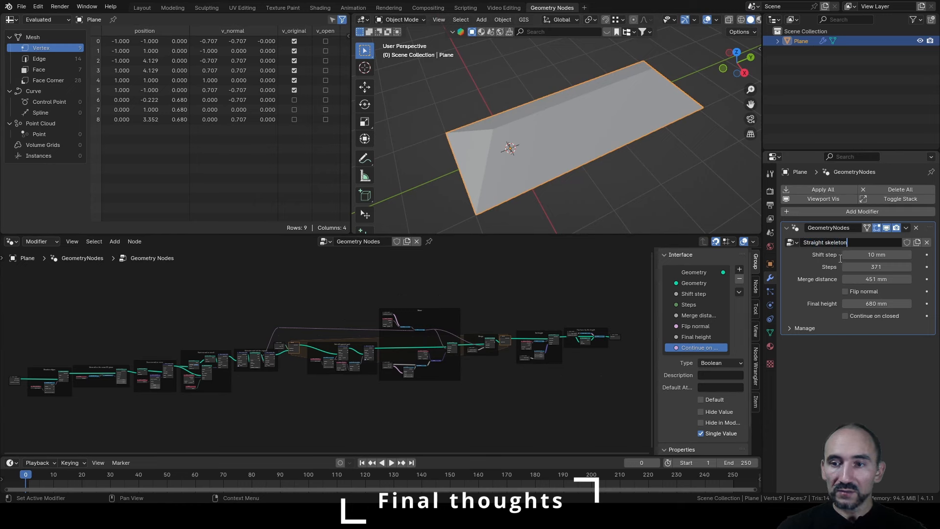
key("Return")
In Edit Mode, extrude the plane's selected side edge about 2165 mm along the global X axis to form an L-shaped footprint.
scroll(596, 130, "up", 3)
key("Tab")
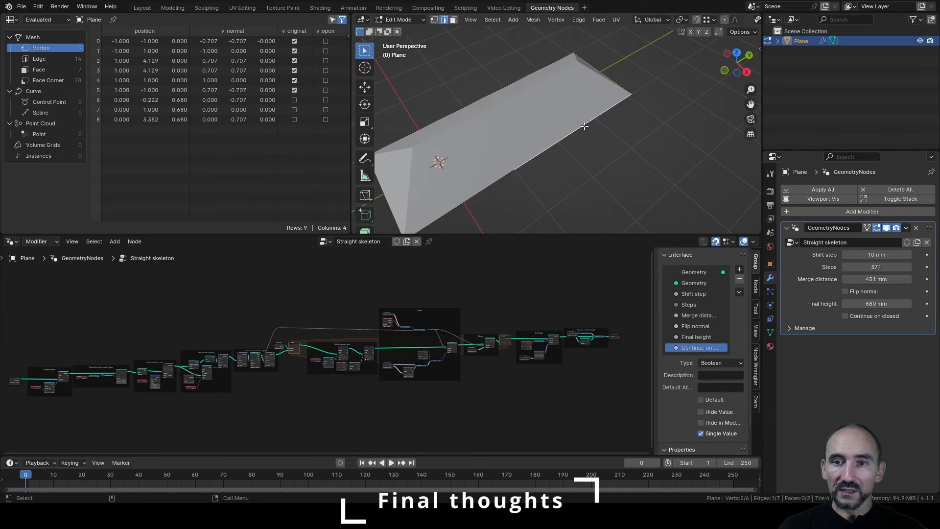
middle_click_drag(603, 156, 628, 161)
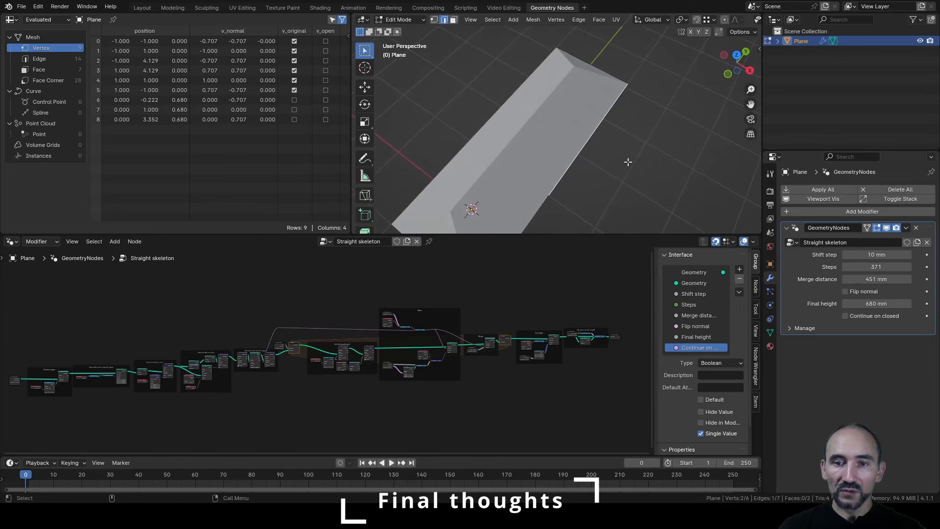
key("e")
key("x")
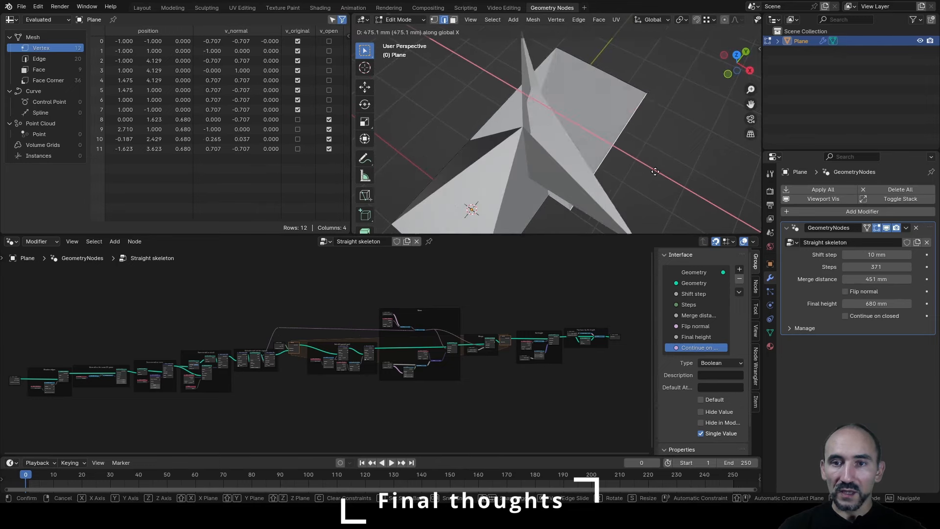
left_click(651, 152)
middle_click_drag(651, 152, 681, 143)
Set the Merge distance to 1081 mm and Steps to 190 so the L-shaped roof closes.
left_click_drag(876, 279, 906, 279)
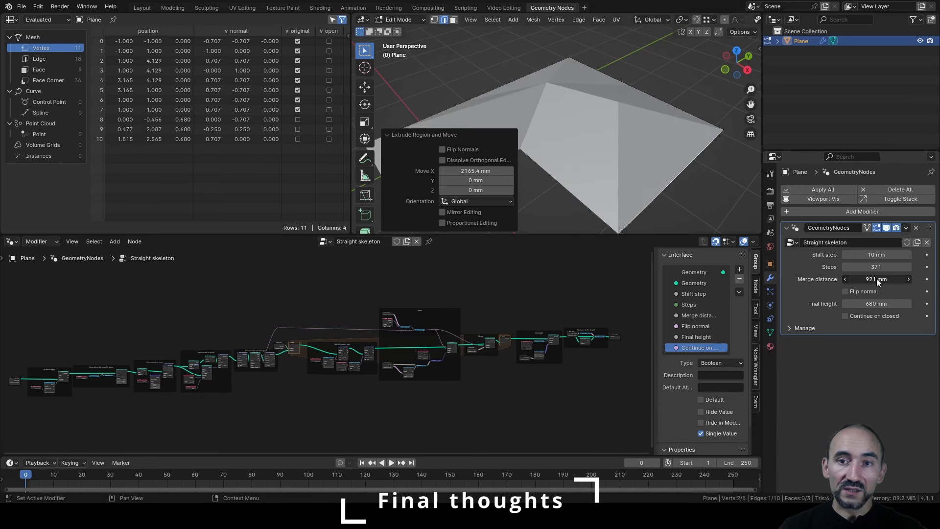
middle_click_drag(578, 108, 406, 156)
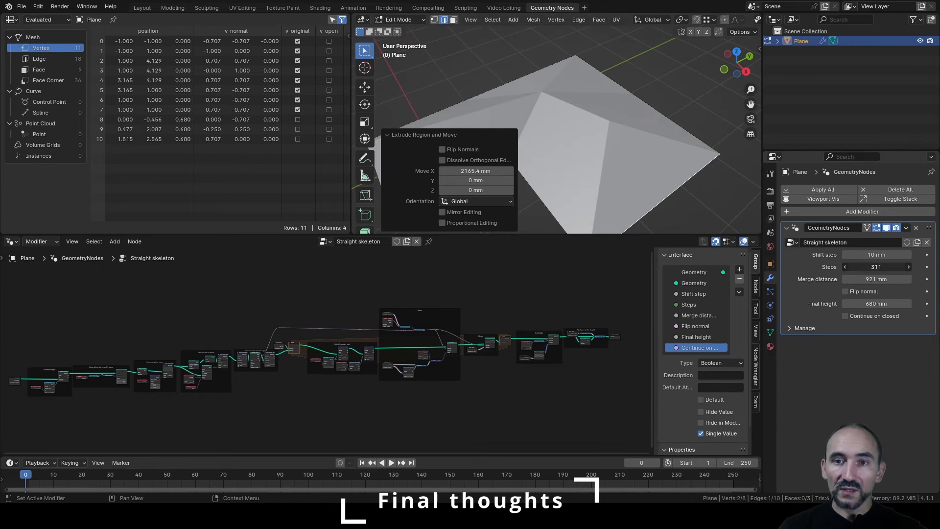
mouse_move(876, 266)
left_mouse_down()
mouse_move(850, 266)
mouse_move(878, 279)
mouse_move(887, 266)
left_mouse_up()
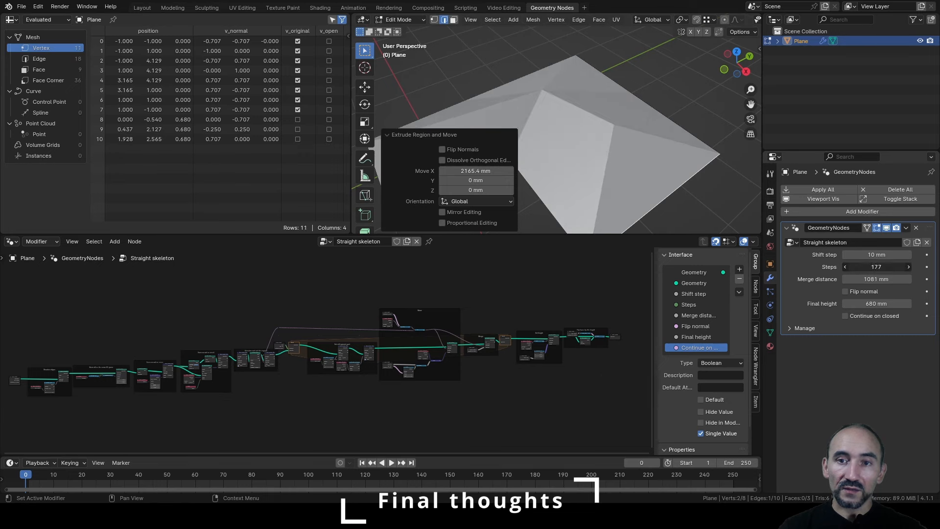
middle_click_drag(685, 93, 605, 129)
Examine the L-shaped roof's ridge lines in Object Mode from the top view in wireframe.
key("Tab")
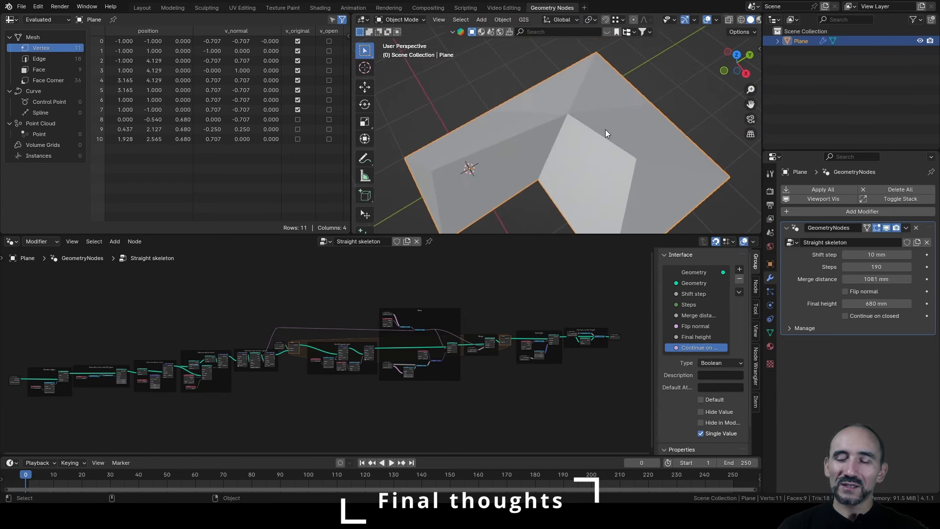
key("KP_7")
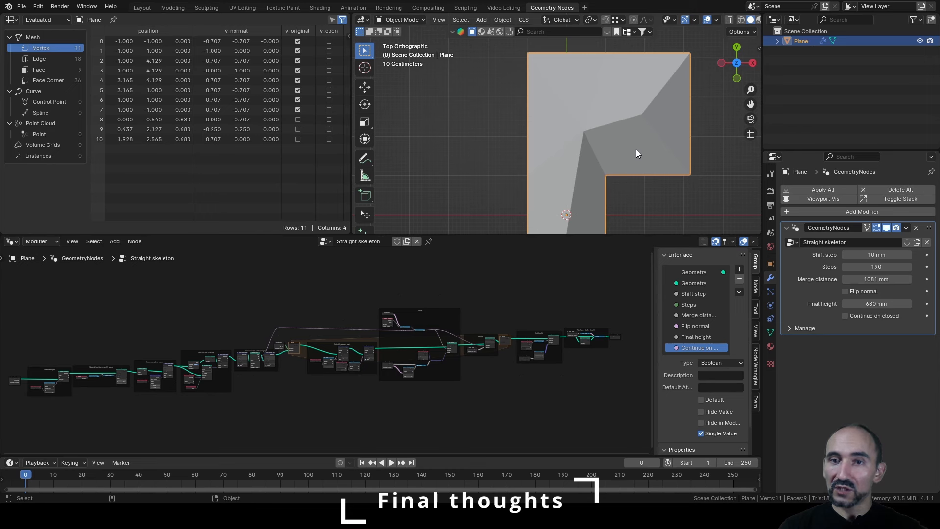
key("shift+z")
mouse_move(635, 152)
middle_mouse_down("shift")
mouse_move(614, 95)
mouse_move(608, 133)
middle_mouse_up("shift")
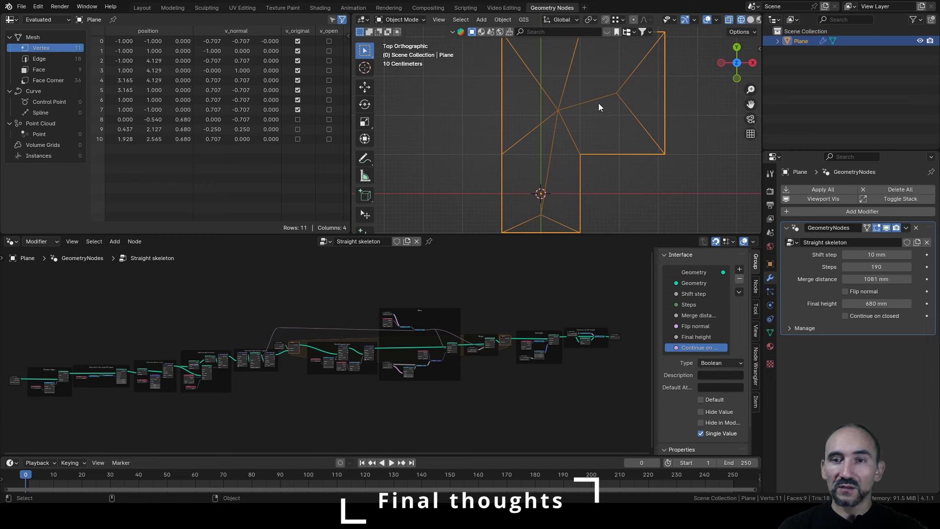
middle_click_drag(625, 118, 624, 160, "shift")
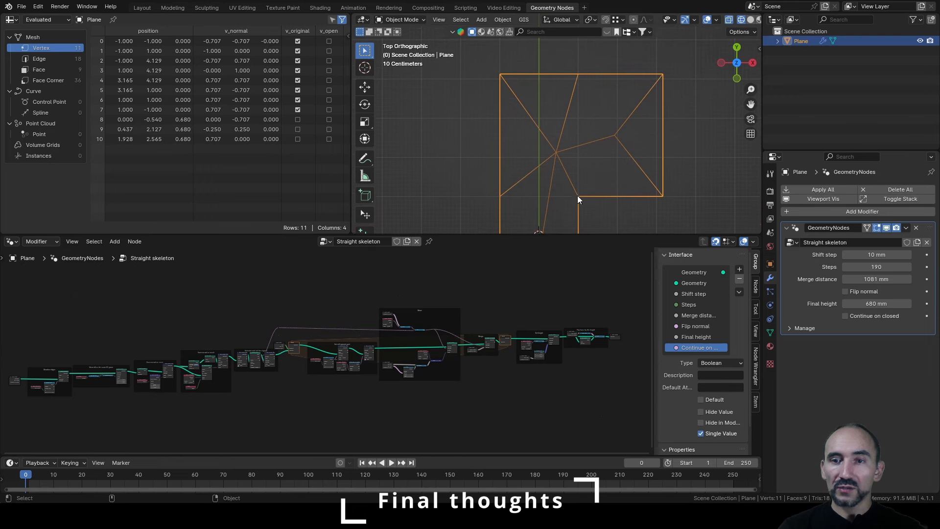
Save the file and return the roof to solid shading in a perspective view.
key("ctrl+s")
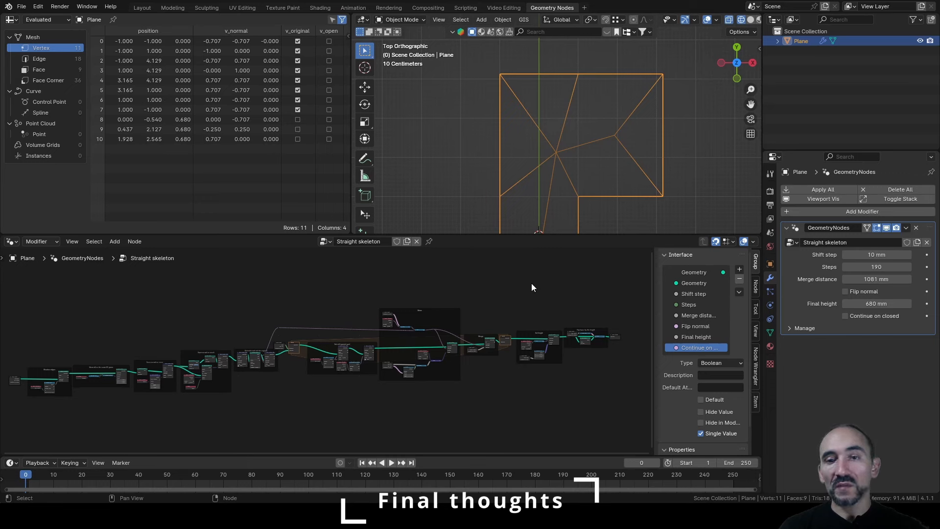
middle_click_drag(613, 169, 585, 110)
key("shift+z")
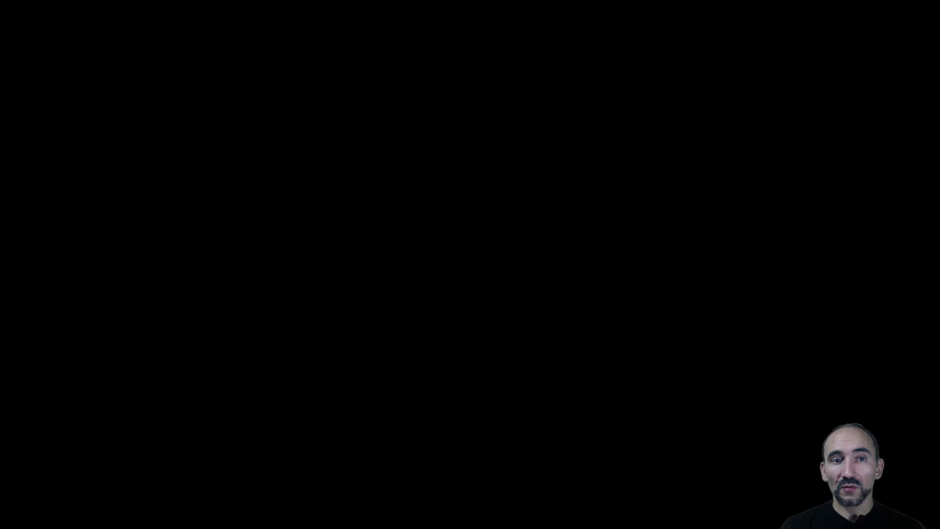